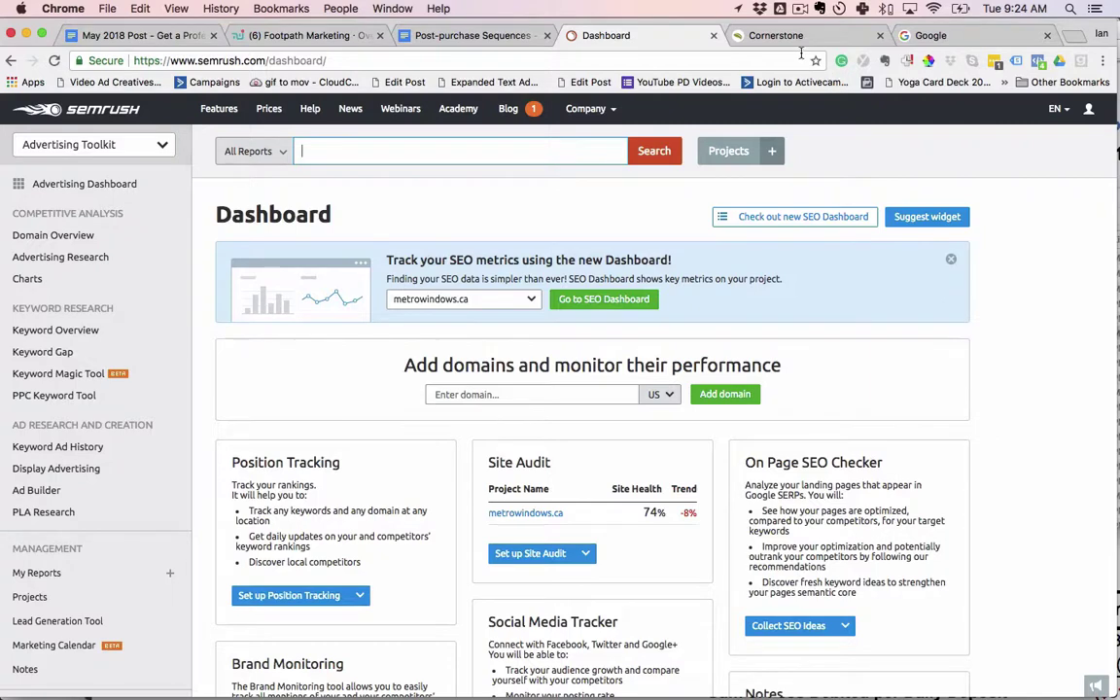
- View the Cornerstone Naturopathic website and return to the SEMrush dashboard
left_click(793, 37)
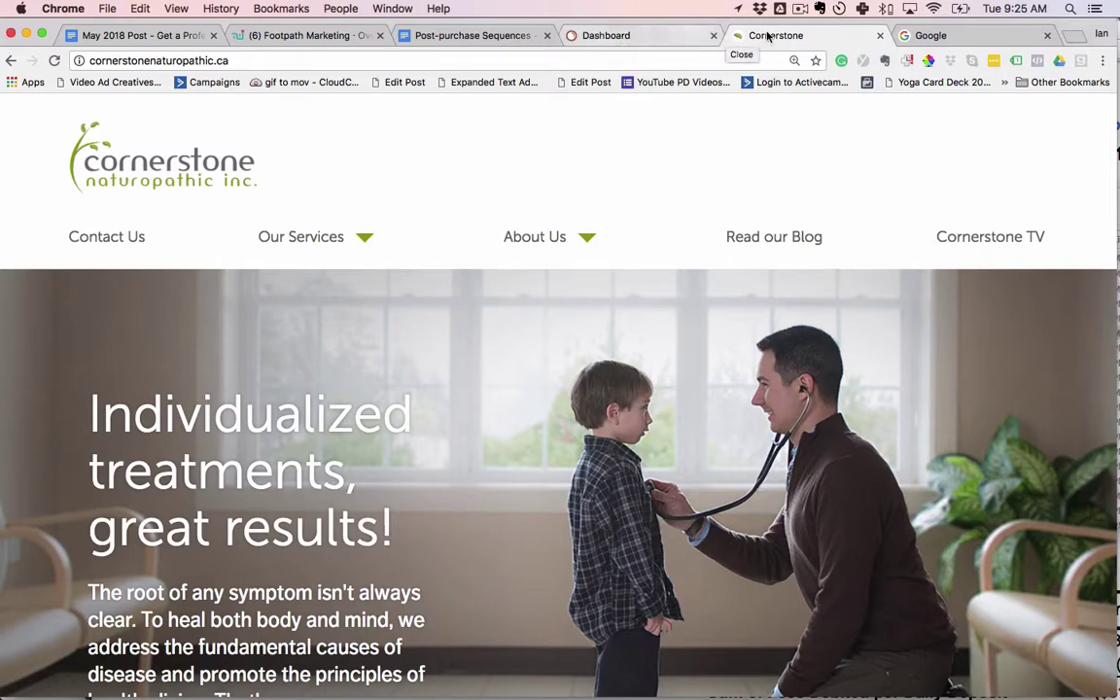
left_click(664, 39)
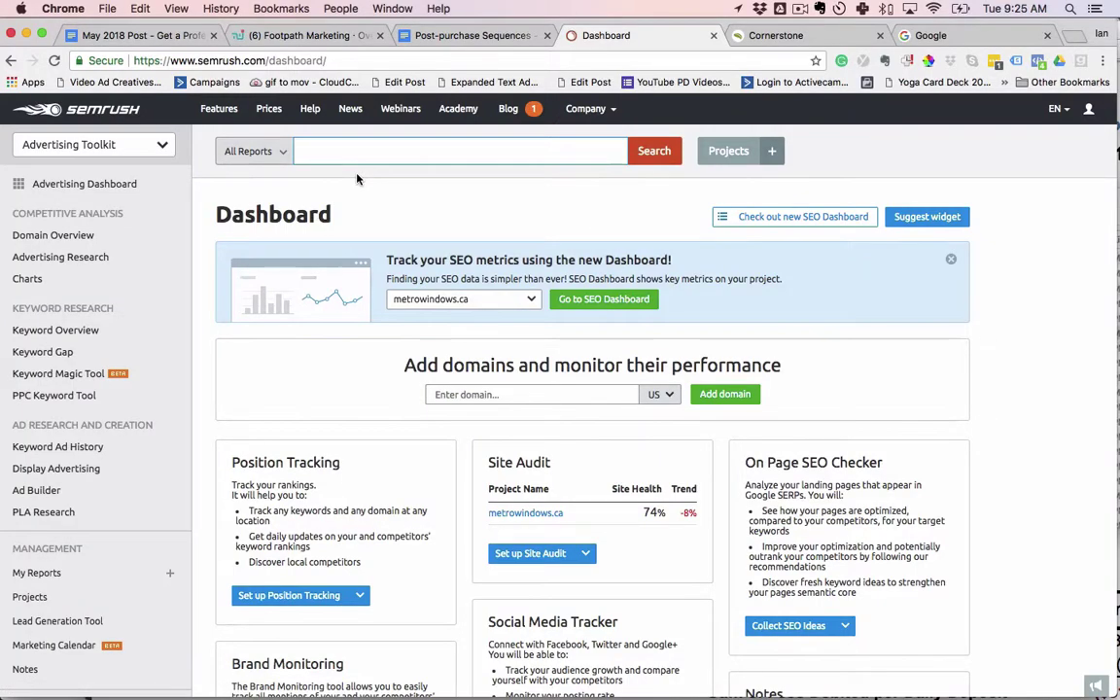
scroll(357, 179, "up", 3)
scroll(357, 179, "down", 3)
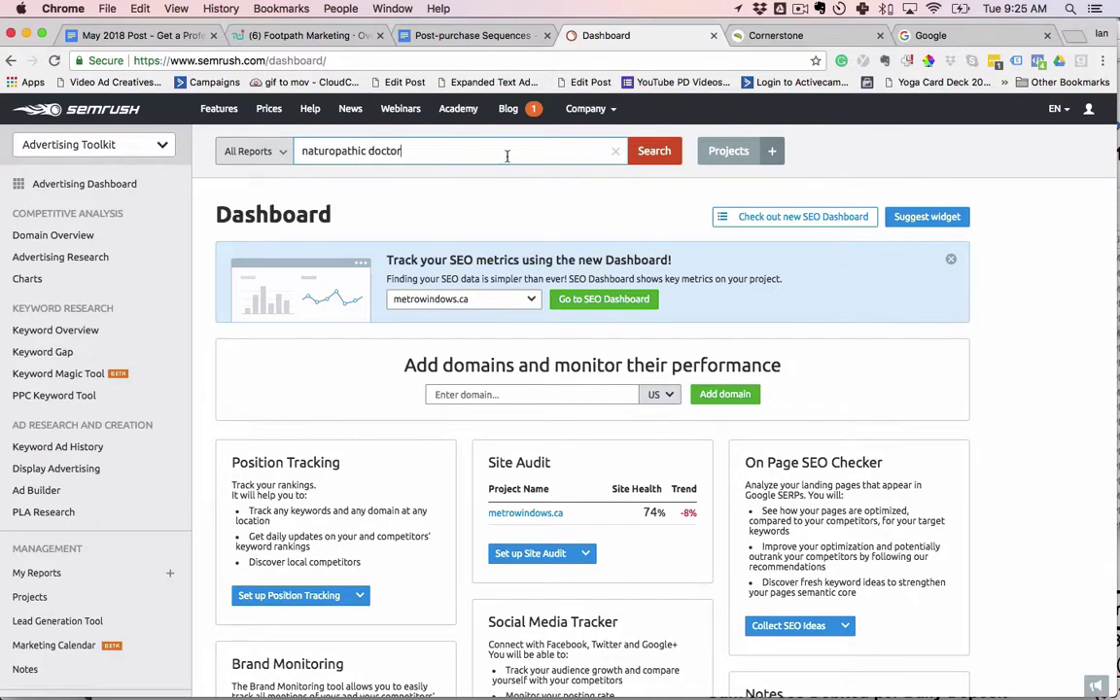
- Search for the keyword "naturopathic doctor" in the Canadian Google database and open its full phrase match report
left_click(662, 150)
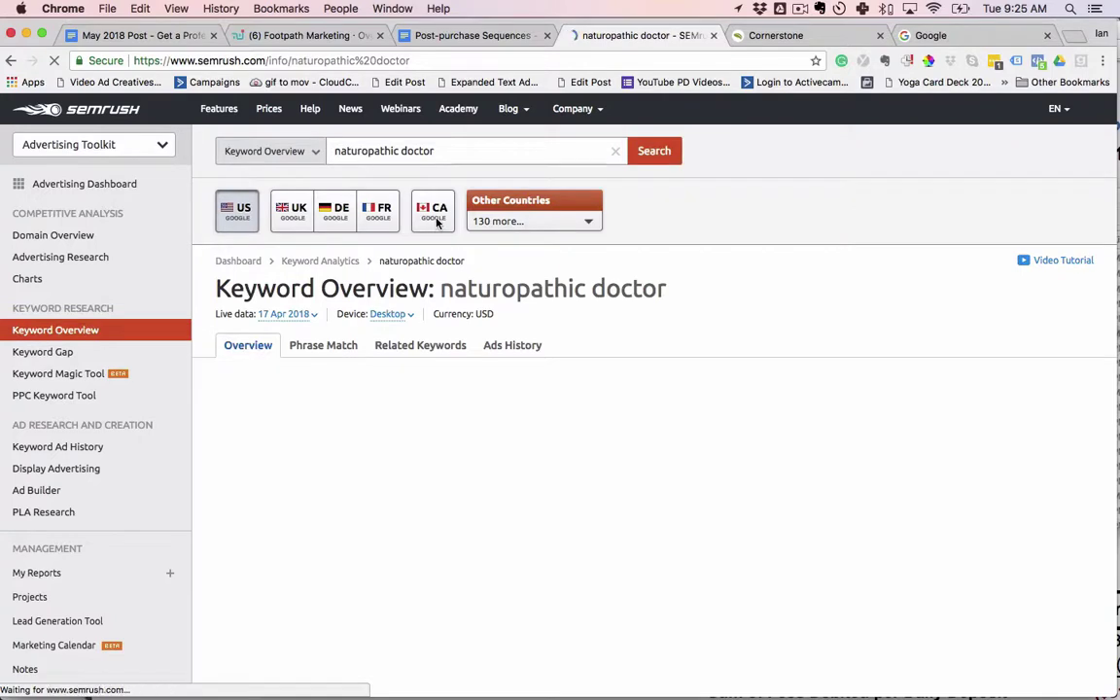
left_click(435, 218)
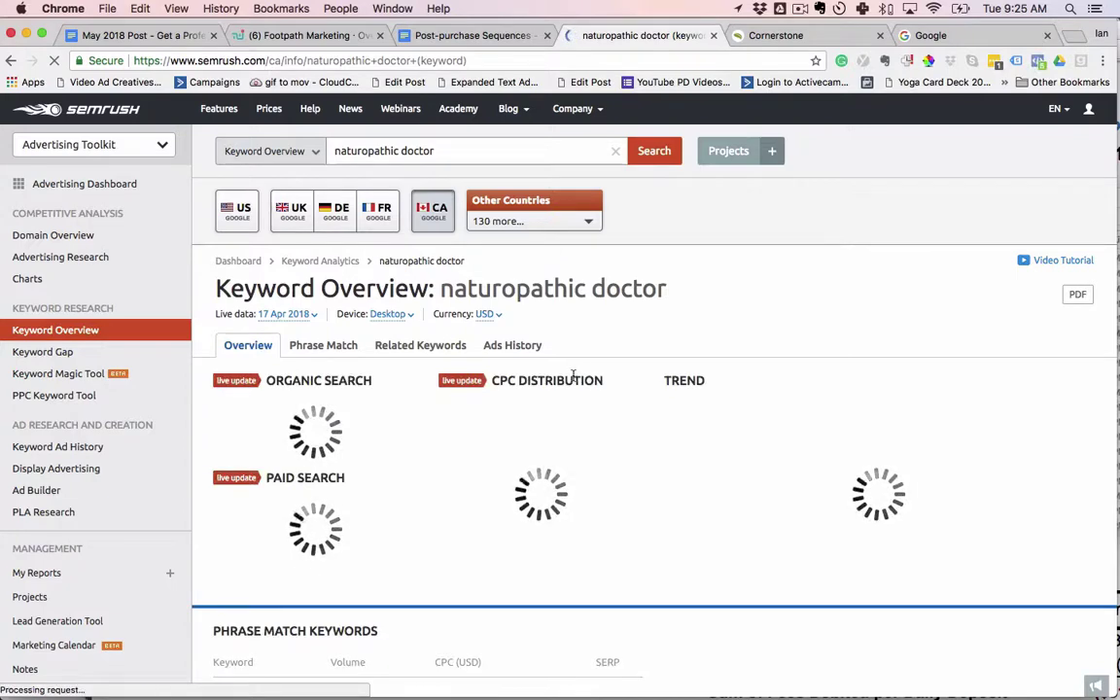
scroll(571, 375, "down", 5)
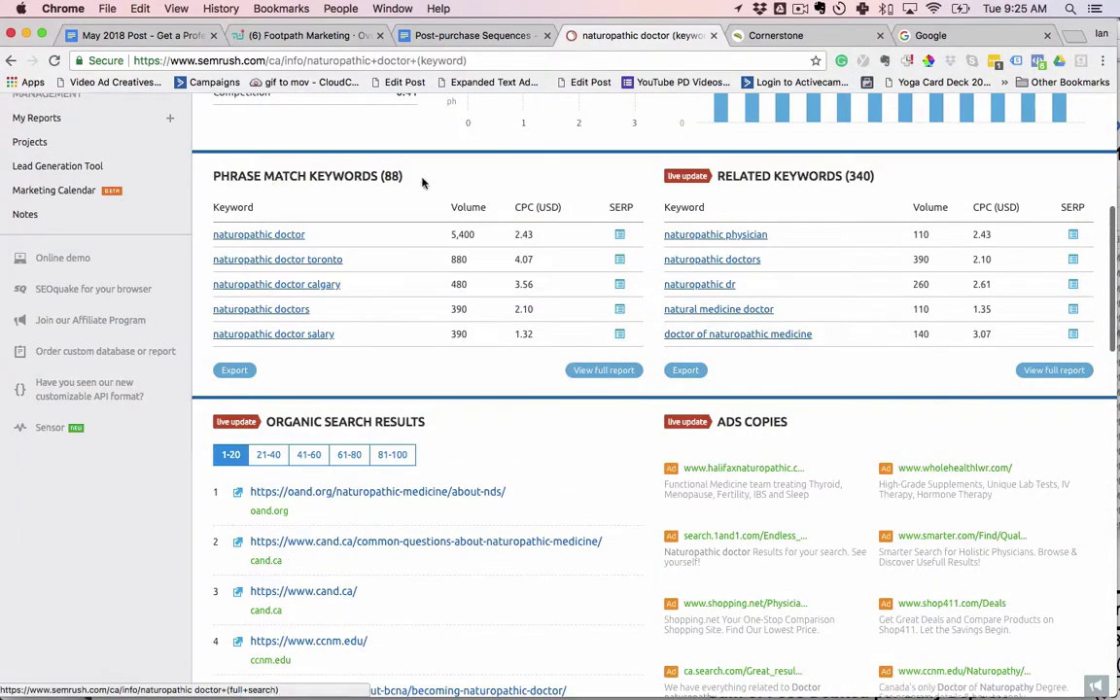
left_click(602, 375)
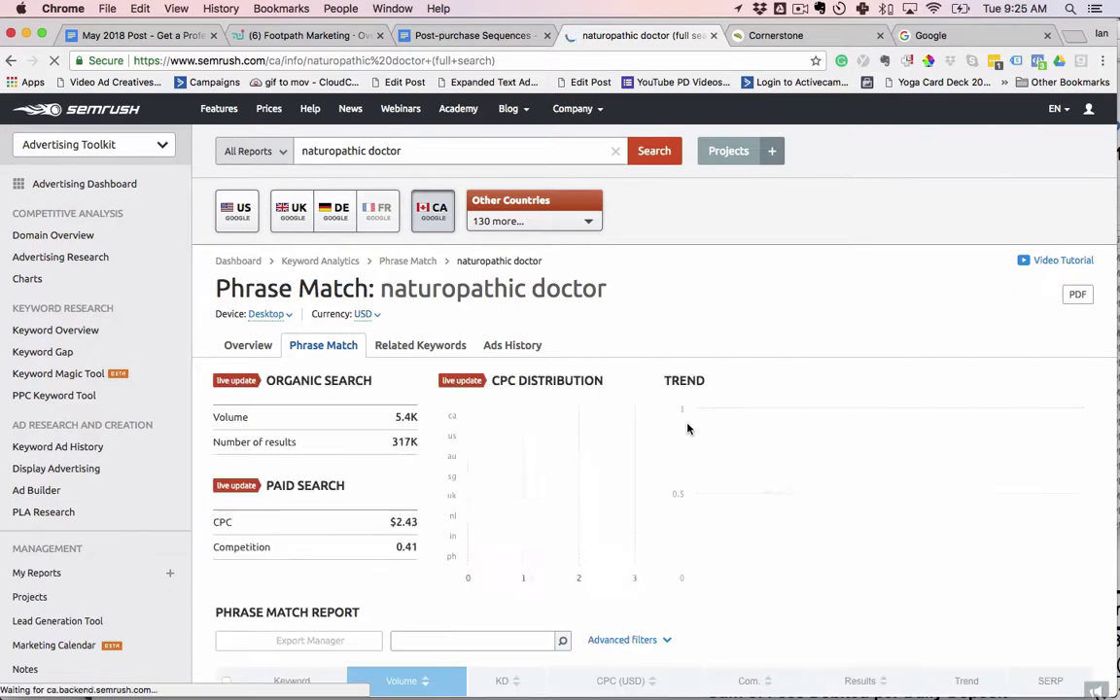
scroll(688, 429, "down", 5)
scroll(690, 428, "down", 2)
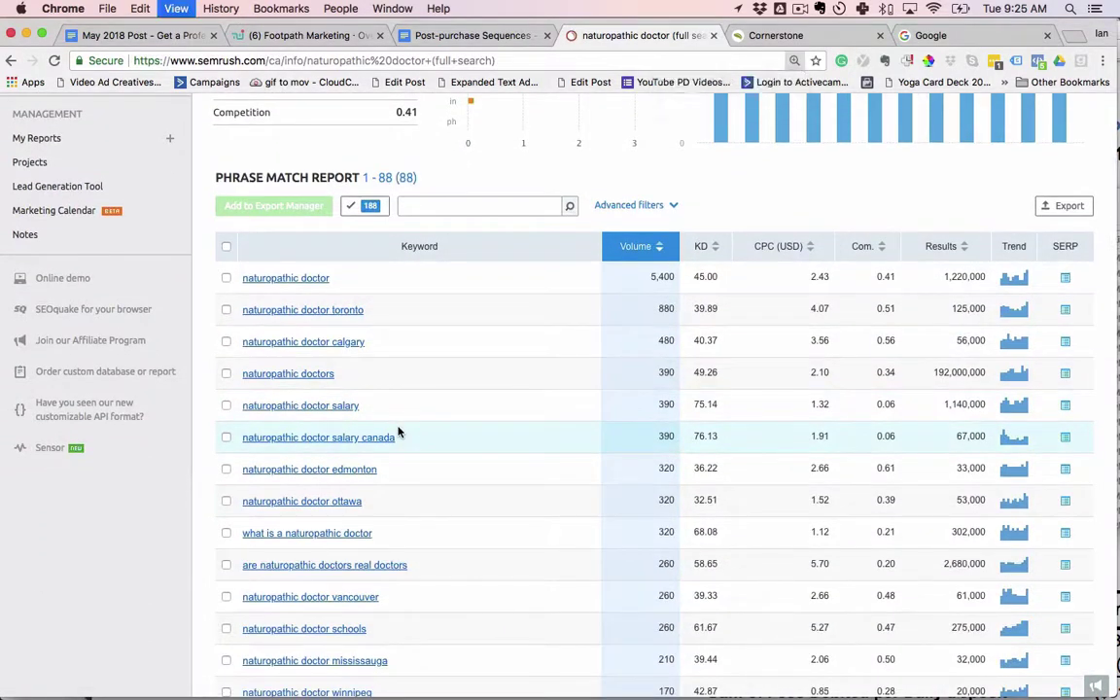
- Filter the phrase match report to keywords containing "halifax"
key("super+equal")
key("super+equal")
left_click(523, 234)
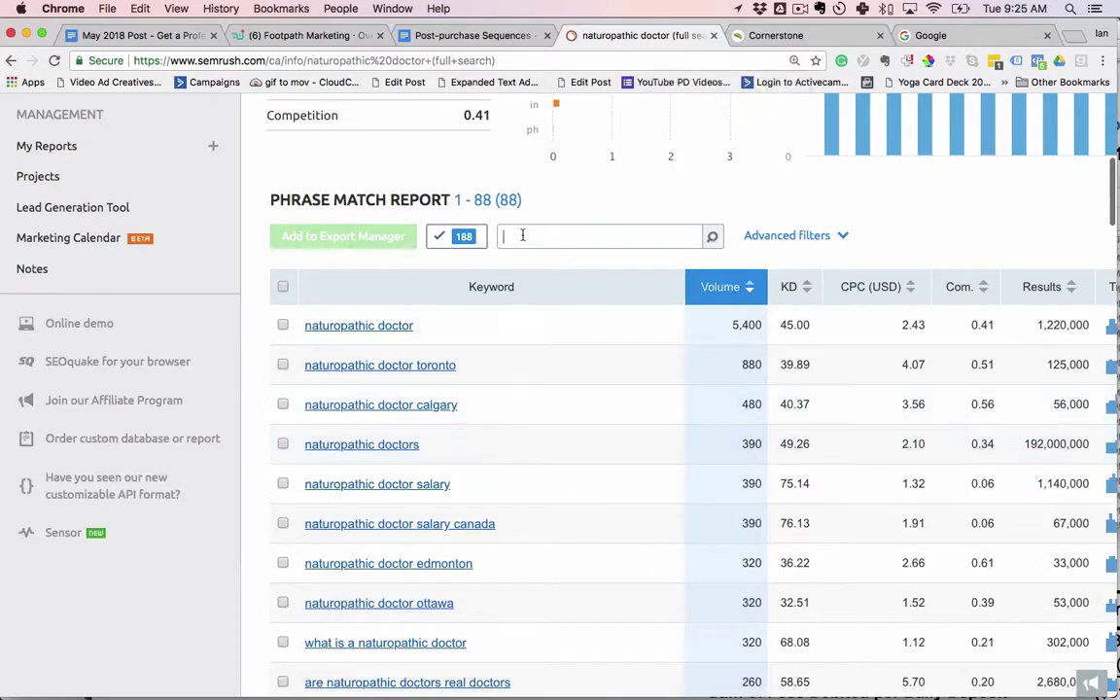
type("halifax")
key("Return")
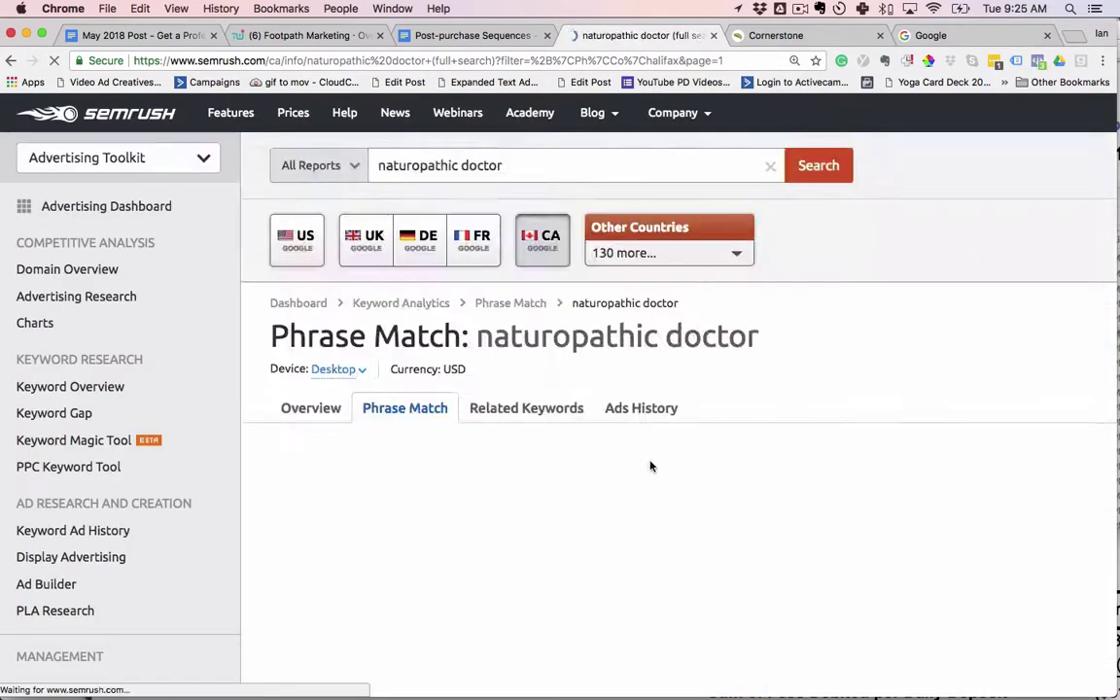
scroll(678, 470, "down", 10)
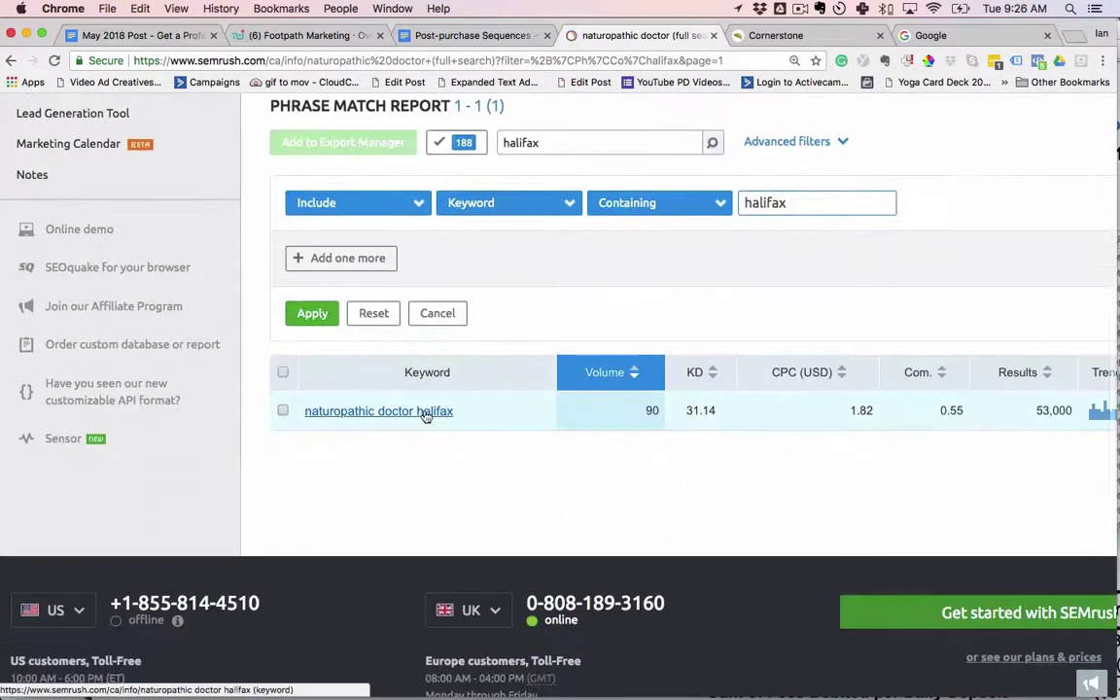
- Copy the keyword "naturopathic doctor halifax" from the report into a new TextEdit document
left_click_drag(468, 415, 324, 416)
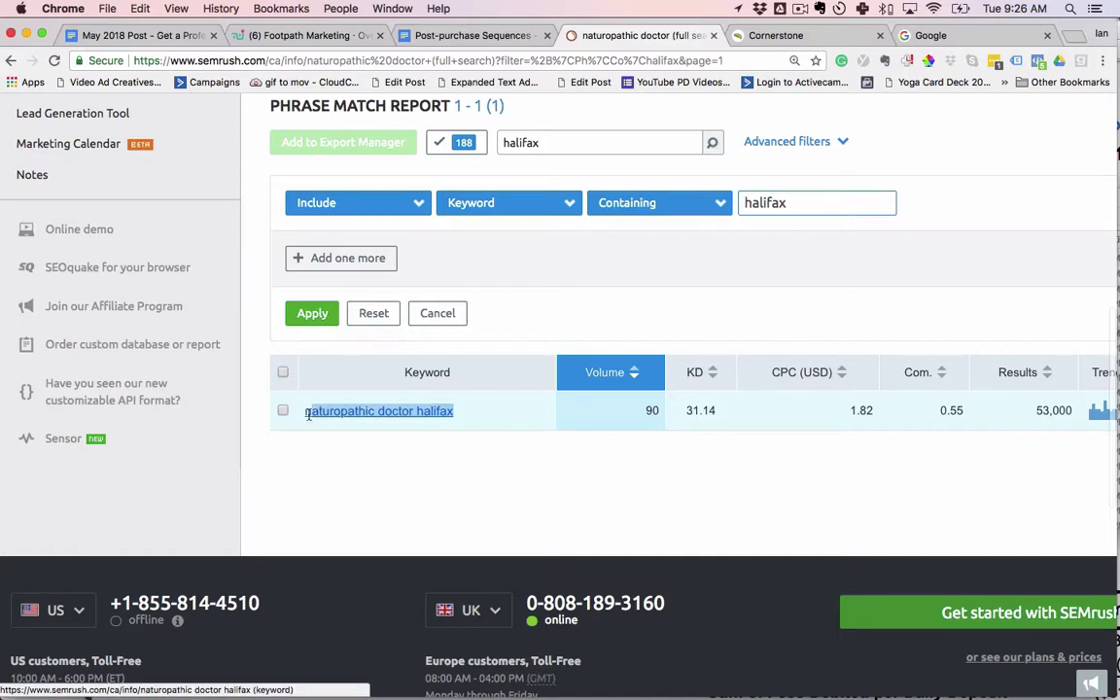
key("super+Tab")
key("super+Tab")
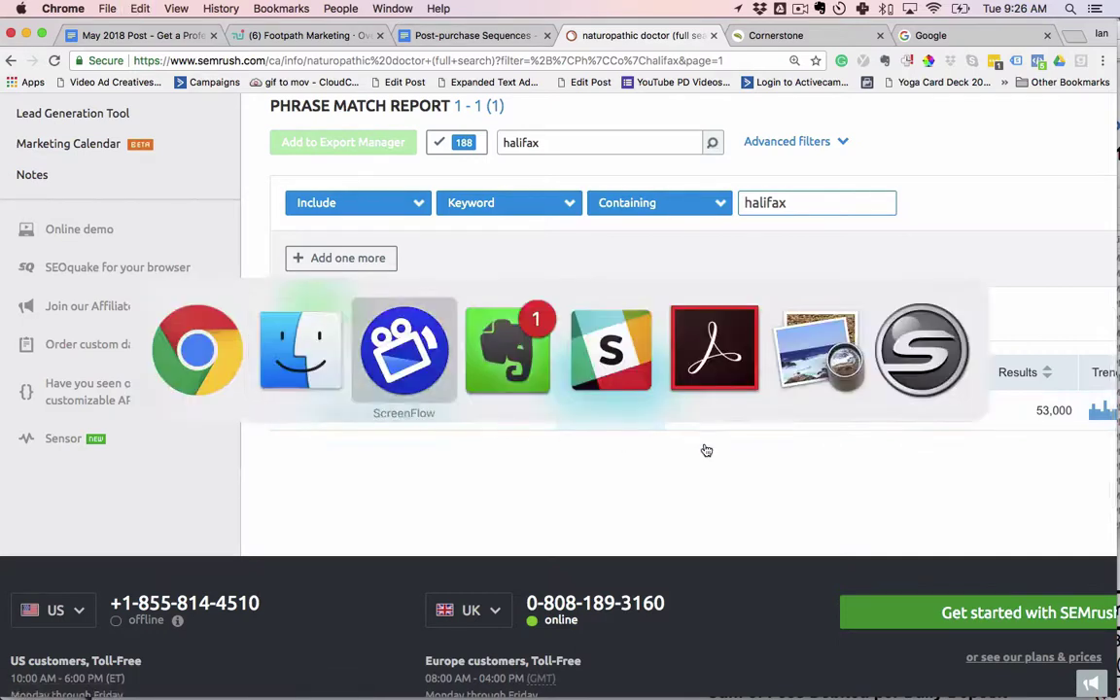
key("super+space")
type("text")
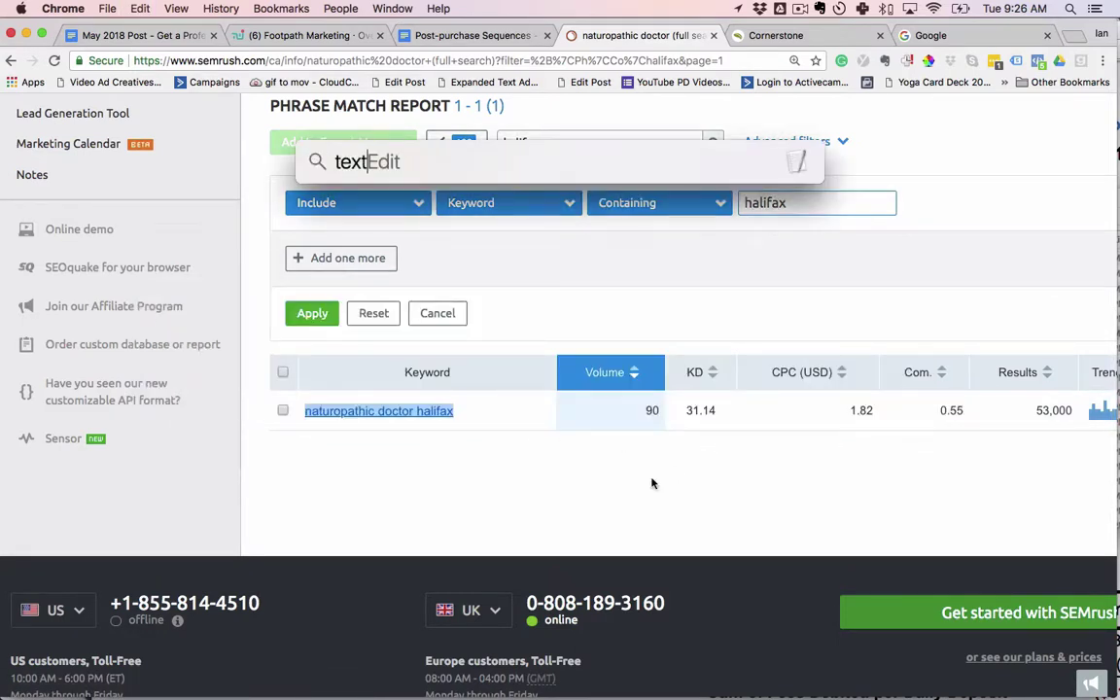
key("Return")
type("naturopathic doctor halifax")
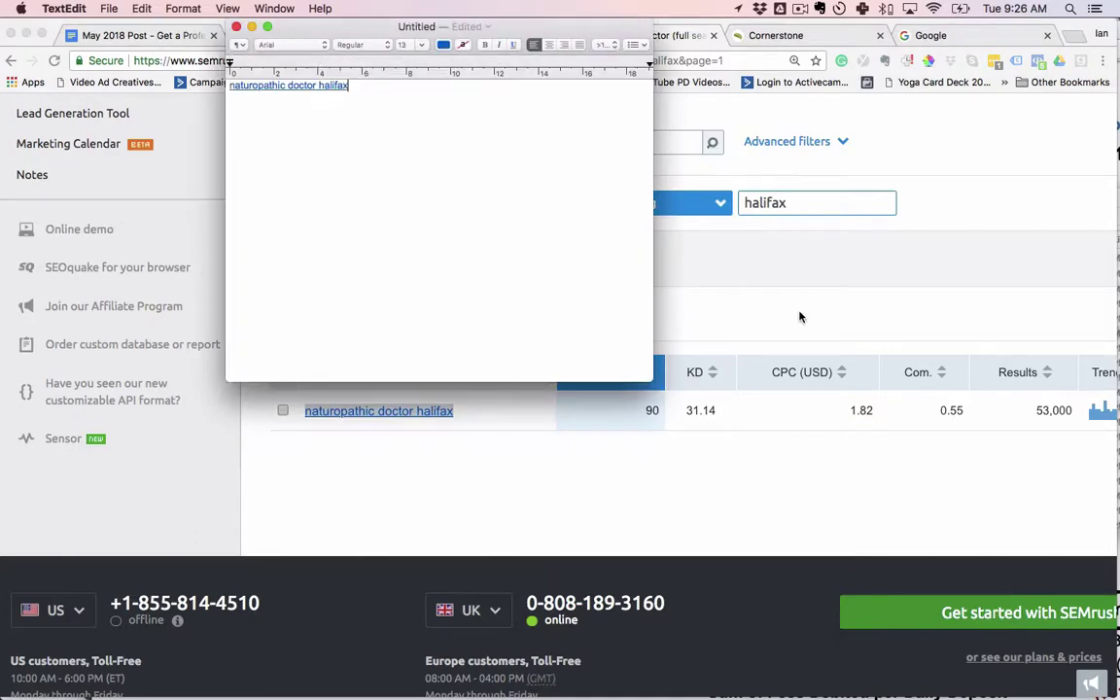
- Return to Chrome and open the keyword overview for "naturopathic doctor halifax" from the filtered report
left_click(763, 400)
scroll(762, 399, "right", 2)
scroll(762, 400, "left", 2)
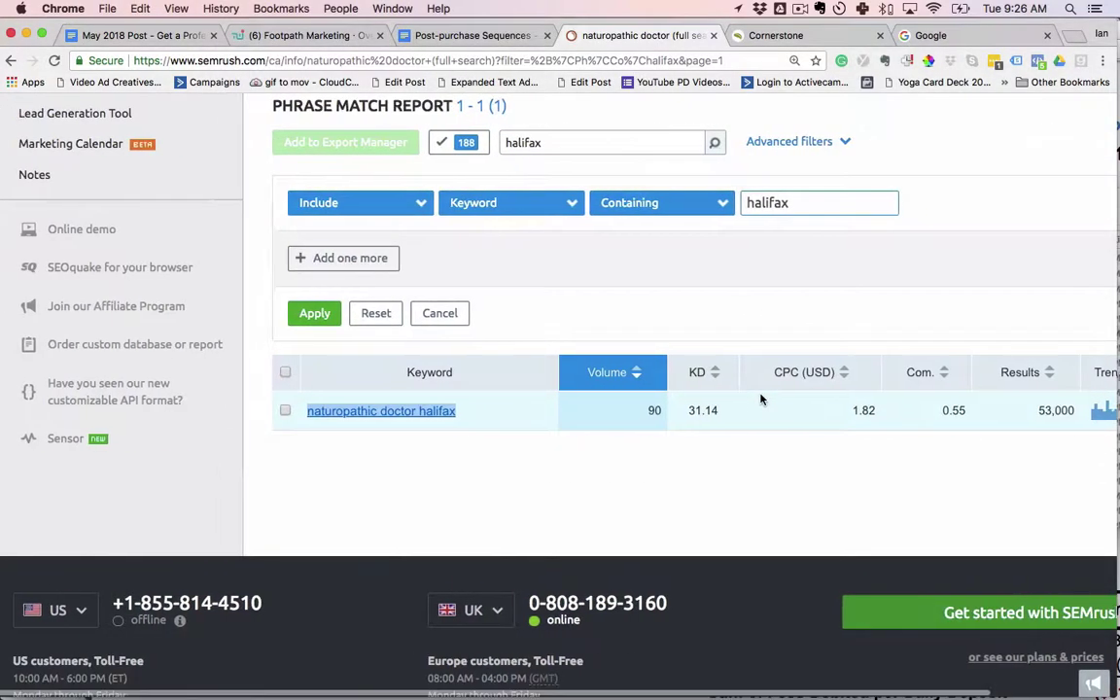
scroll(758, 400, "right", 3)
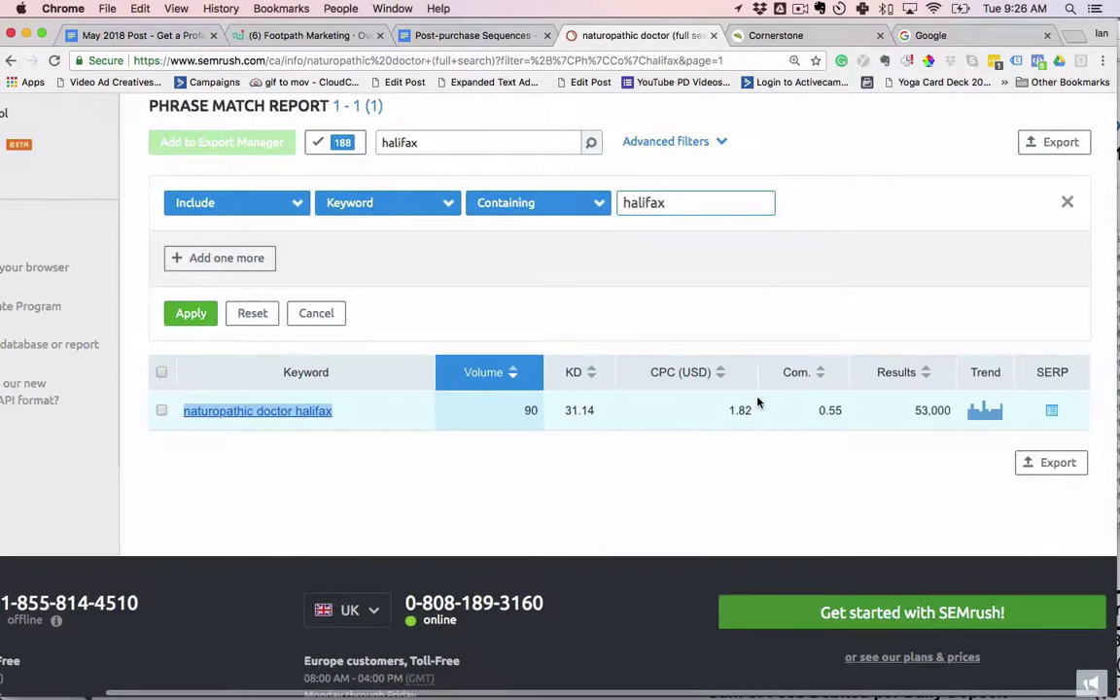
left_click(249, 417)
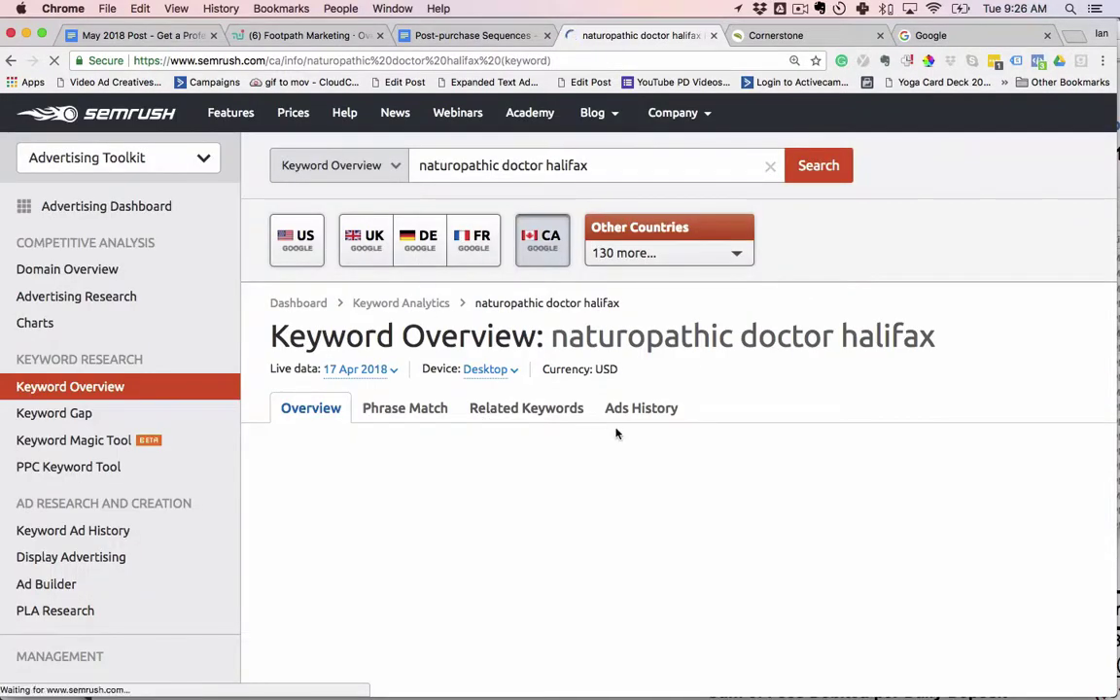
- Examine the related keywords with their volumes and CPC for "naturopathic doctor halifax"
scroll(660, 438, "down", 5)
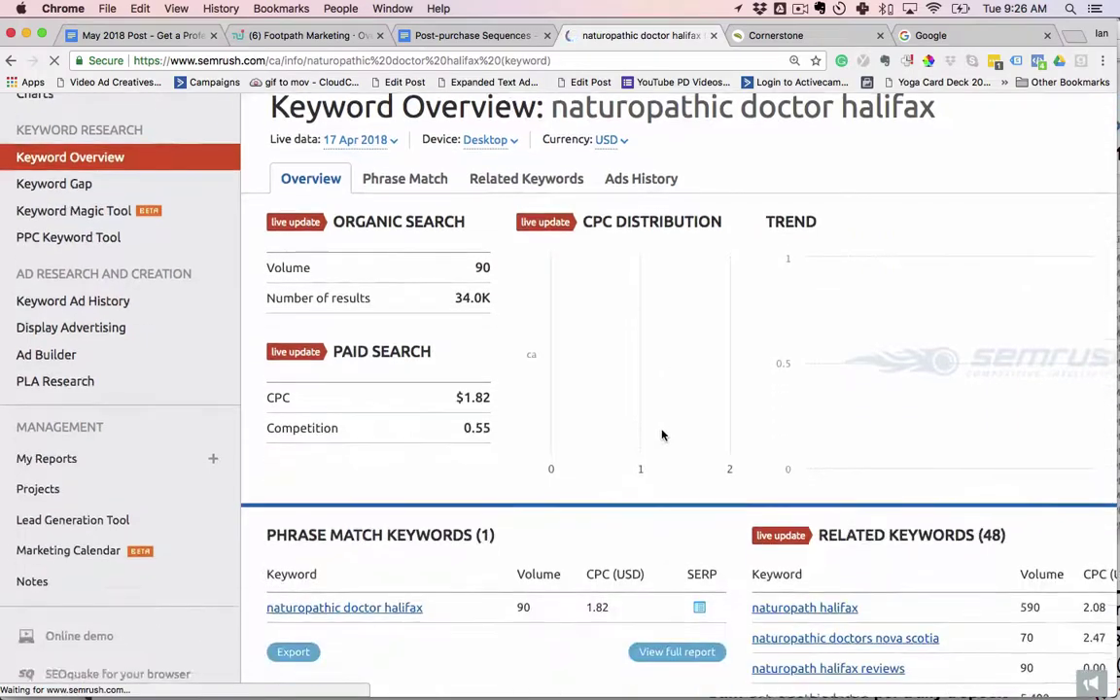
scroll(661, 434, "down", 6)
scroll(661, 435, "right", 1)
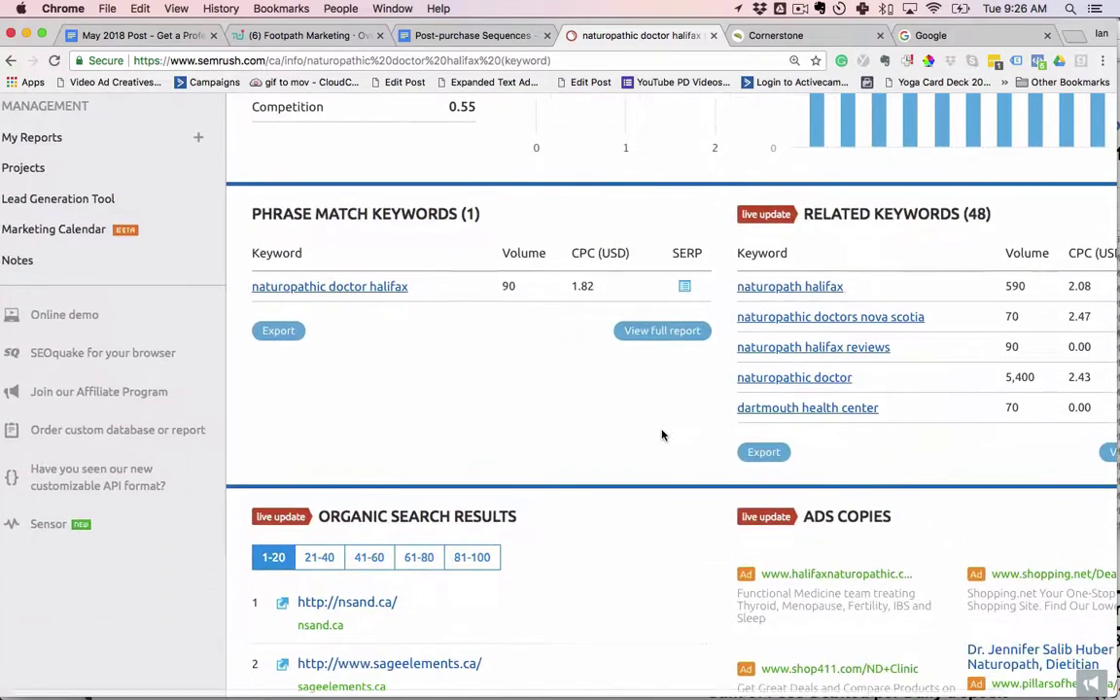
scroll(661, 435, "right", 3)
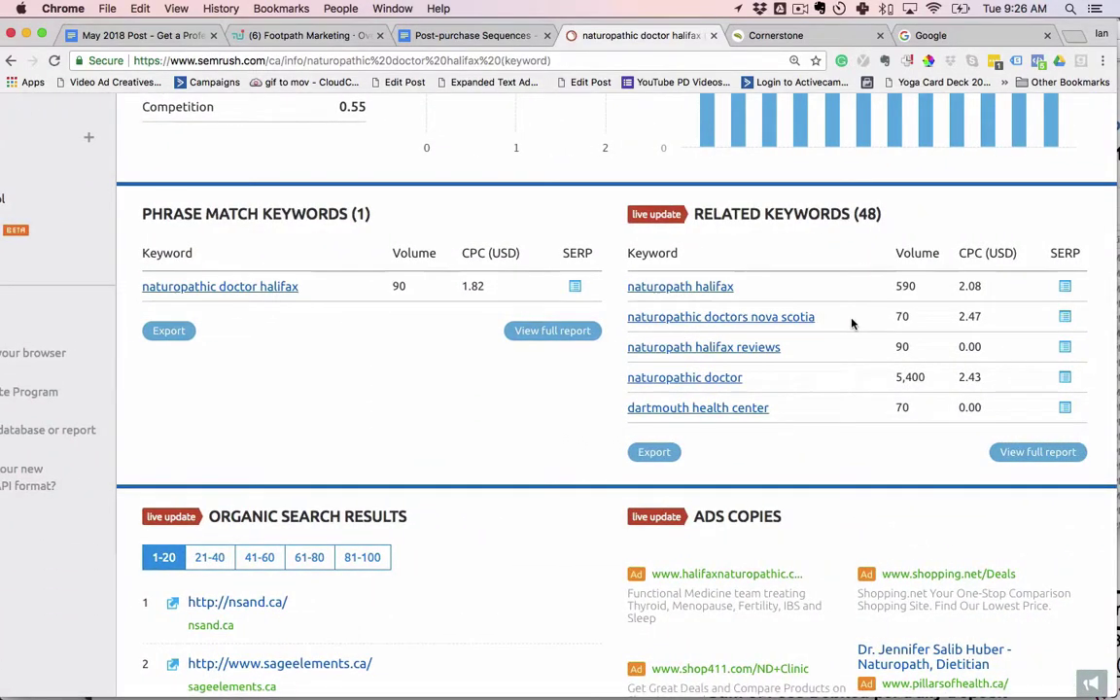
key("super+equal")
scroll(551, 397, "right", 5)
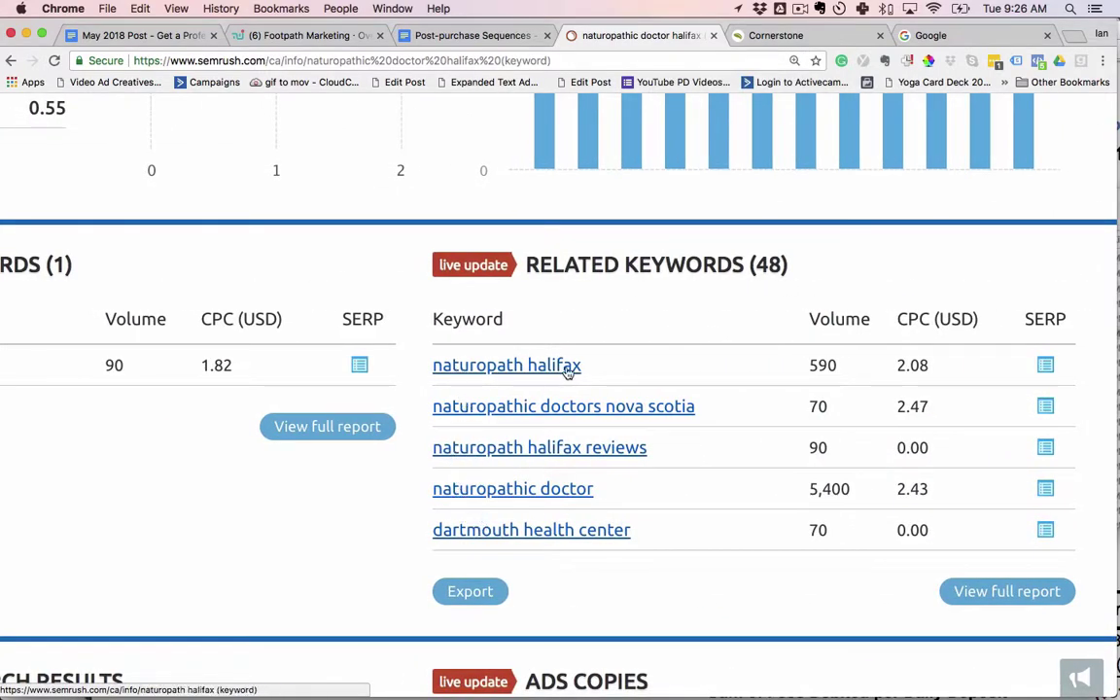
scroll(667, 382, "down", 2)
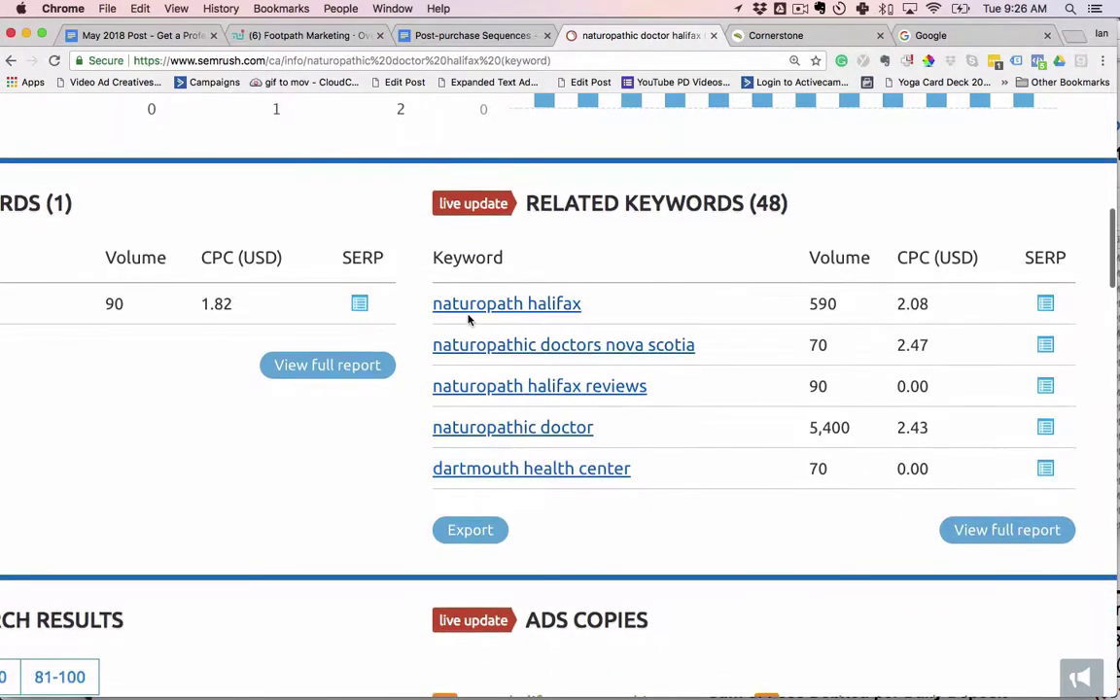
left_click_drag(615, 310, 434, 313)
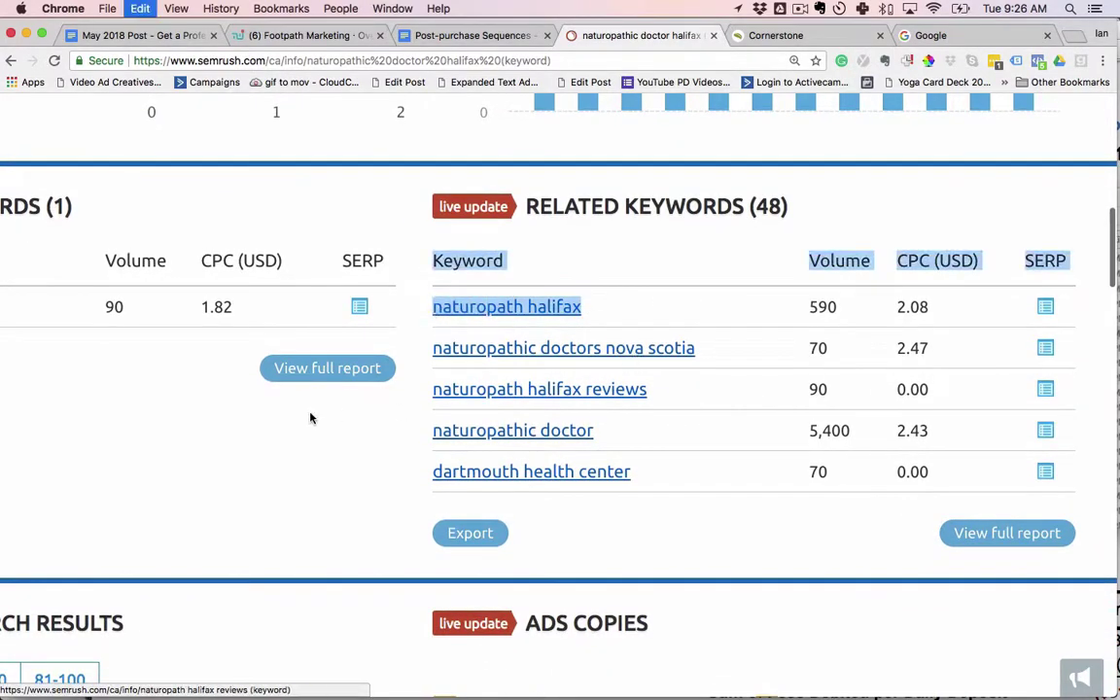
key("super+Tab")
key("Escape")
left_click(936, 281)
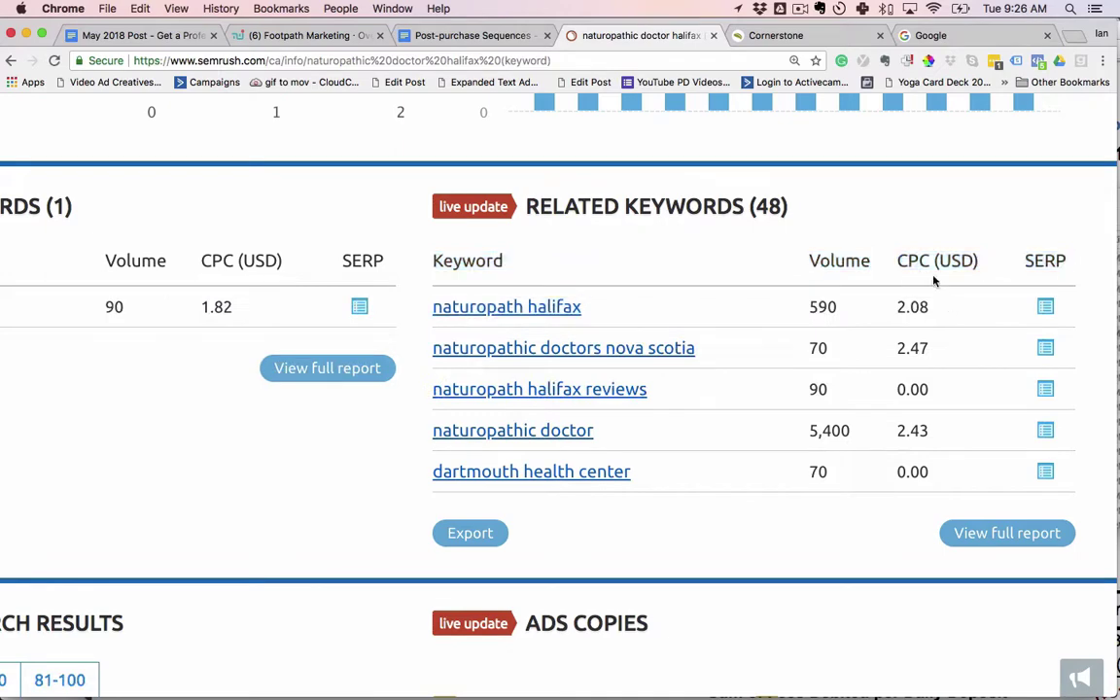
- Compare the CPC of "naturopath halifax" with that of the phrase match keyword "naturopathic doctor halifax"
left_click_drag(899, 260, 964, 260)
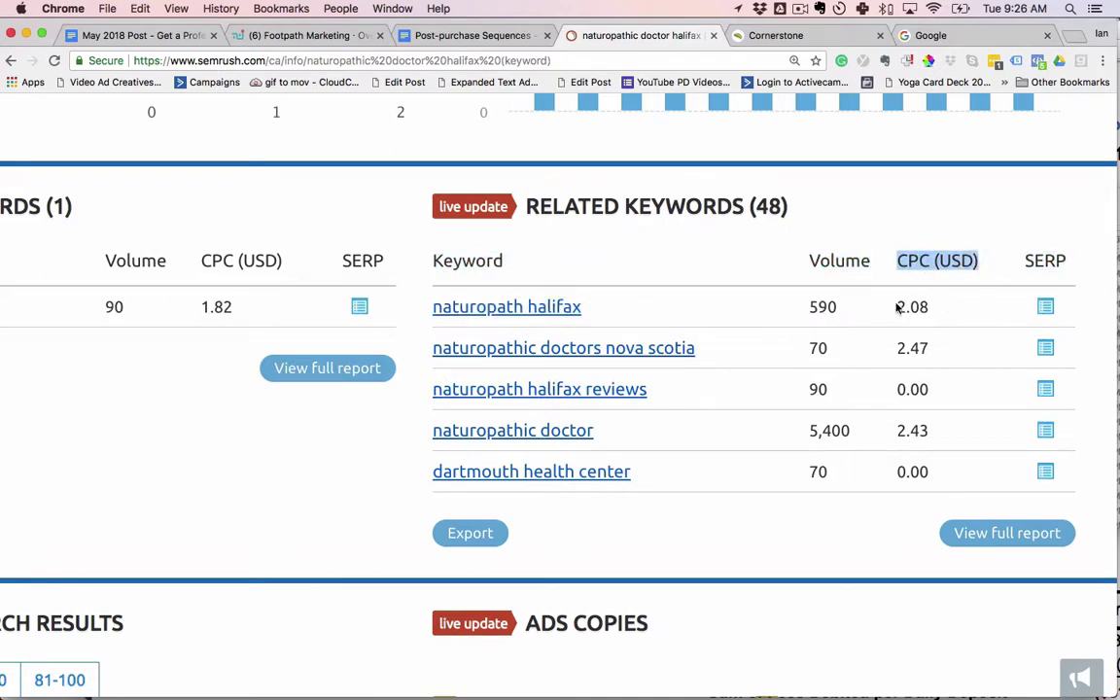
left_click_drag(900, 307, 935, 310)
scroll(625, 320, "left", 8)
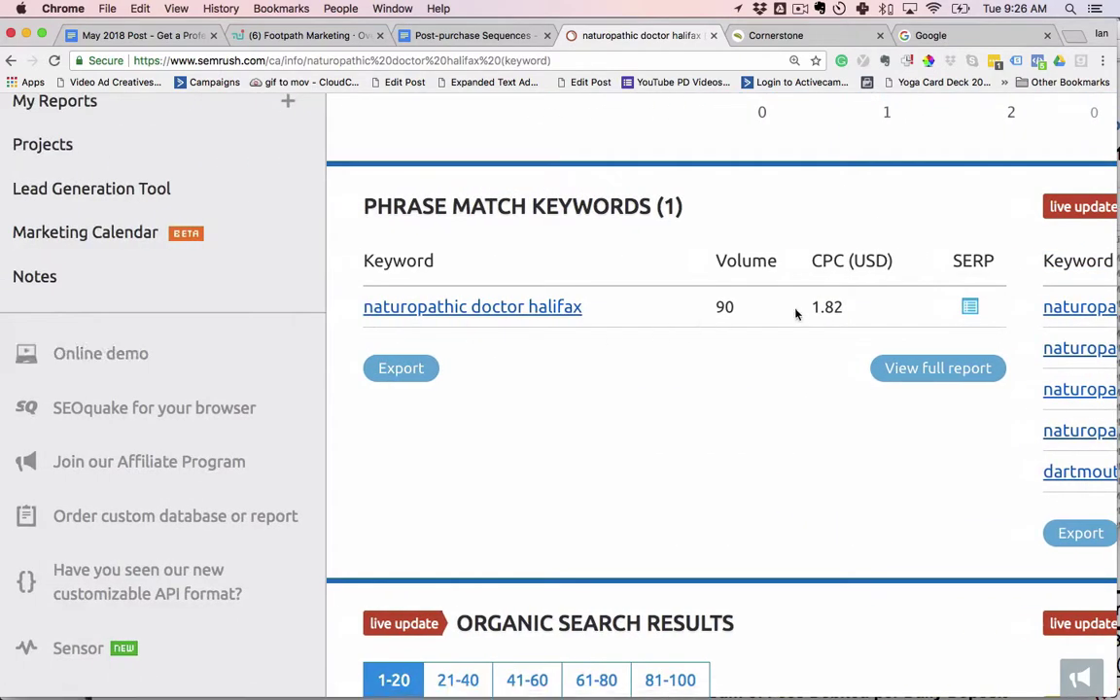
scroll(799, 367, "right", 10)
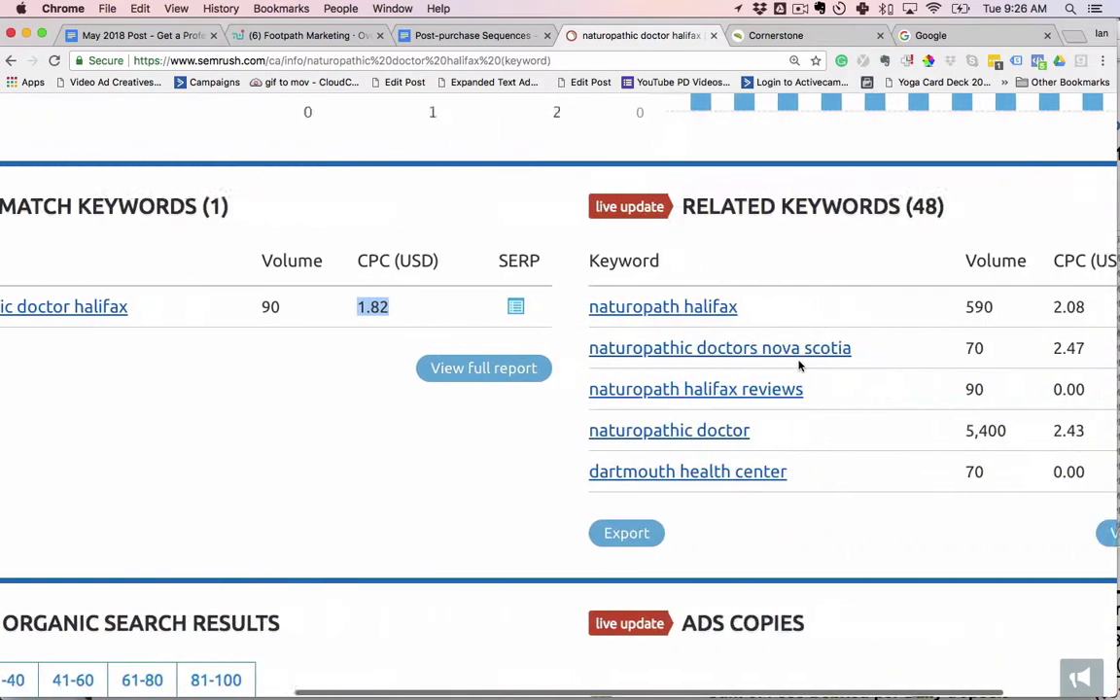
left_click_drag(928, 306, 896, 307)
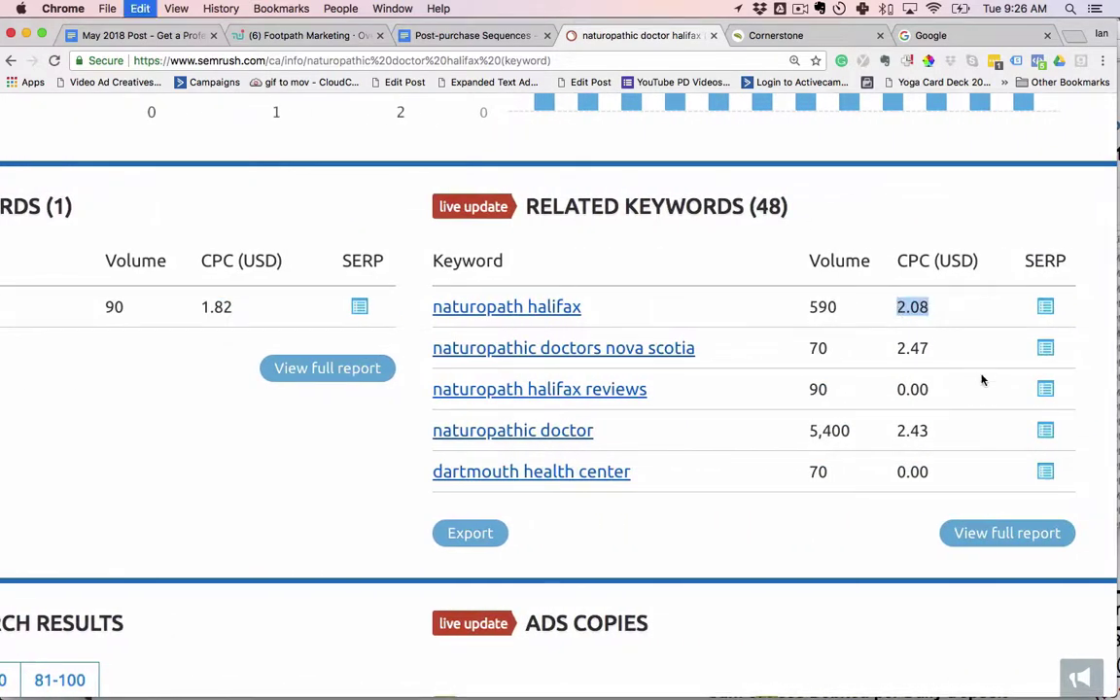
- Copy the related keyword "naturopath halifax" and paste it into the TextEdit note
key("super+Tab")
key("super+Tab")
left_click_drag(583, 309, 425, 317)
key("super+c")
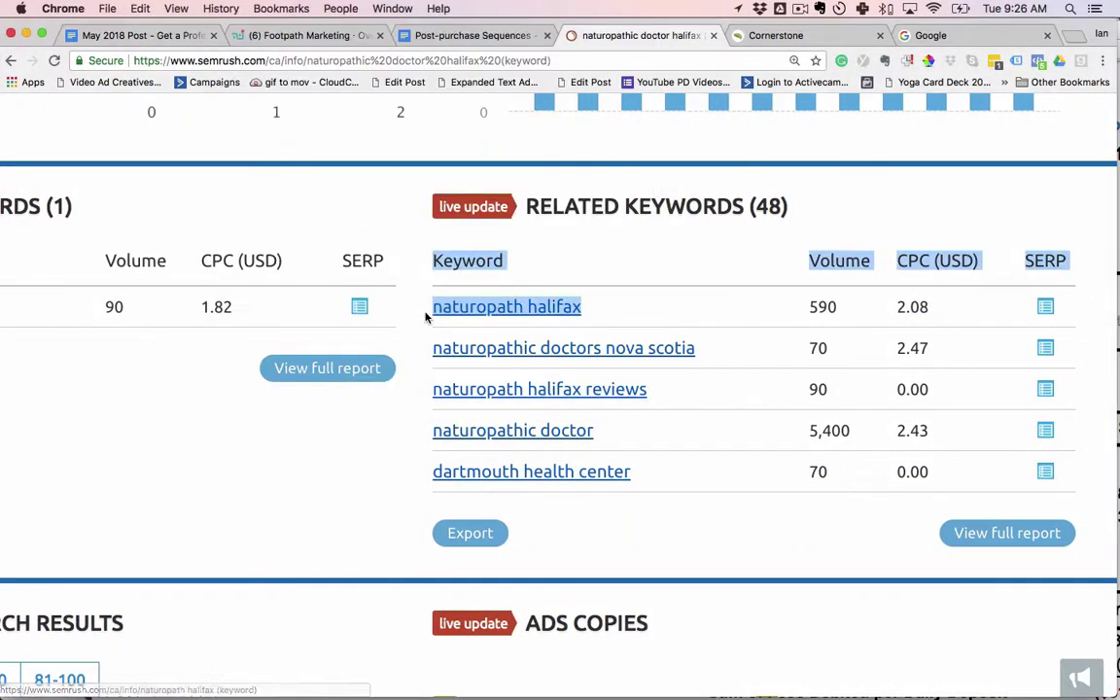
key("super+Tab")
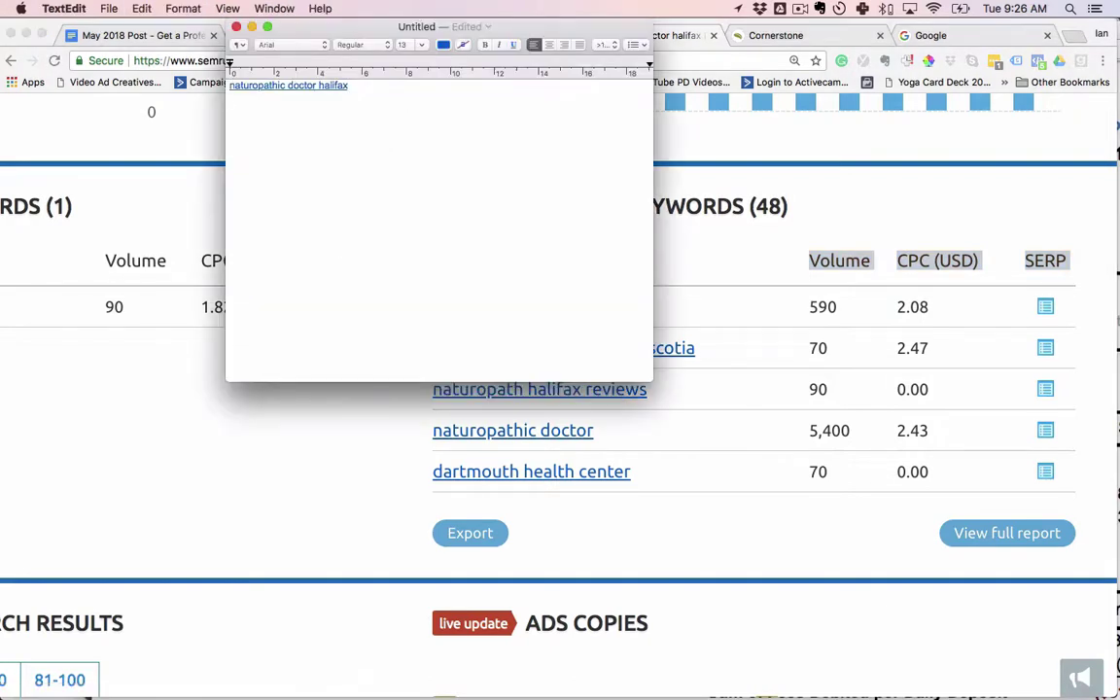
key("super+v")
- Delete the unwanted table headings pasted above "naturopath halifax" in the note
key("Up")
key("alt+shift+Up")
key("alt+shift+Up")
key("alt+shift+Up")
key("alt+shift+Up")
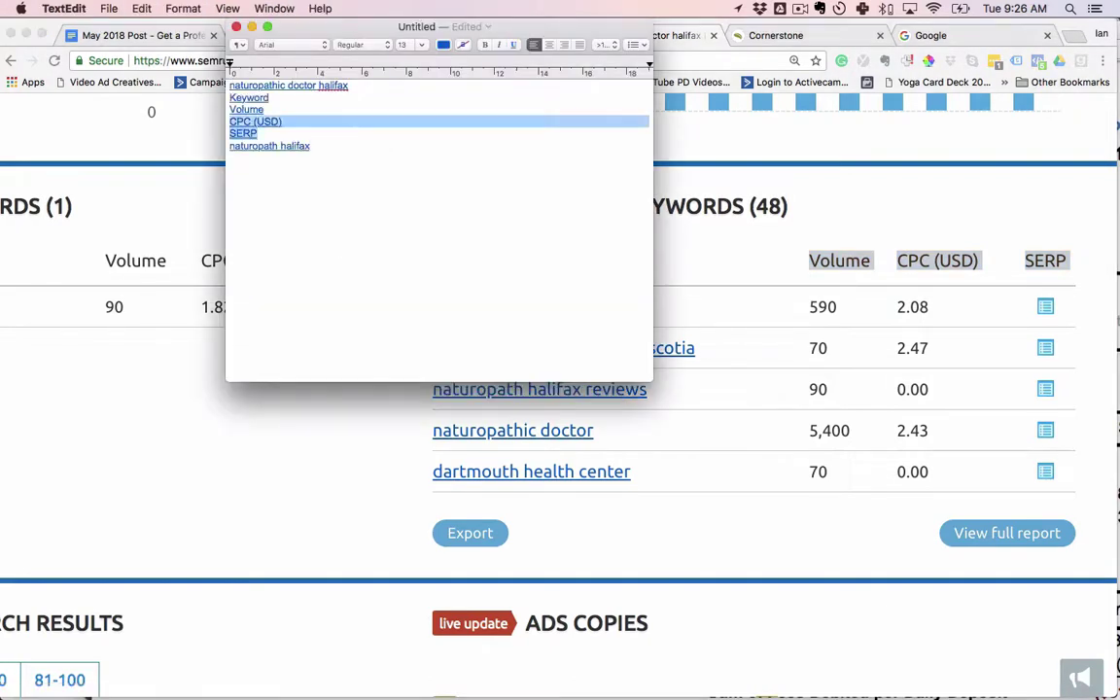
key("BackSpace")
- Switch back to Chrome and examine the competitor ads listed under Ads Copies for the keyword
left_click(714, 514)
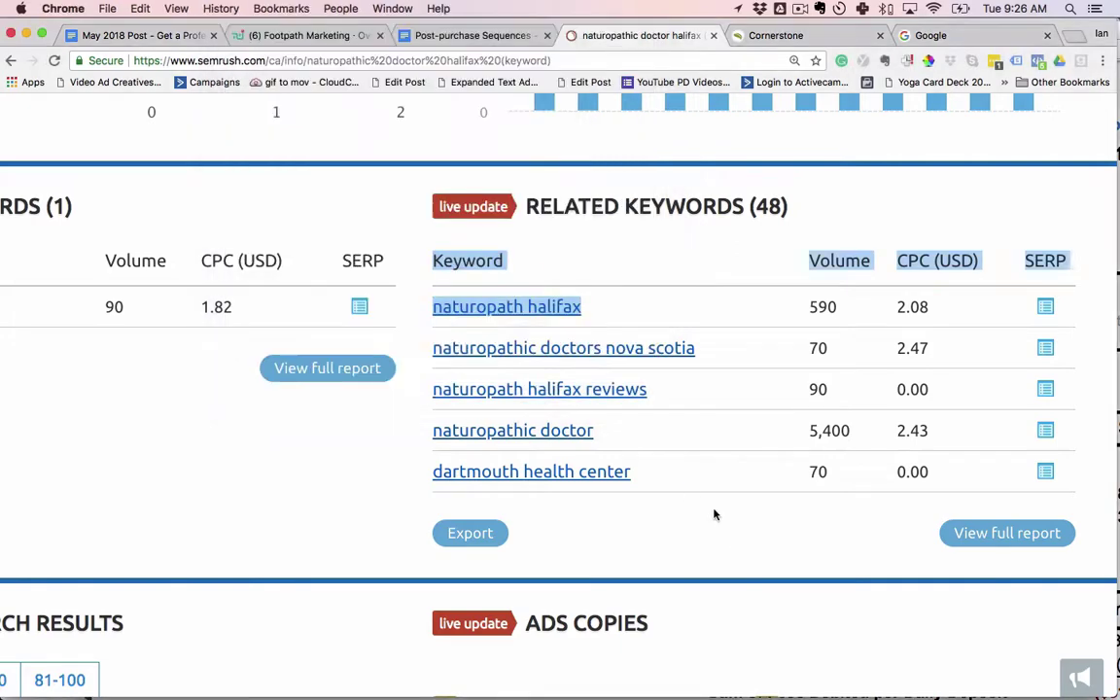
scroll(383, 445, "down", 8)
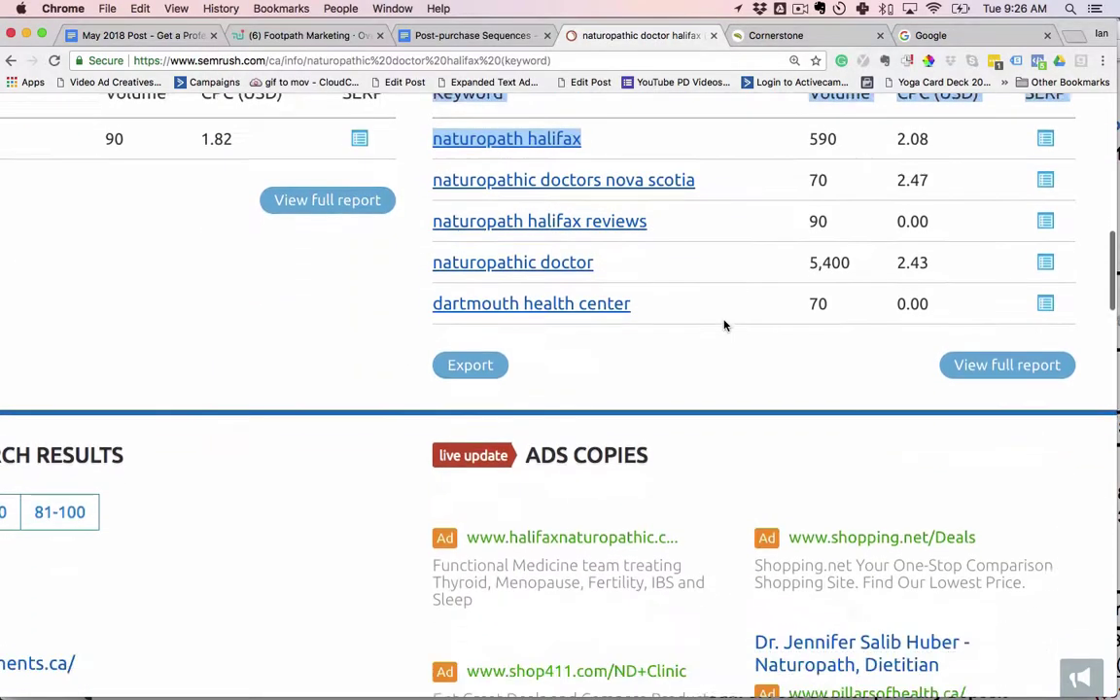
scroll(724, 325, "down", 1)
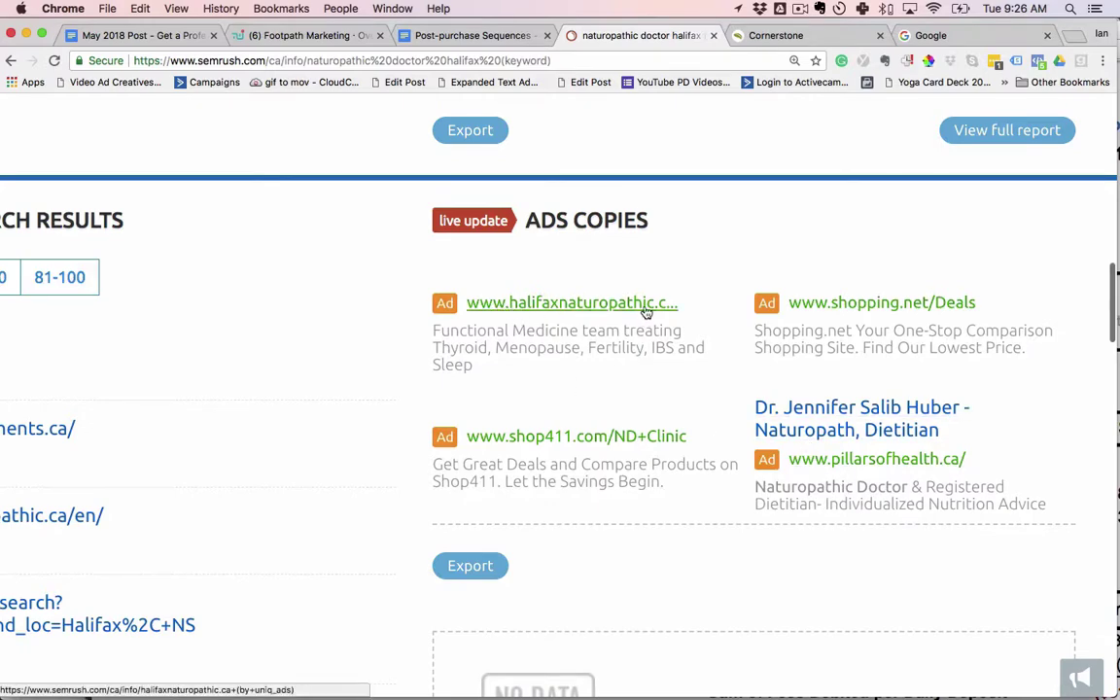
- Open the ad copies report for halifaxnaturopathic.ca from the keyword's Ads Copies and look over its ads
scroll(417, 320, "left", 5)
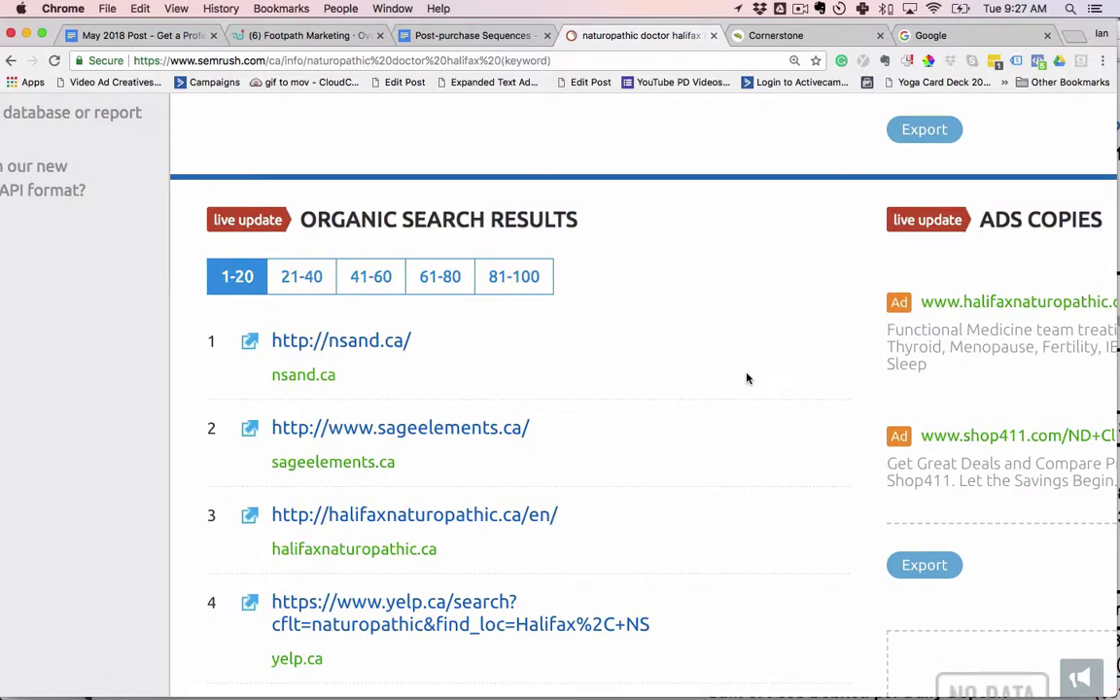
scroll(748, 378, "right", 4)
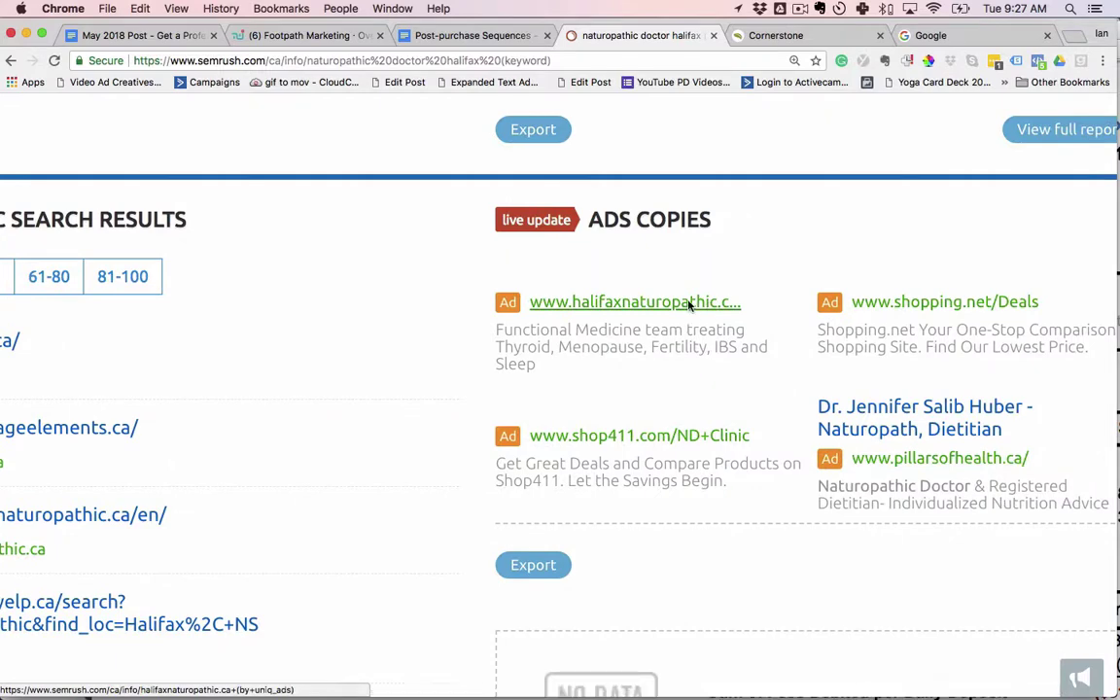
left_click(689, 304)
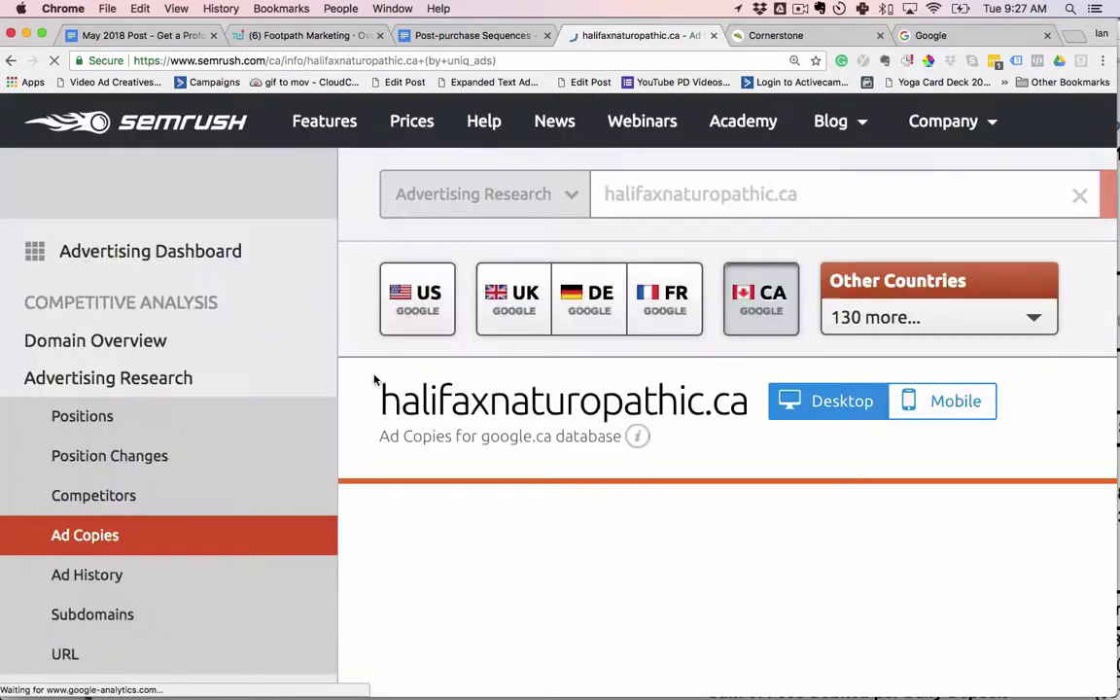
scroll(686, 425, "down", 2)
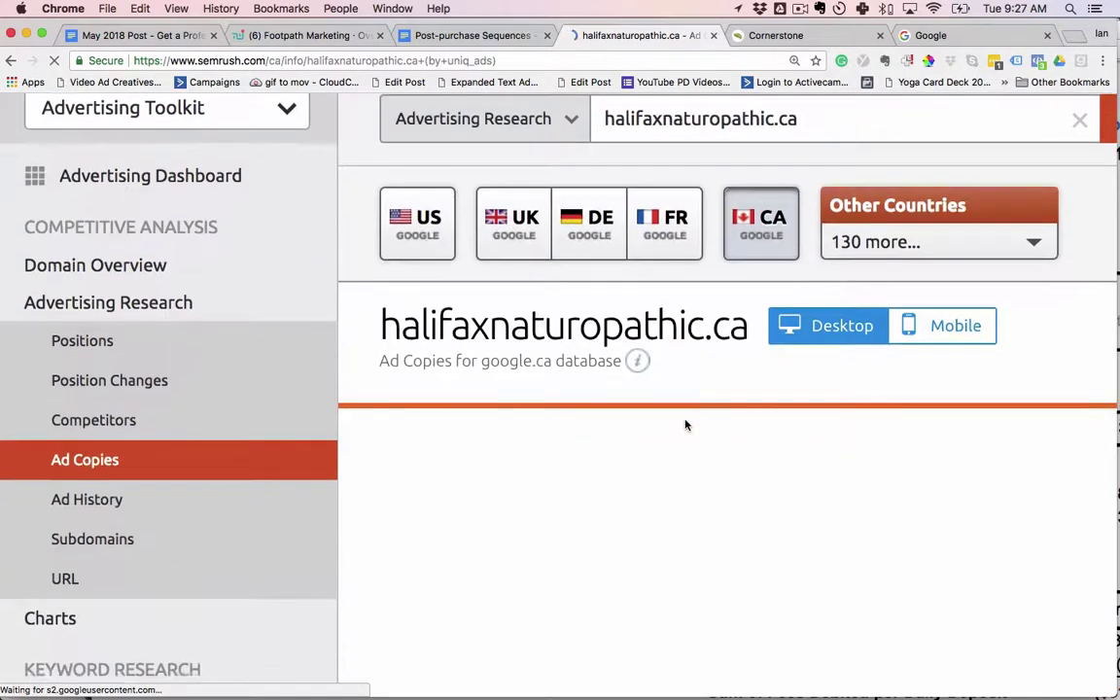
scroll(685, 425, "down", 2)
scroll(686, 425, "right", 2)
scroll(685, 425, "down", 2)
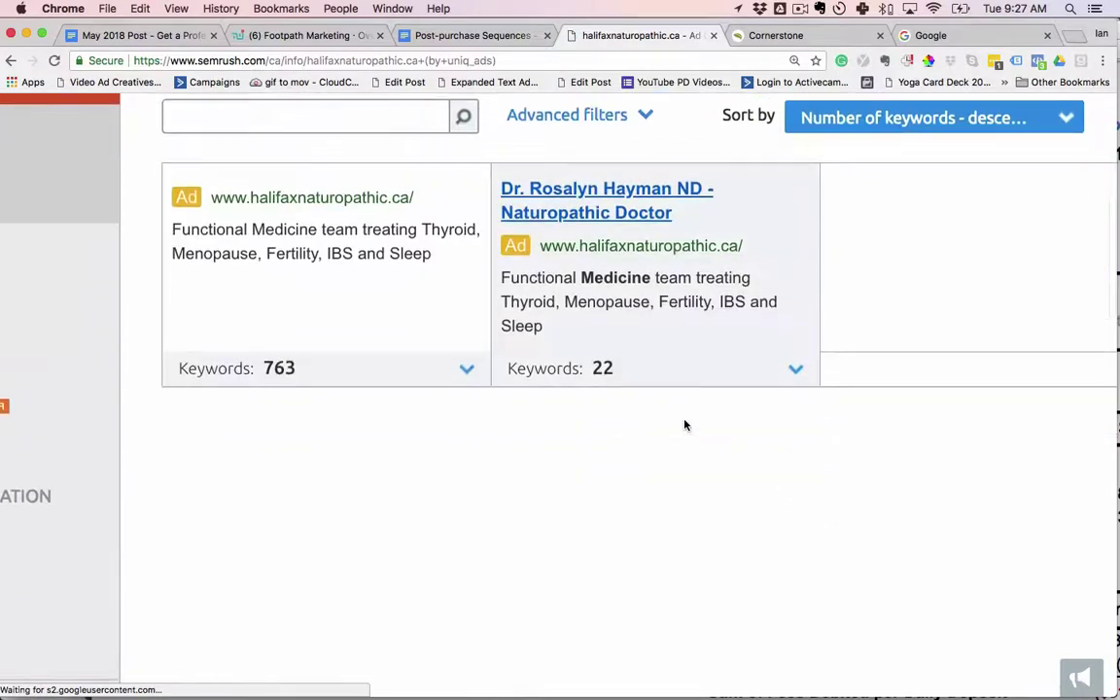
scroll(685, 425, "down", 1)
scroll(691, 411, "up", 4)
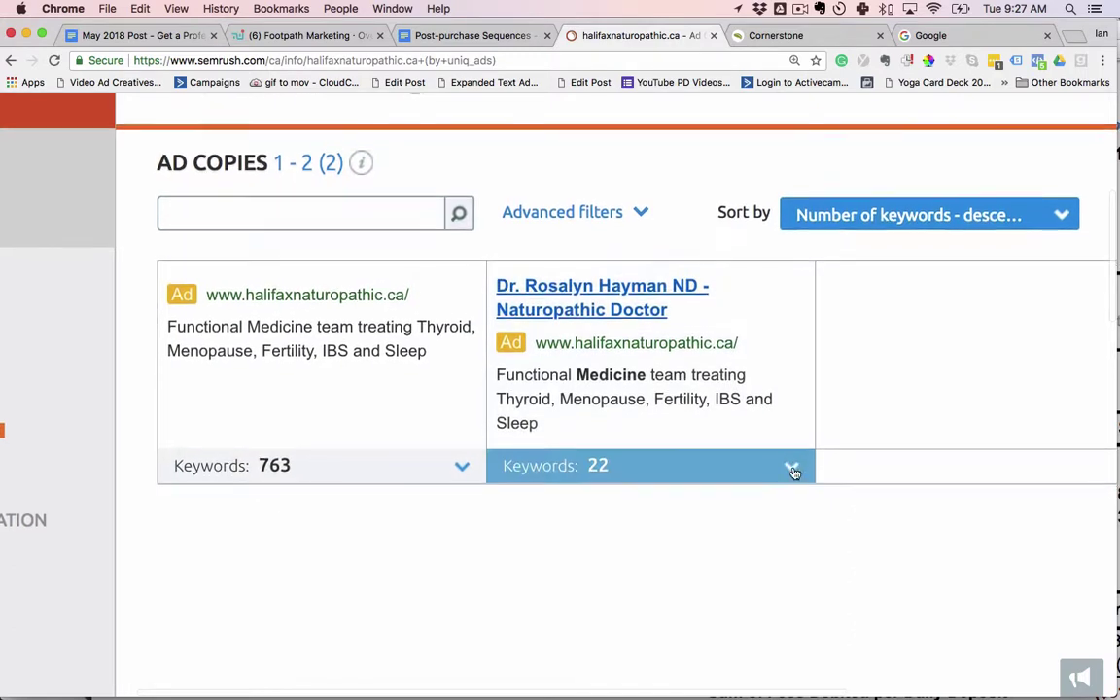
- Expand the list of keywords that trigger the halifaxnaturopathic.ca ad headed "Naturopathic Doctor"
left_click(792, 471)
scroll(681, 389, "down", 2)
scroll(629, 333, "down", 2)
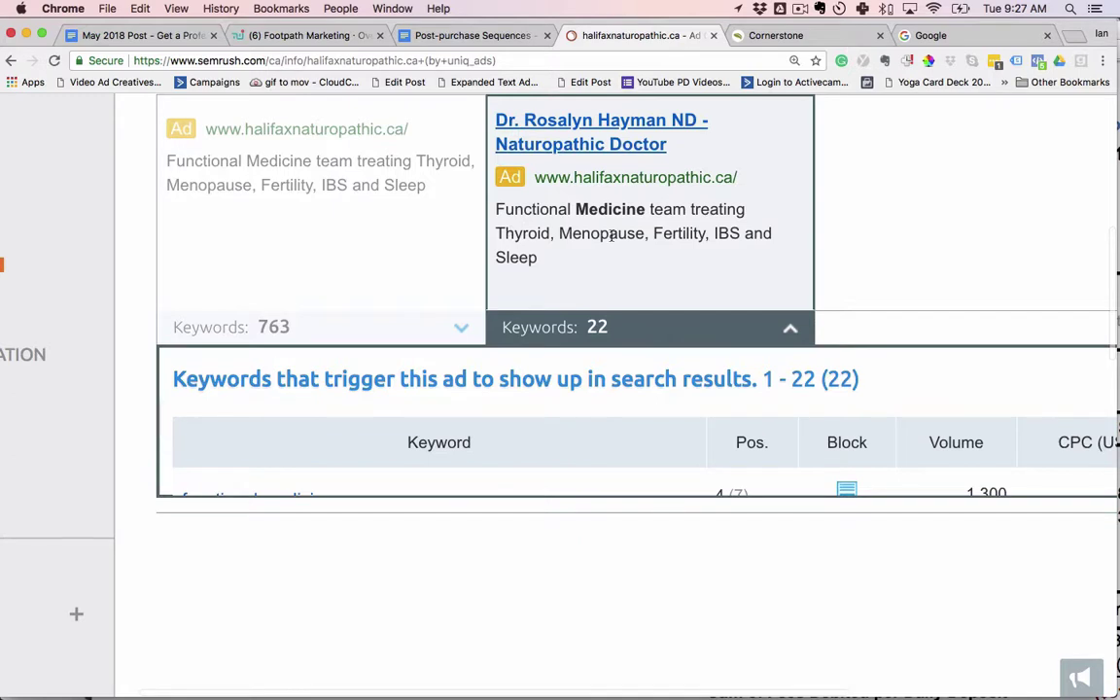
scroll(729, 251, "up", 1)
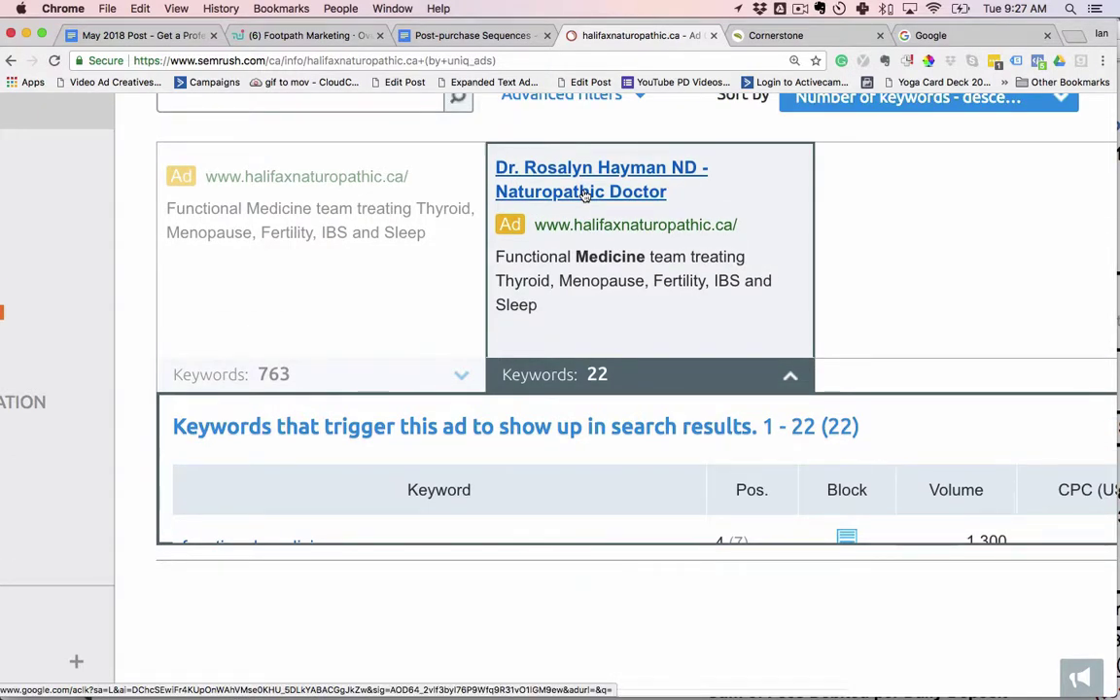
left_click(585, 194)
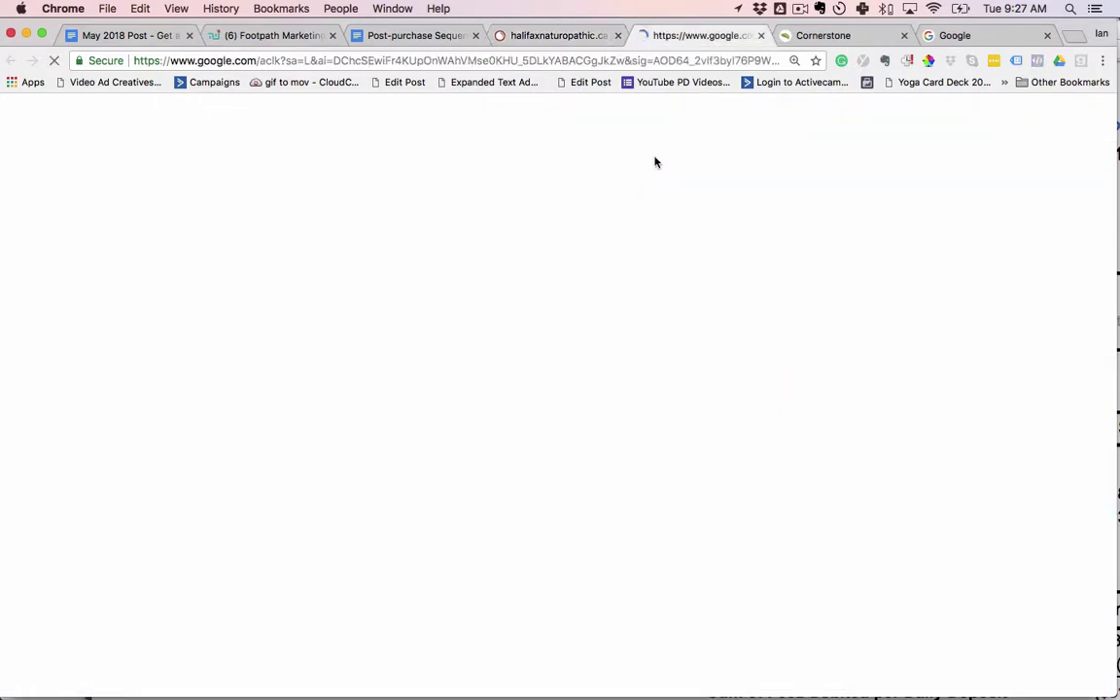
key("super+w")
scroll(642, 292, "down", 1)
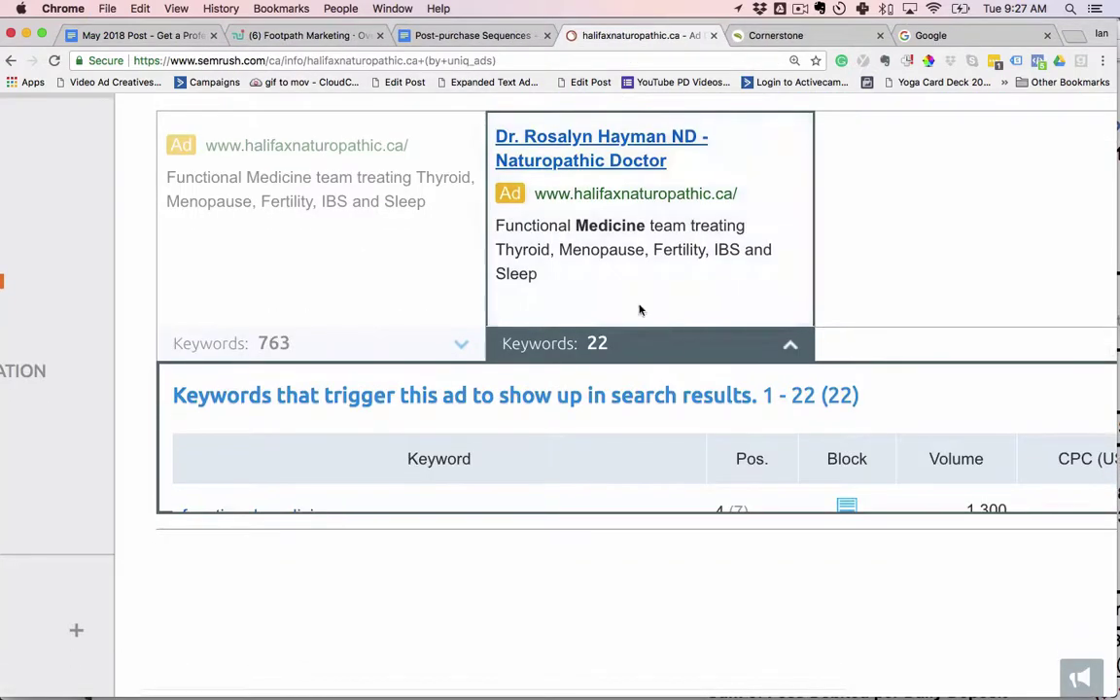
- Read through all the keywords that trigger the expanded halifaxnaturopathic.ca ad, including their volume and CPC
scroll(675, 303, "down", 4)
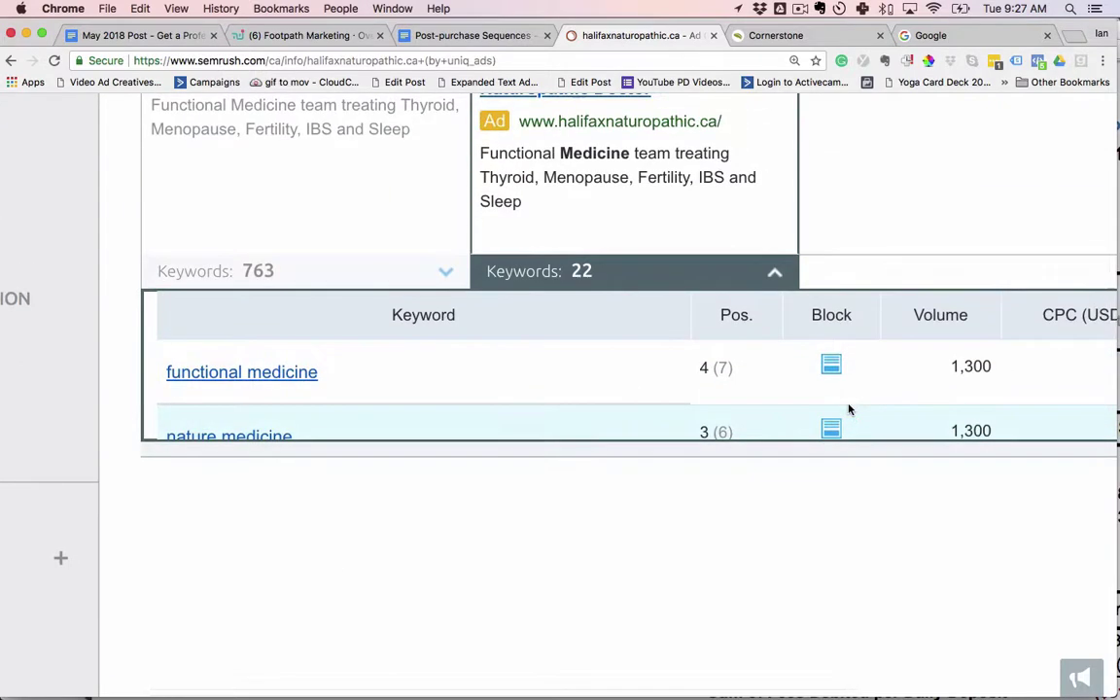
key("super+minus")
key("super+minus")
key("super+minus")
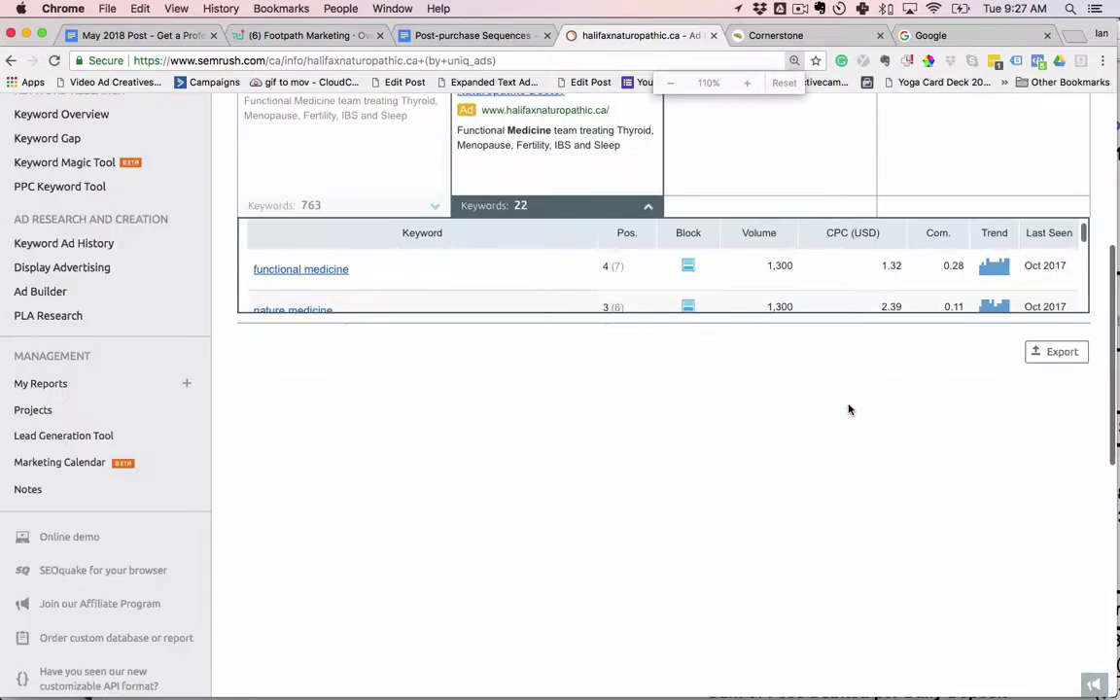
scroll(508, 280, "down", 3)
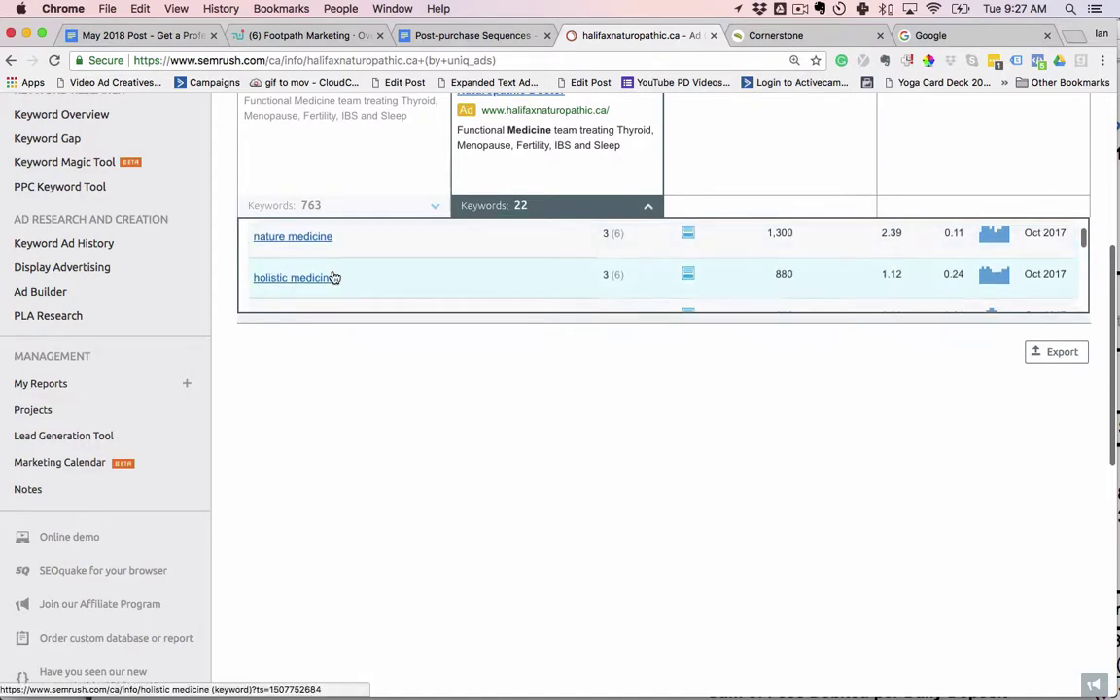
scroll(340, 271, "up", 3)
scroll(353, 260, "down", 5)
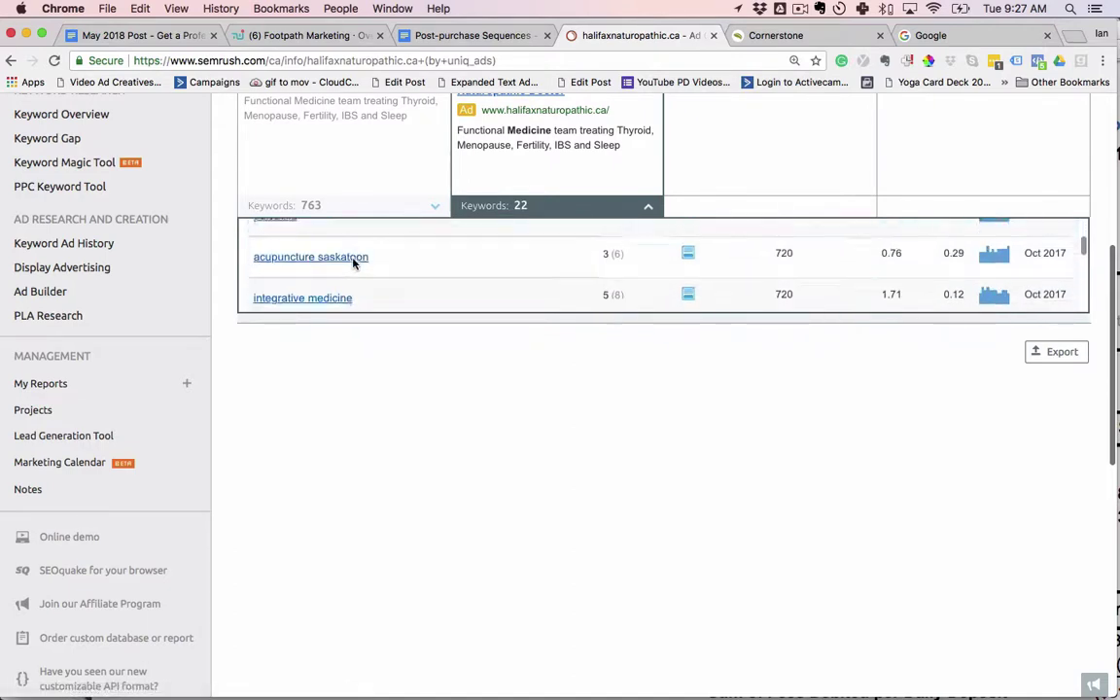
scroll(353, 261, "down", 1)
scroll(352, 261, "up", 1)
scroll(352, 261, "down", 1)
scroll(352, 262, "up", 1)
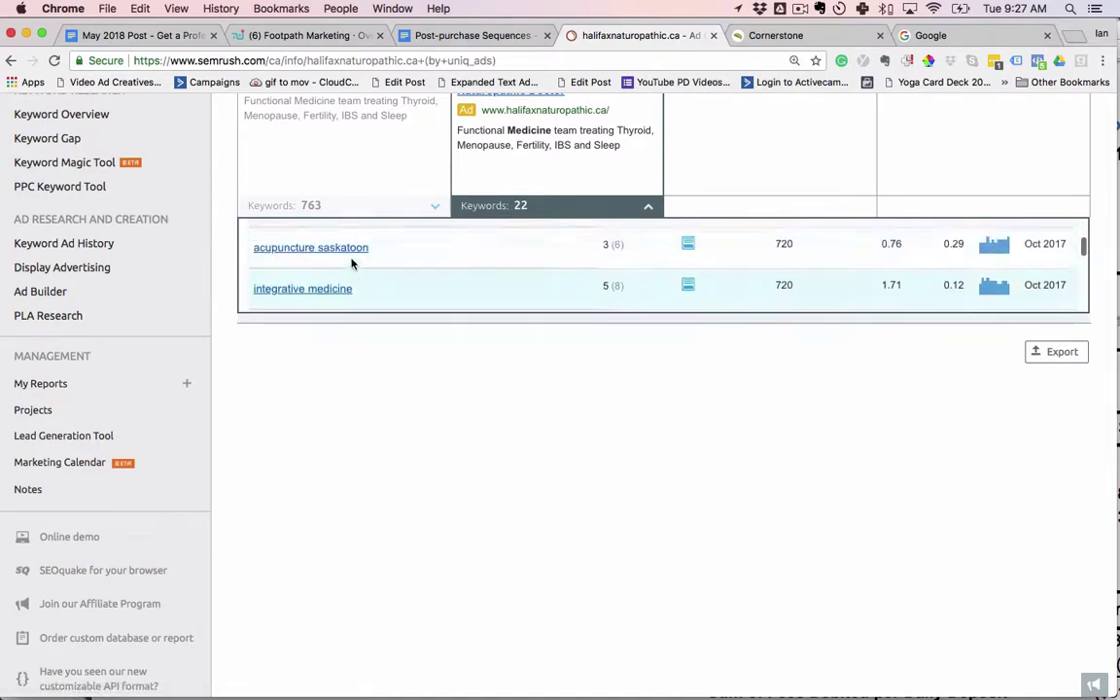
scroll(518, 258, "down", 3)
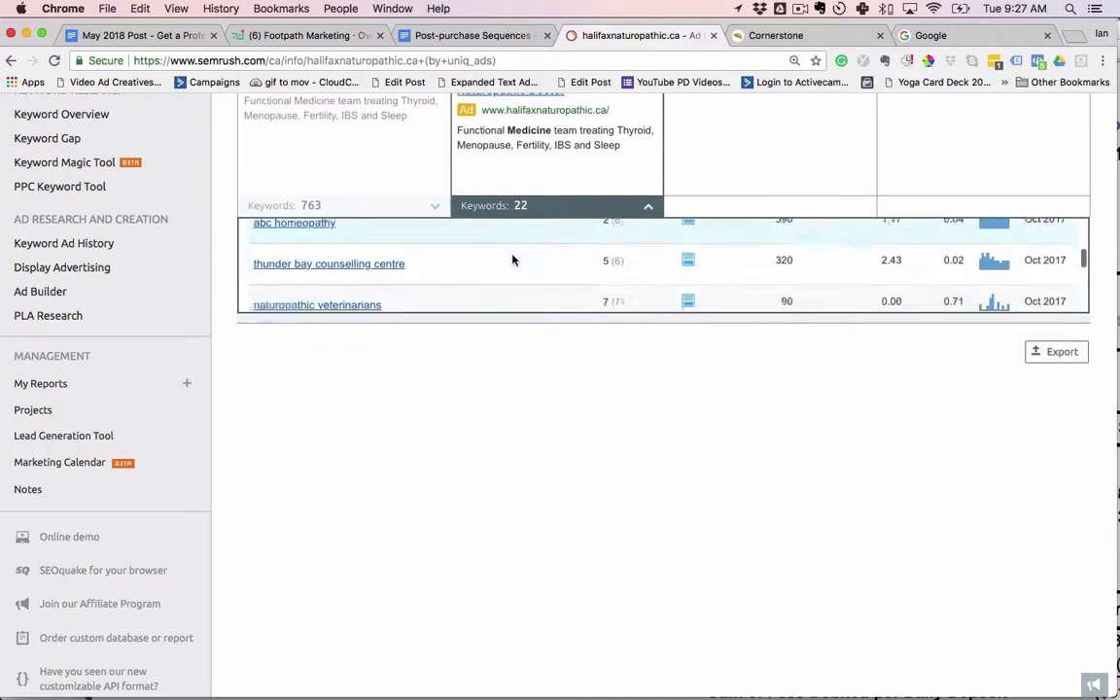
scroll(514, 260, "down", 6)
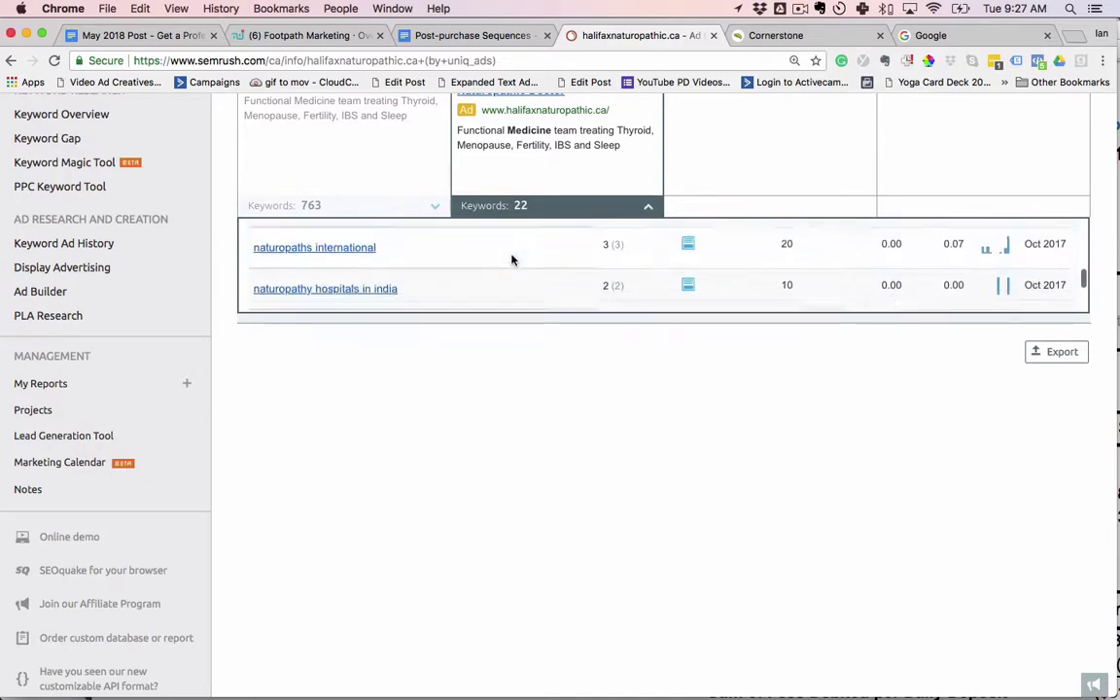
scroll(512, 260, "down", 5)
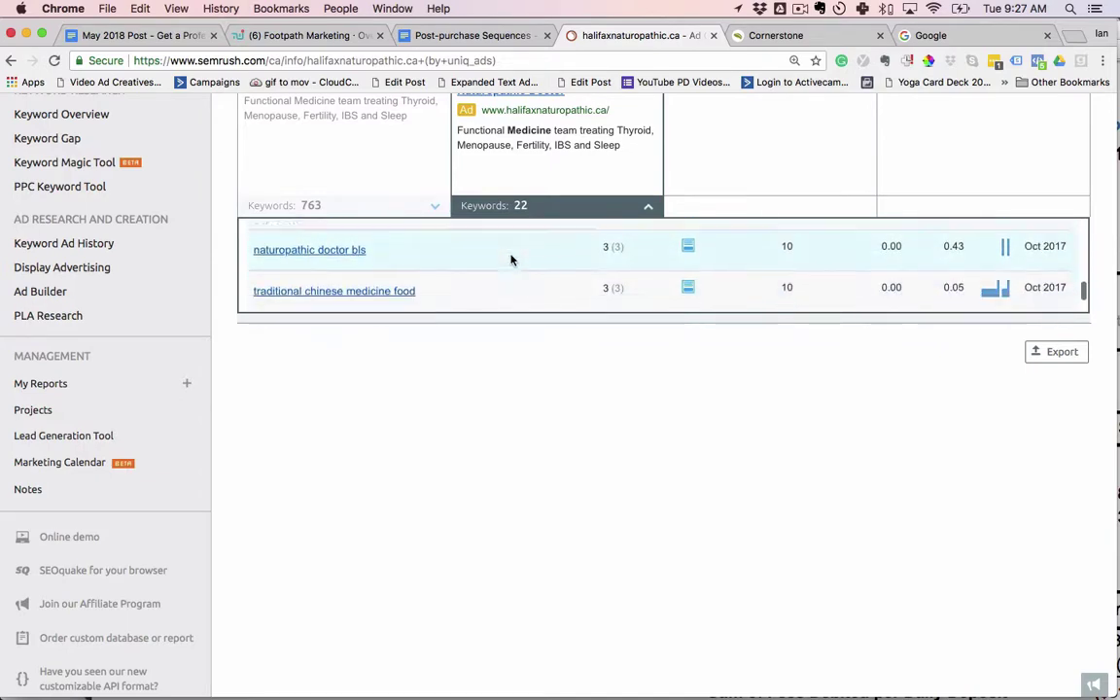
scroll(511, 260, "down", 5)
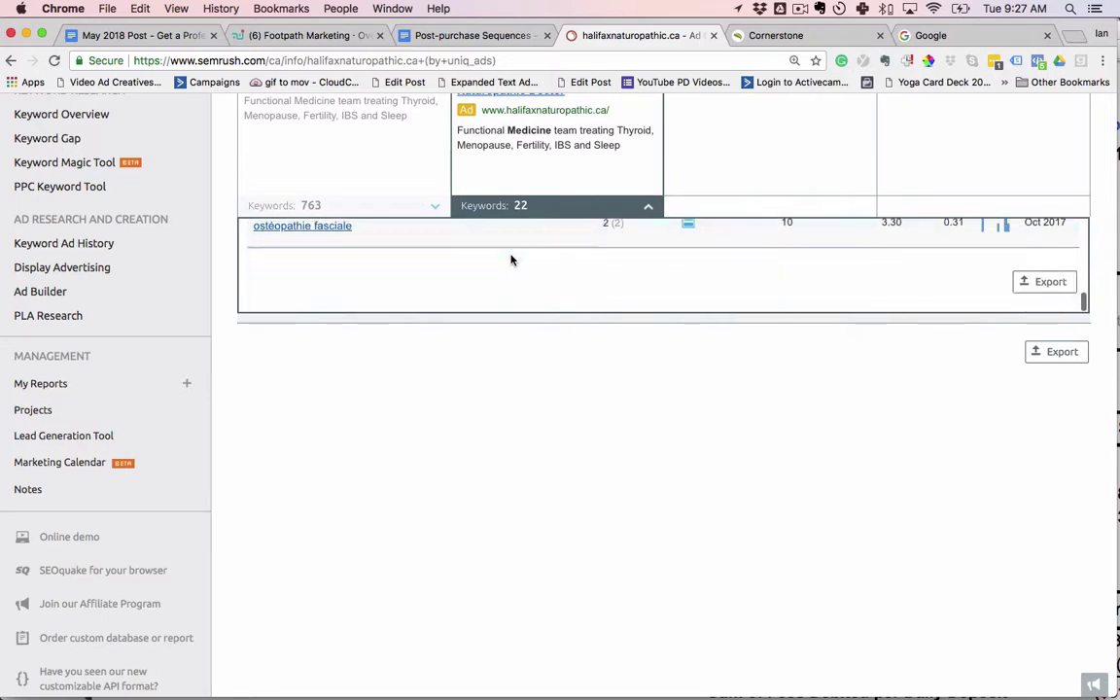
scroll(512, 259, "up", 10)
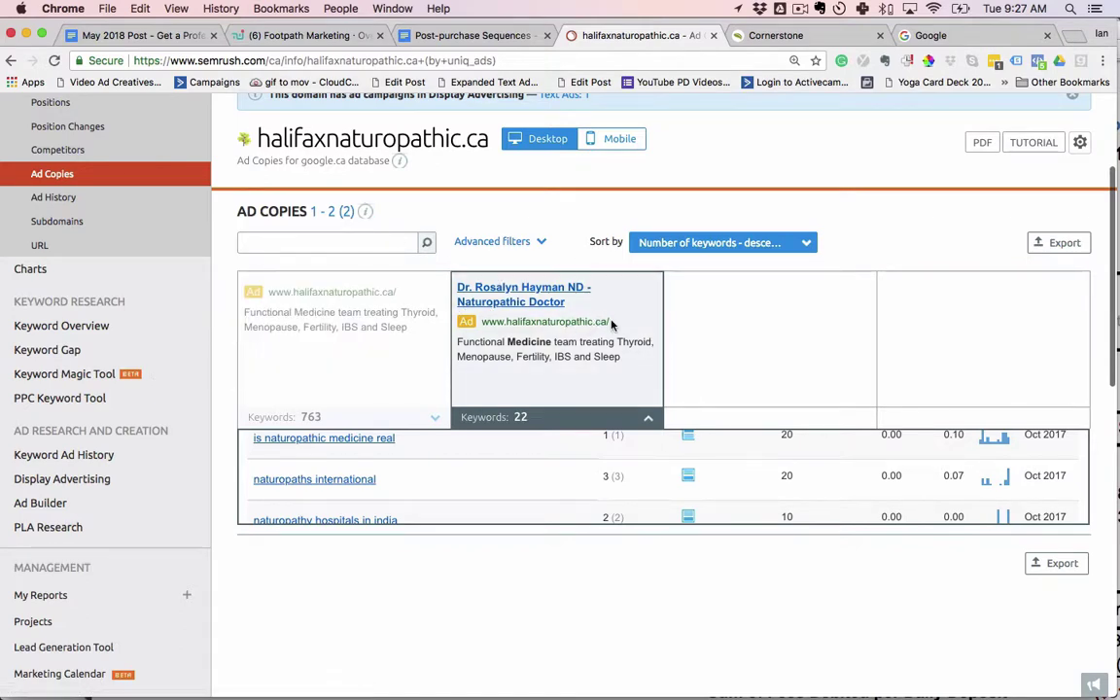
left_click_drag(611, 325, 485, 325)
key("super+c")
key("super+Tab")
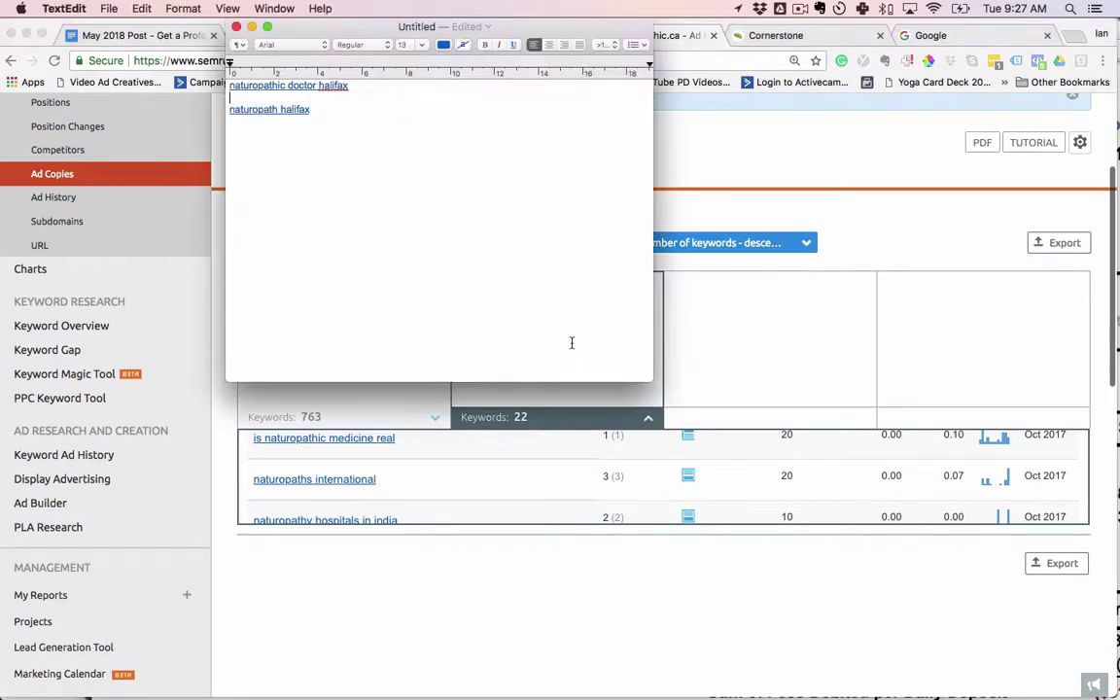
key("super+v")
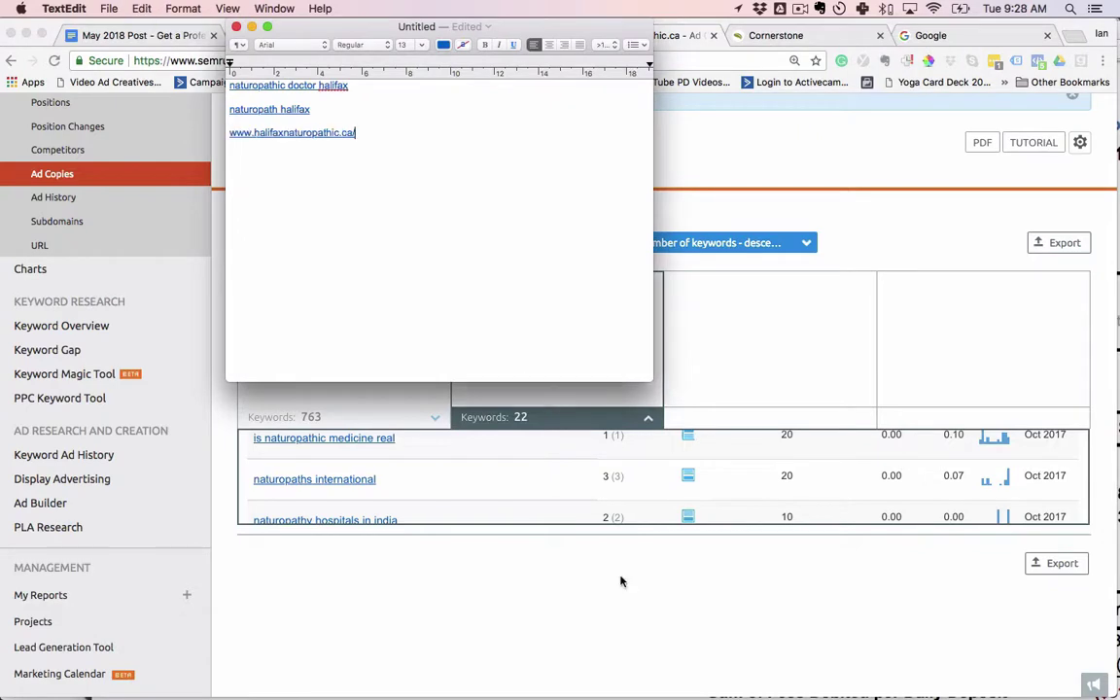
- Return to the "naturopathic doctor halifax" keyword overview in Chrome and open the ad copies report for pillarsofhealth.ca
key("super+Tab")
left_click(11, 60)
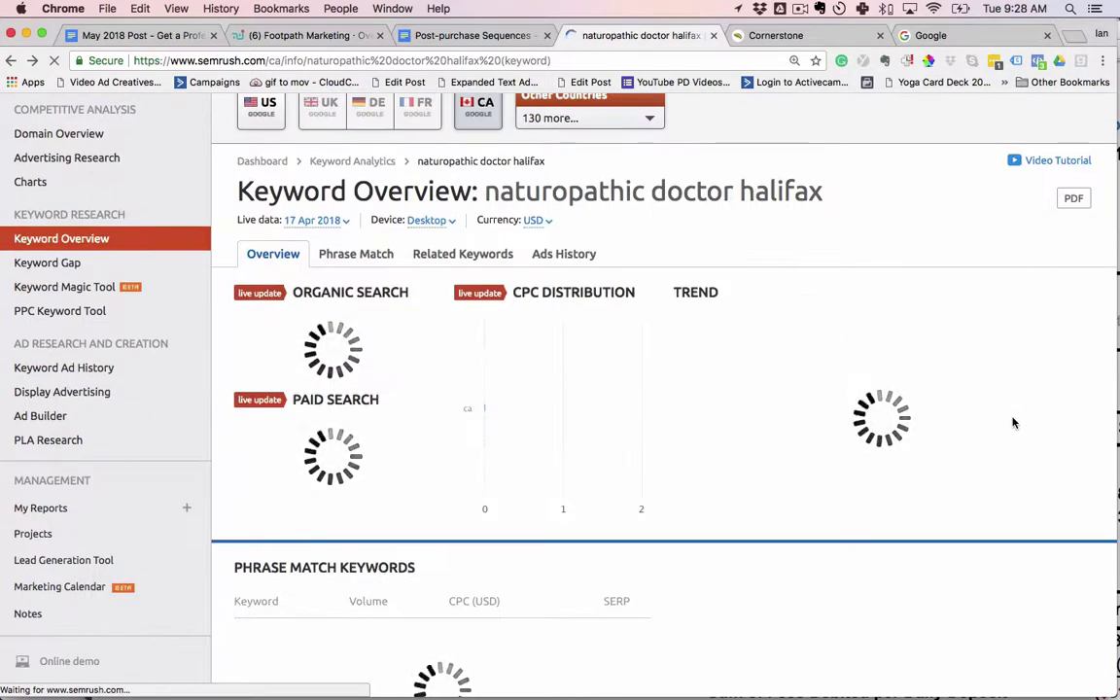
scroll(1012, 422, "down", 4)
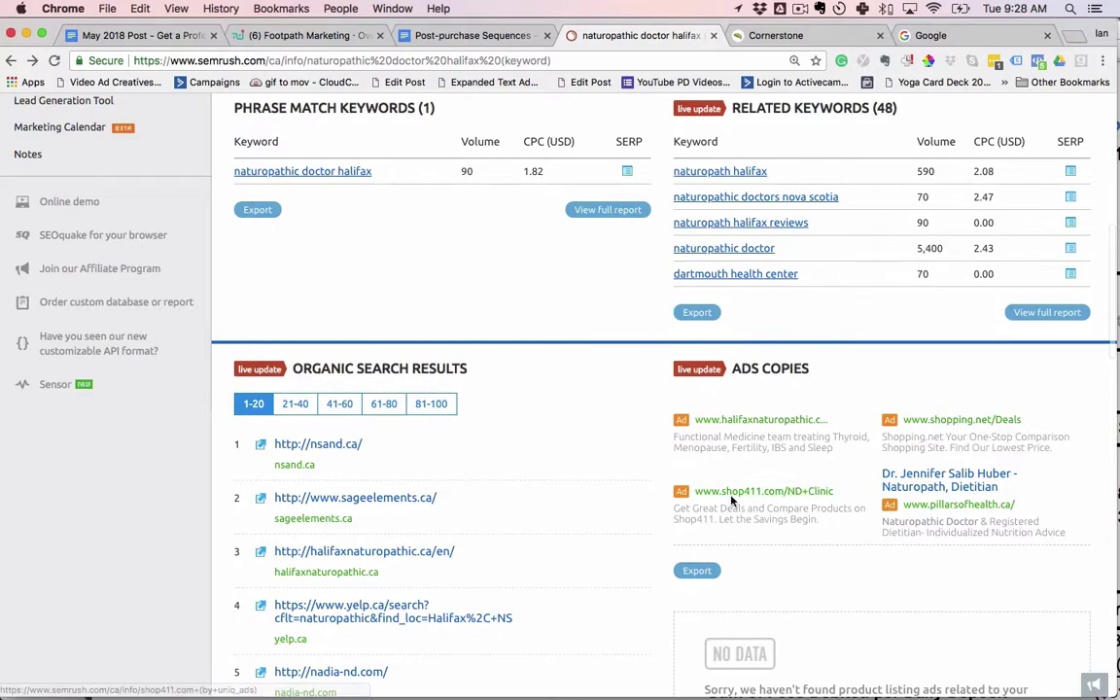
left_click(968, 510)
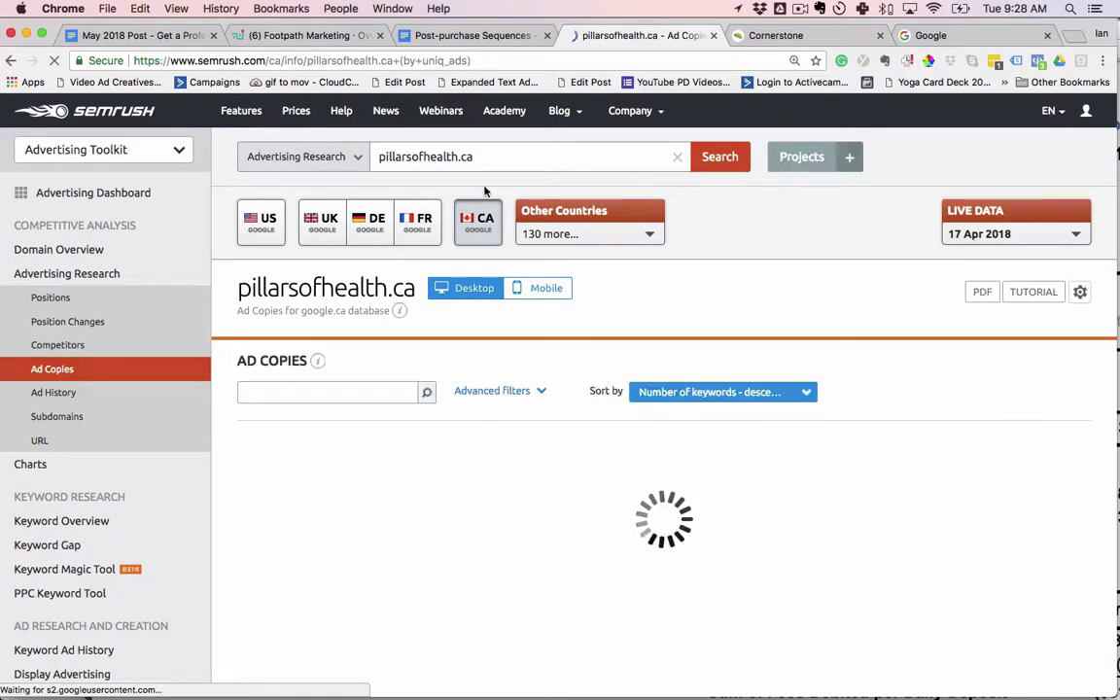
- Expand the pillarsofhealth.ca ad for the naturopath and dietitian and examine the keywords that trigger it
scroll(642, 421, "down", 2)
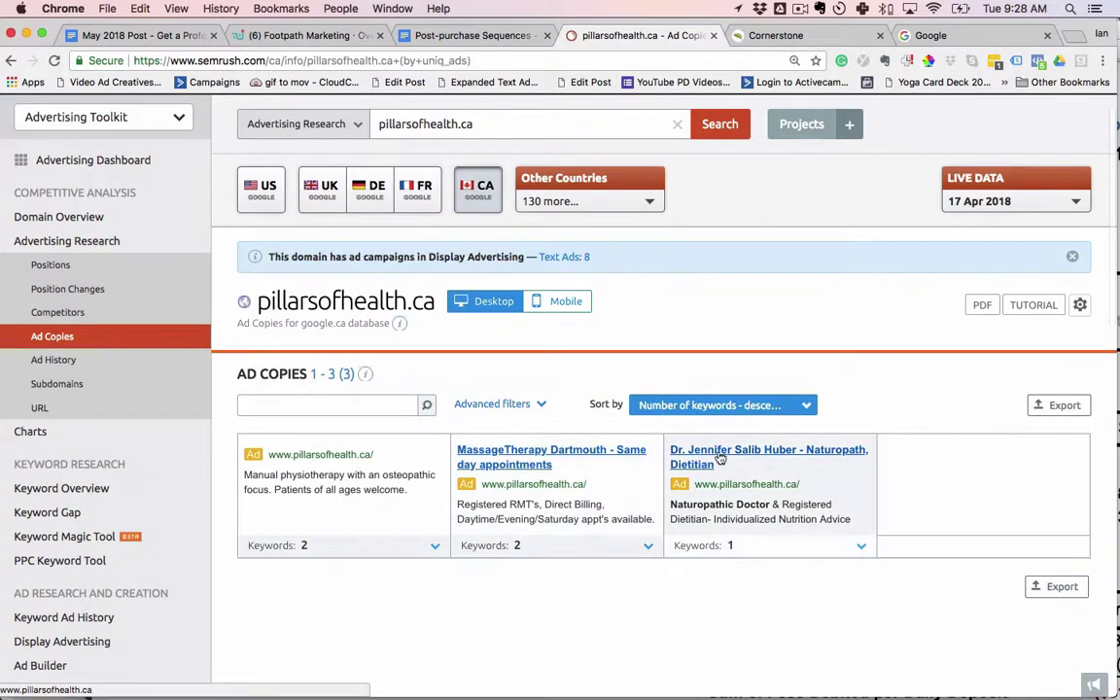
scroll(873, 487, "down", 5)
left_click(861, 410)
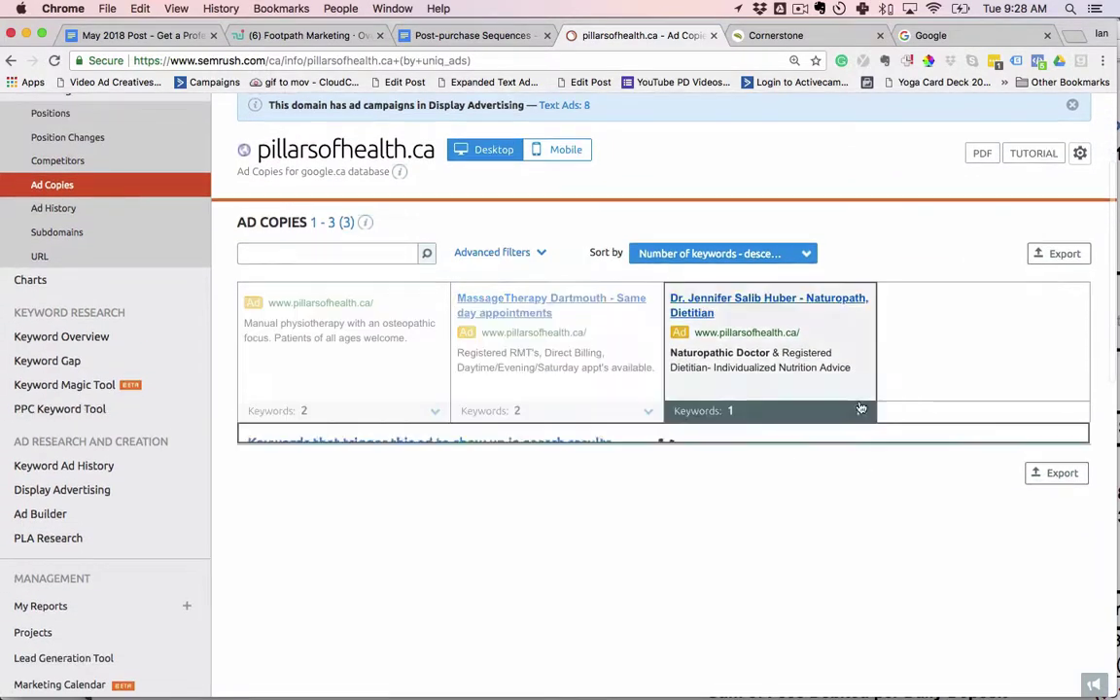
scroll(861, 408, "down", 6)
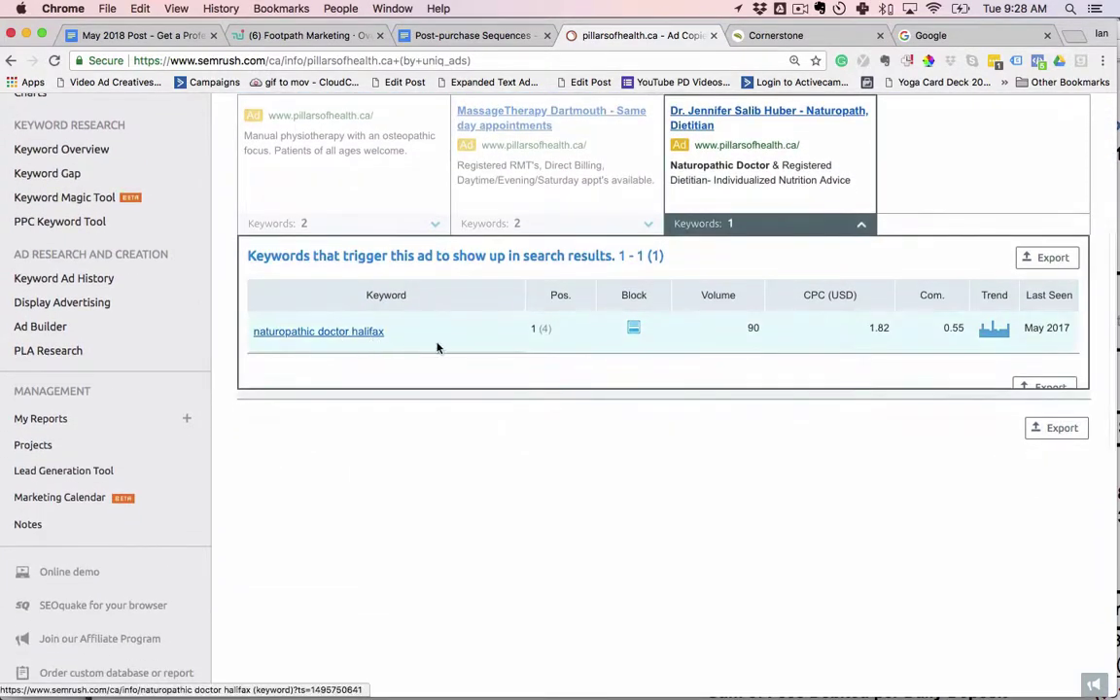
scroll(453, 347, "up", 3)
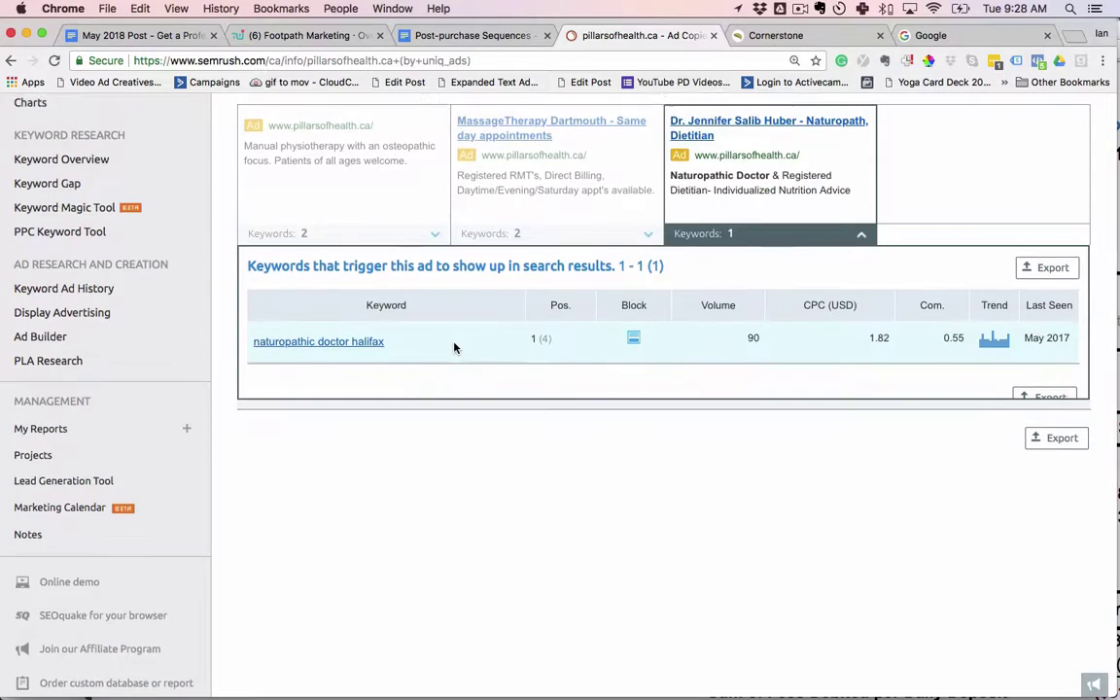
- Copy the domain pillarsofhealth.ca from the report's search field and paste it into the TextEdit note
scroll(453, 347, "up", 10)
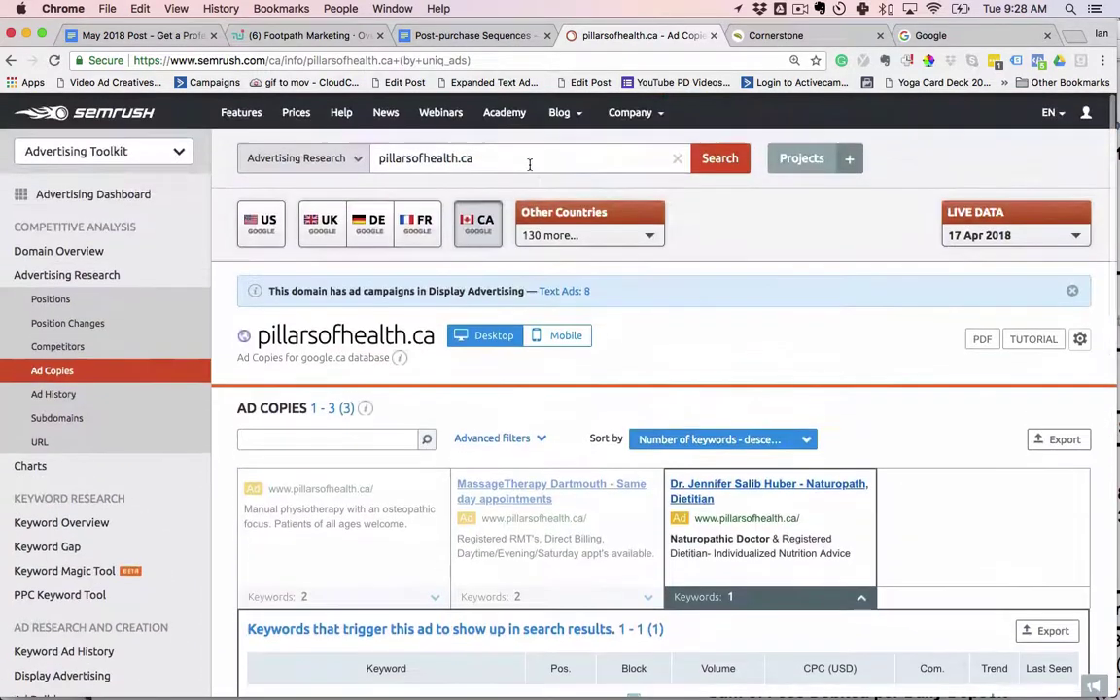
triple_click(530, 165)
key("super+c")
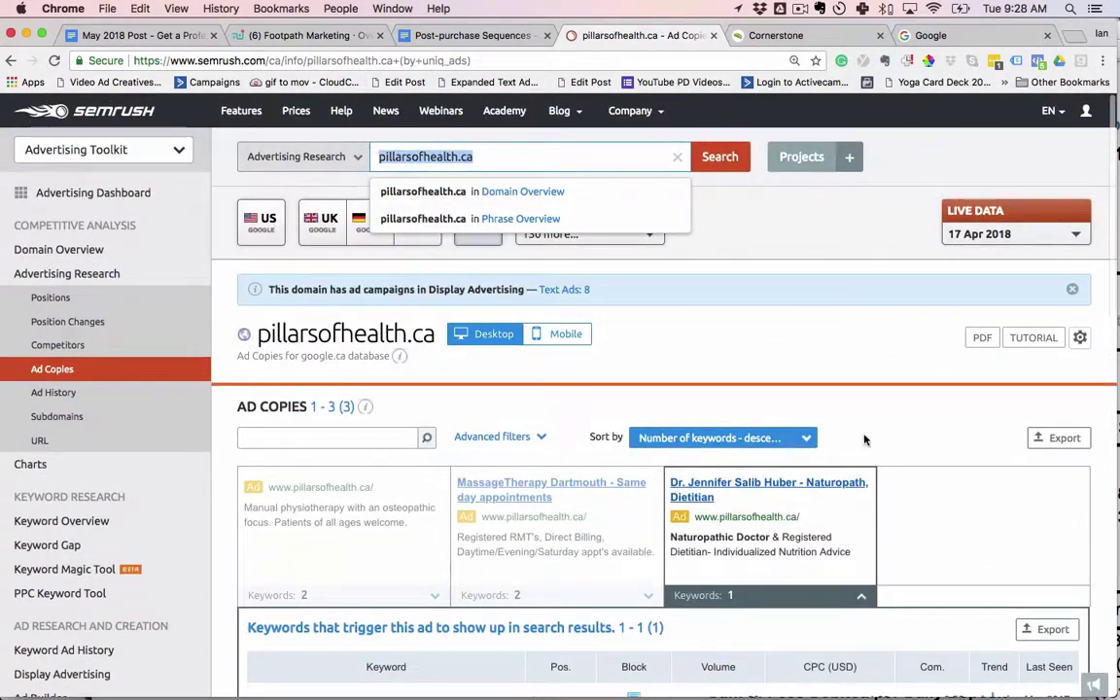
key("super+Tab")
key("super+v")
- Return to the "naturopathic doctor halifax" keyword overview in Chrome and examine its organic search results
key("super+Tab")
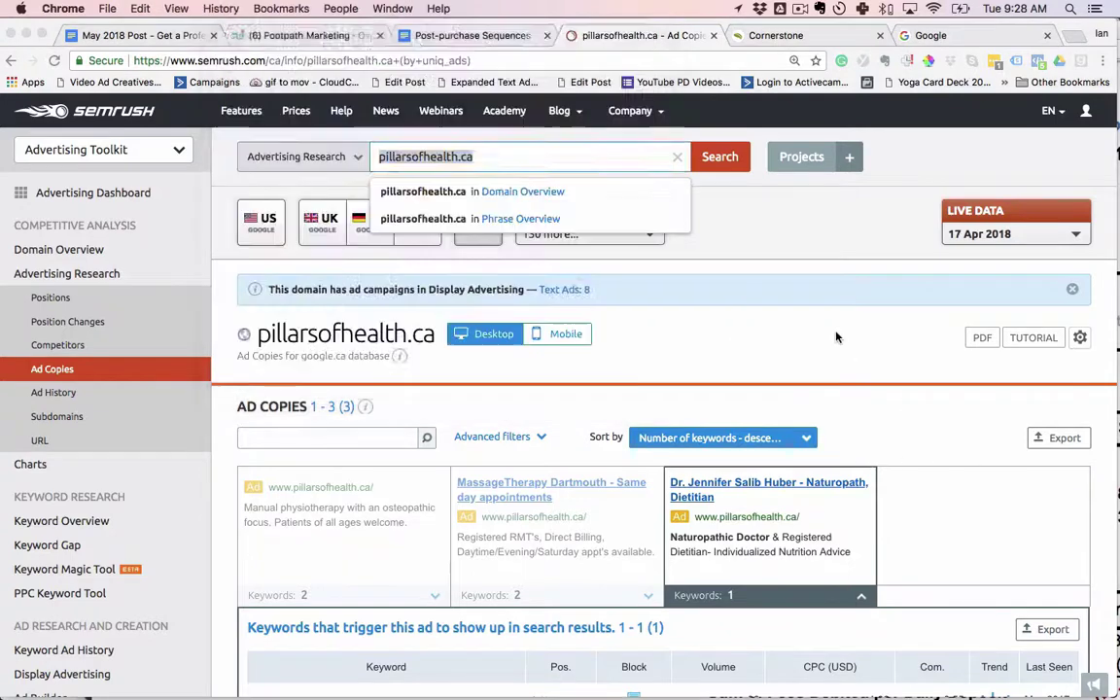
left_click(17, 60)
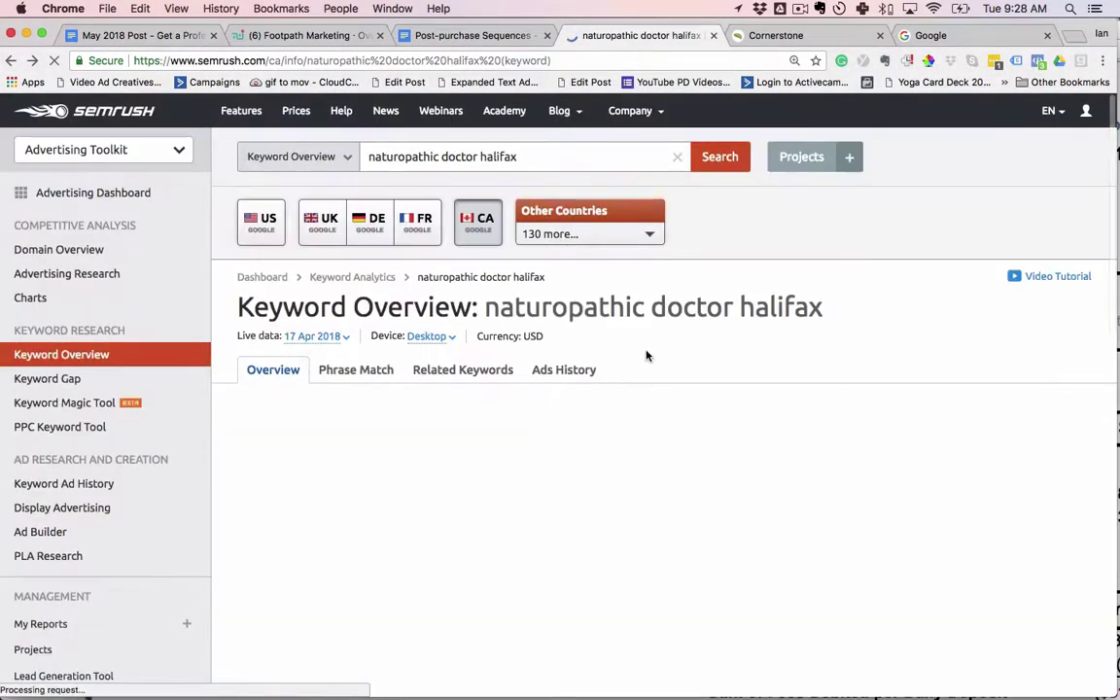
scroll(632, 363, "down", 5)
scroll(570, 354, "down", 5)
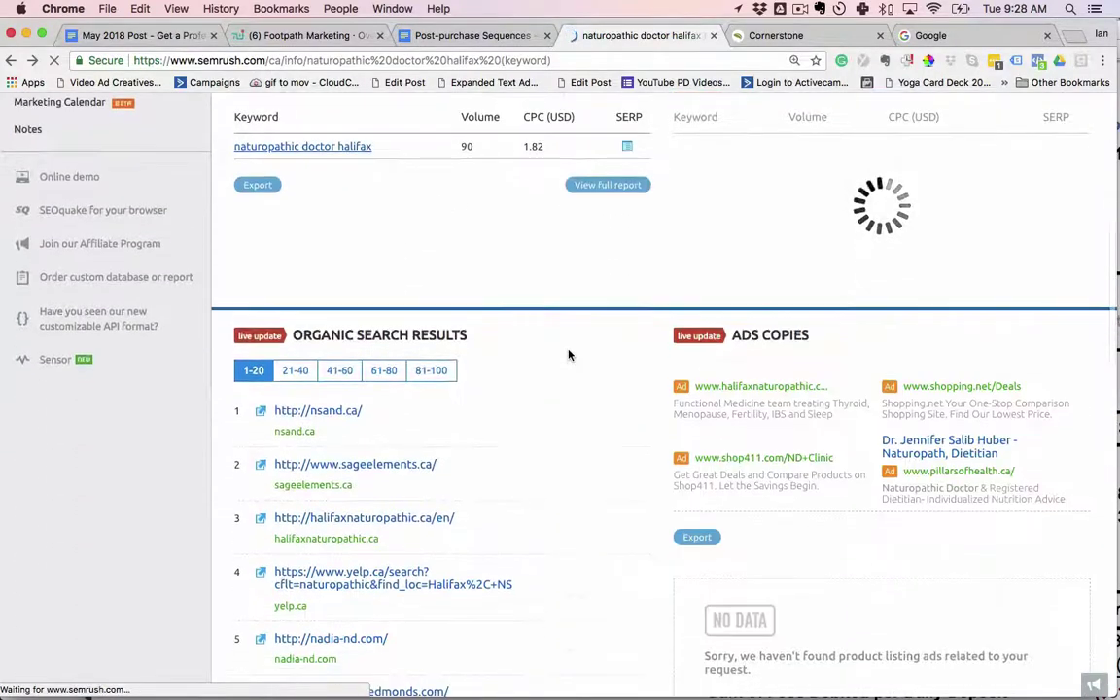
scroll(390, 359, "down", 2)
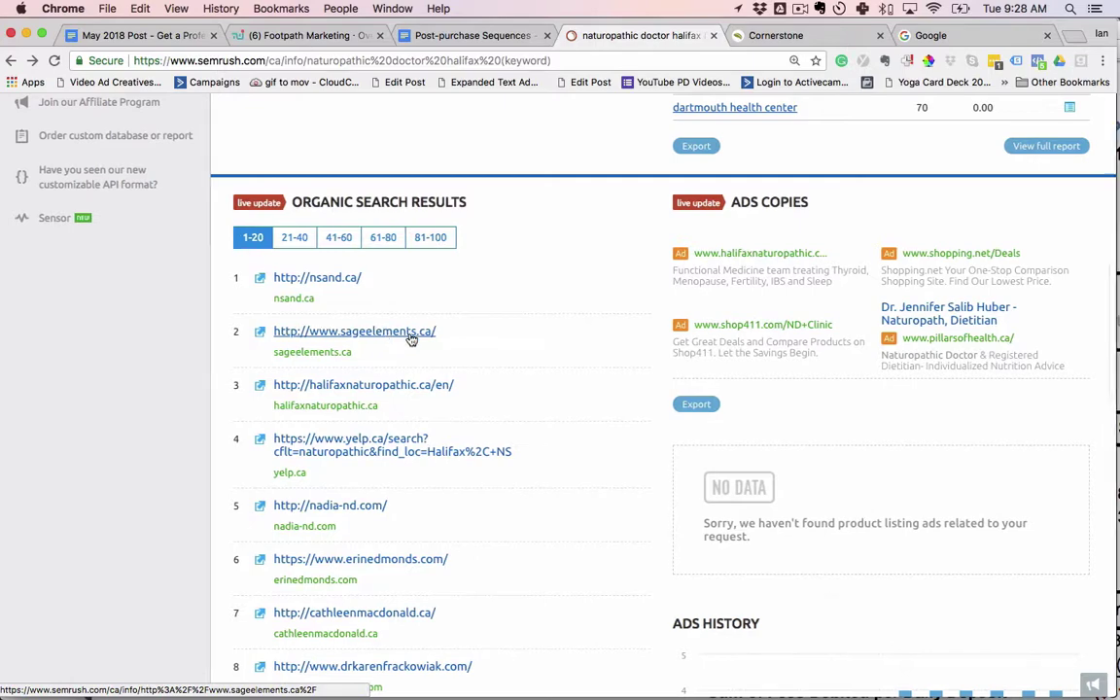
left_click_drag(436, 332, 276, 331)
key("super+c")
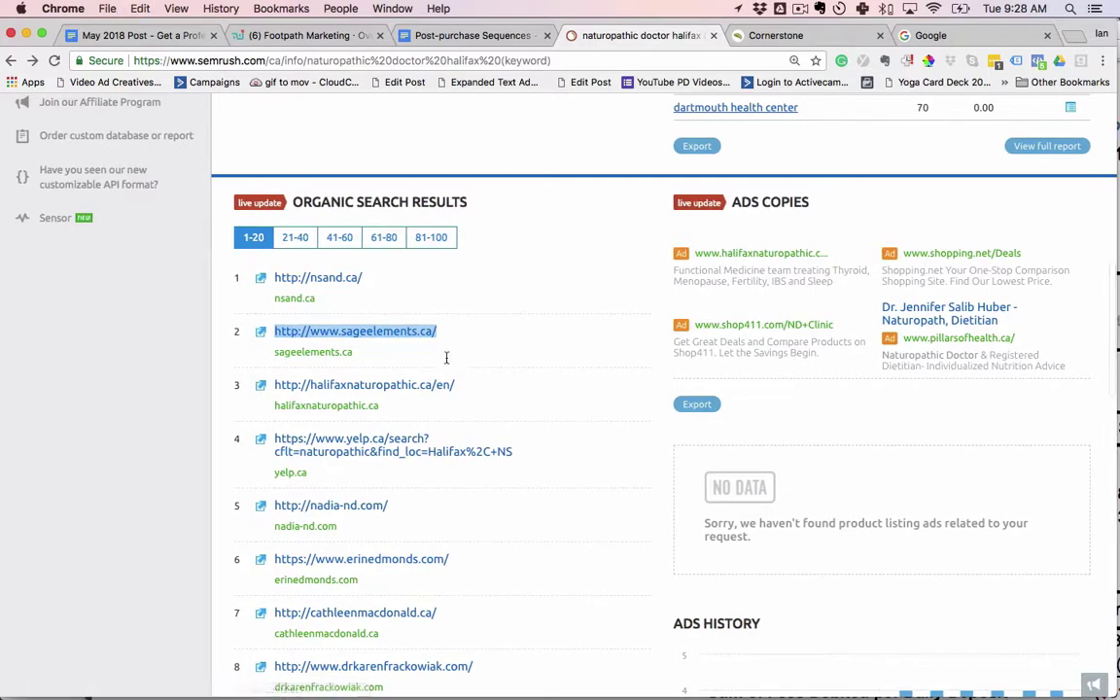
key("super+Tab")
key("super+v")
key("super+Tab")
left_click_drag(455, 387, 275, 386)
key("super+c")
key("super+Tab")
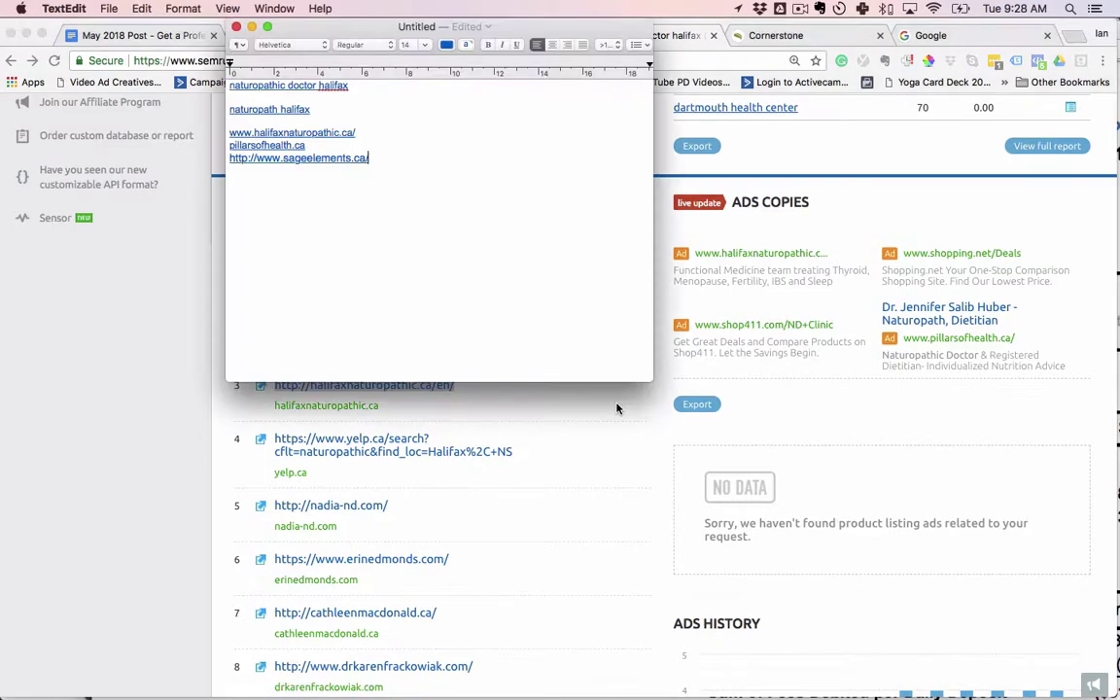
key("Return")
key("super+v")
- Return to Chrome, copy the URL of the fifth organic result and add it on a new line of the TextEdit note
key("super+Tab")
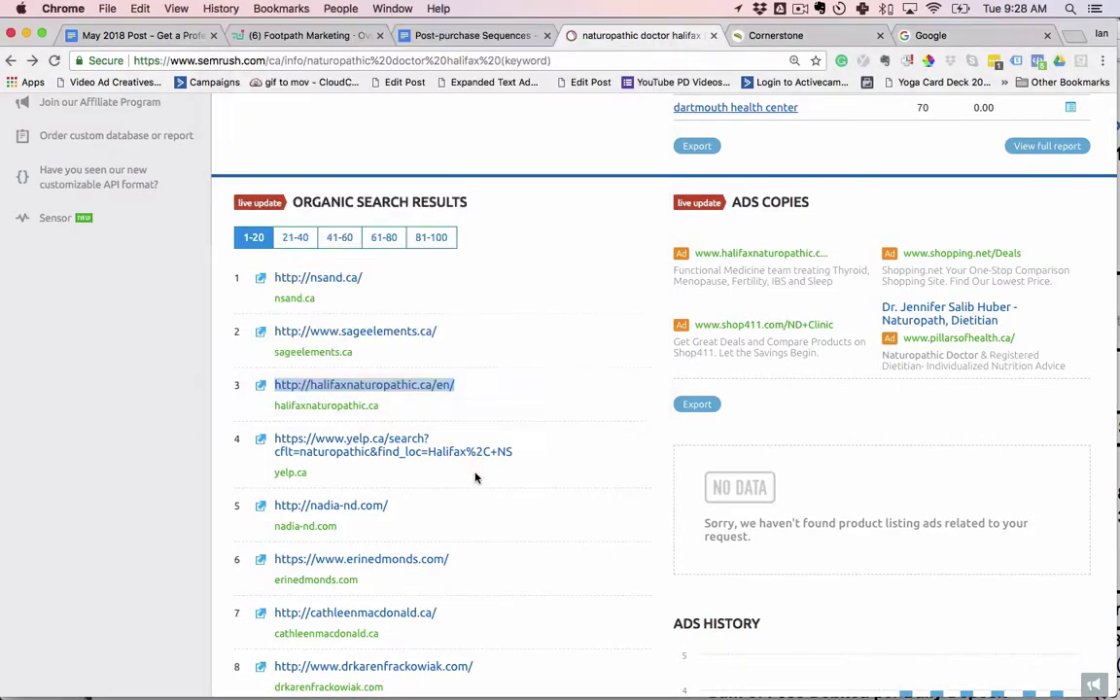
scroll(429, 434, "down", 3)
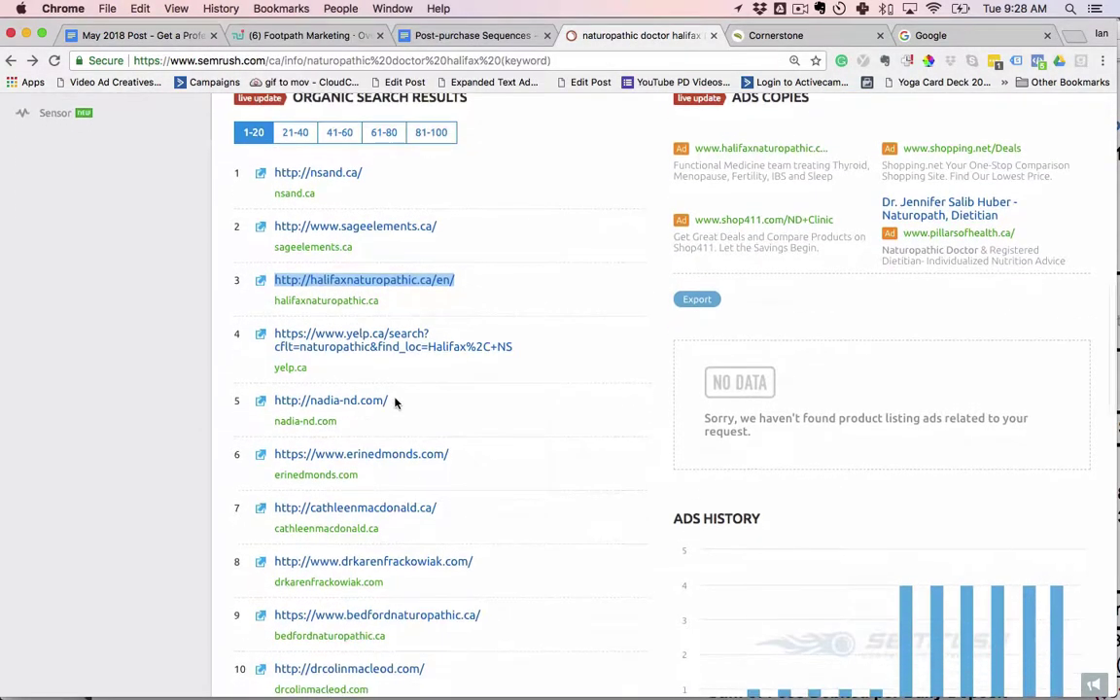
left_click_drag(396, 403, 275, 400)
key("super+c")
key("super+Tab")
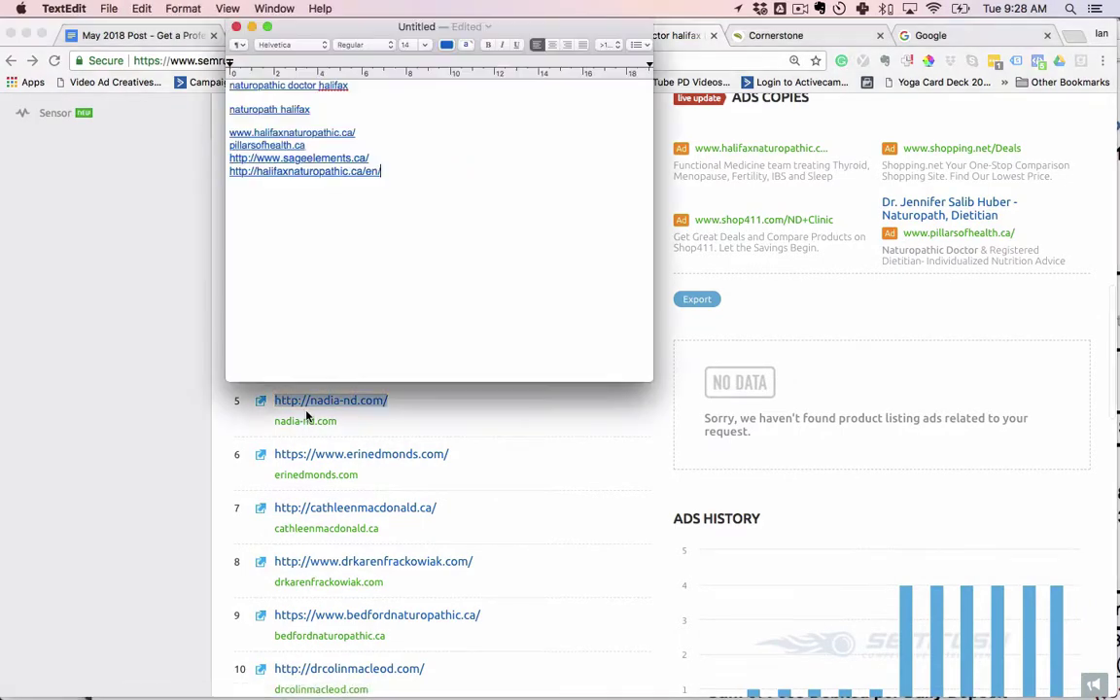
key("Return")
key("super+v")
- Return to Chrome, copy the URL of the sixth organic result and add it at the end of the TextEdit note
key("super+Tab")
left_click_drag(449, 454, 274, 455)
key("super+c")
key("super+Tab")
key("Return")
key("super+v")
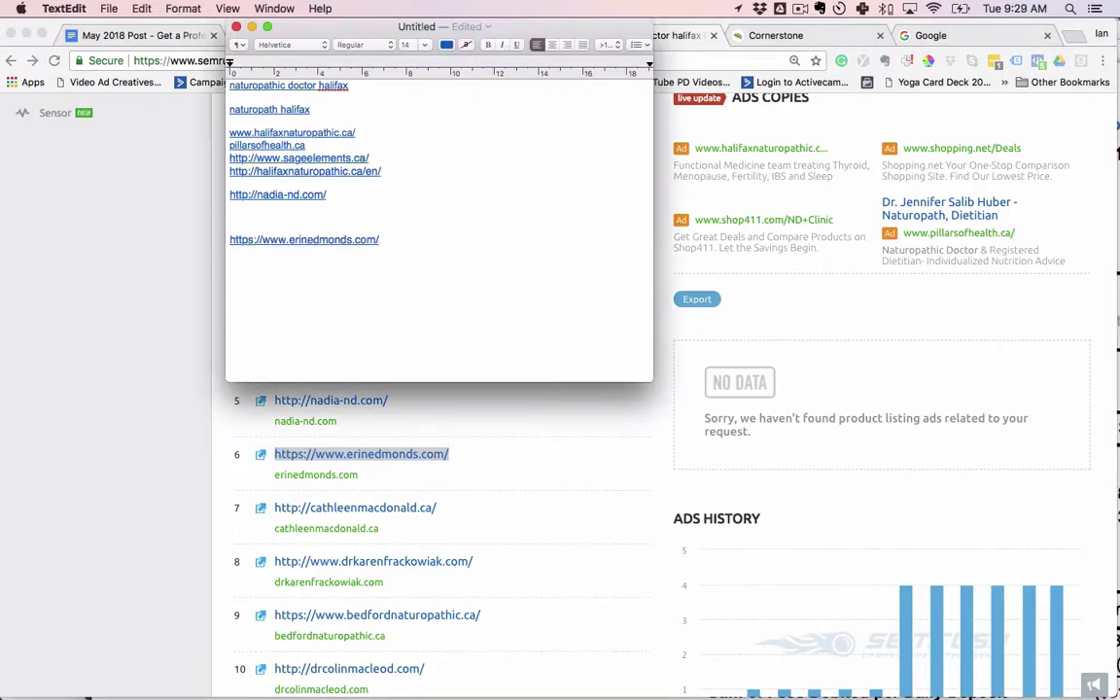
key("super+Tab")
left_click(596, 482)
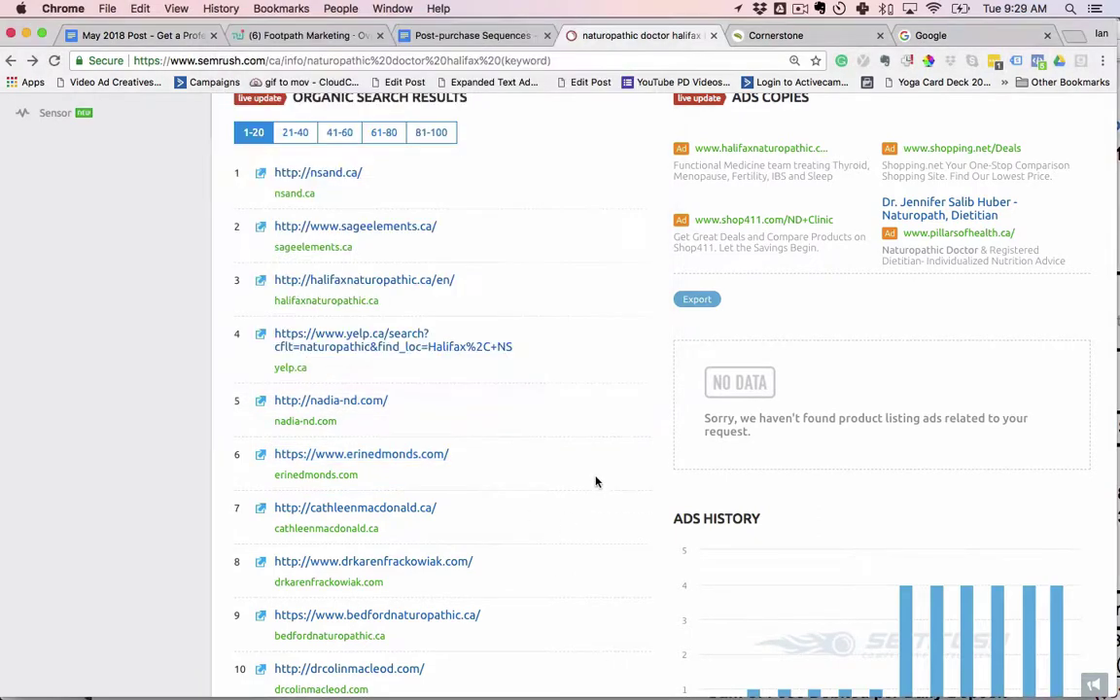
left_click(376, 280)
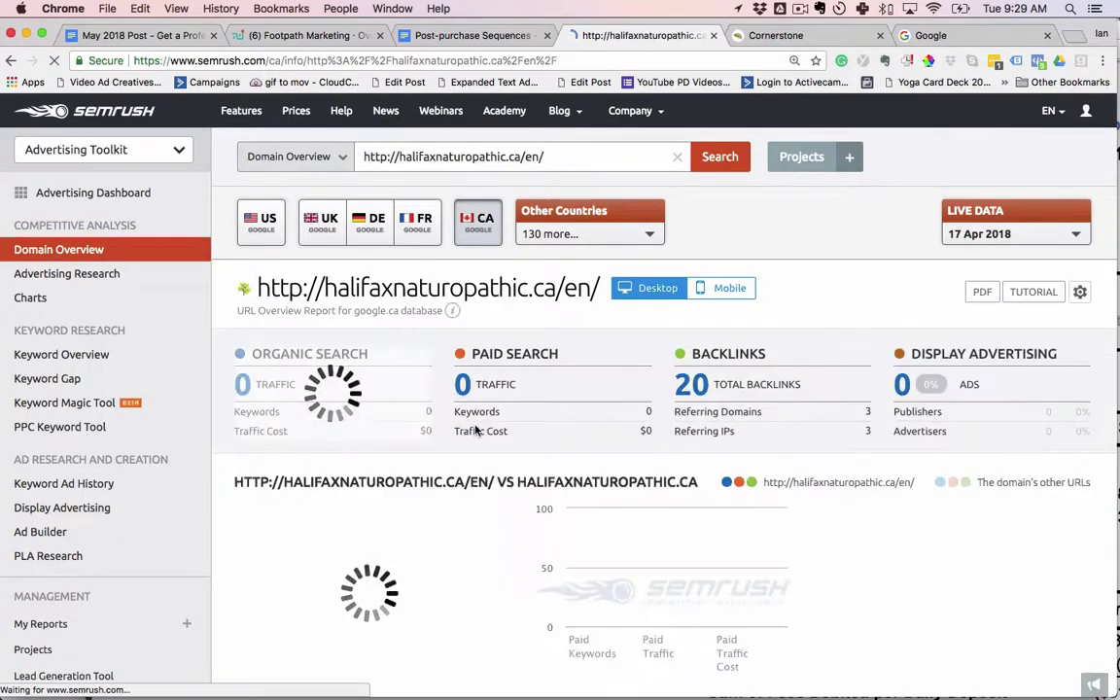
scroll(341, 385, "down", 1)
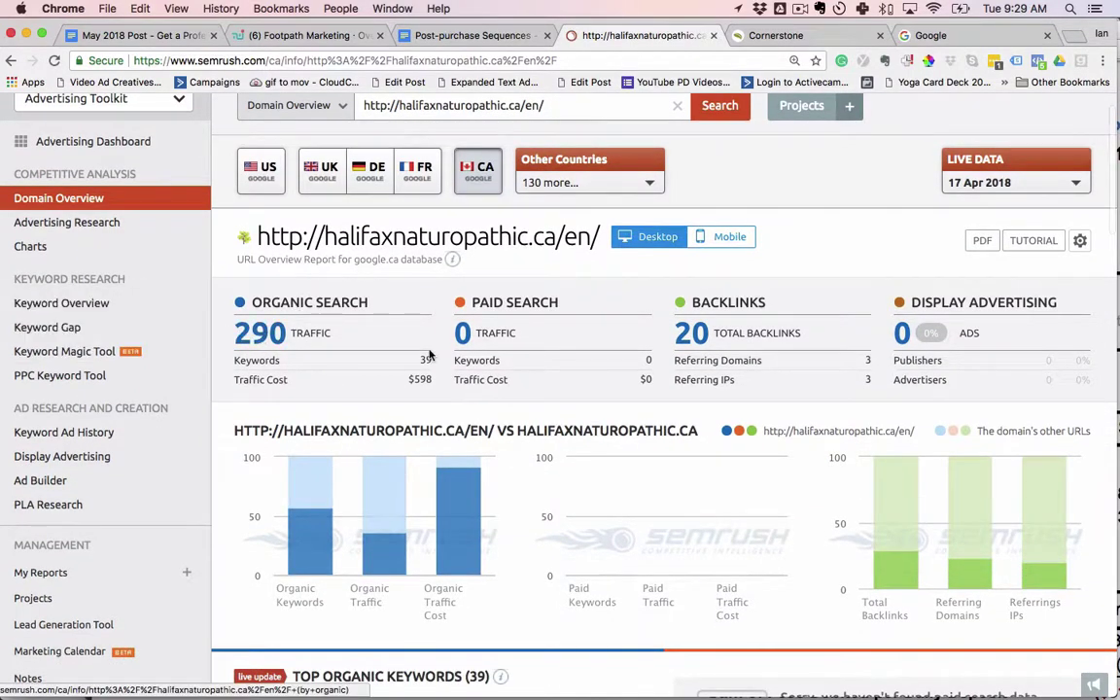
scroll(429, 357, "down", 5)
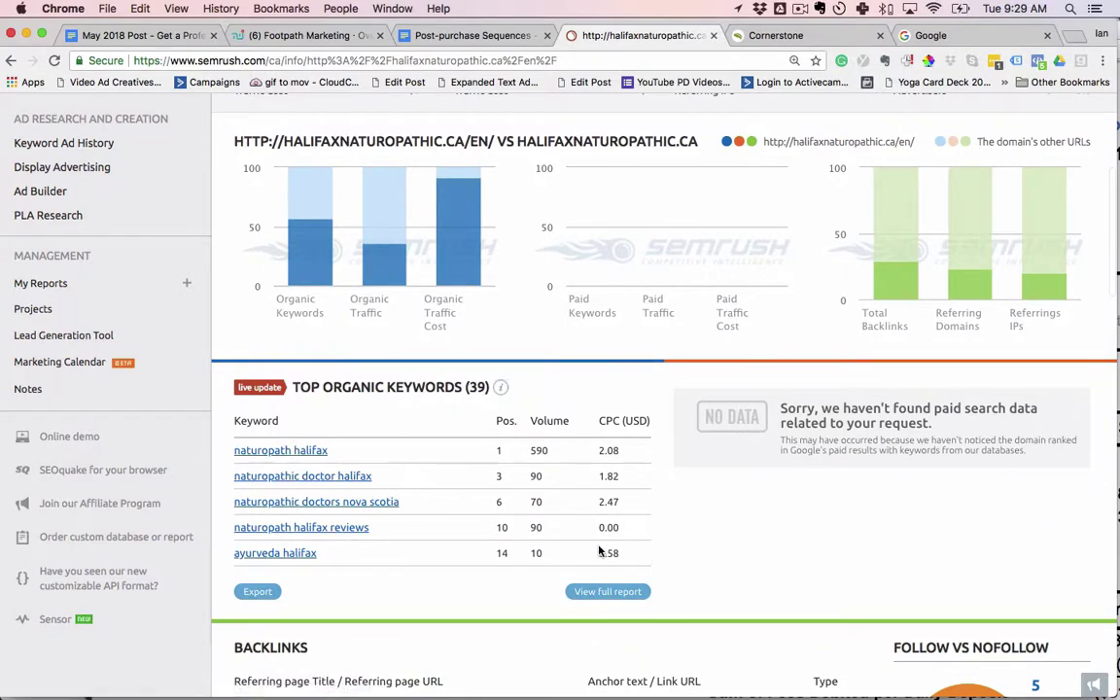
left_click(609, 593)
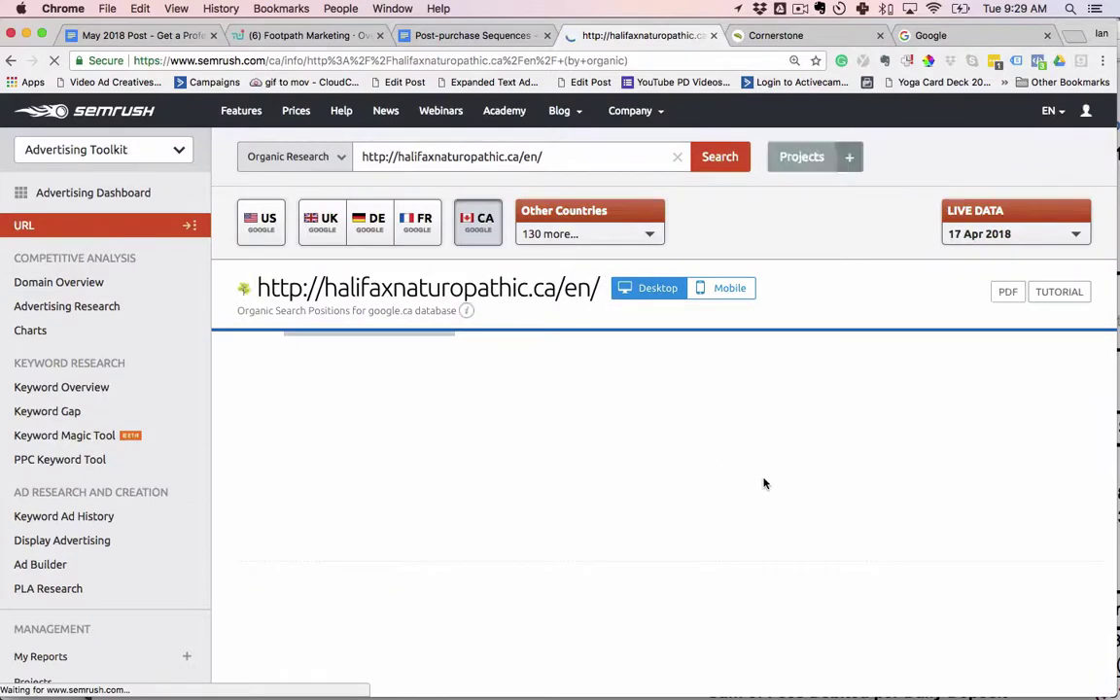
scroll(759, 484, "down", 5)
scroll(757, 485, "down", 3)
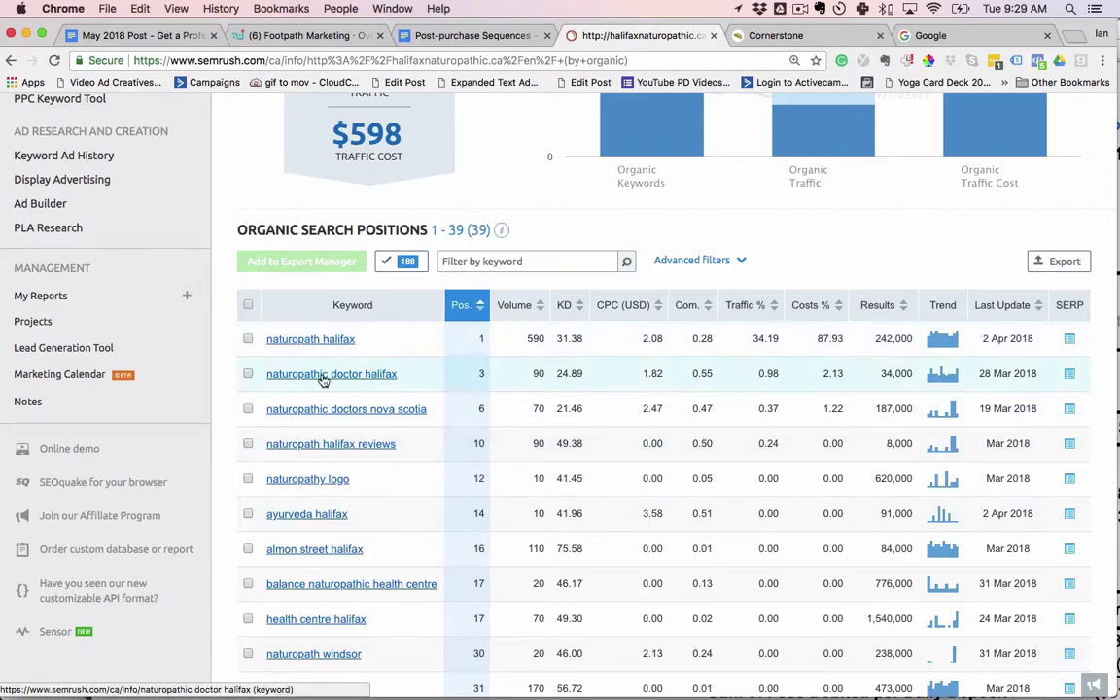
scroll(394, 420, "down", 3)
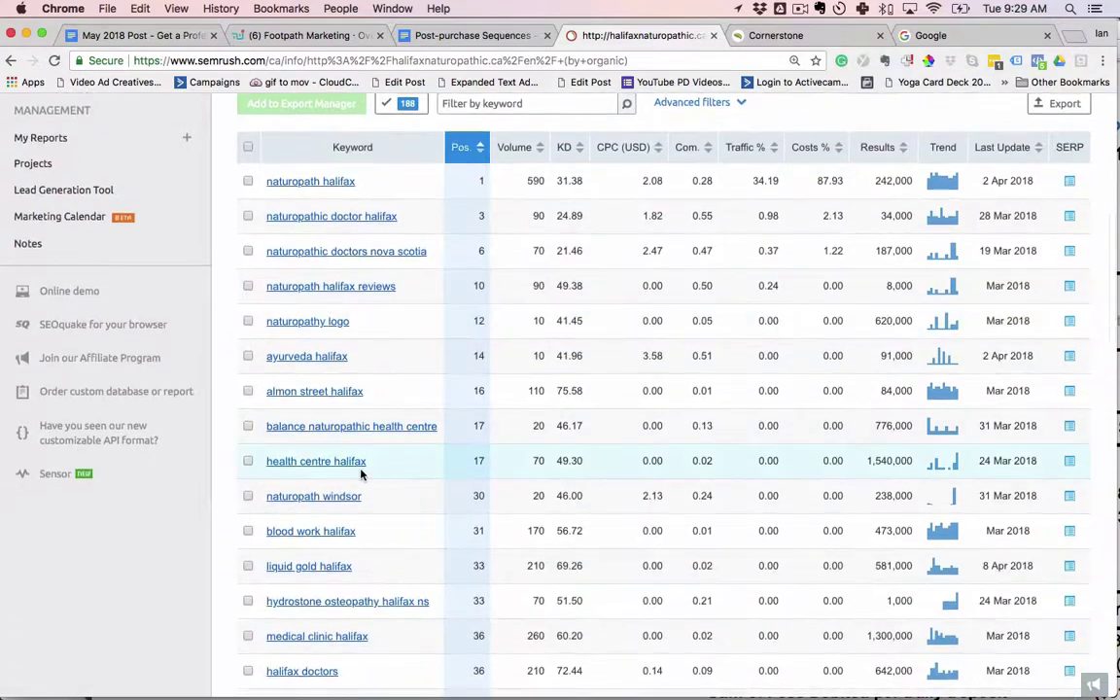
scroll(382, 469, "down", 3)
scroll(383, 471, "down", 5)
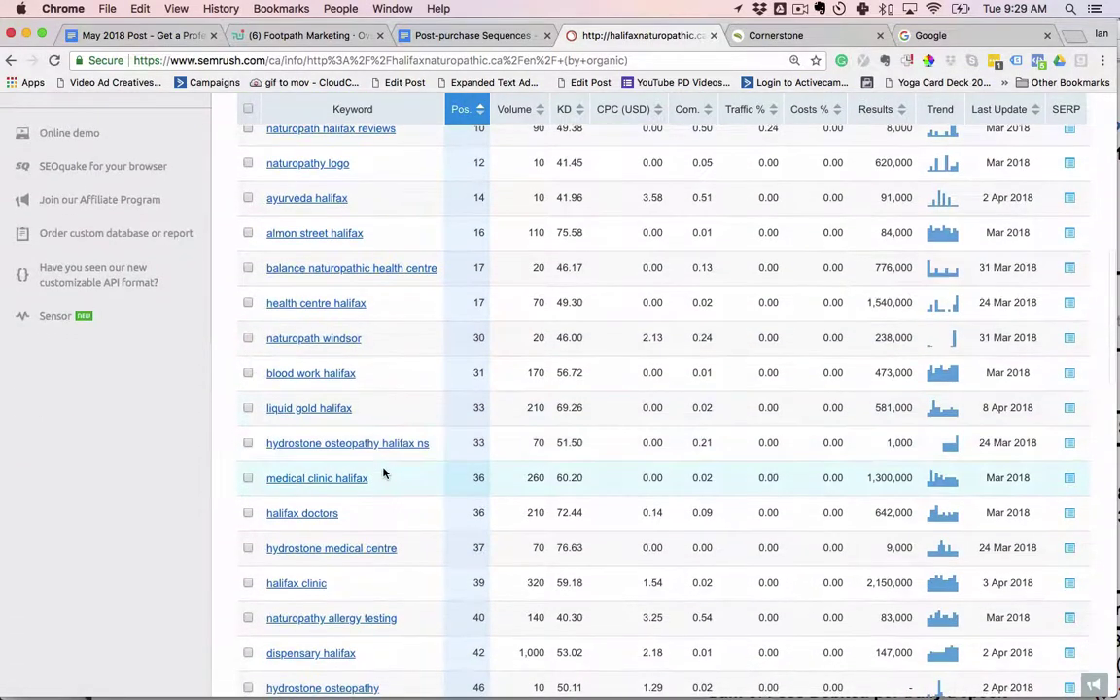
scroll(383, 473, "down", 4)
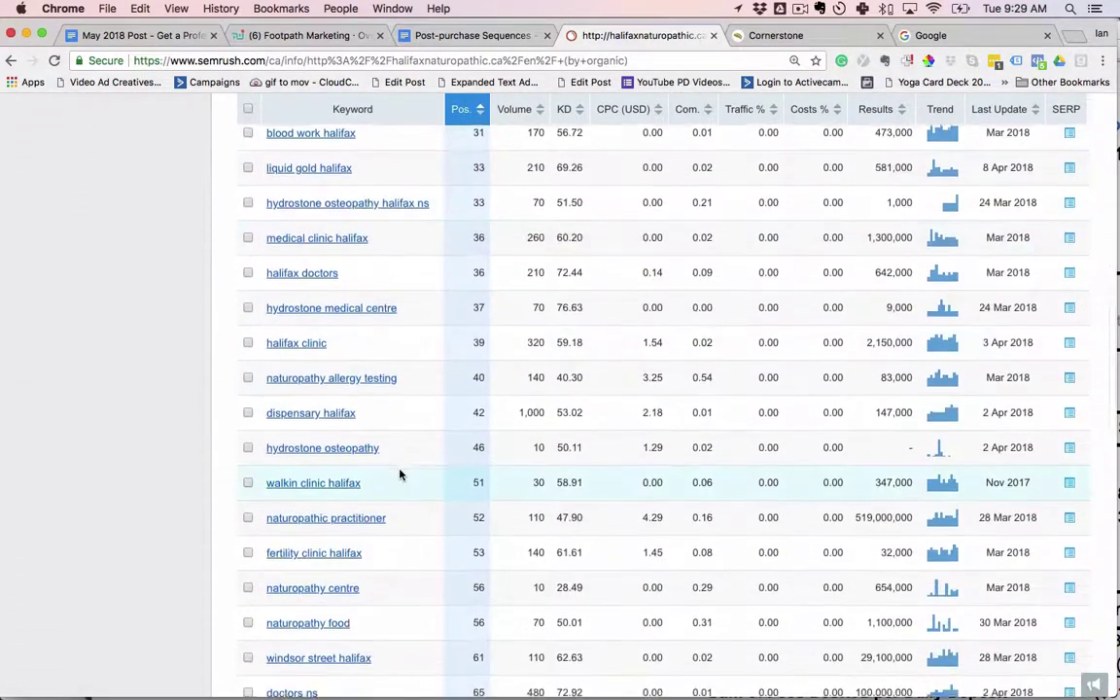
scroll(399, 475, "down", 10)
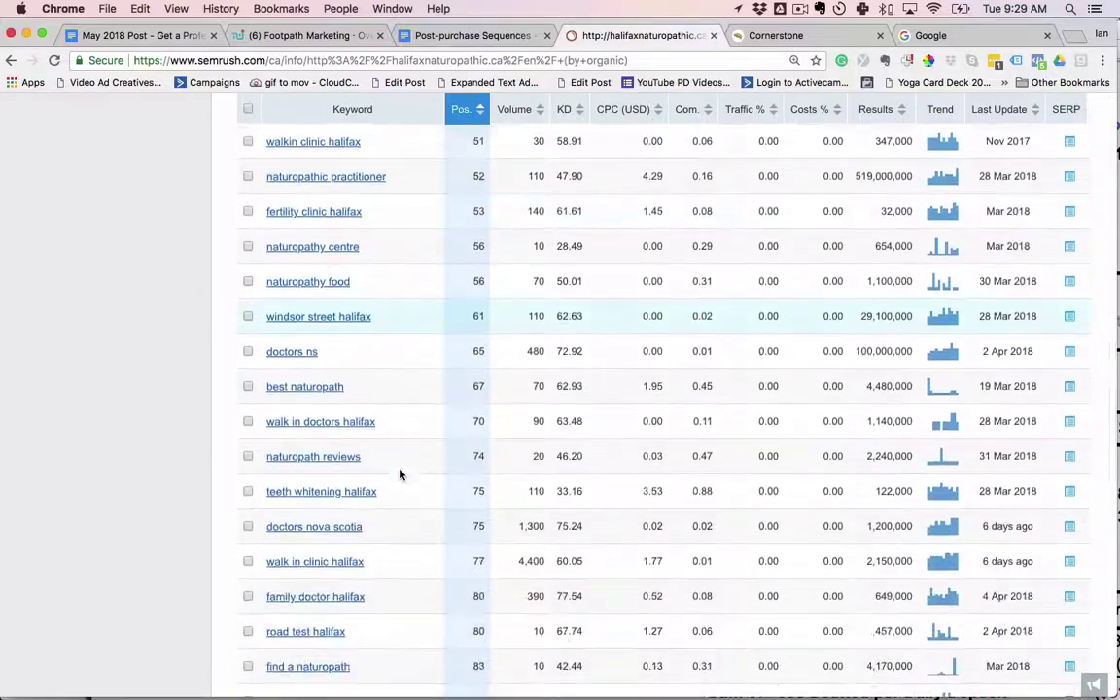
scroll(399, 474, "up", 2)
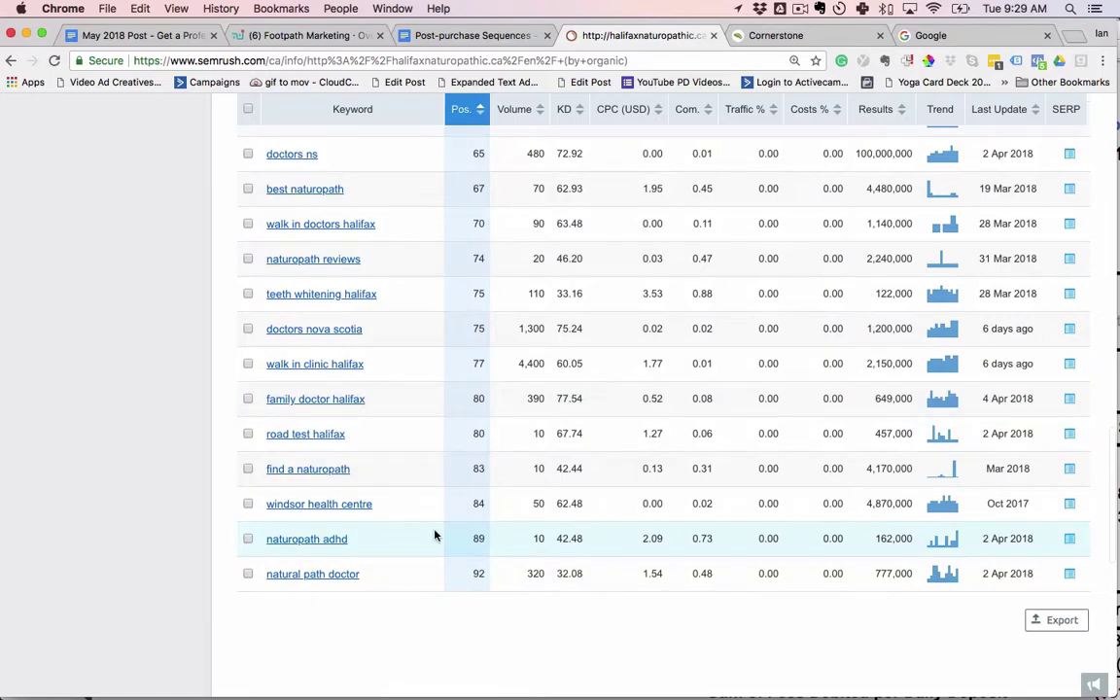
scroll(435, 533, "up", 15)
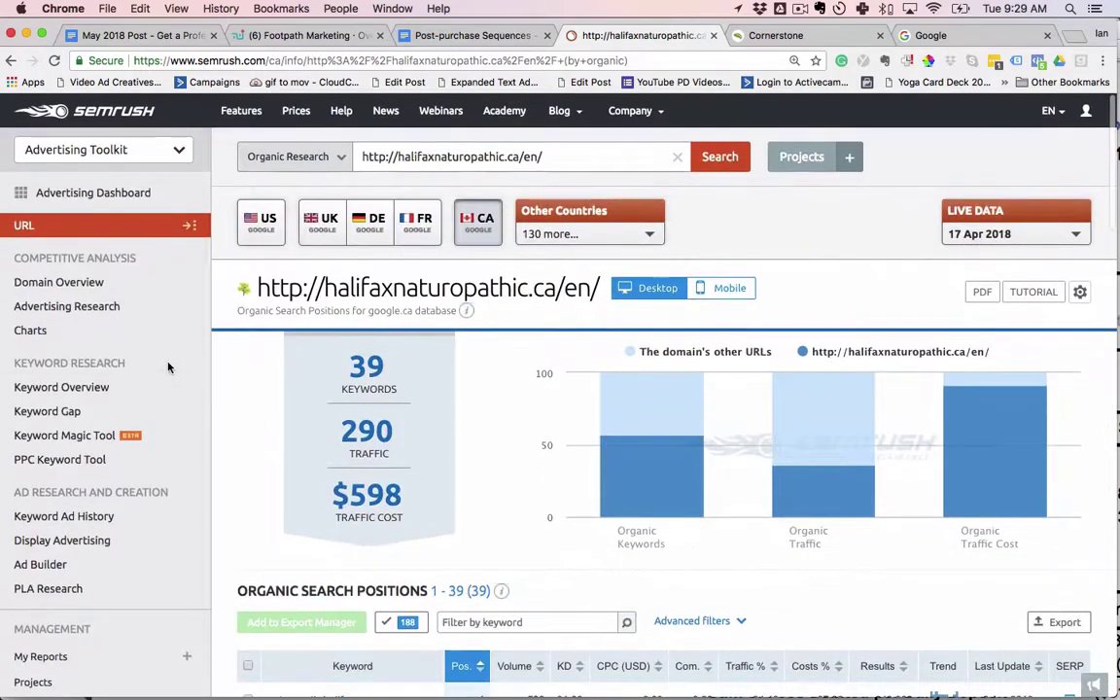
left_click(37, 413)
scroll(39, 409, "down", 1)
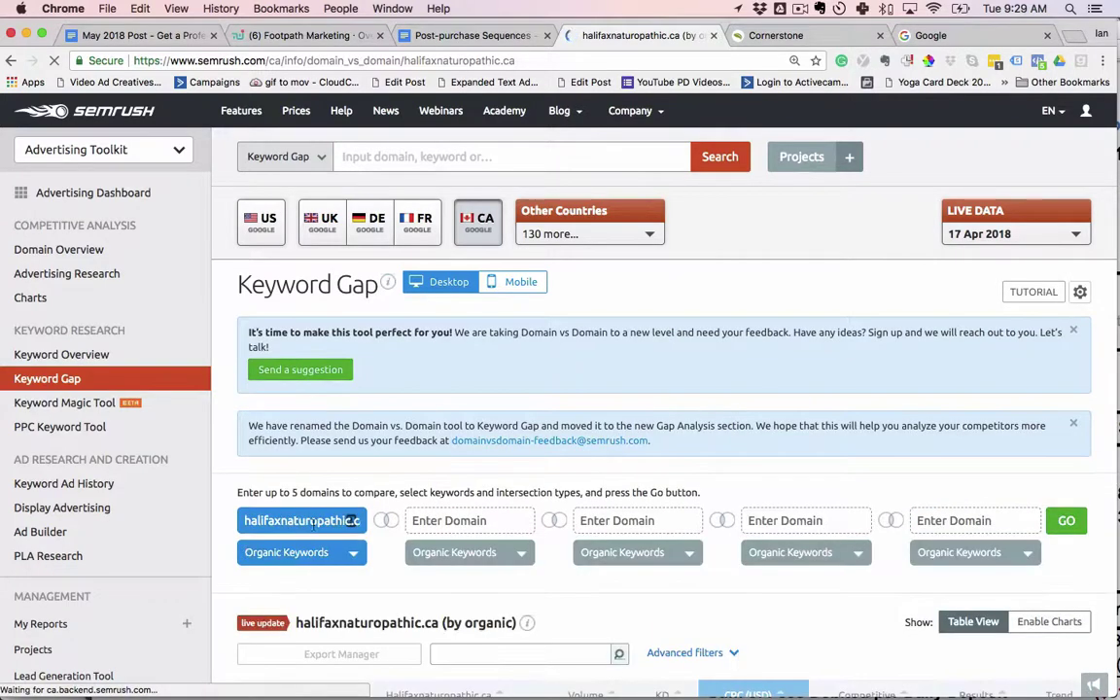
key("super+Tab")
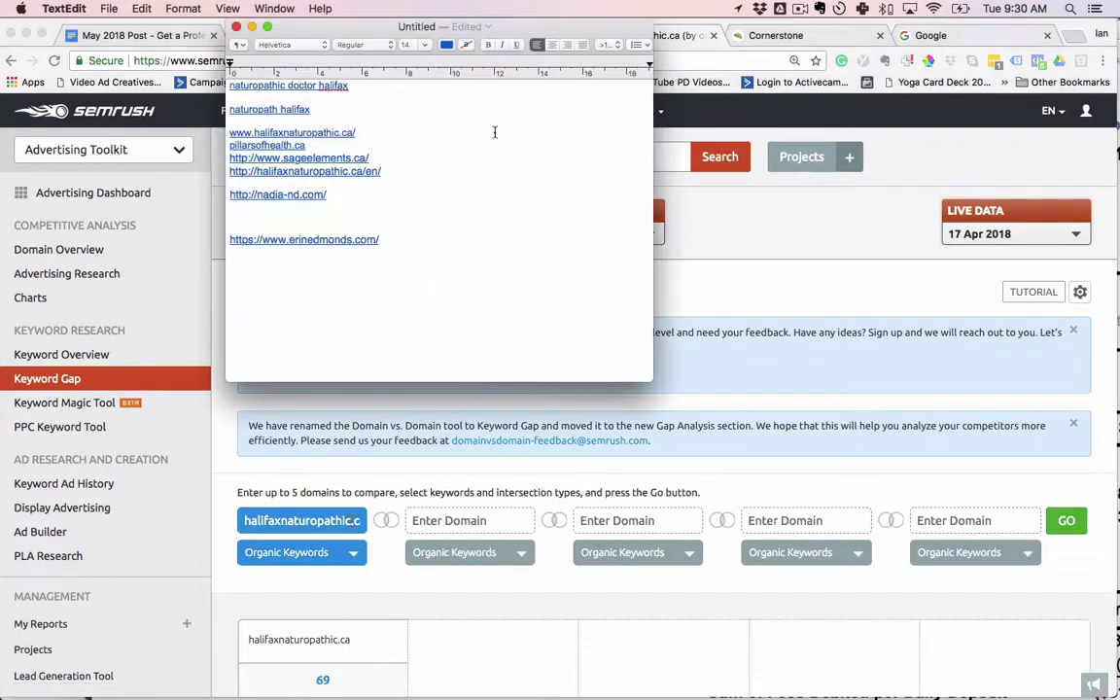
key("super+Tab")
left_click(776, 35)
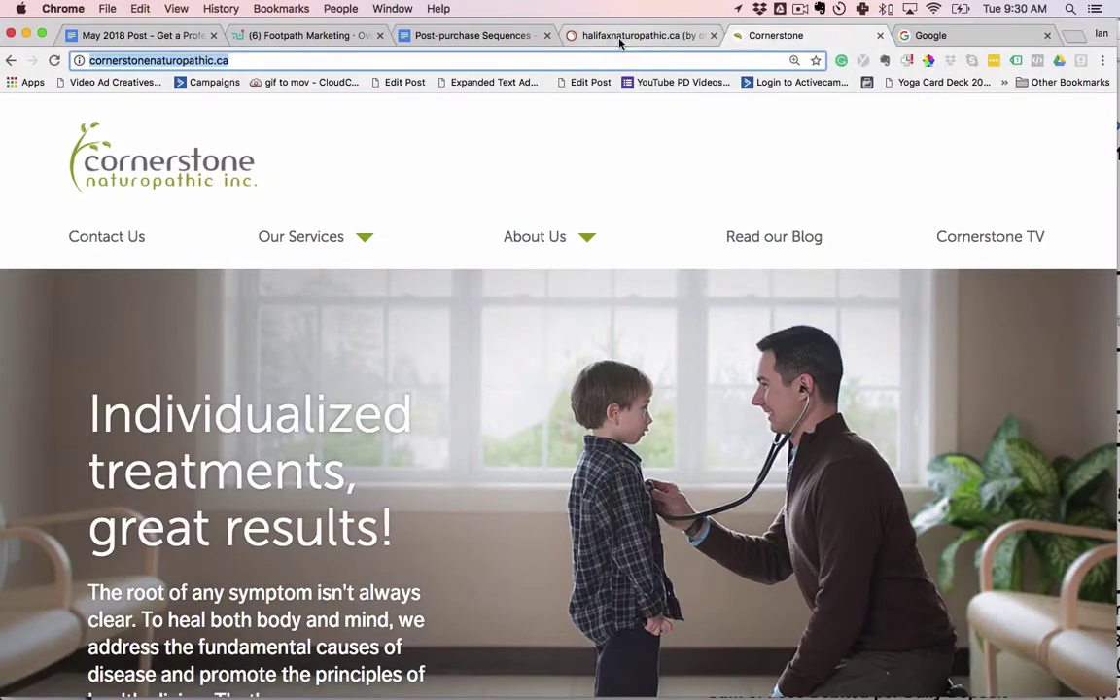
left_click(620, 35)
left_click(428, 522)
type("http://cornerstonenaturopathic.ca/")
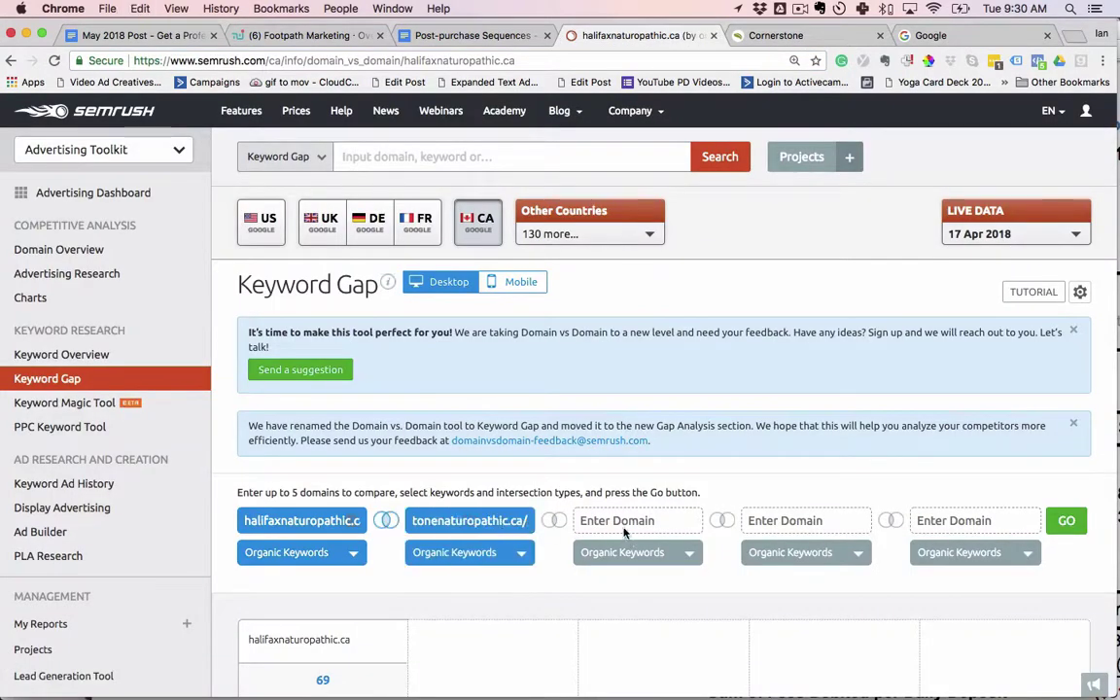
key("super+Tab")
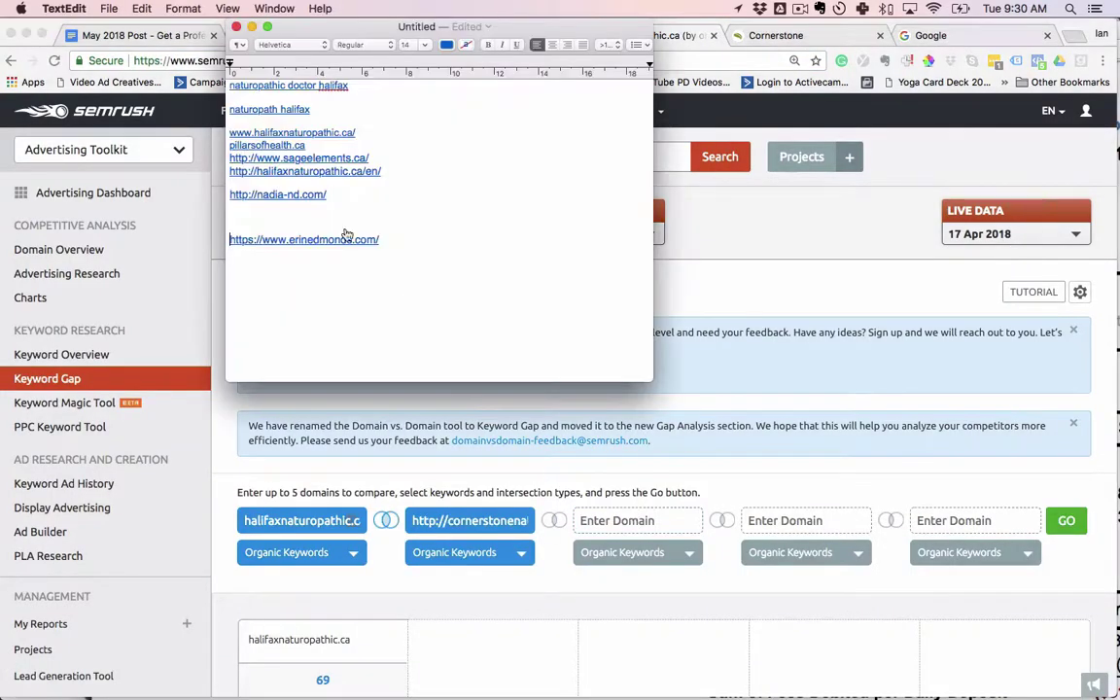
triple_click(296, 145)
left_click_drag(399, 158, 264, 159)
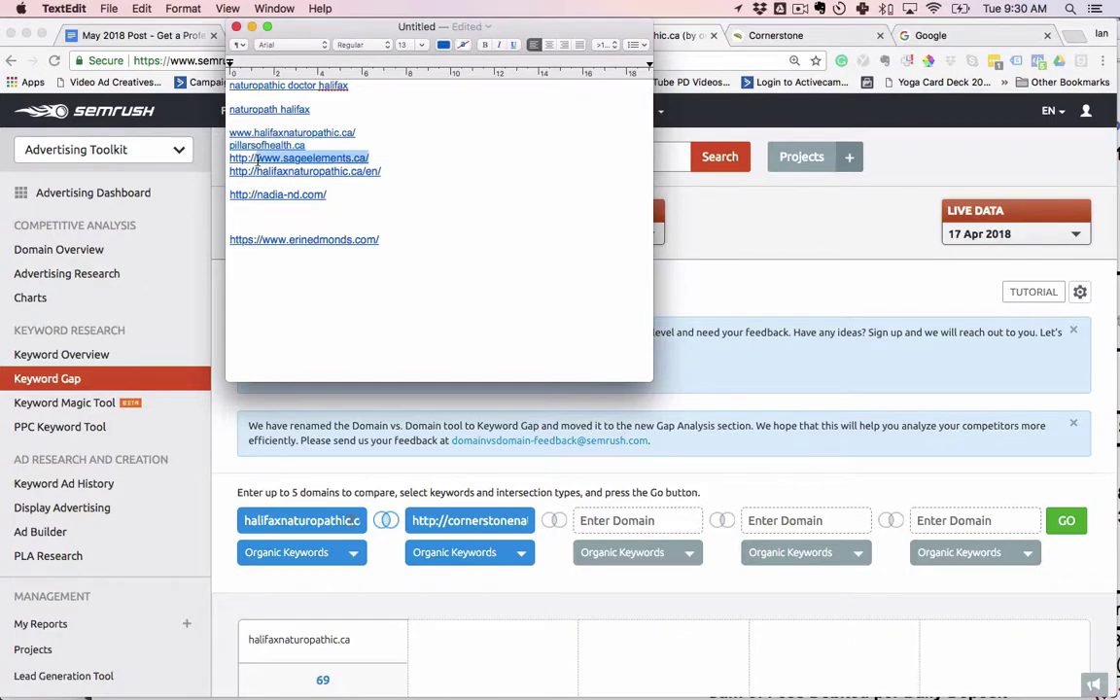
key("super+c")
left_click(642, 522)
key("super+v")
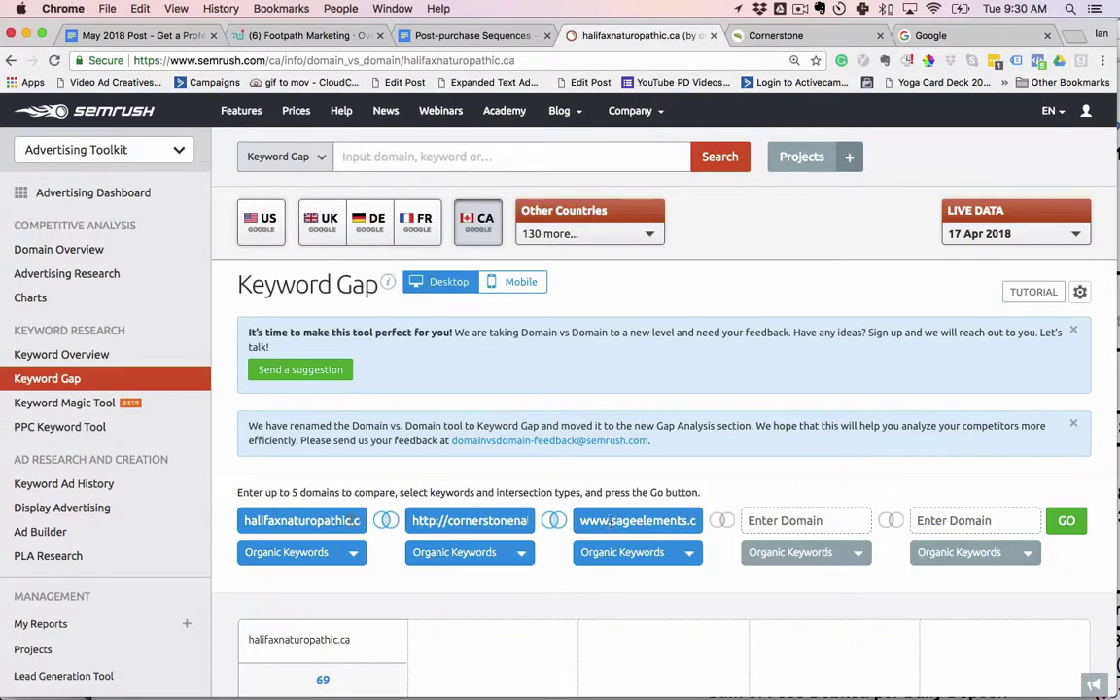
left_click(611, 522)
key("BackSpace")
key("BackSpace")
key("BackSpace")
key("BackSpace")
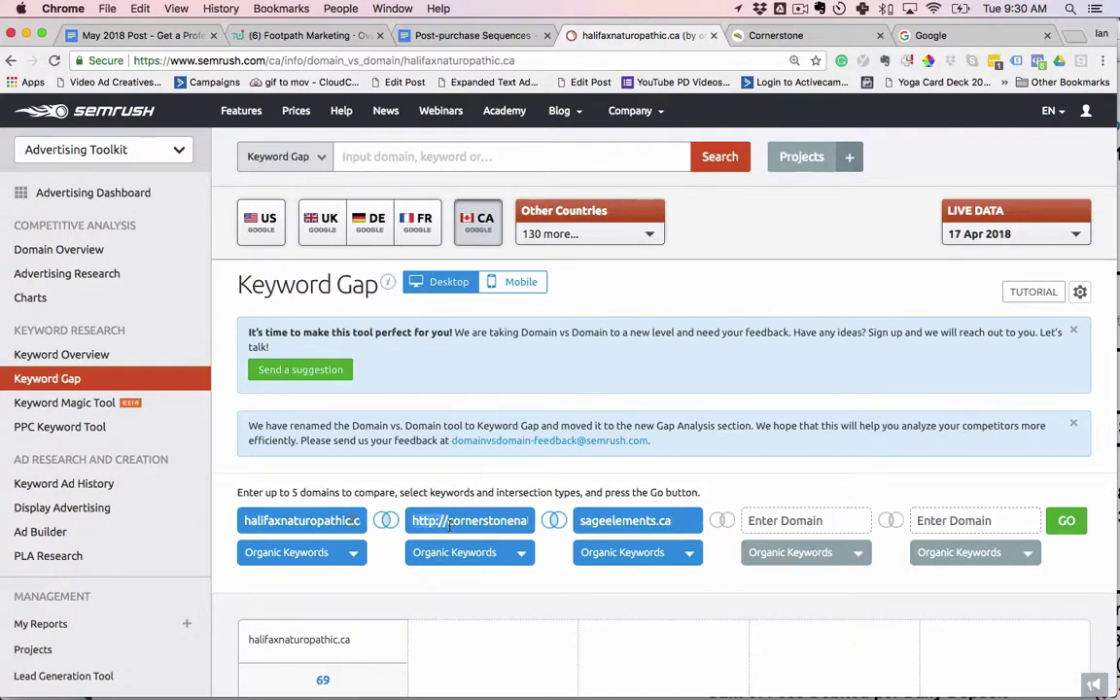
key("Tab")
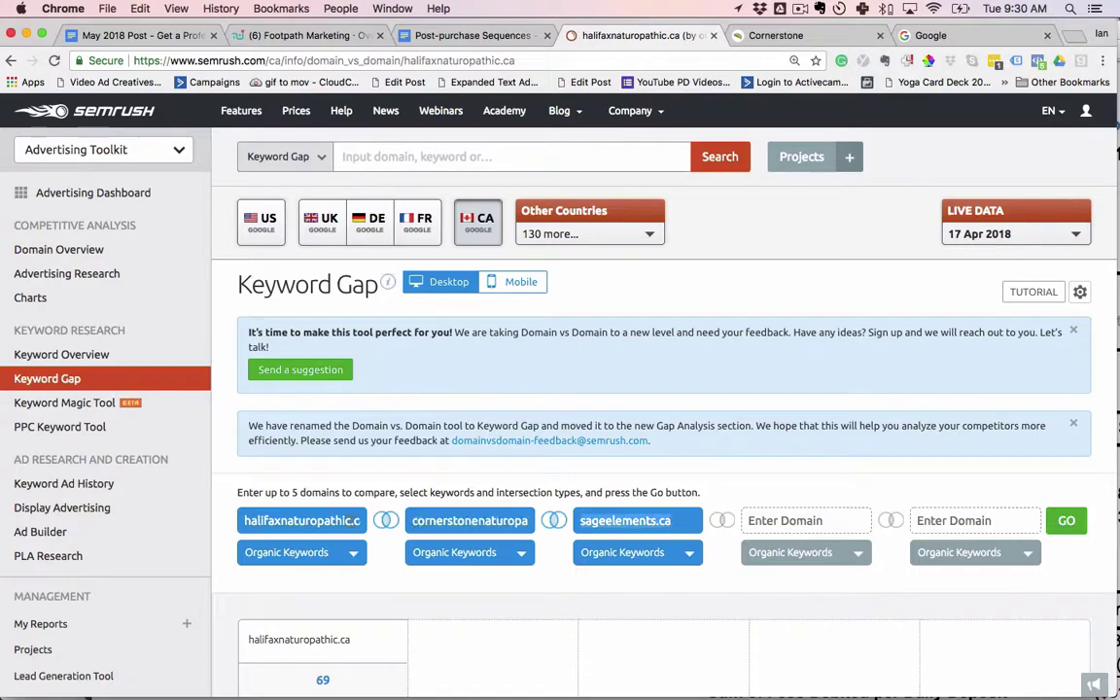
key("super+Tab")
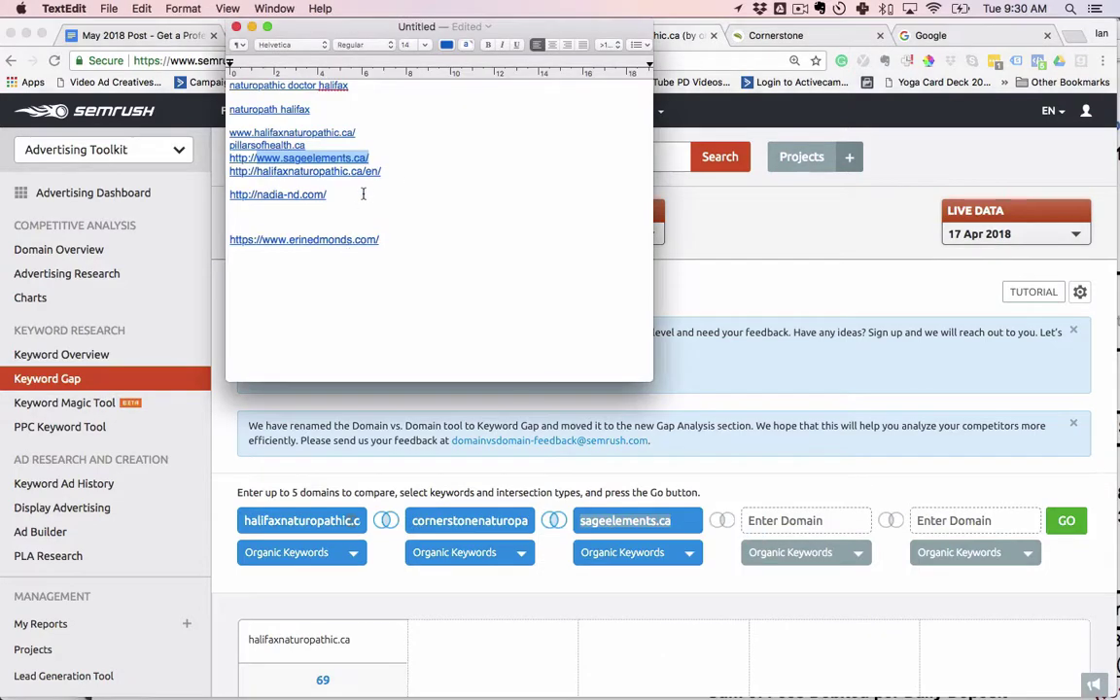
left_click(313, 195)
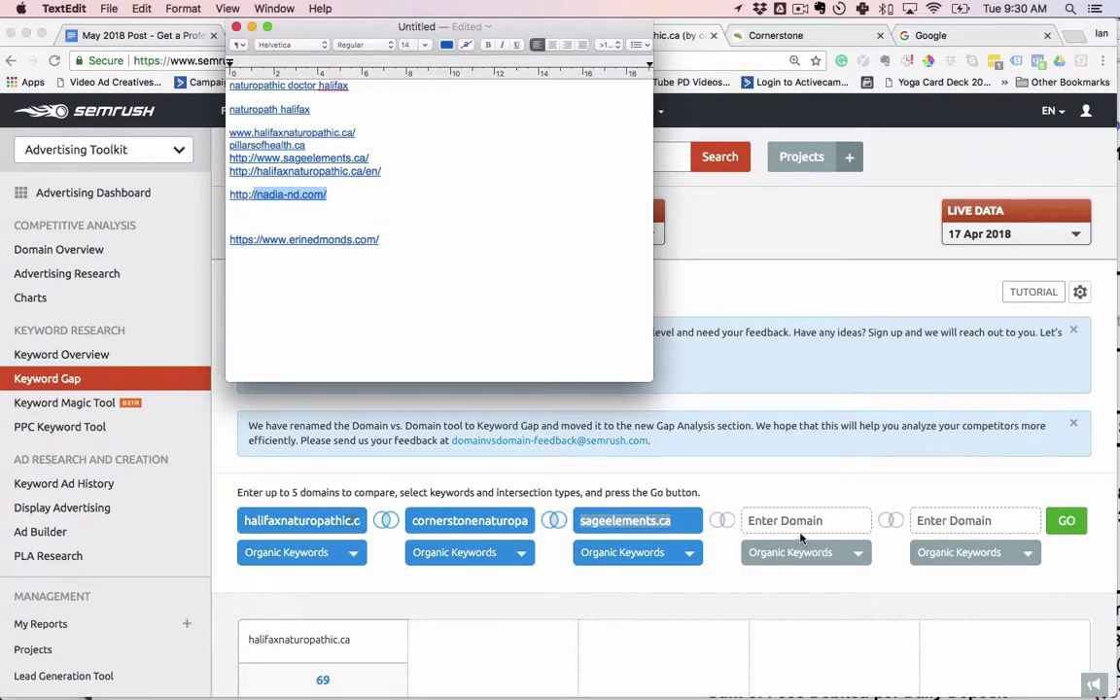
key("super+Tab")
left_click(791, 520)
key("super+v")
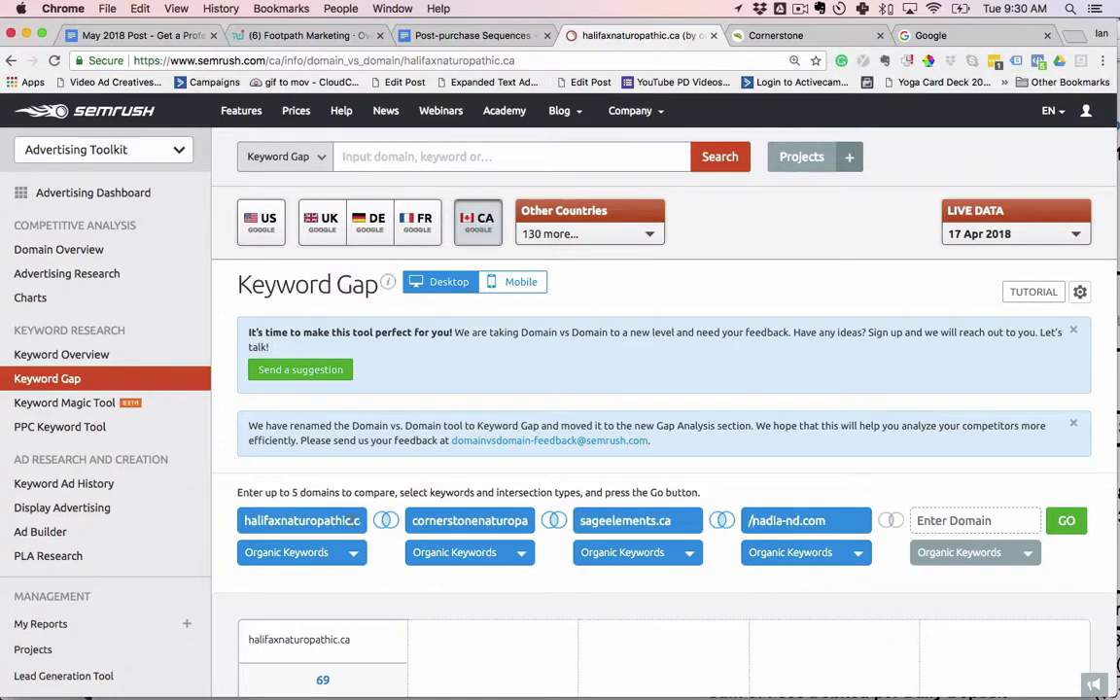
- Copy the last domain in the TextEdit note, without its prefix, and paste it as the fifth Keyword Gap domain
key("super+Tab")
left_click_drag(386, 242, 313, 242)
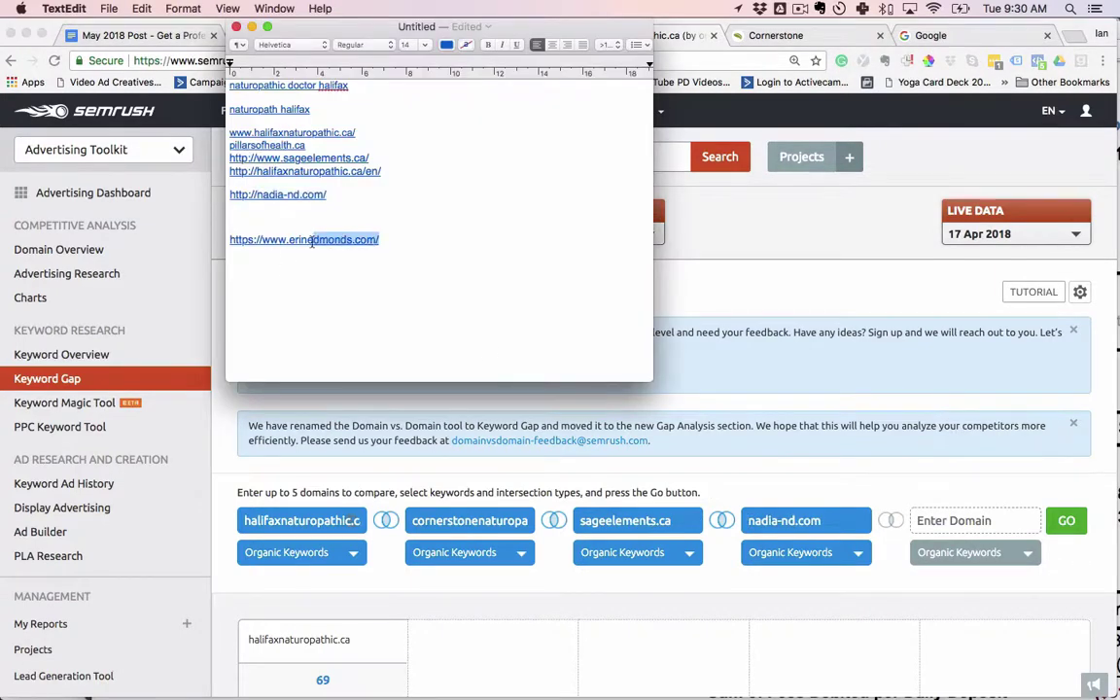
key("super+Tab")
left_click(975, 521)
key("super+v")
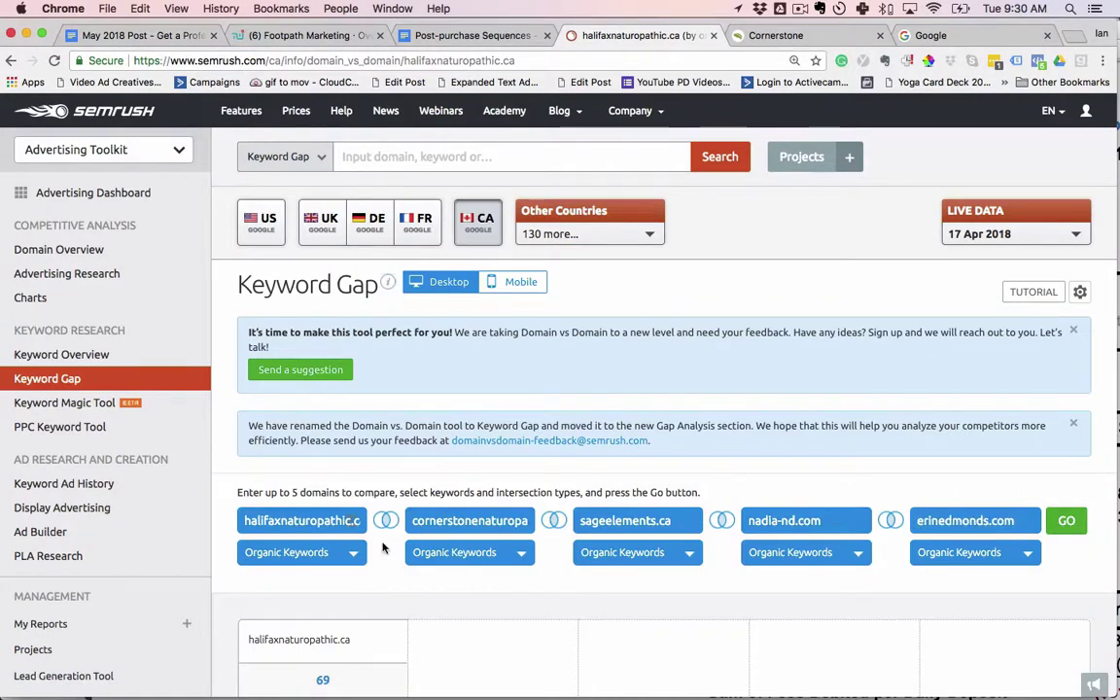
- Keep Organic Keywords as the first domain's keyword type and set the intersection between the first two domains to All Keywords
left_click(350, 555)
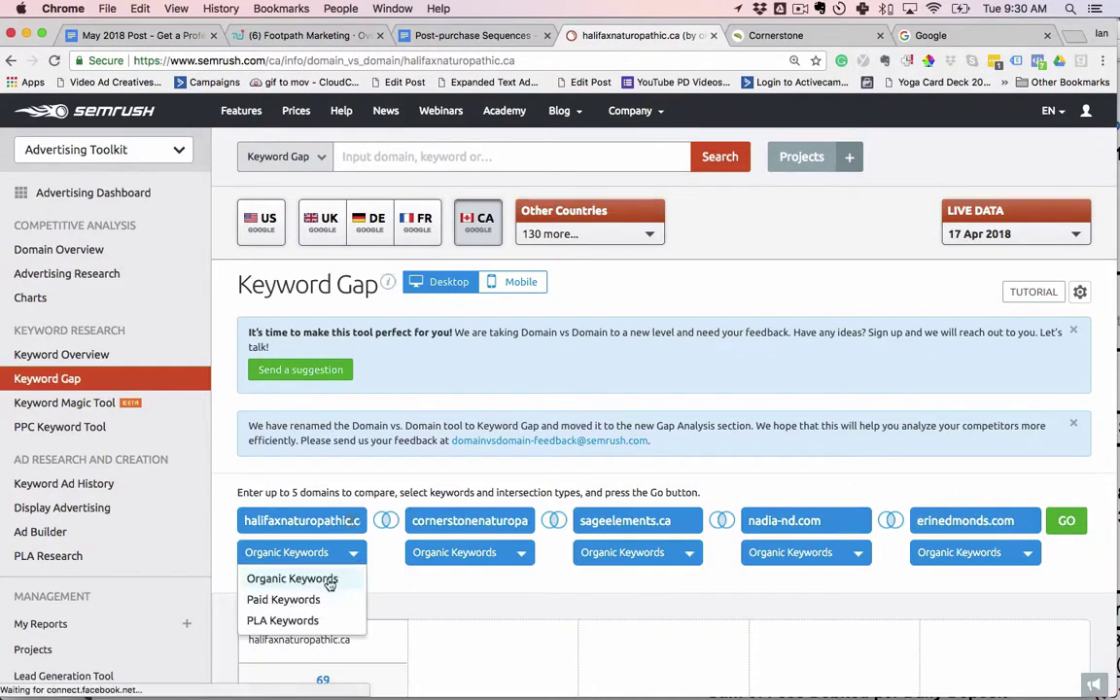
left_click(292, 579)
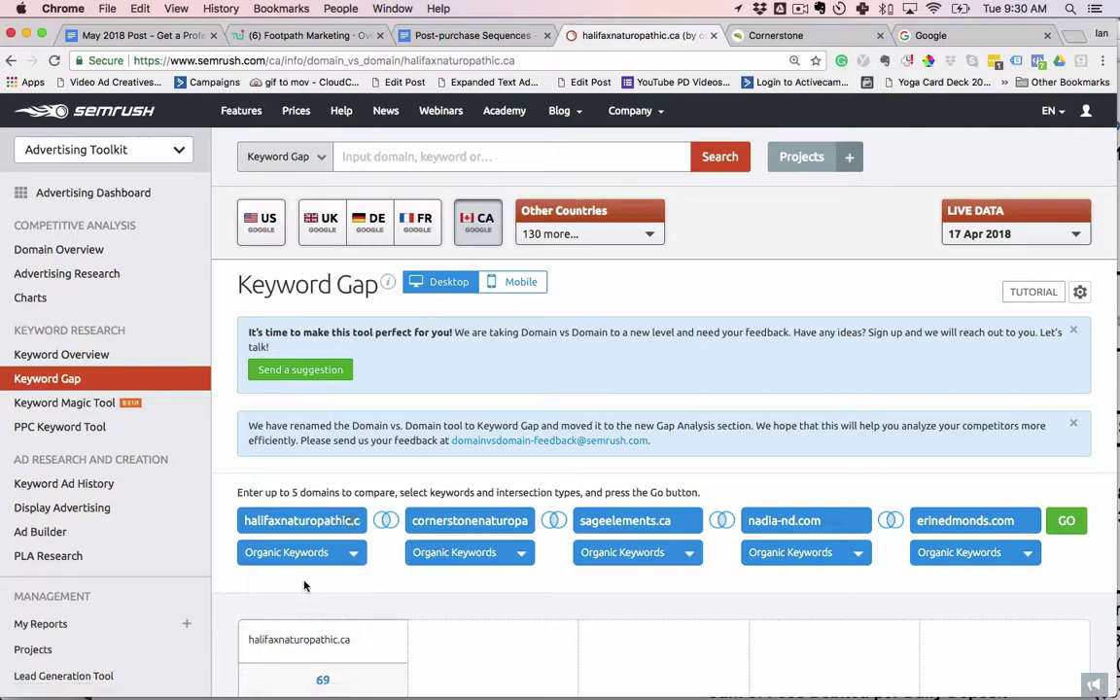
left_click(386, 522)
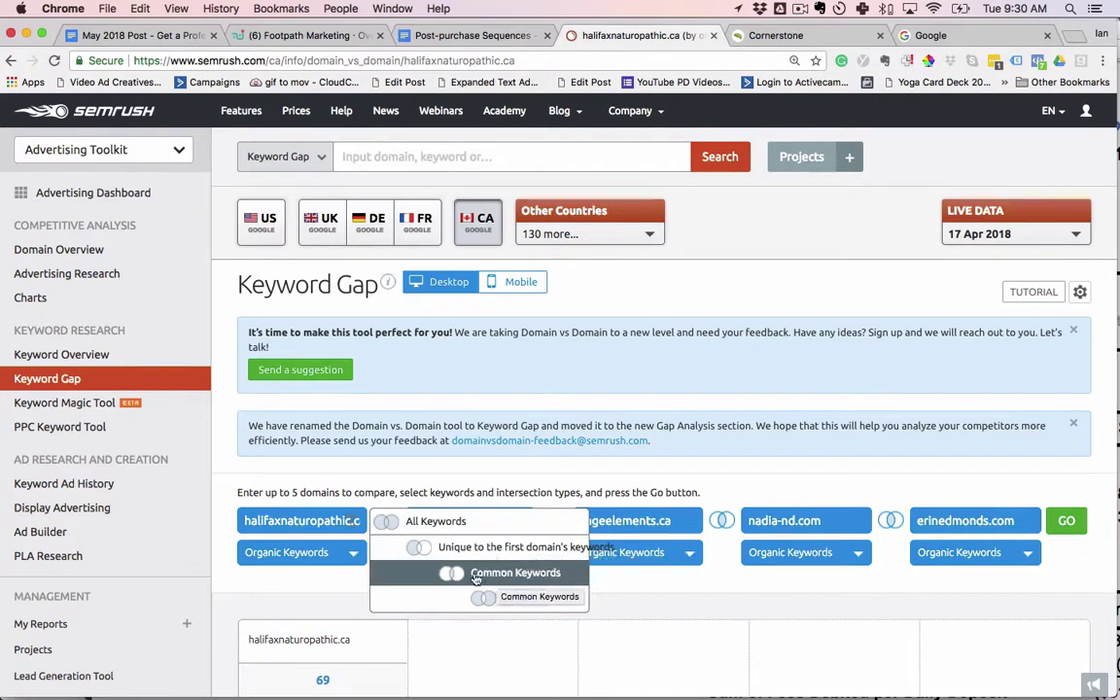
left_click(436, 528)
left_click(387, 525)
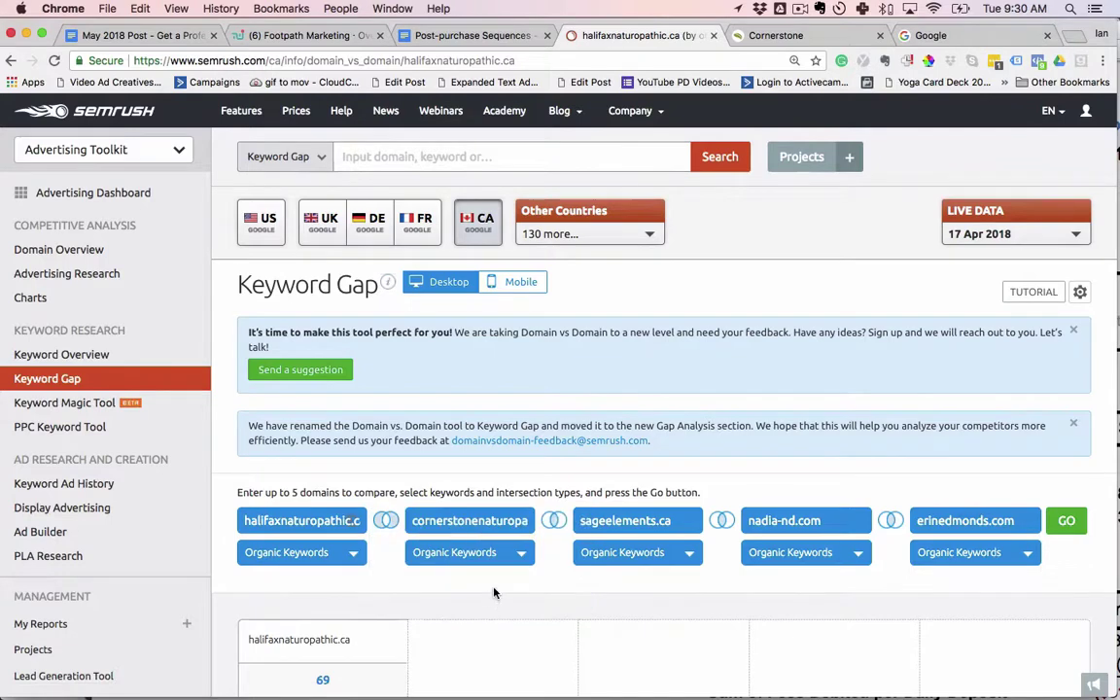
- Set the remaining three domain intersections to All Keywords and run the five-domain comparison
left_click(554, 525)
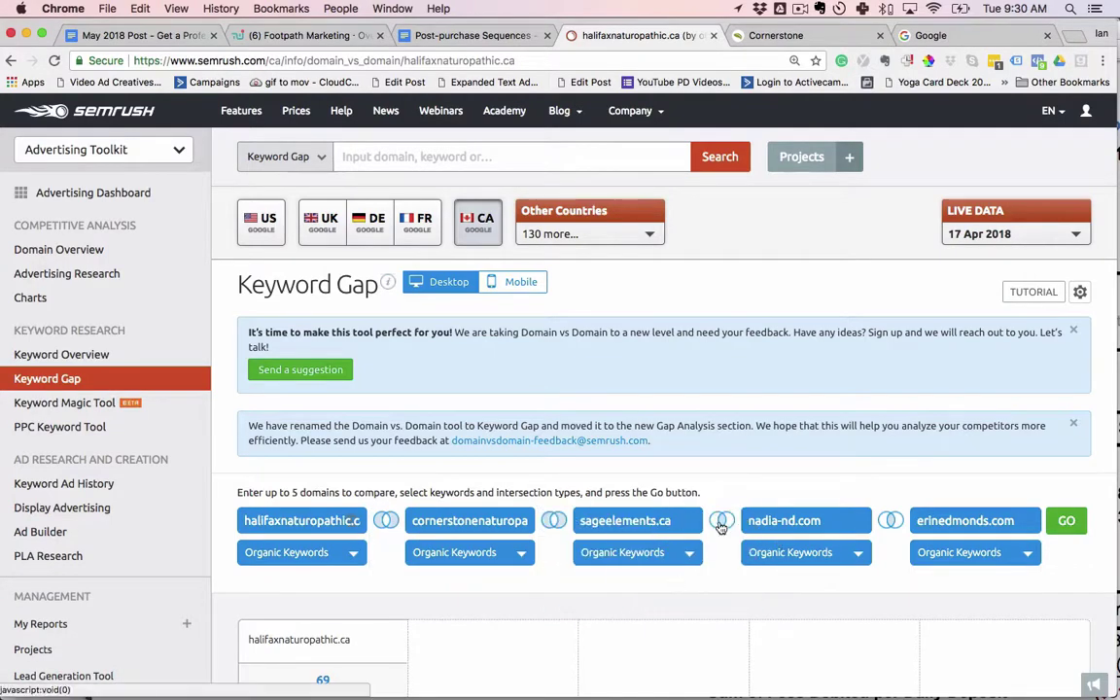
left_click(729, 528)
left_click(825, 599)
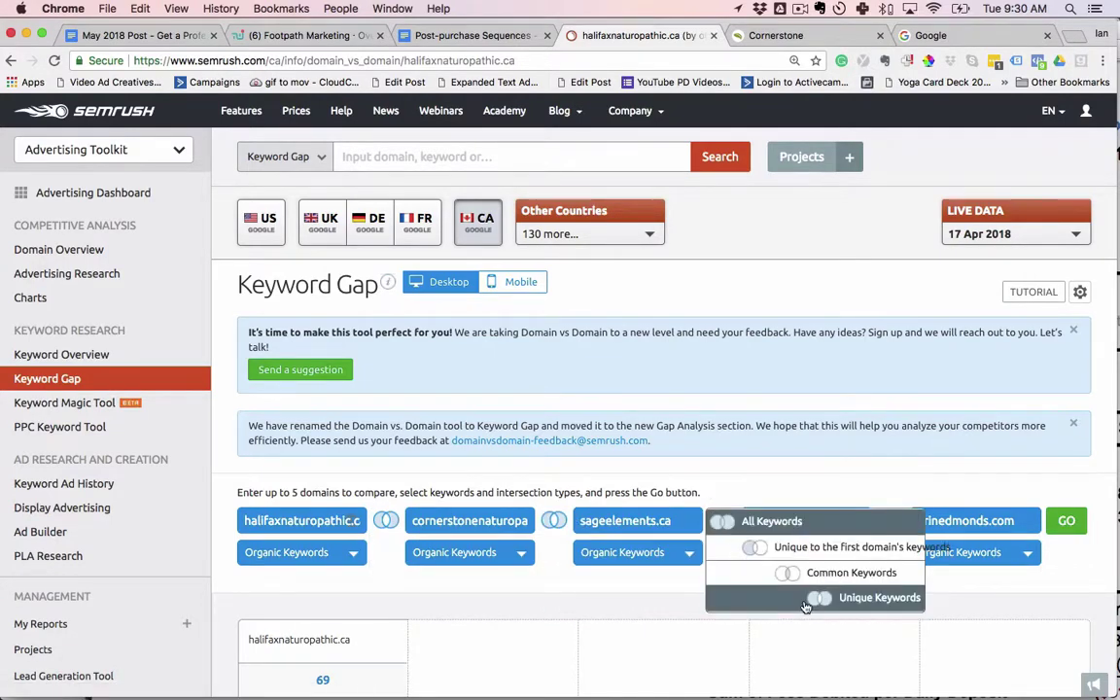
left_click(898, 523)
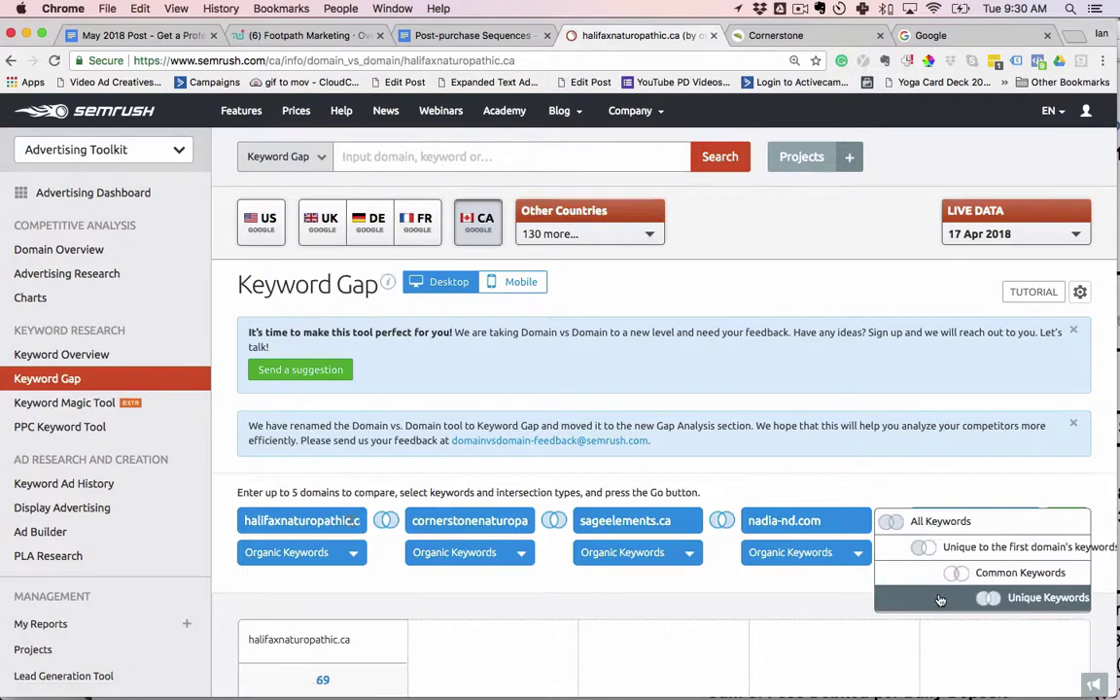
left_click(941, 600)
scroll(734, 625, "down", 3)
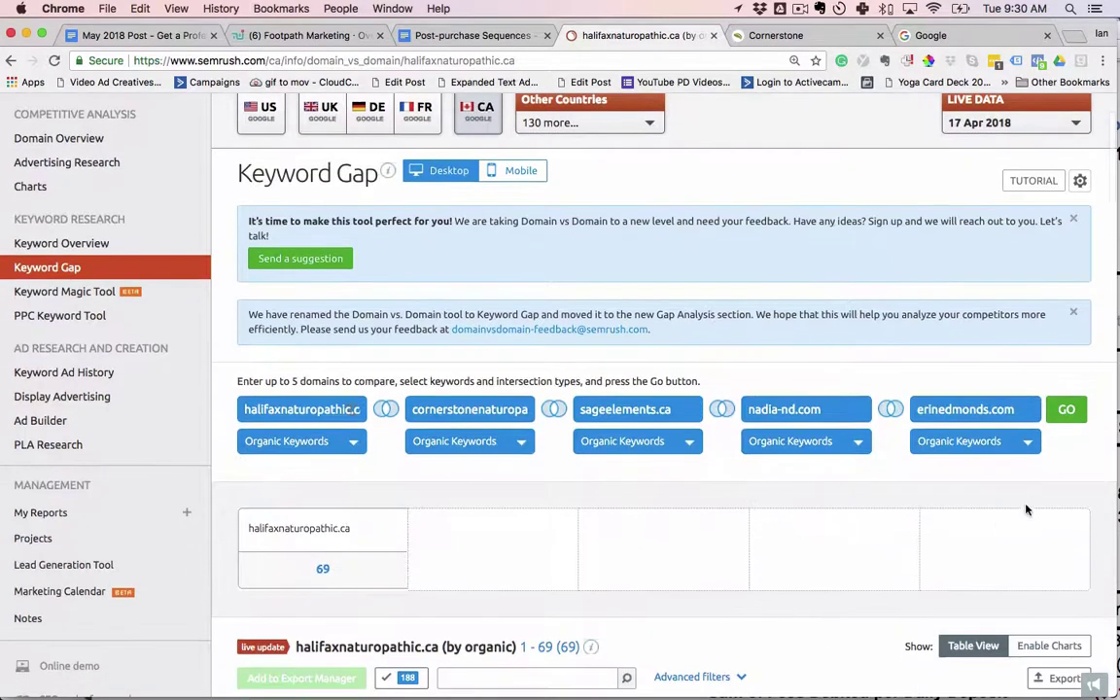
scroll(731, 512, "down", 2)
left_click(1070, 340)
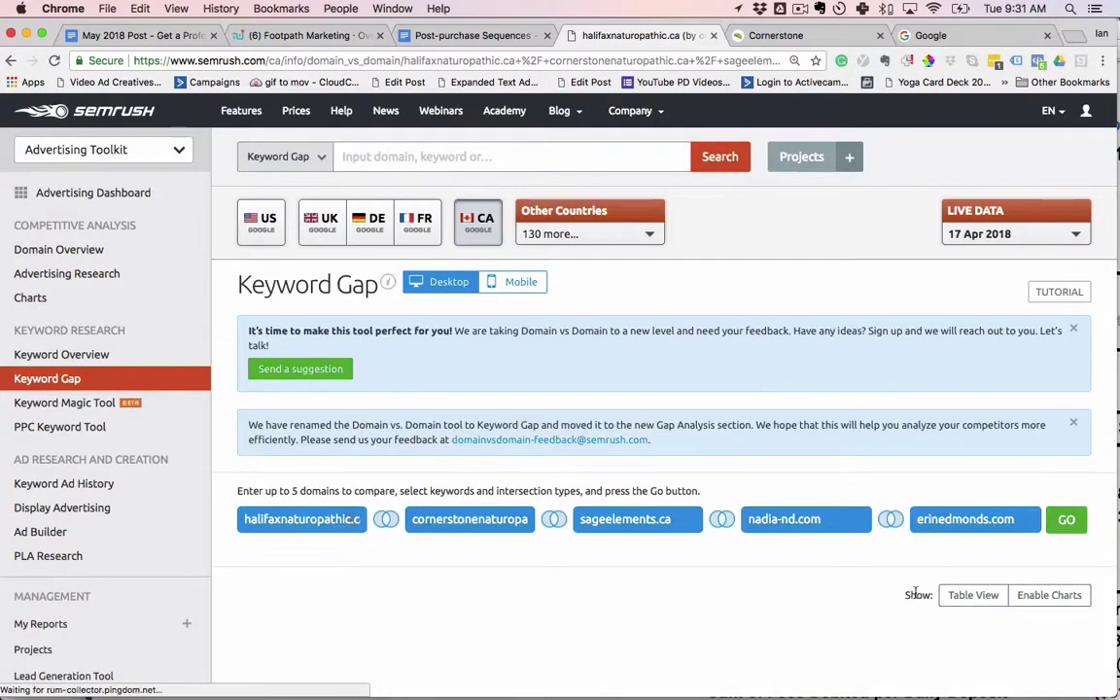
- Examine the combined keyword counts per domain group and the comparison table's rankings, volume, difficulty and CPC columns
scroll(861, 589, "down", 3)
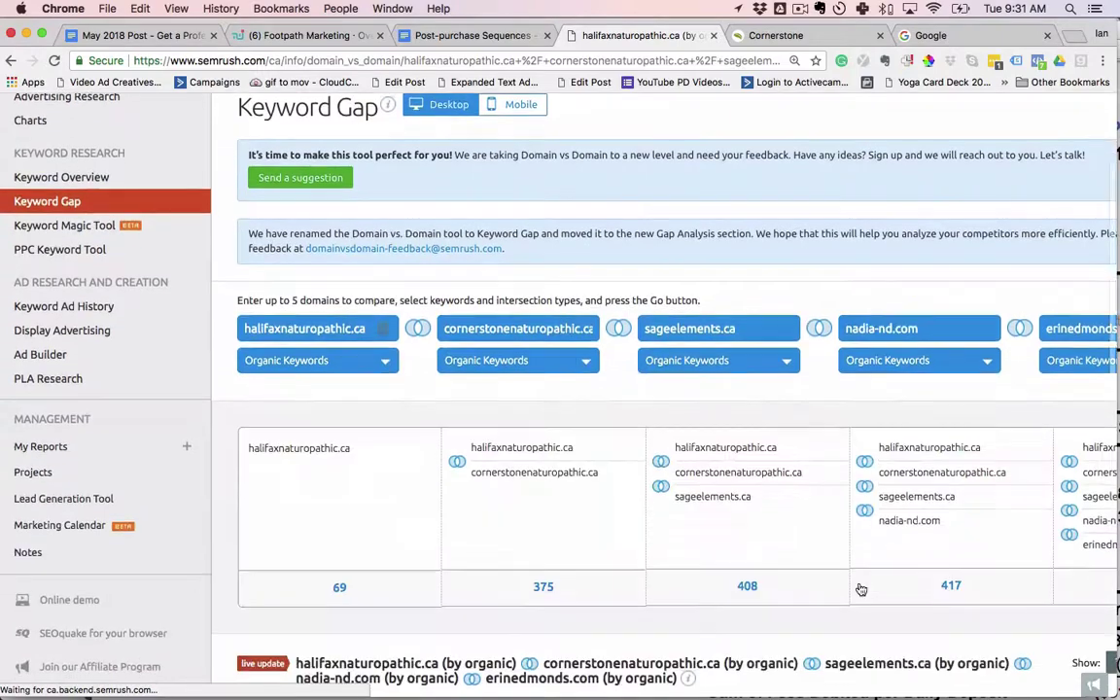
scroll(775, 457, "down", 3)
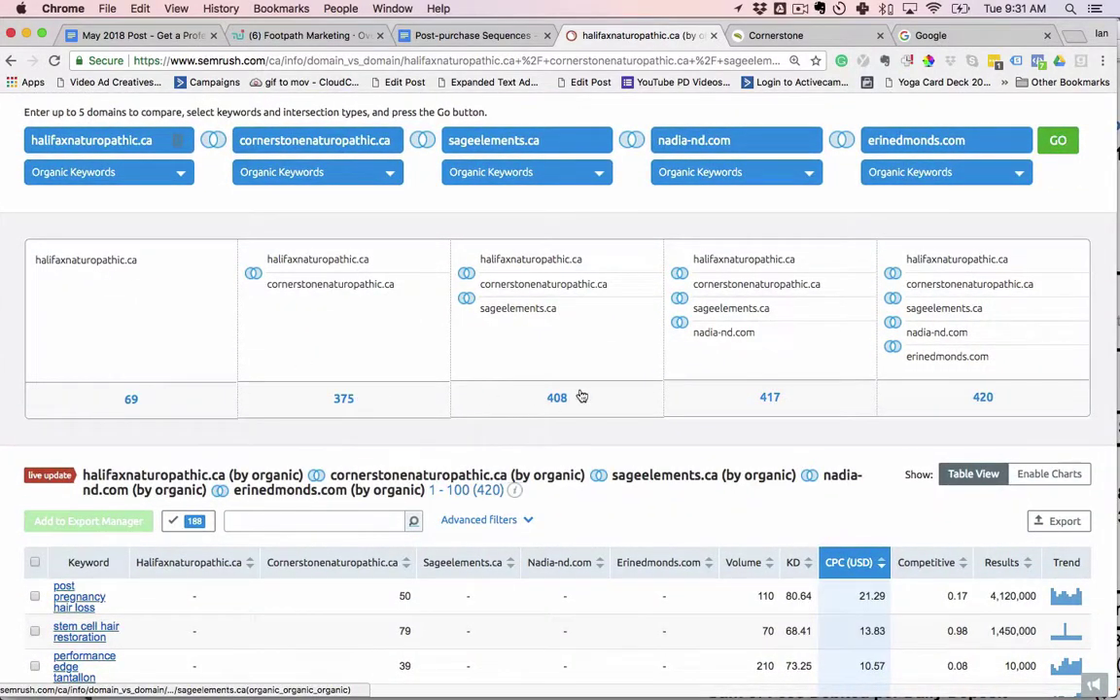
scroll(499, 468, "down", 4)
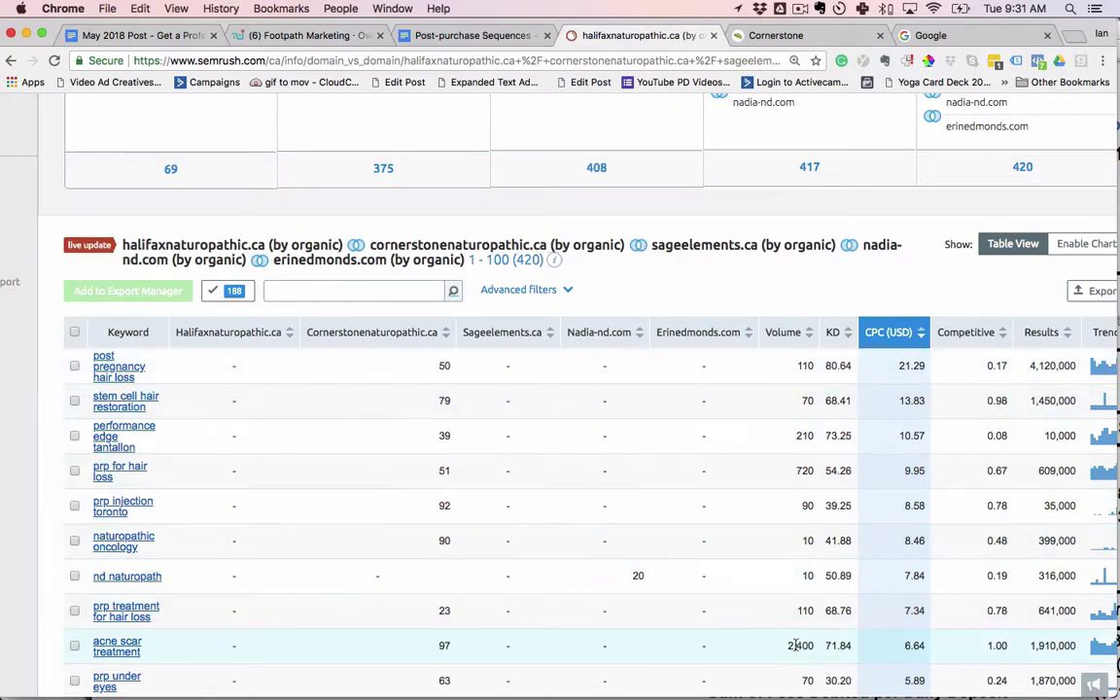
scroll(914, 465, "right", 2)
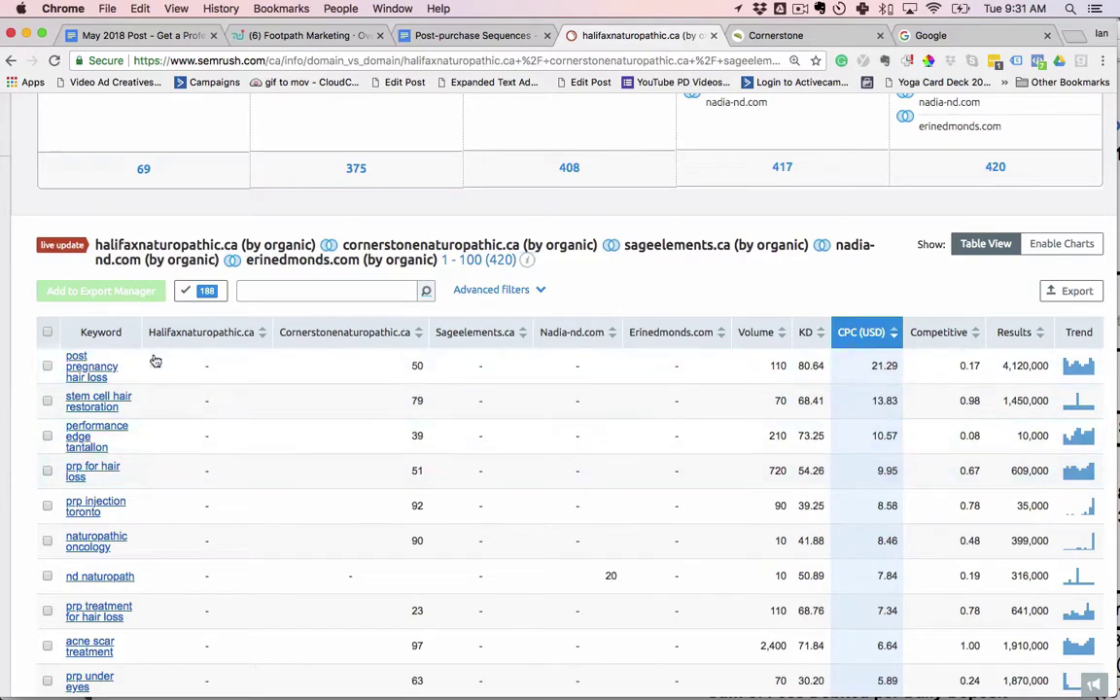
scroll(302, 463, "down", 1)
scroll(301, 463, "left", 1)
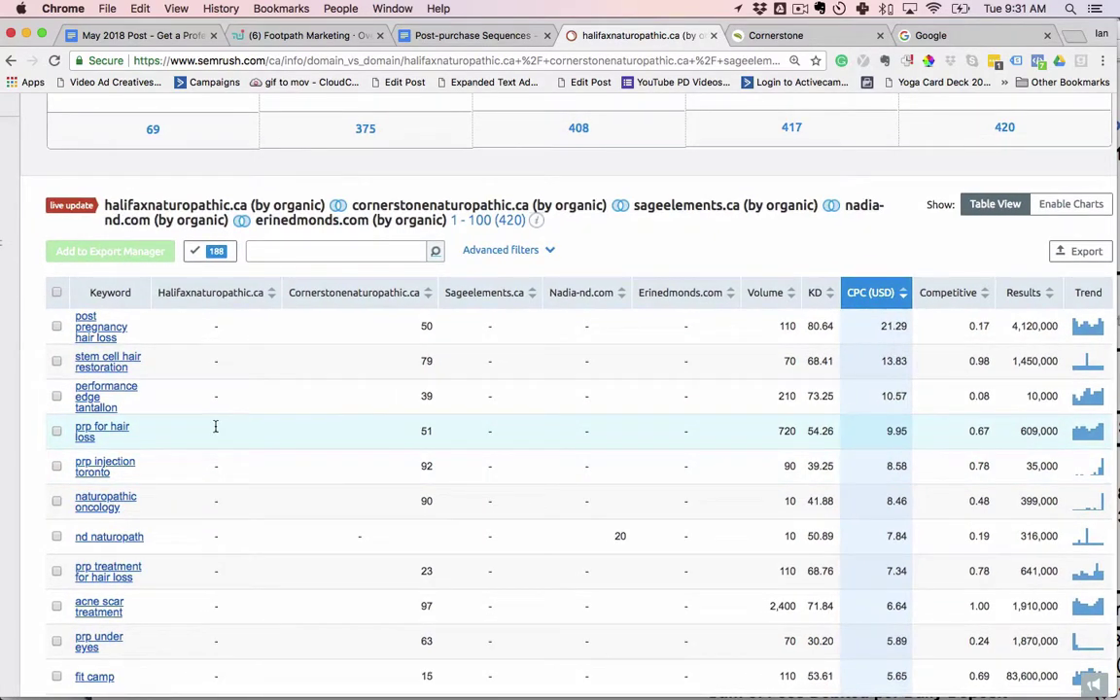
scroll(216, 426, "down", 1)
scroll(209, 432, "down", 3)
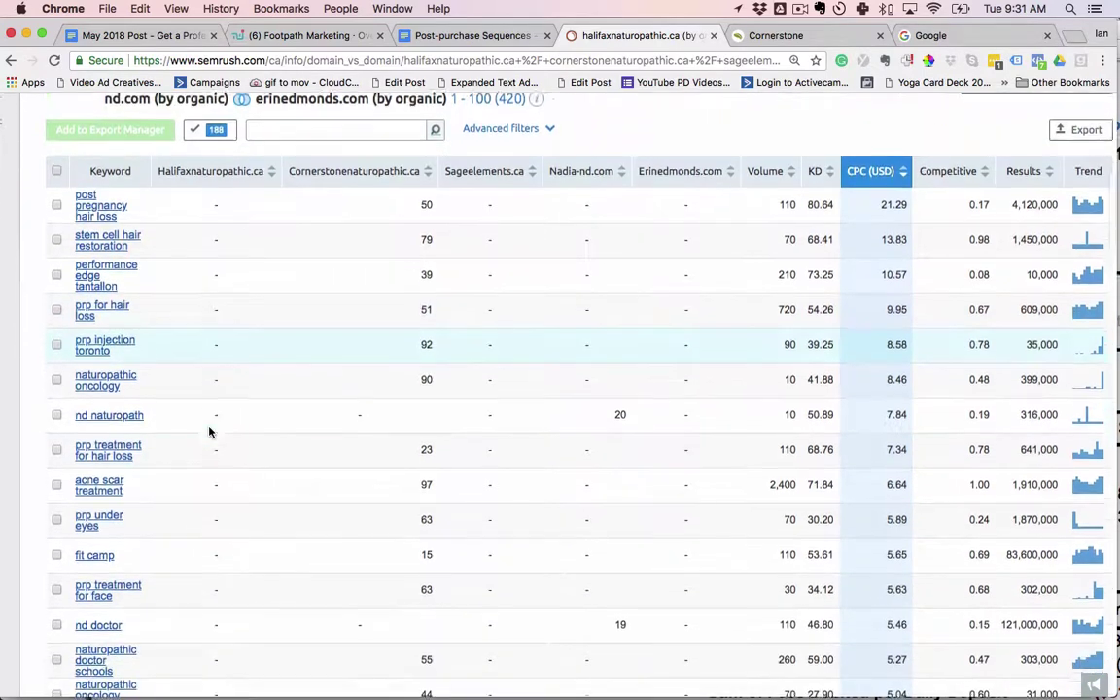
scroll(195, 488, "up", 1)
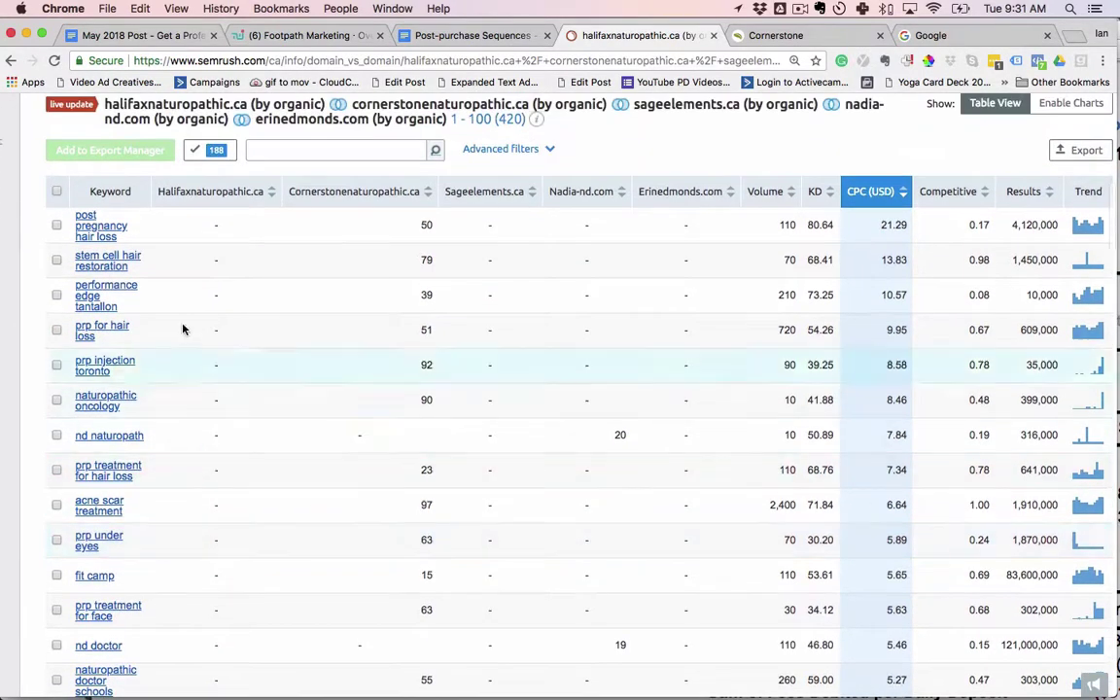
scroll(190, 327, "up", 2)
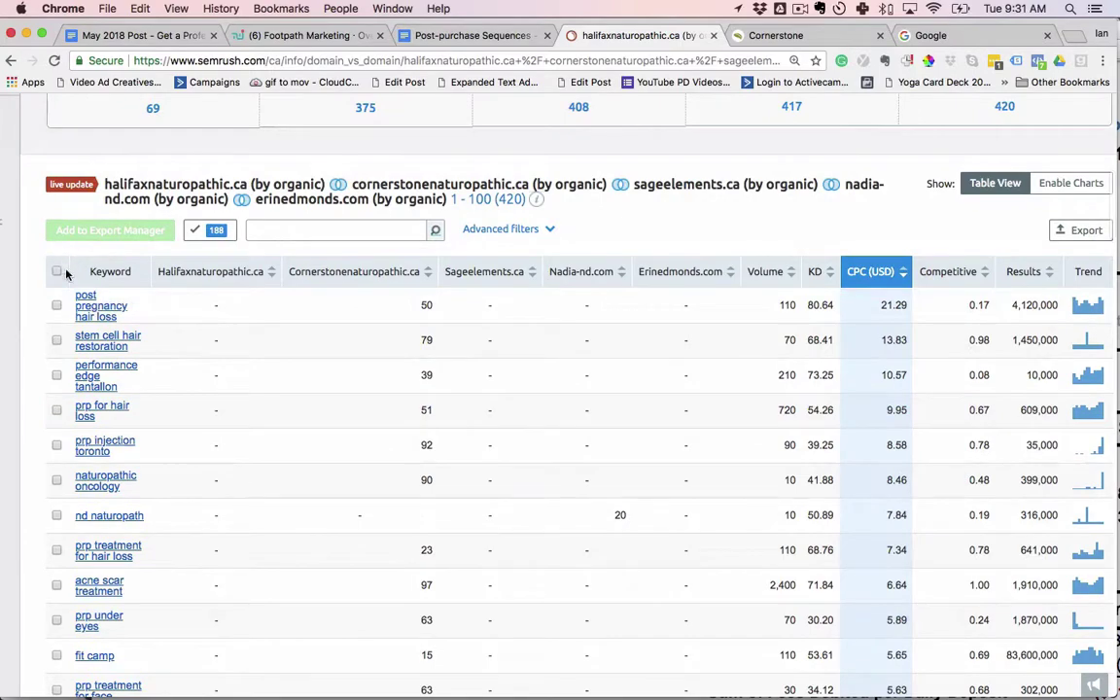
scroll(165, 512, "down", 2)
- Export all keywords from the Keyword Gap comparison table as an Excel file
scroll(166, 512, "up", 5)
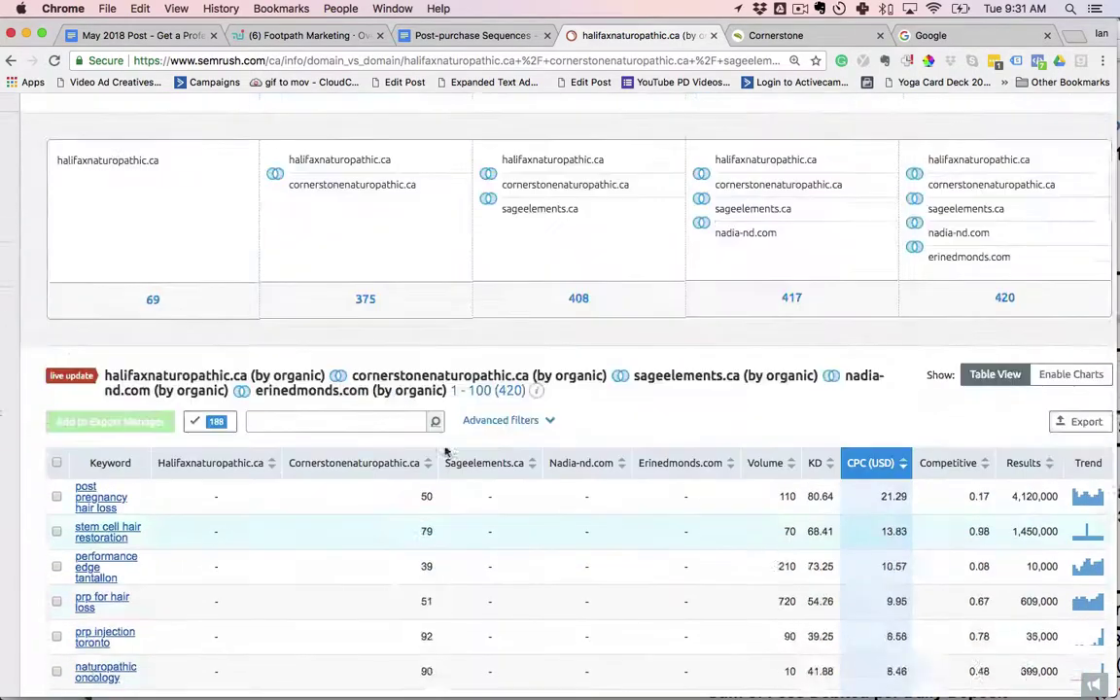
scroll(1089, 496, "up", 1)
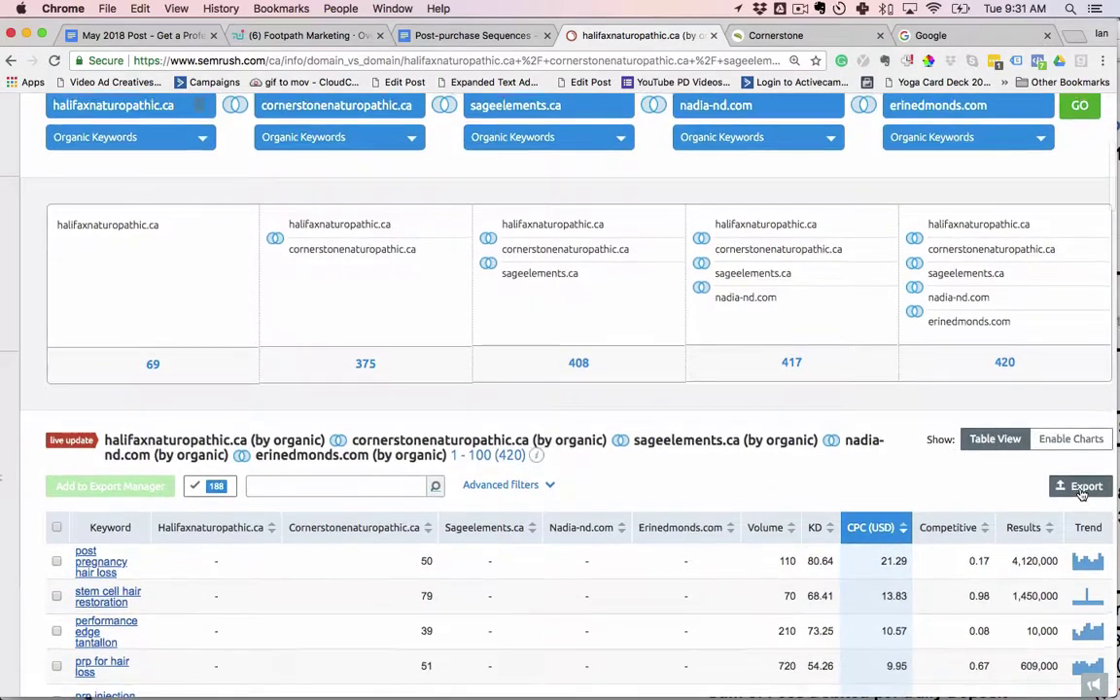
left_click(1085, 486)
scroll(898, 570, "down", 3)
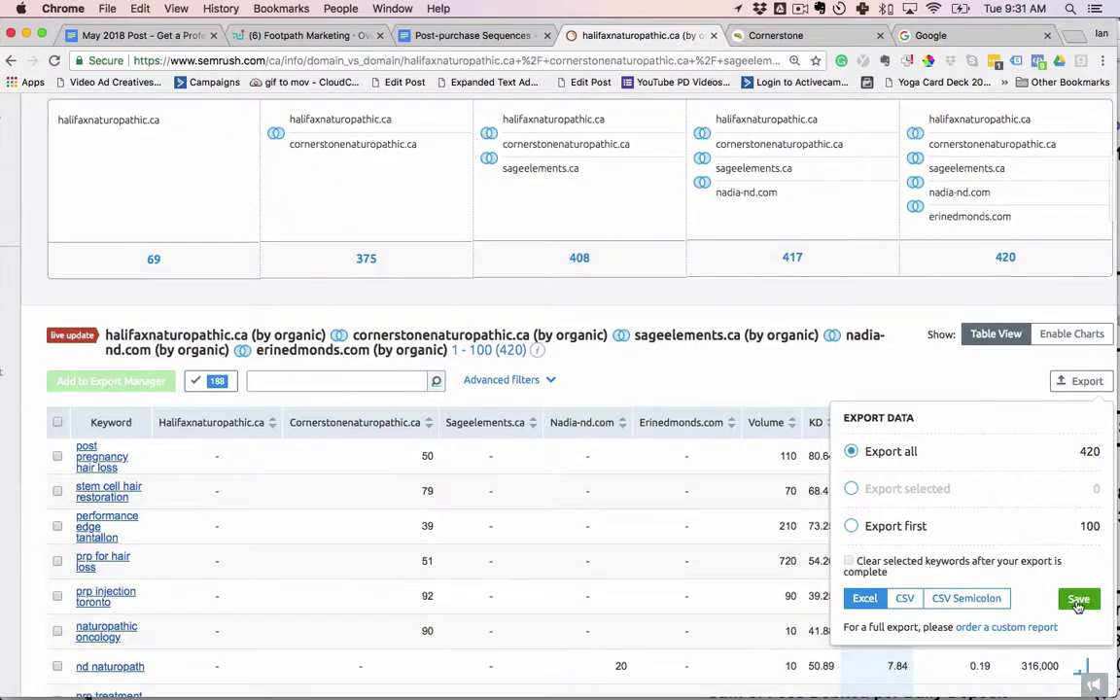
left_click(1077, 601)
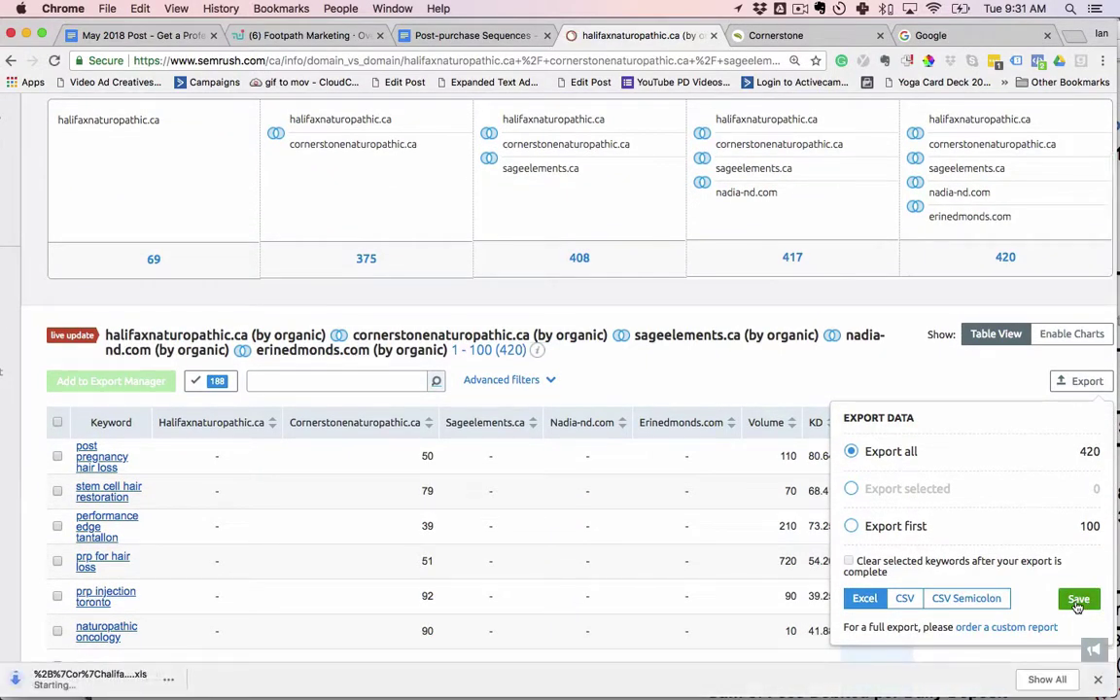
left_click(800, 9)
left_click(820, 56)
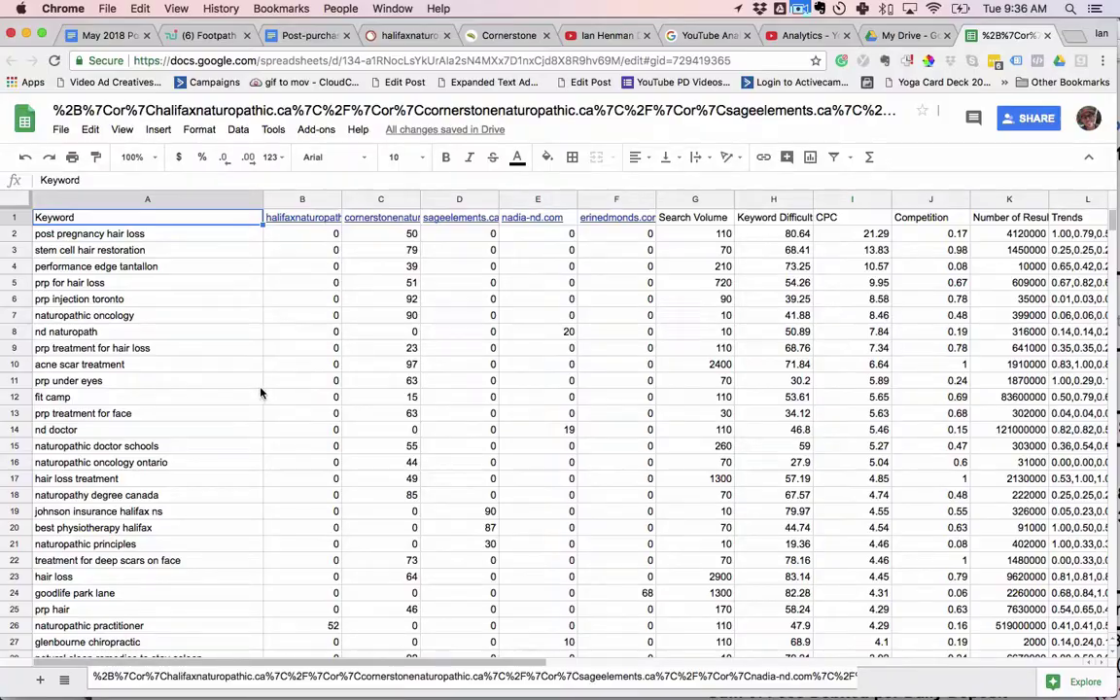
- Sort the exported keyword data in Google Sheets by Keyword from A to Z, treating the first row as a header
scroll(253, 363, "down", 15)
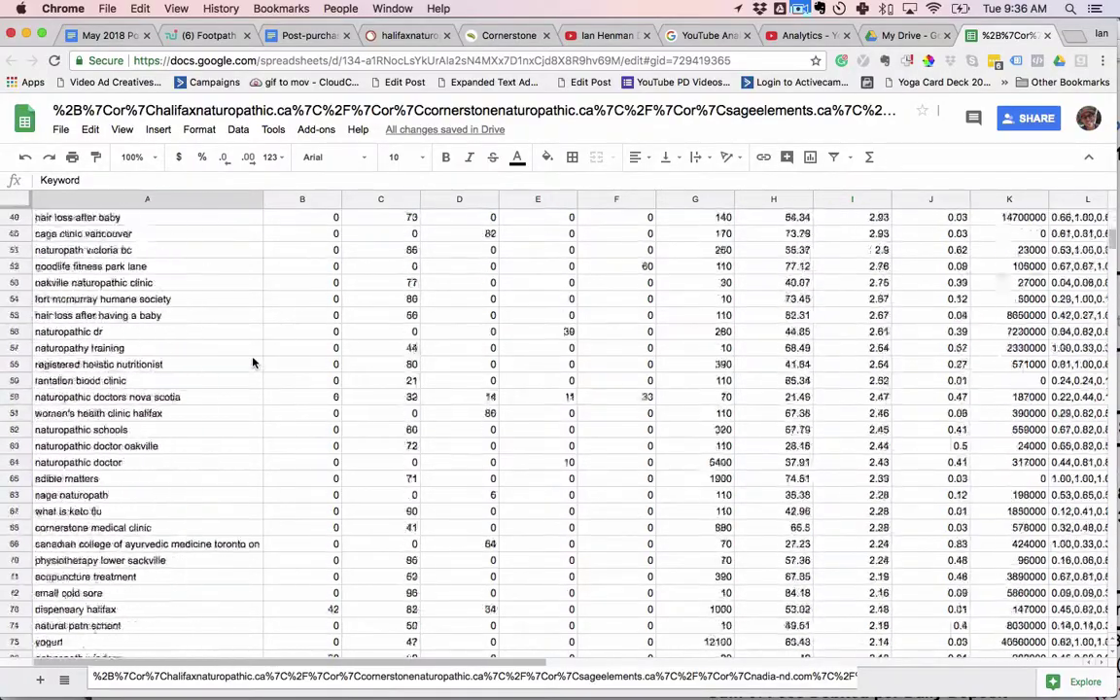
scroll(253, 363, "down", 20)
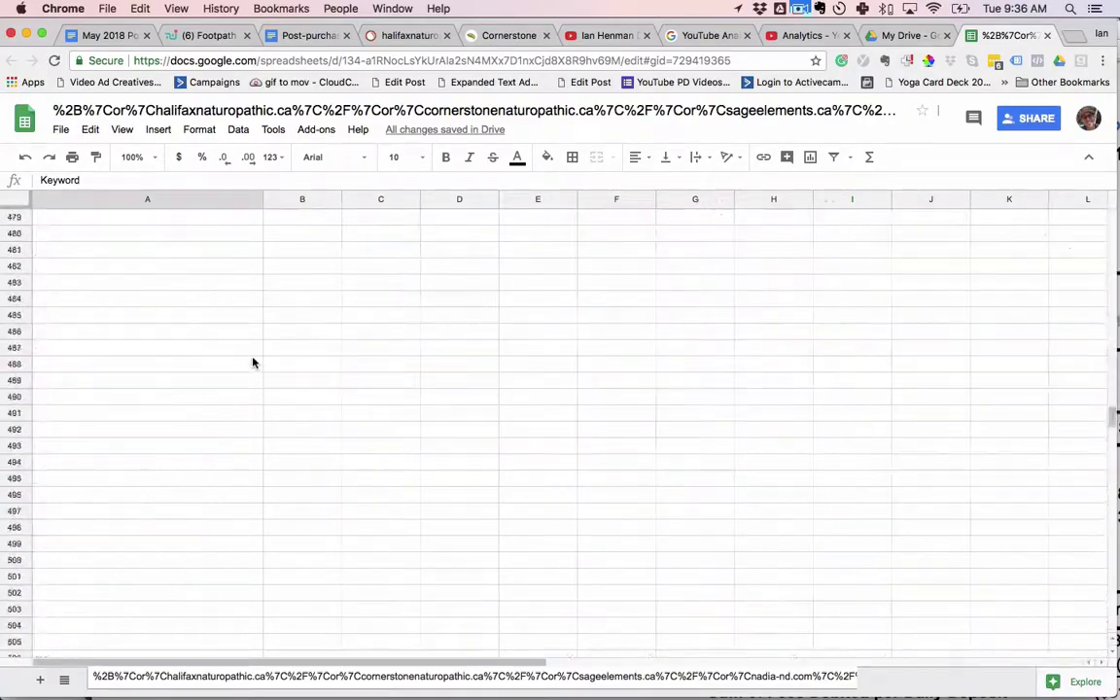
scroll(253, 363, "up", 20)
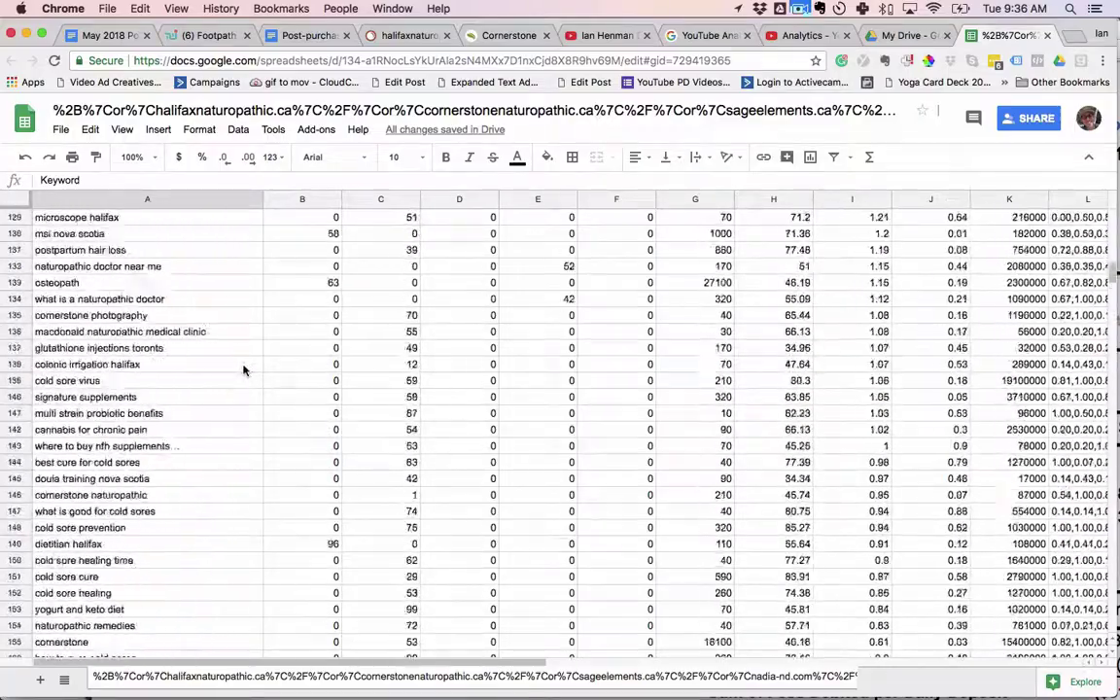
scroll(243, 370, "up", 12)
left_click(49, 317)
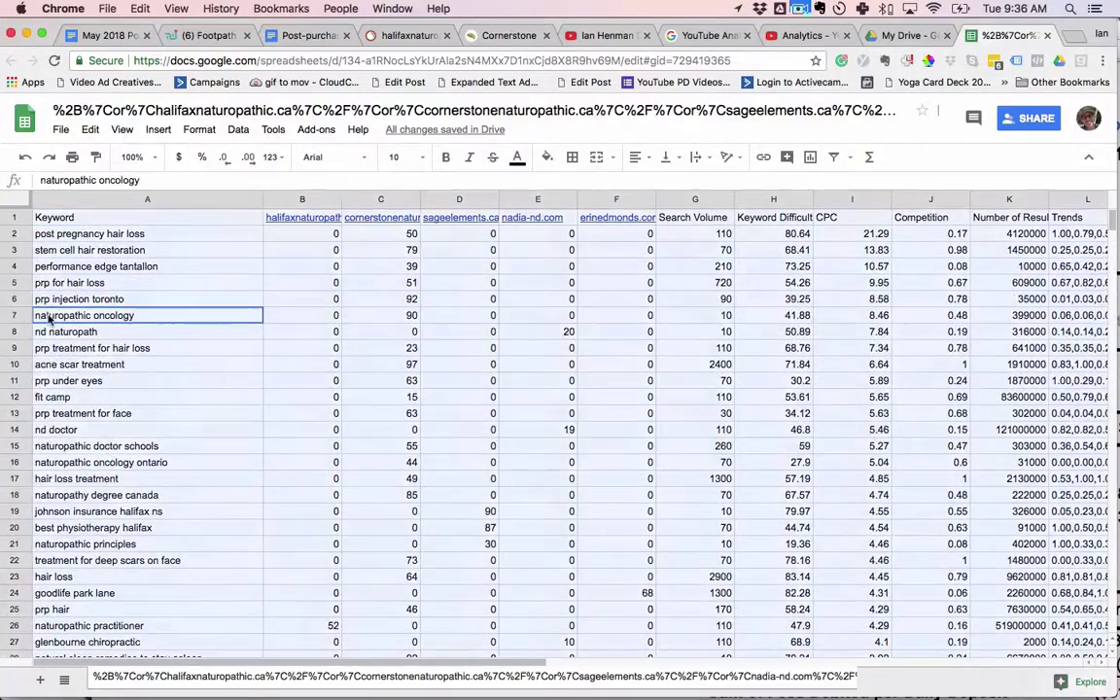
left_click(238, 130)
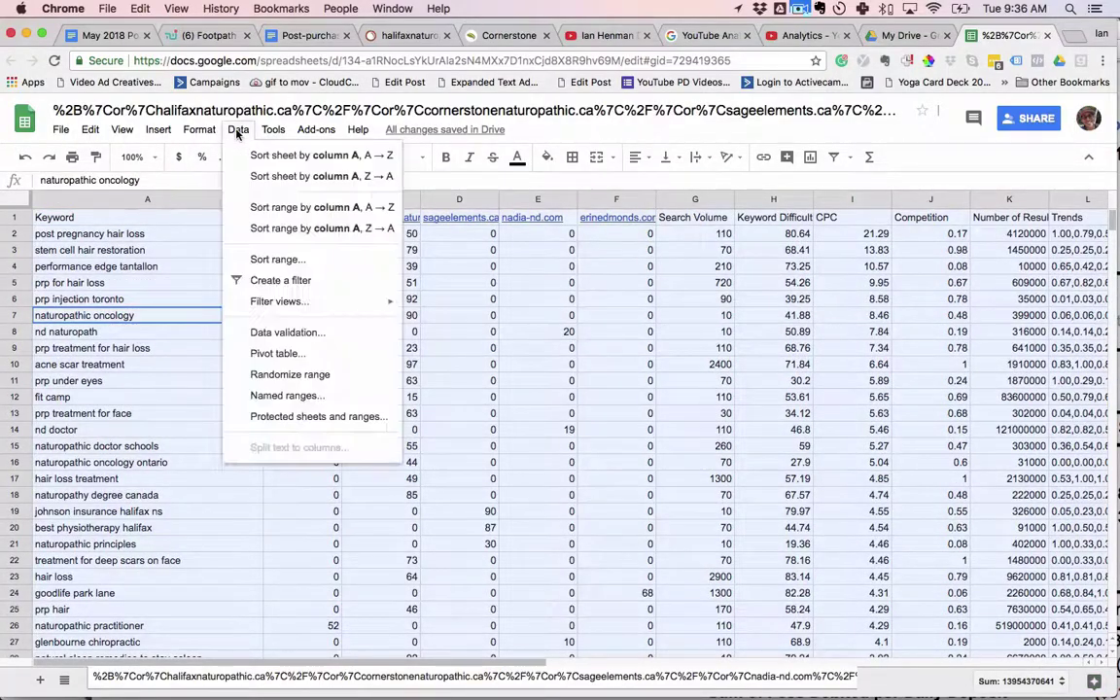
left_click(275, 260)
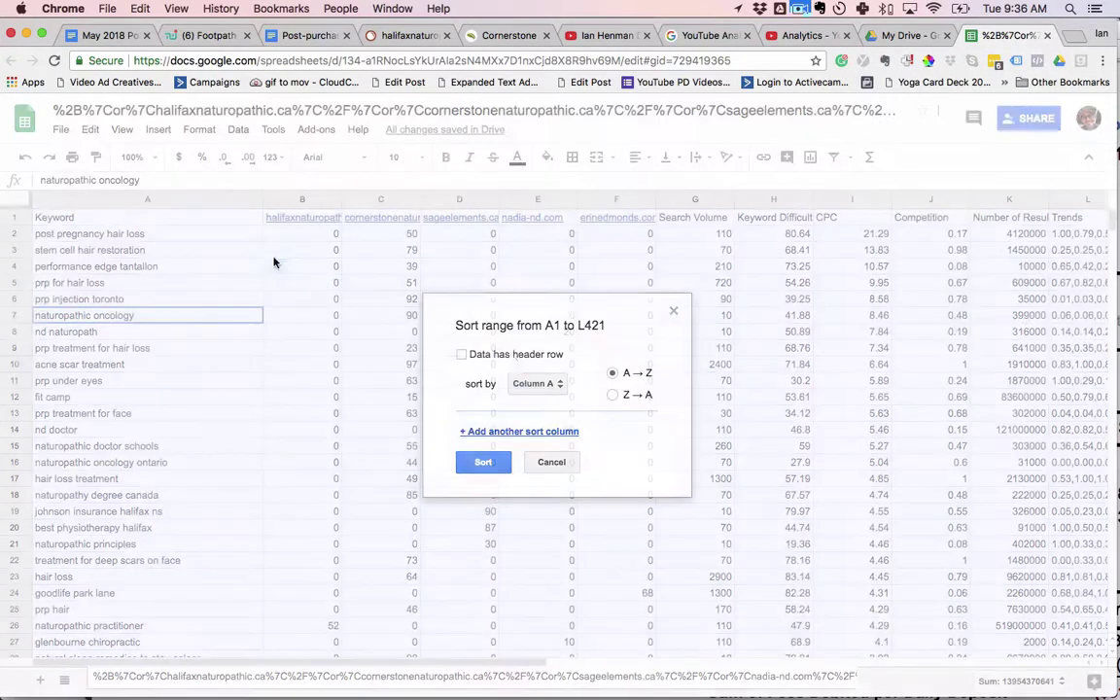
left_click(463, 354)
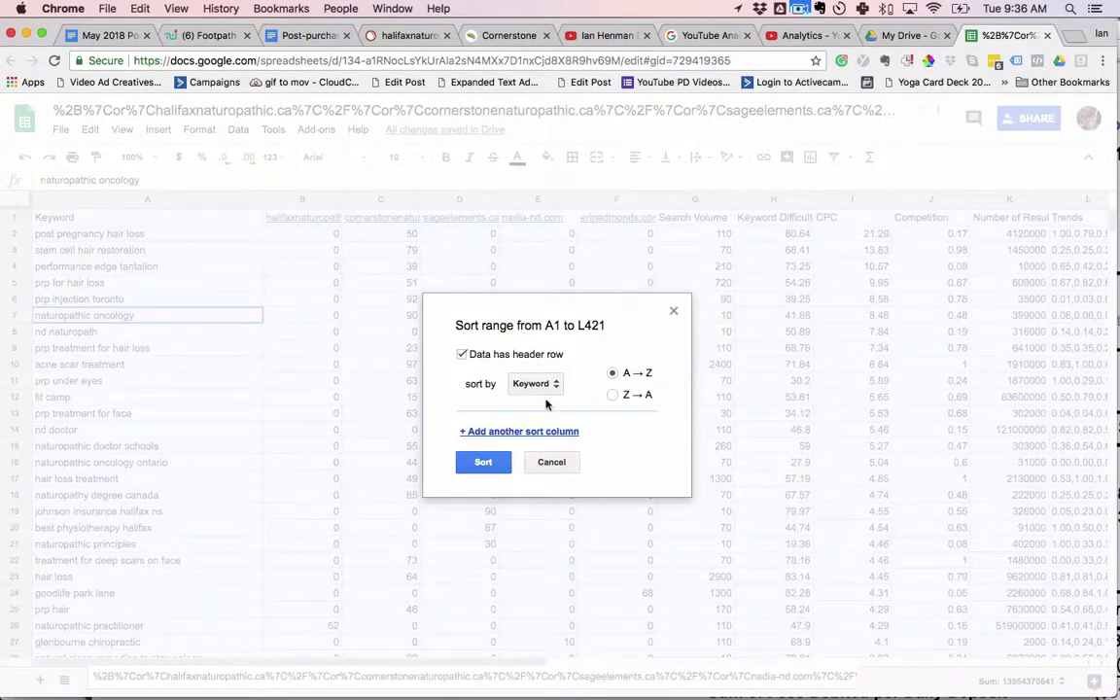
left_click(482, 461)
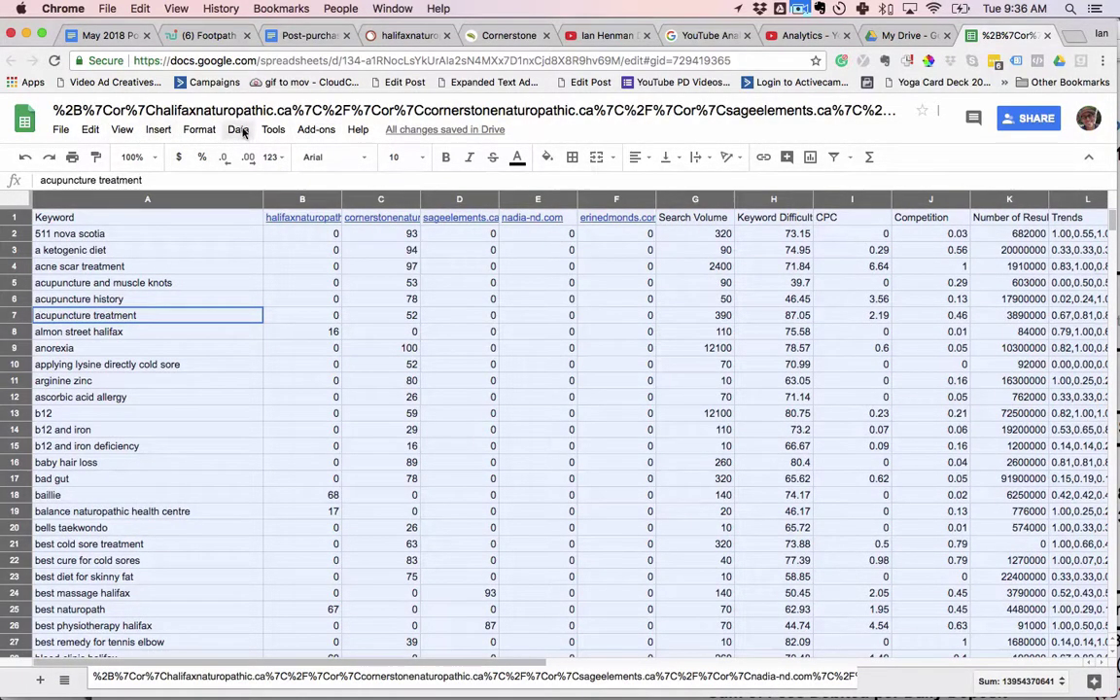
- Sort the whole keyword sheet by Search Volume in Z → A order, treating the first row as a header
left_click(274, 131)
mouse_move(237, 130)
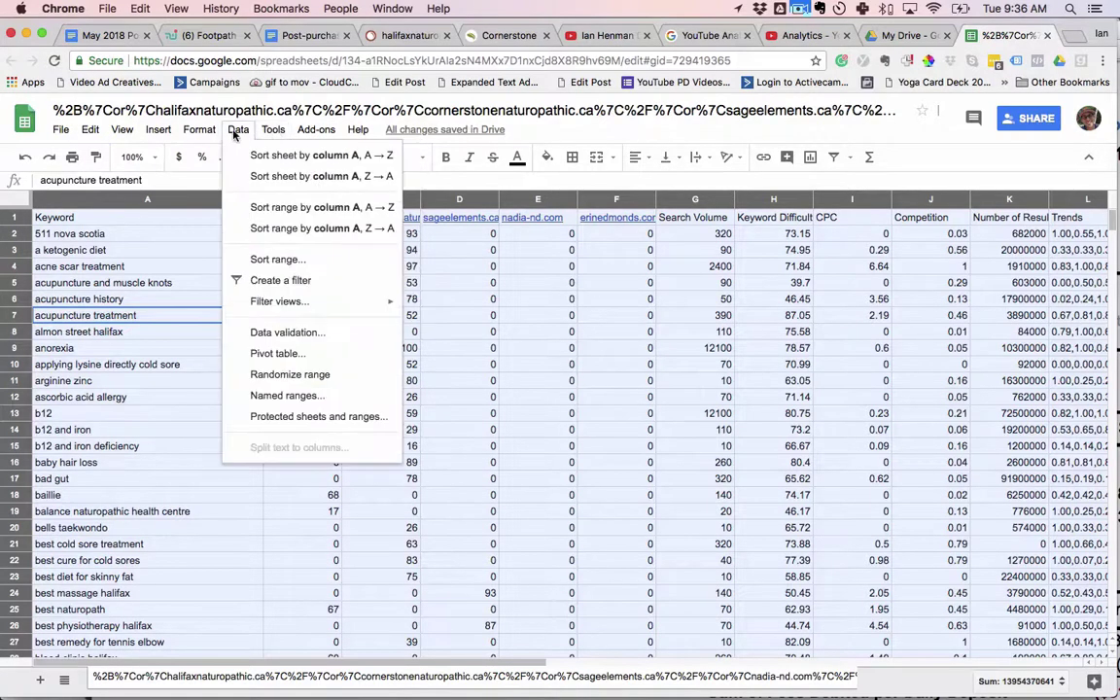
left_click(261, 257)
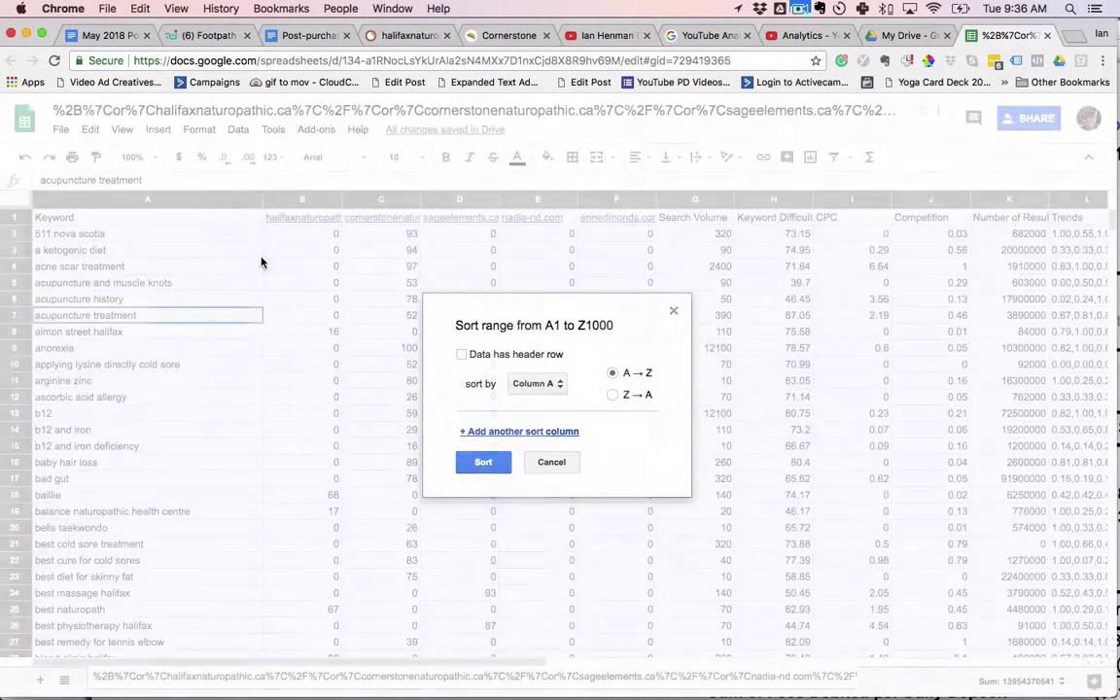
left_click(463, 354)
left_click(538, 386)
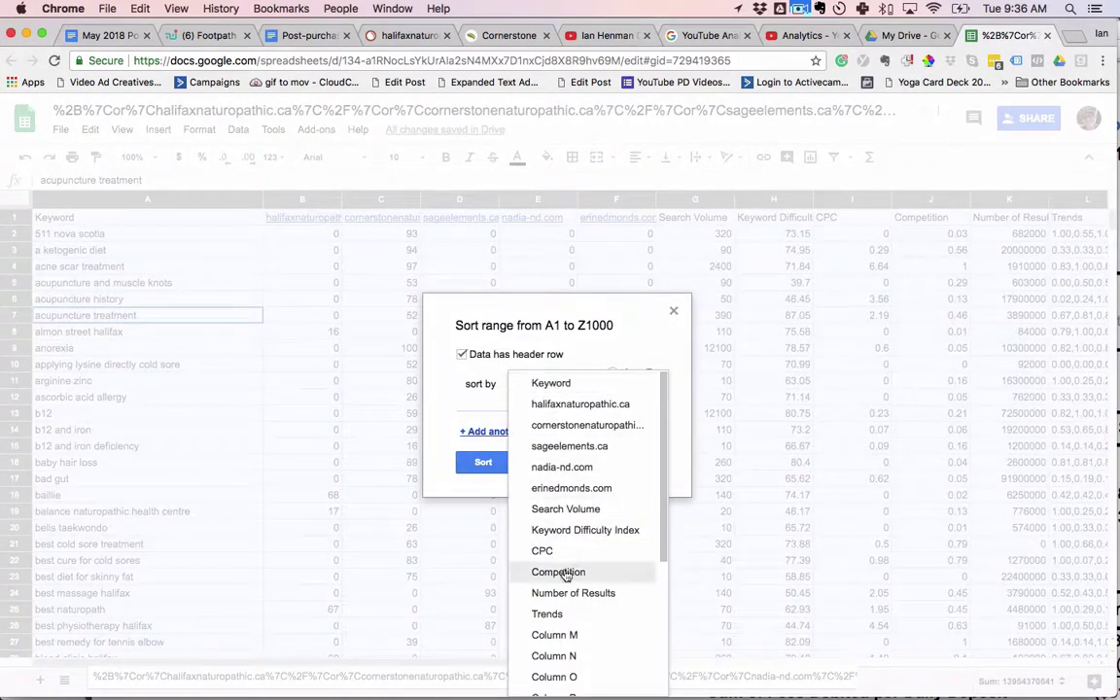
left_click(573, 510)
left_click(613, 394)
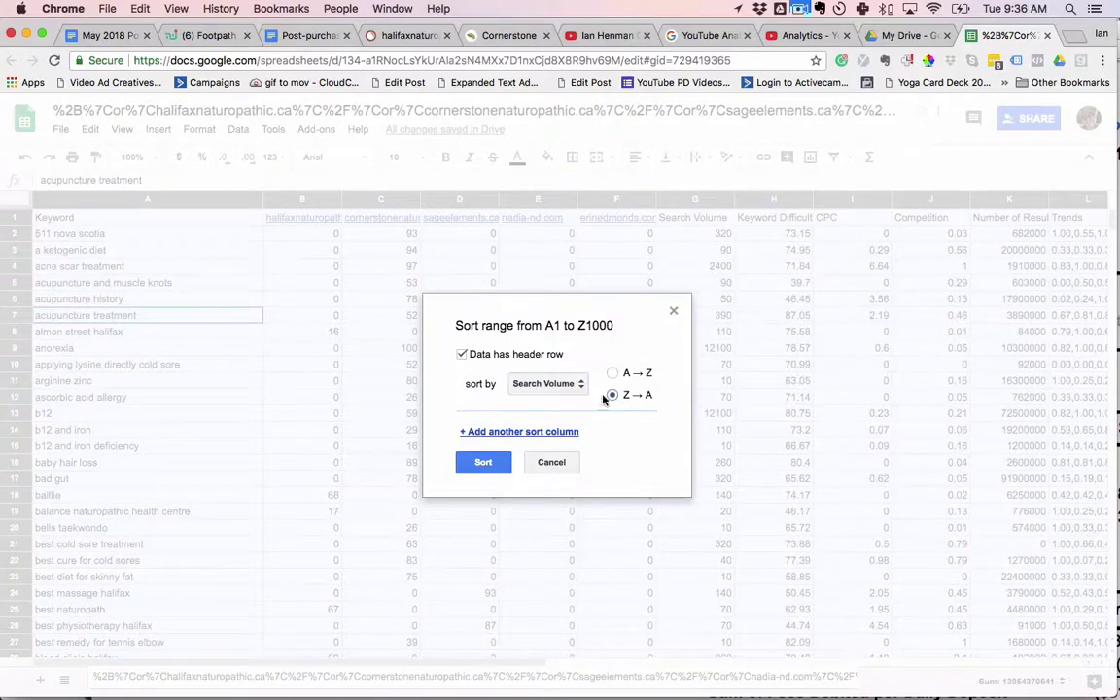
left_click(483, 463)
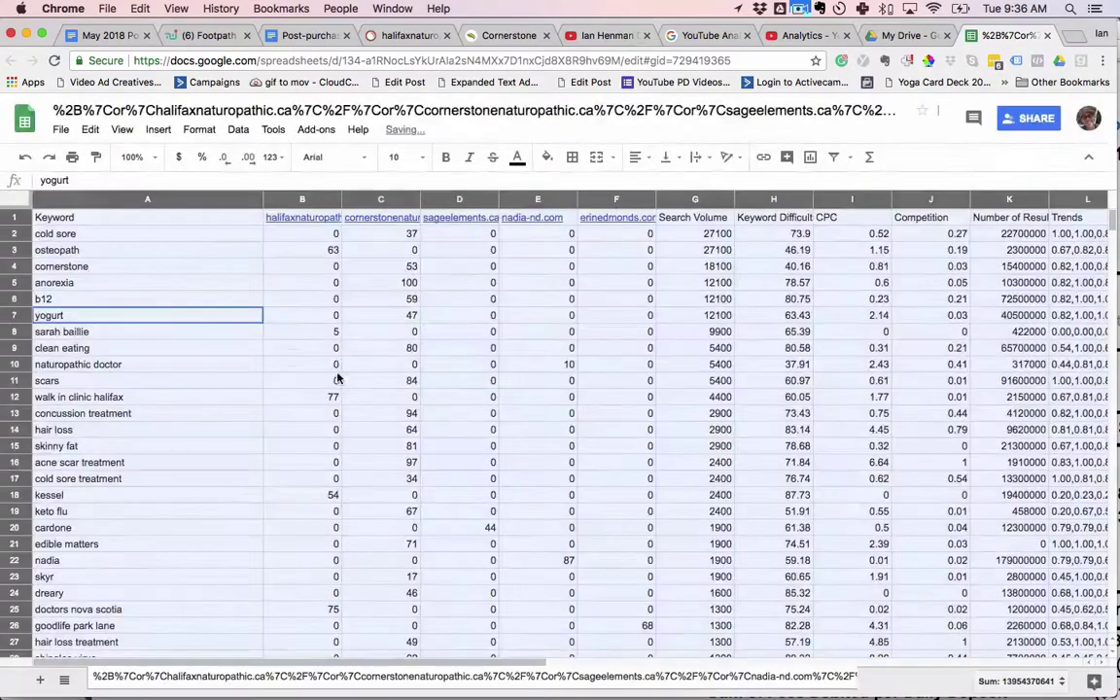
- Clear the irrelevant keywords cold sore, osteopath, anorexia and b12 from the Keyword column, keeping cornerstone
left_click(276, 337)
left_click(77, 236)
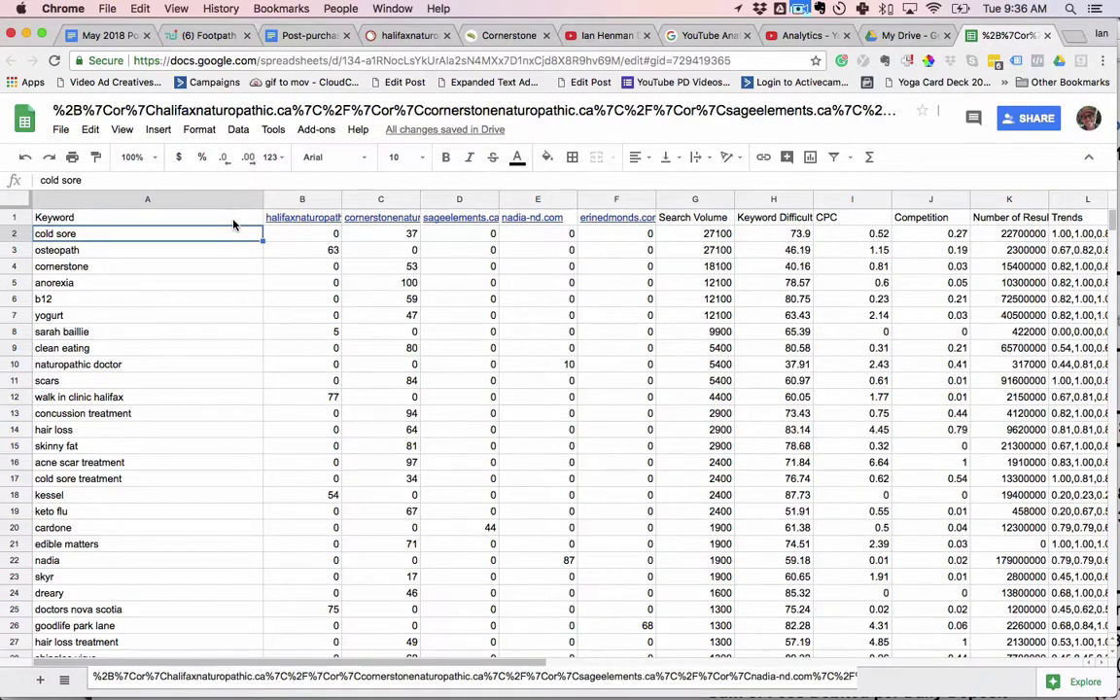
key("Delete")
key("Down")
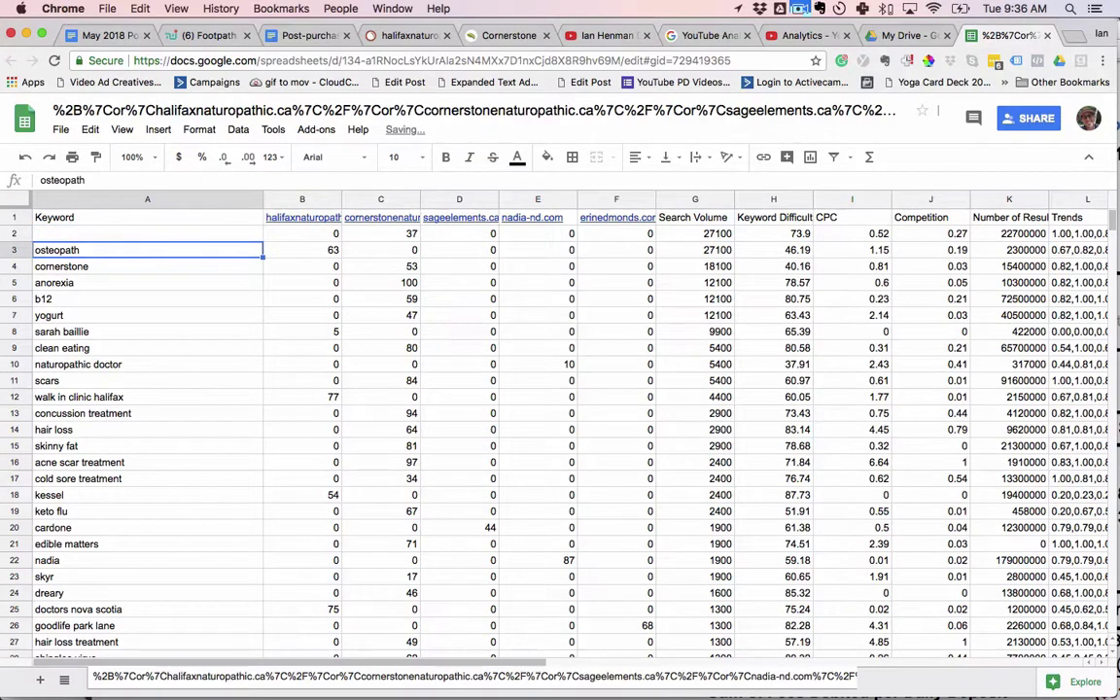
key("Delete")
key("Down")
key("Down")
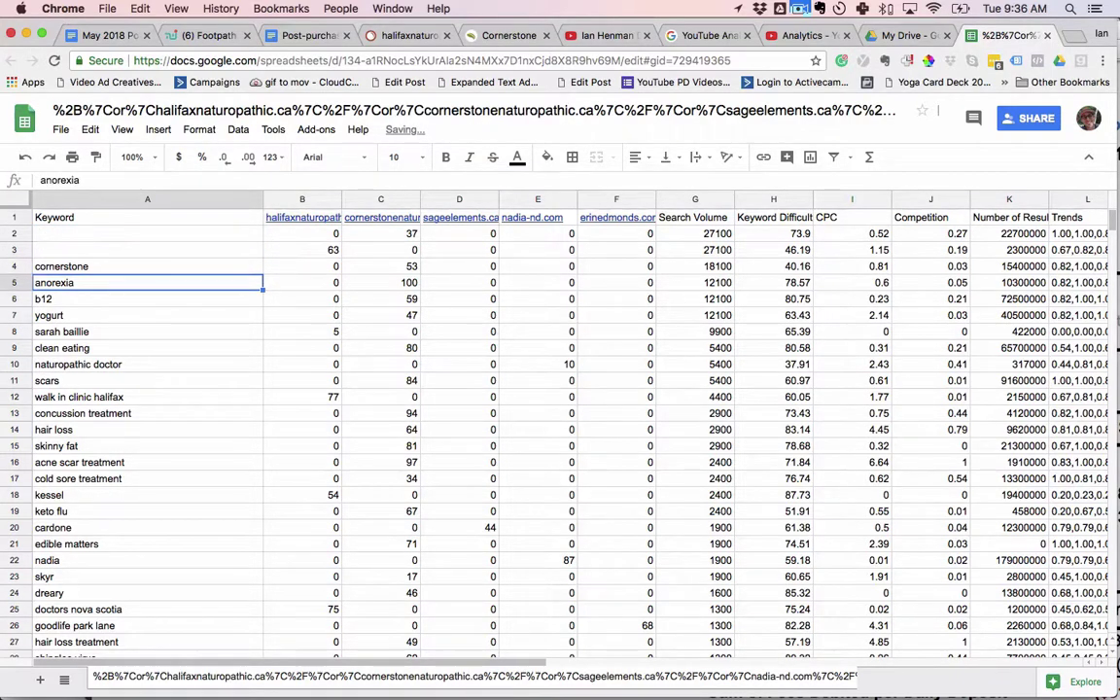
key("Delete")
key("Down")
key("Delete")
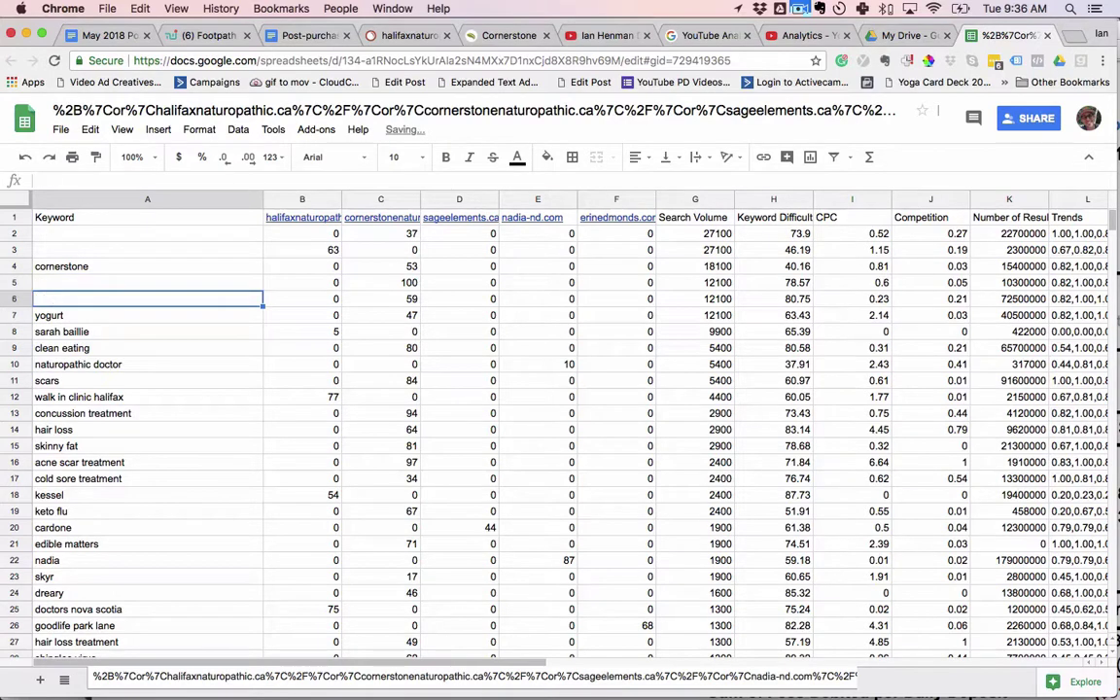
- Clear the keywords in A7 through A9, from yogurt to clean eating, and keep naturopathic doctor
key("Down")
key("Delete")
key("Down")
key("Delete")
key("Down")
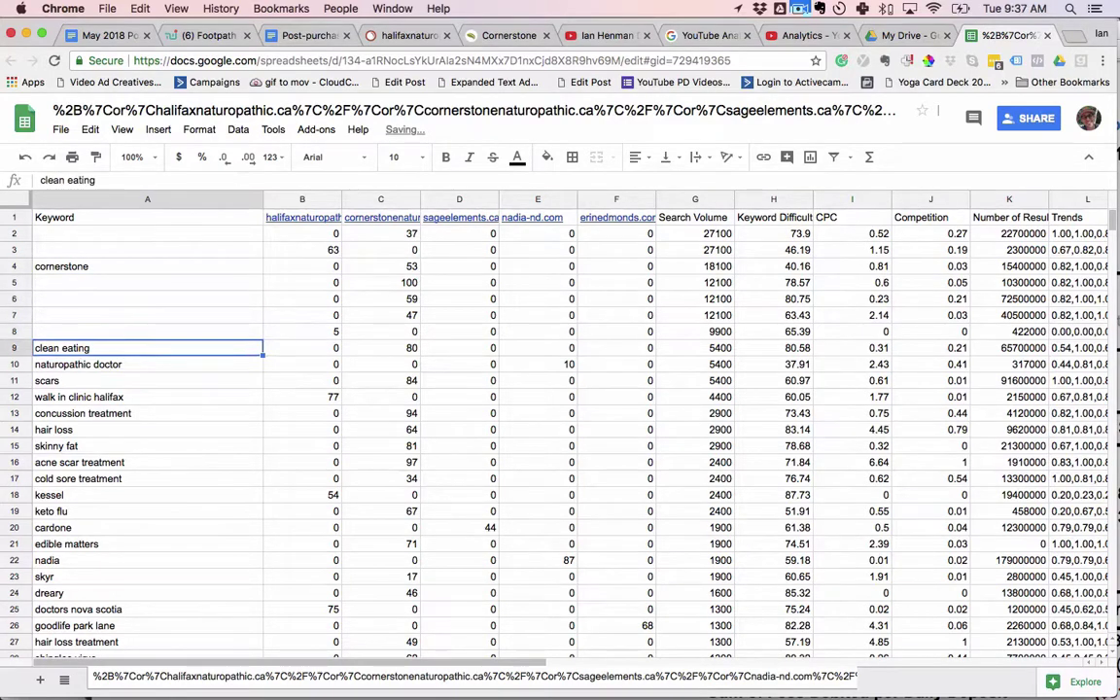
key("Delete")
key("Down")
key("Down")
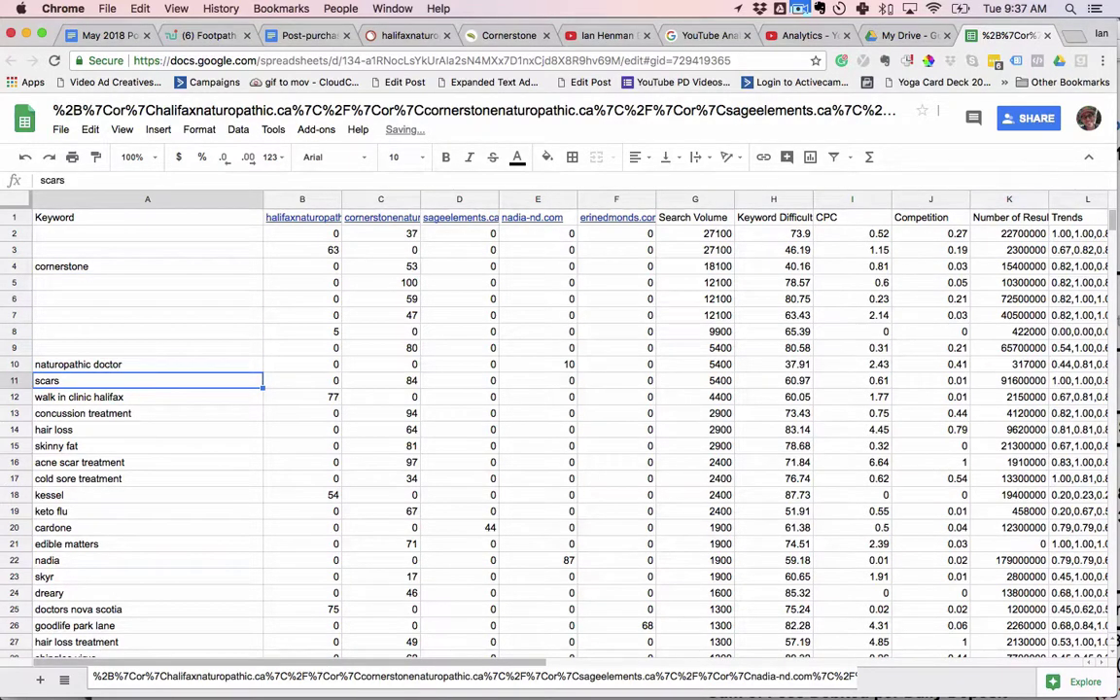
- Clear the keywords scars, walk in clinic halifax, concussion treatment, hair loss and skinny fat in A11 through A15
key("Delete")
key("Down")
key("Delete")
key("Down")
key("Delete")
key("Down")
key("Delete")
key("Down")
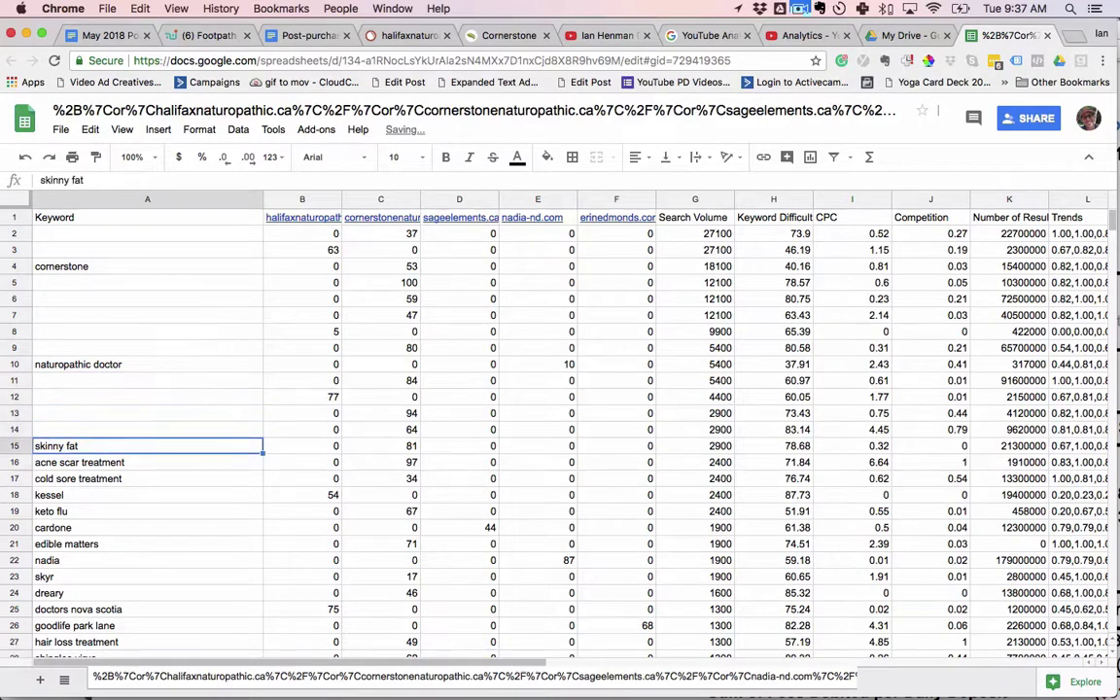
key("Delete")
- Try clearing the keywords in A16 and A17, and undo both deletions
key("Down")
key("Delete")
key("Down")
key("Delete")
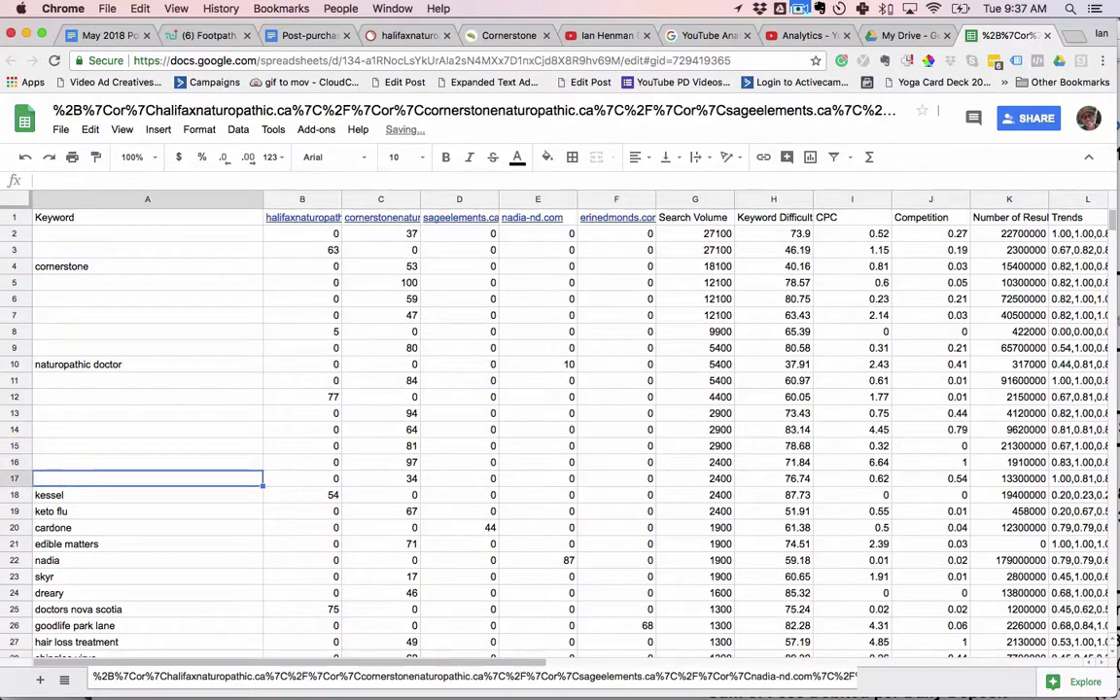
key("super+z")
key("super+z")
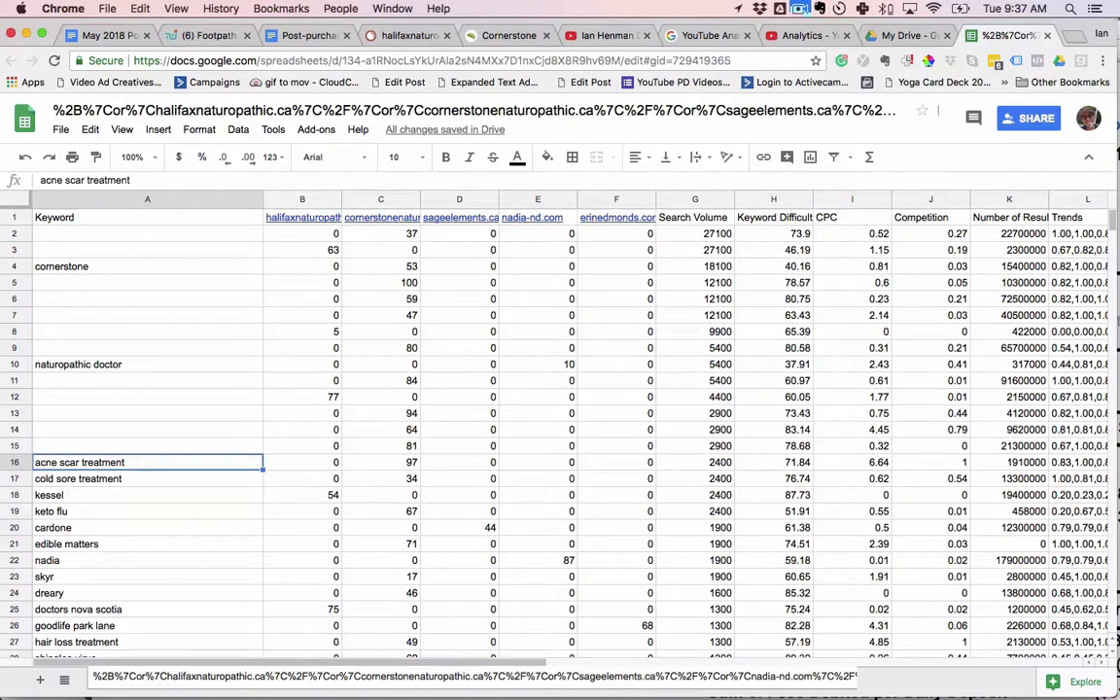
- Enlarge the page view and clear the keywords acne scar treatment and cold sore treatment
key("shift+Down")
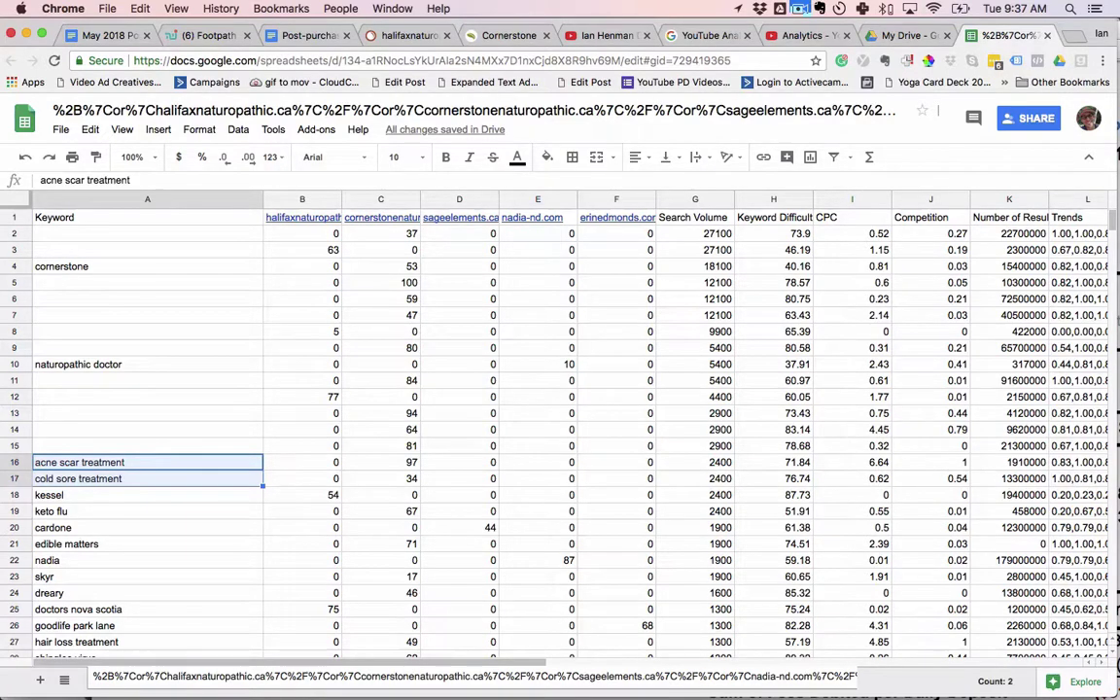
left_click(84, 365)
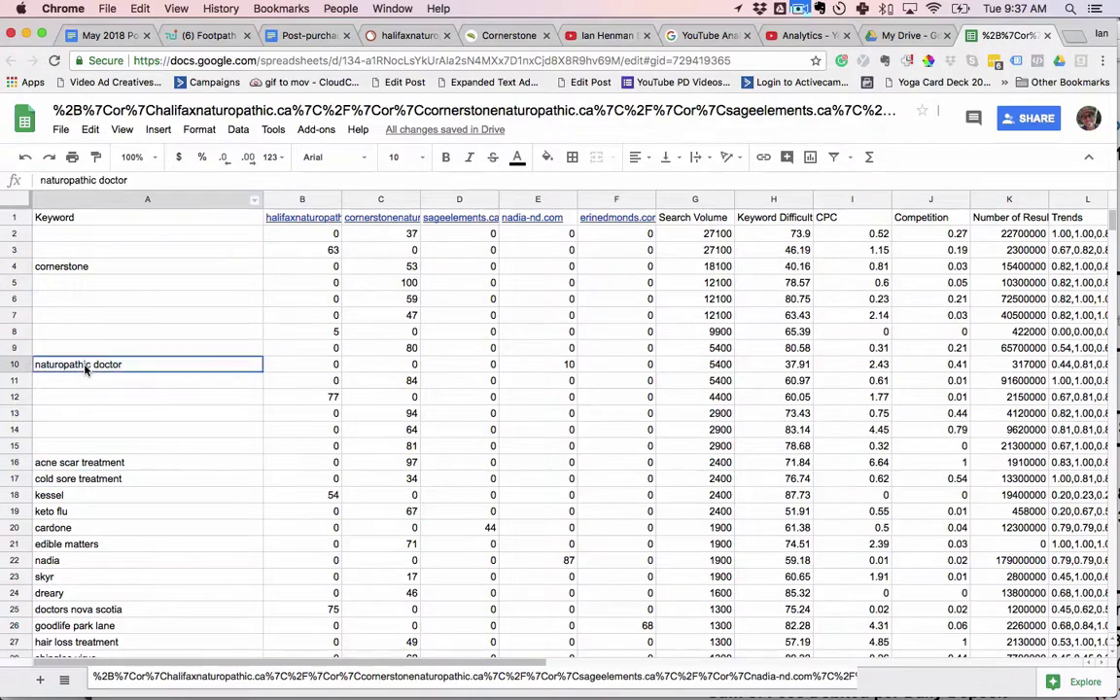
key("super+equal")
key("super+equal")
key("super+equal")
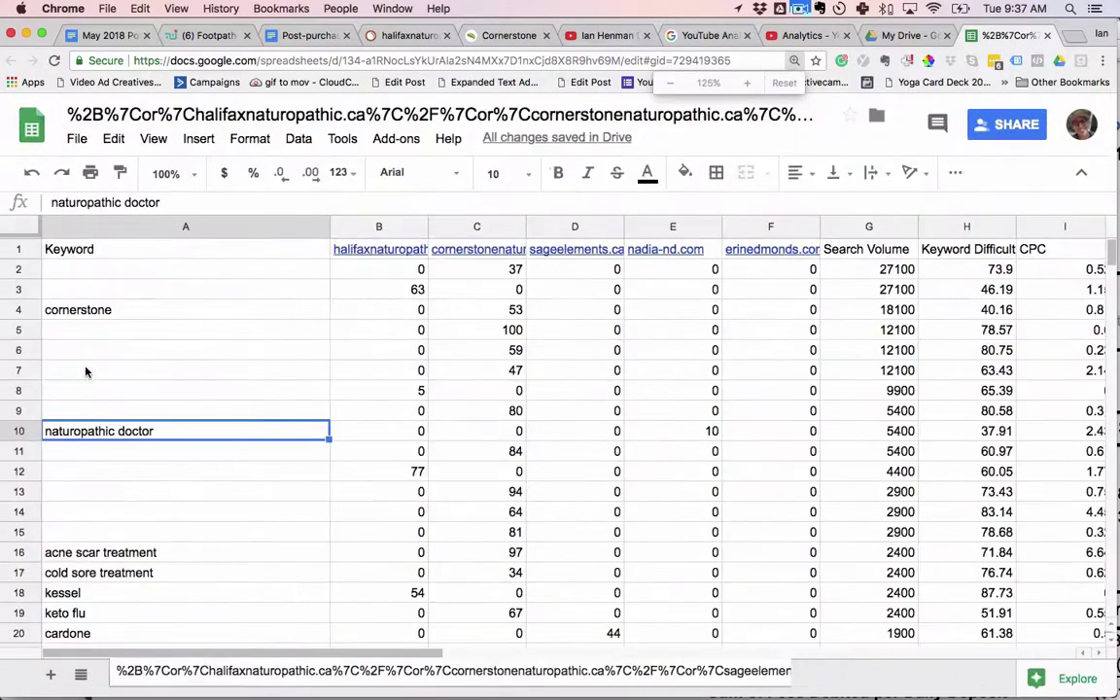
scroll(85, 370, "down", 5)
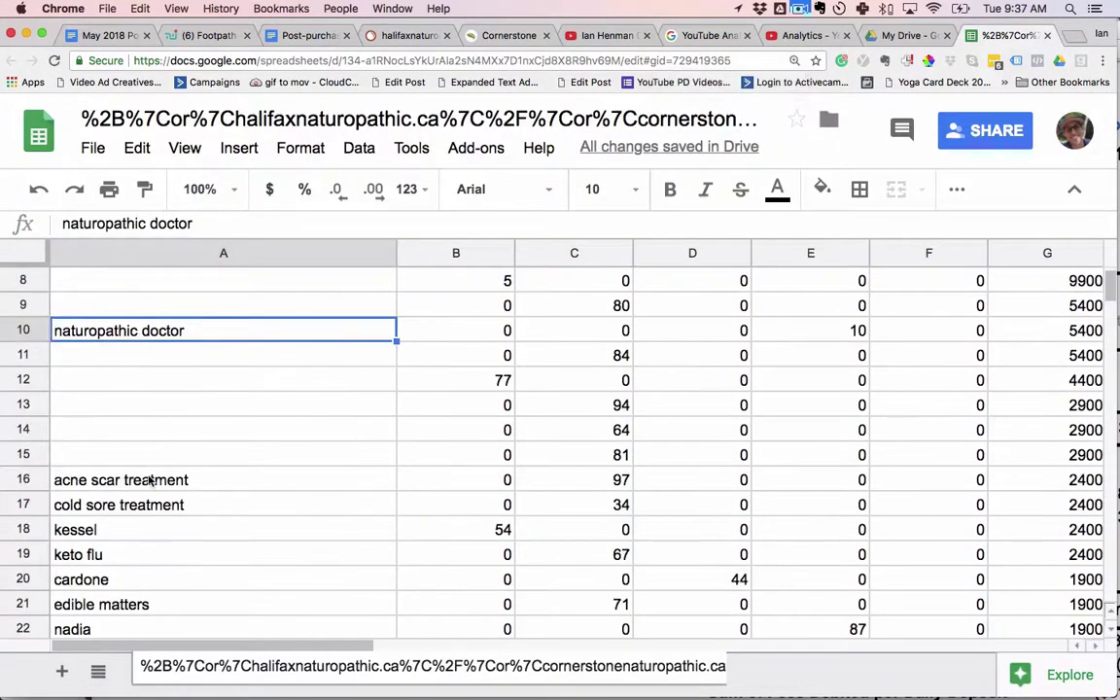
left_click(152, 482)
key("Delete")
key("Down")
key("Delete")
key("Down")
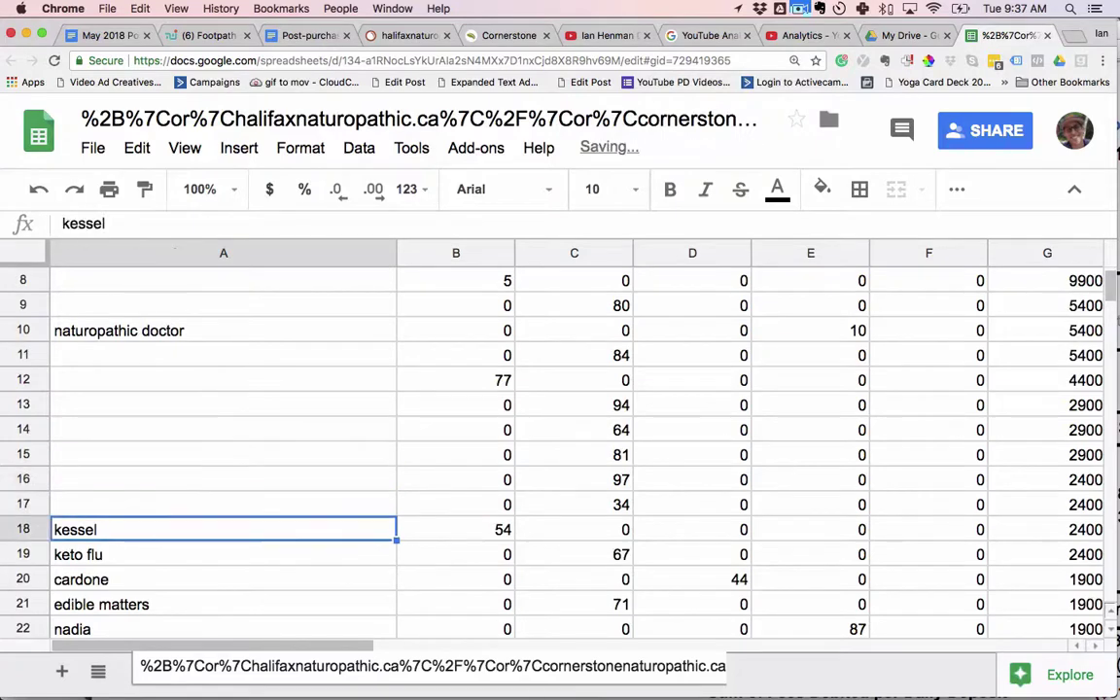
- Clear the keywords kessel, keto flu, cardone and edible matters in A18 through A21
key("Delete")
key("Down")
key("Delete")
key("Down")
key("Delete")
key("Down")
key("Delete")
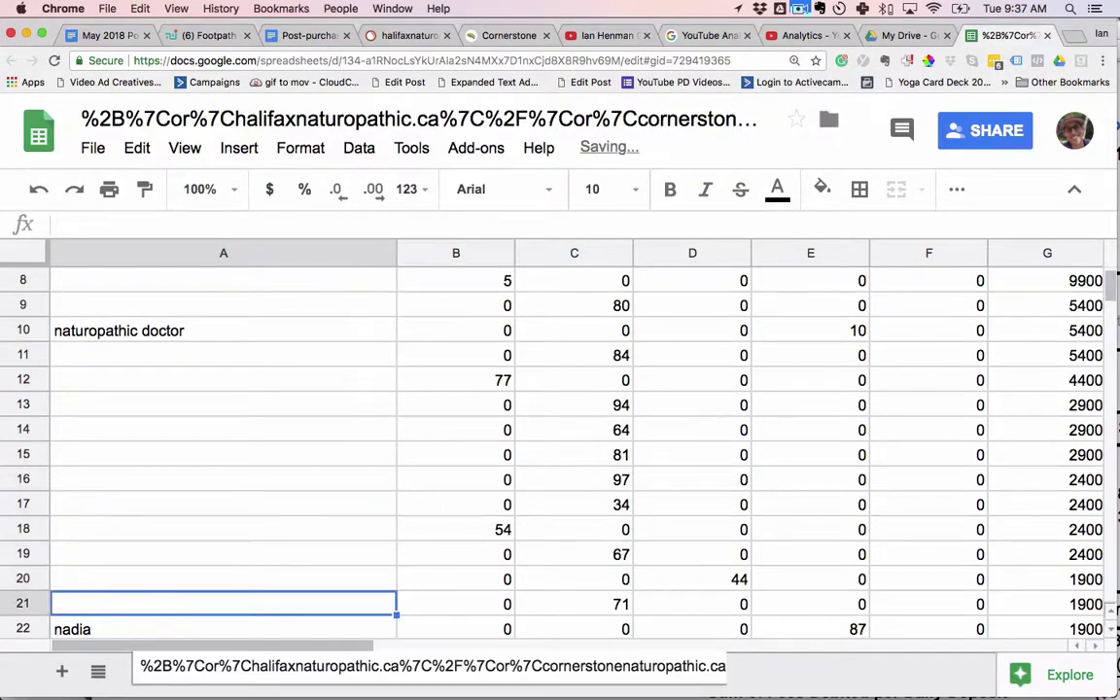
scroll(450, 335, "down", 7)
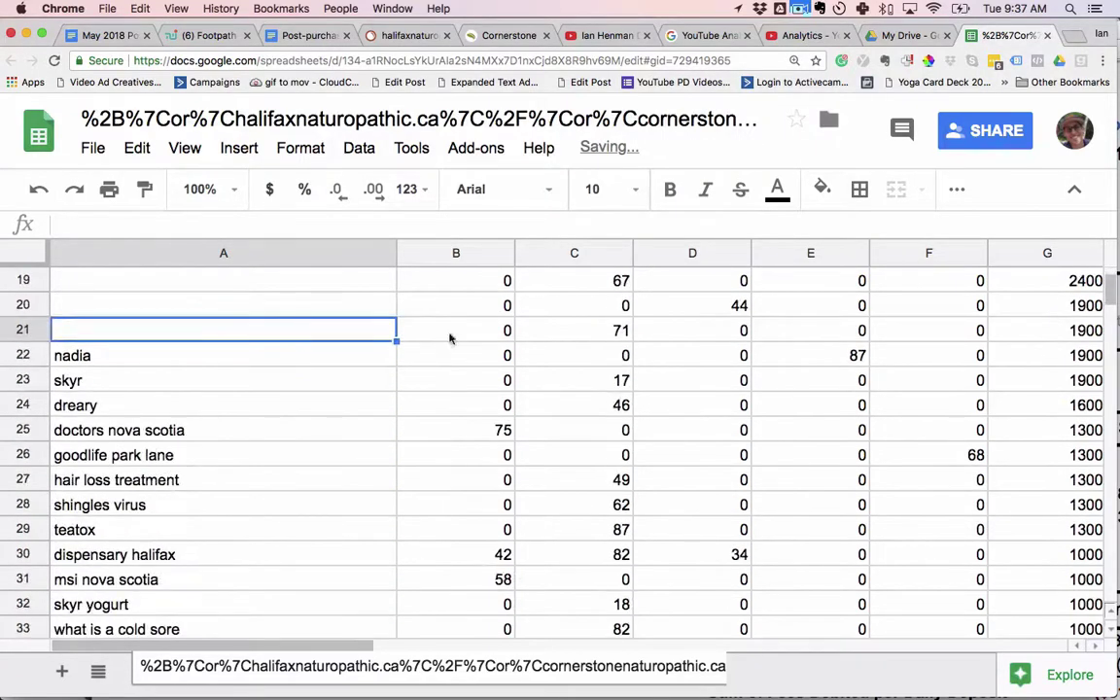
left_click(806, 9)
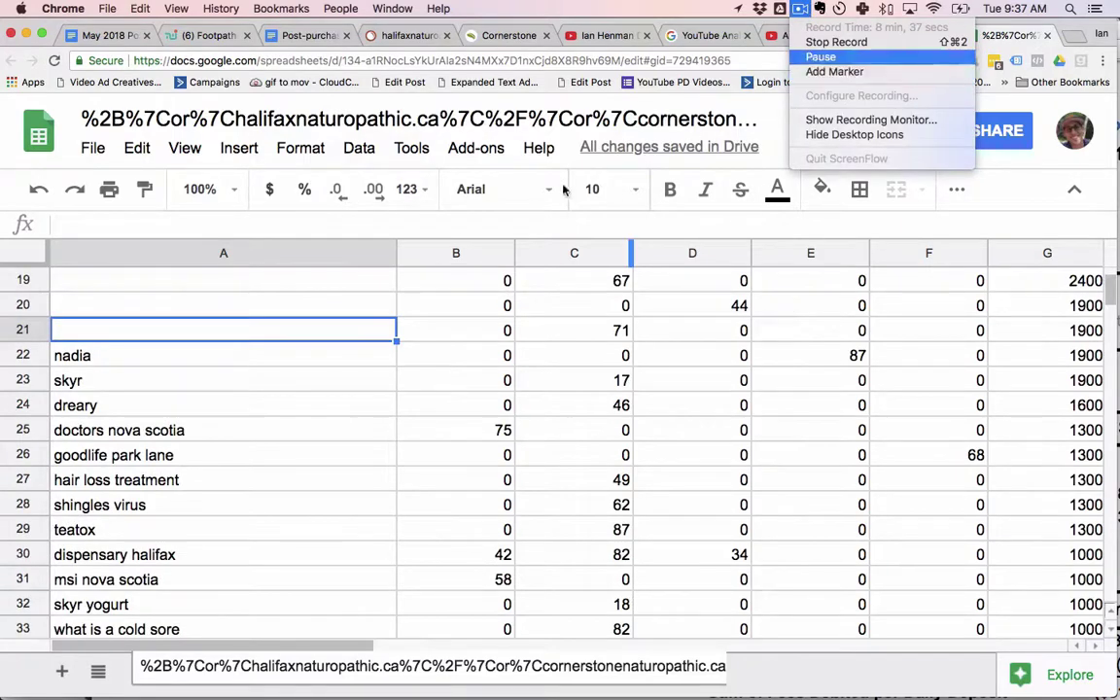
left_click(893, 57)
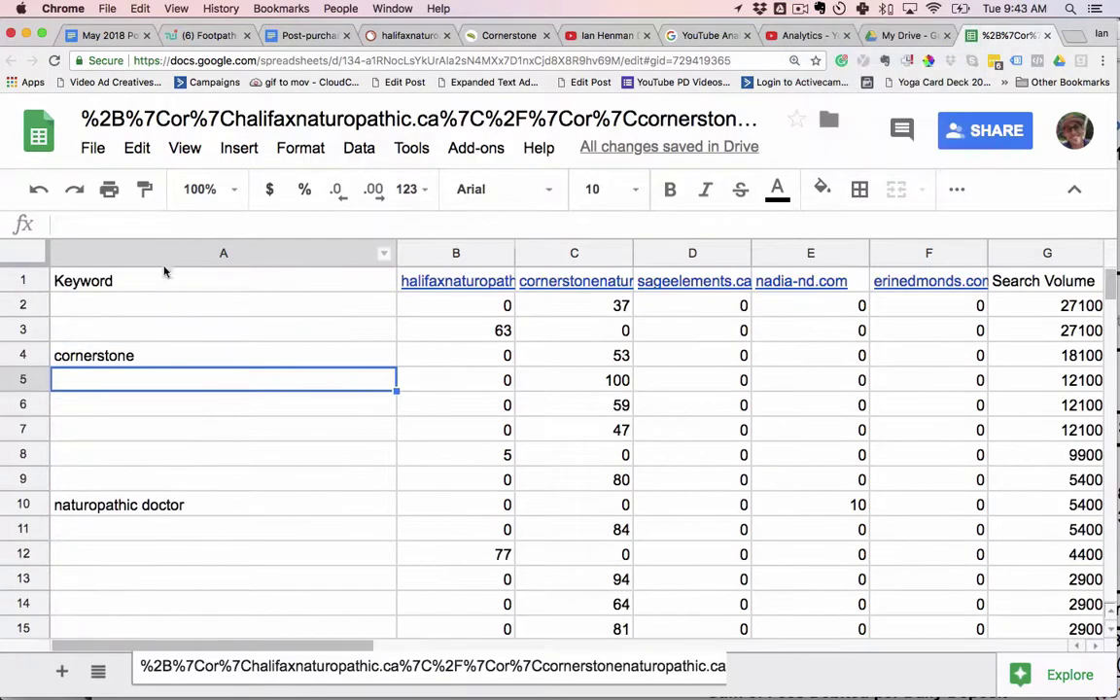
- Sort the whole sheet by Keyword in A → Z order, treating the first row as a header
scroll(233, 326, "down", 2)
scroll(233, 326, "down", 13)
scroll(227, 325, "up", 14)
left_click(226, 328)
key("ctrl+a")
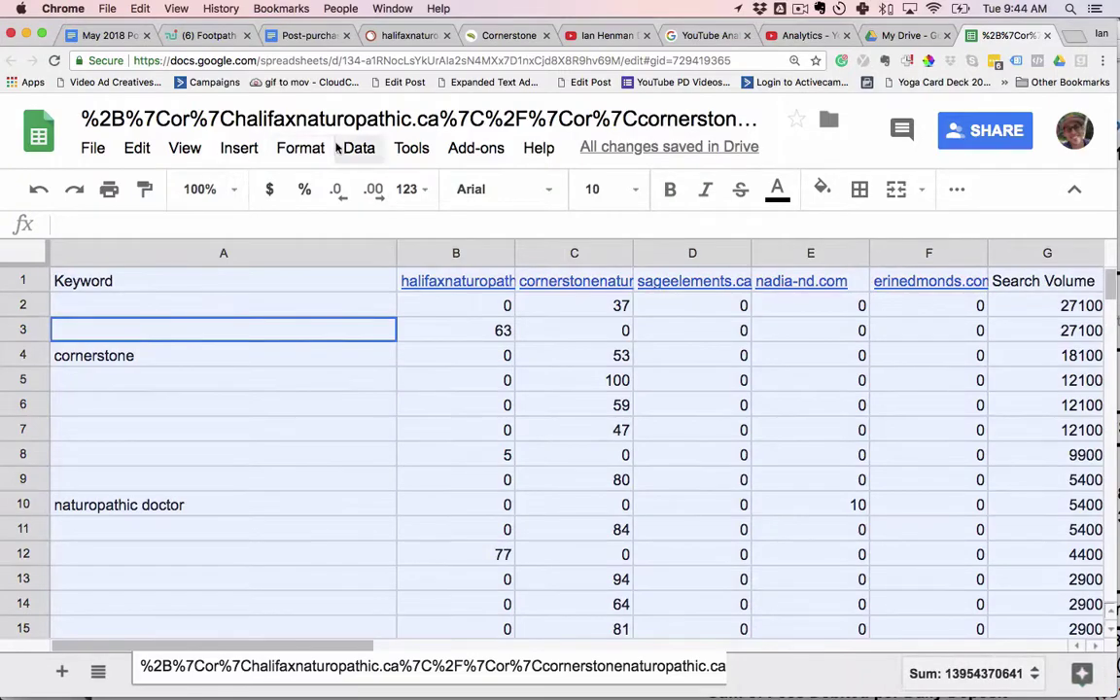
left_click(354, 148)
left_click(408, 344)
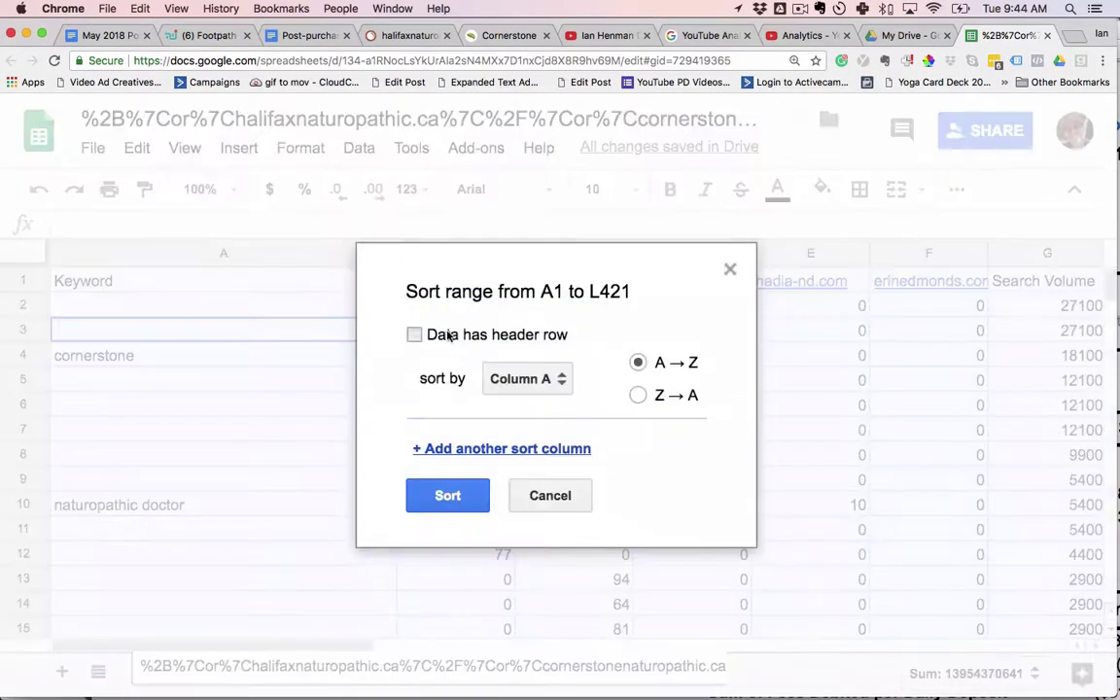
left_click(414, 335)
left_click(521, 380)
left_click(521, 380)
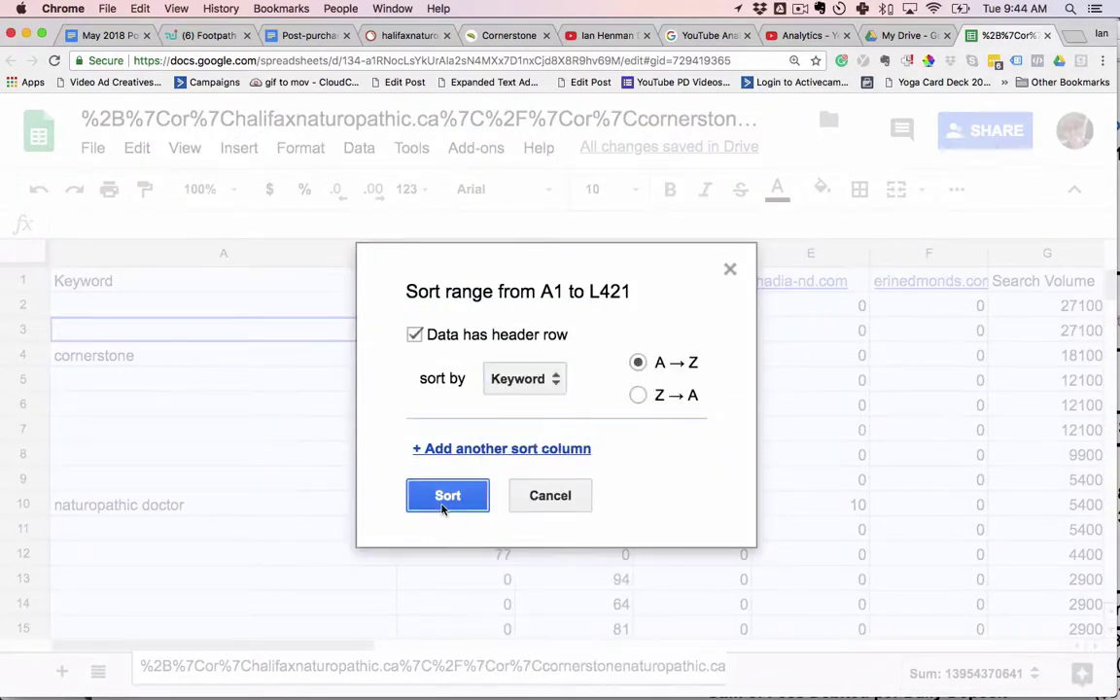
left_click(446, 496)
- Examine the sorted Keyword column from the first blank keyword rows back up to the header
scroll(218, 366, "down", 15)
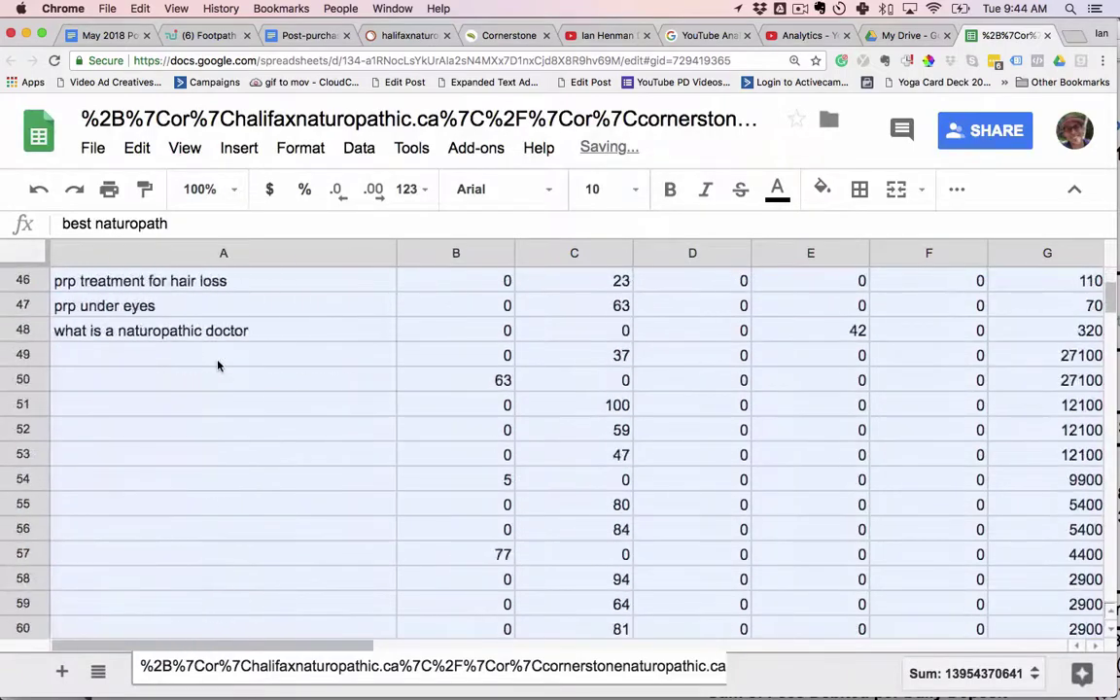
left_click(117, 307)
left_click(260, 352)
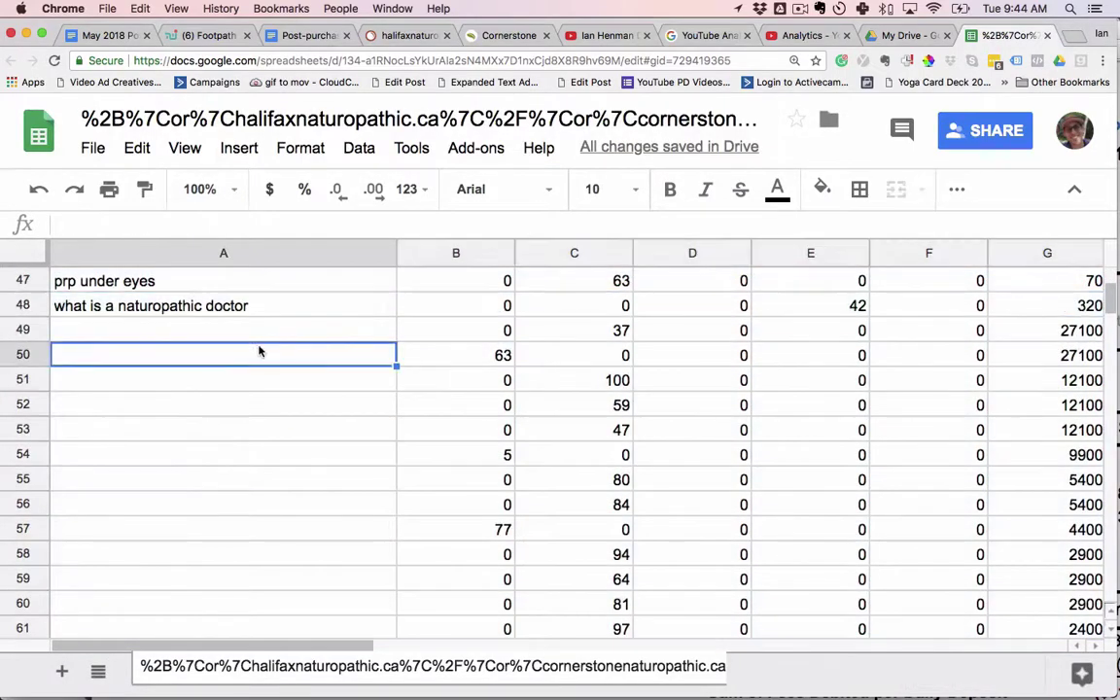
scroll(258, 352, "up", 3)
scroll(258, 352, "up", 2)
key("super+equal")
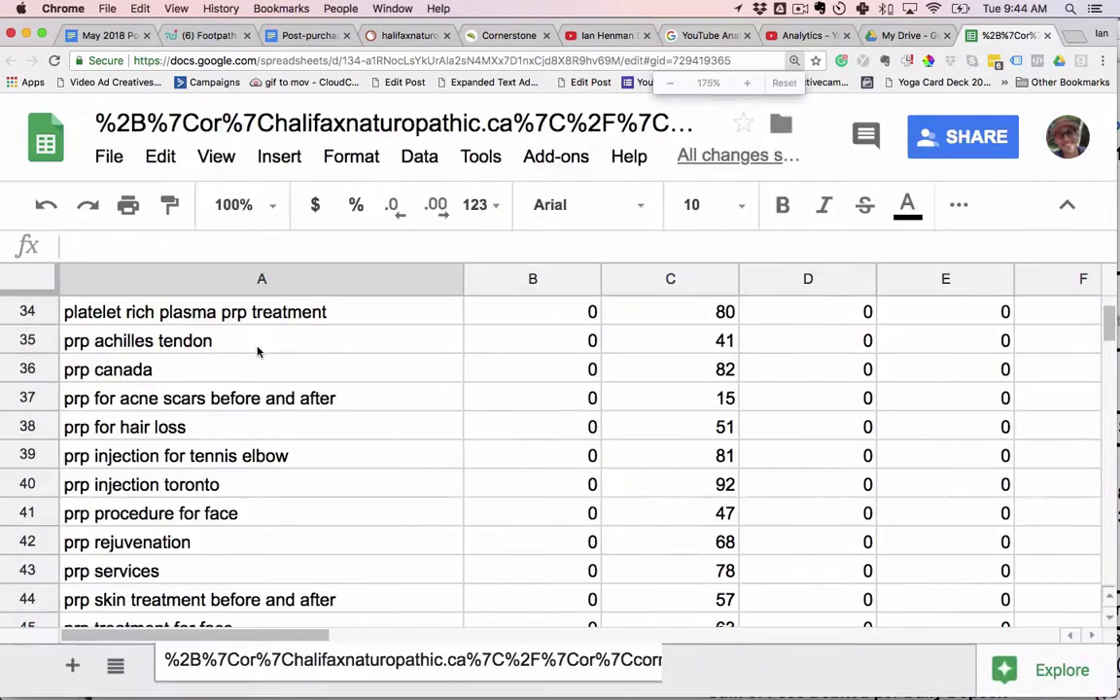
scroll(266, 357, "right", 10)
scroll(265, 357, "up", 4)
scroll(266, 357, "right", 5)
scroll(233, 366, "up", 4)
scroll(194, 375, "left", 10)
scroll(146, 408, "up", 3)
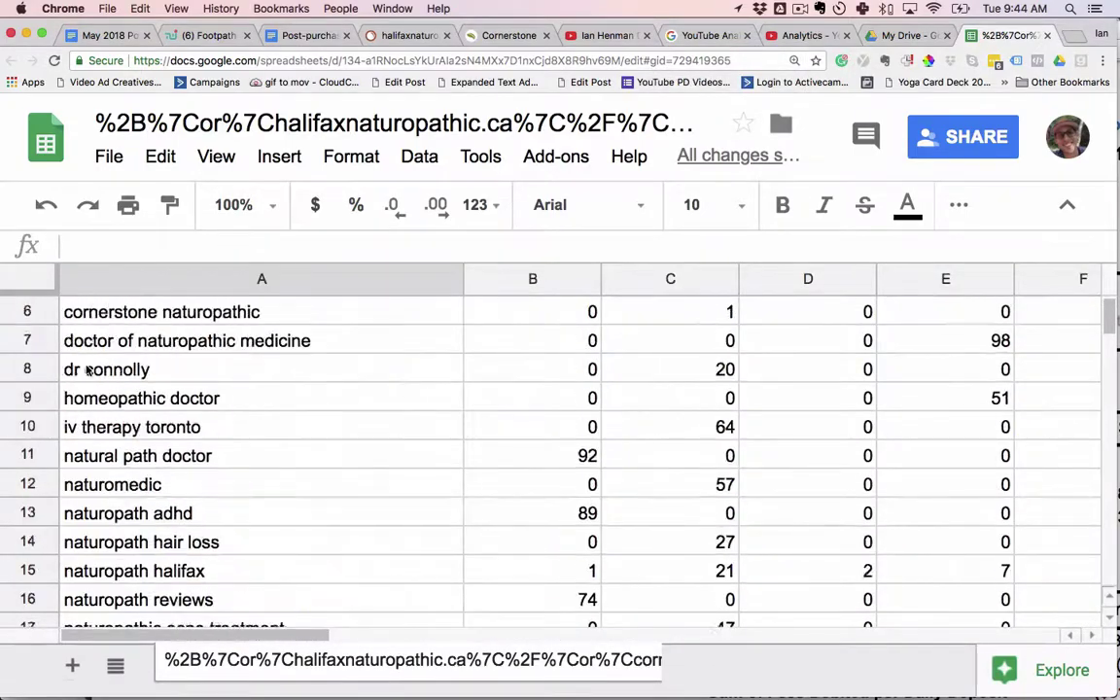
scroll(110, 379, "up", 2)
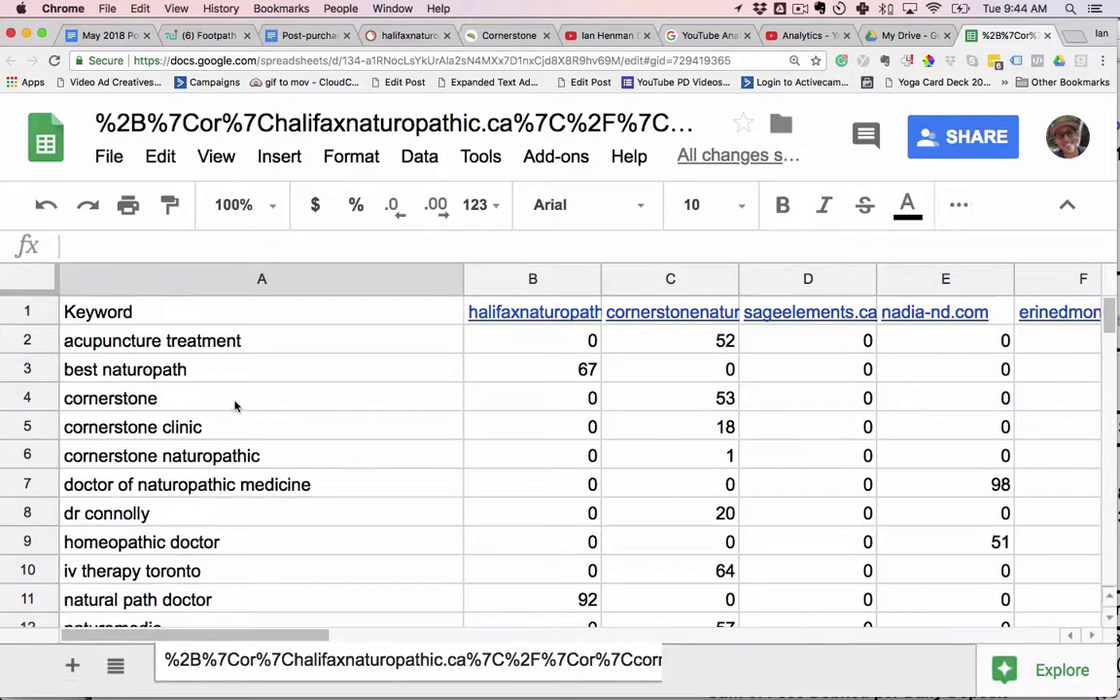
- Examine the sorted keywords from best naturopath in row 3 down to the naturopathic doctor terms around row 20
left_click(146, 372)
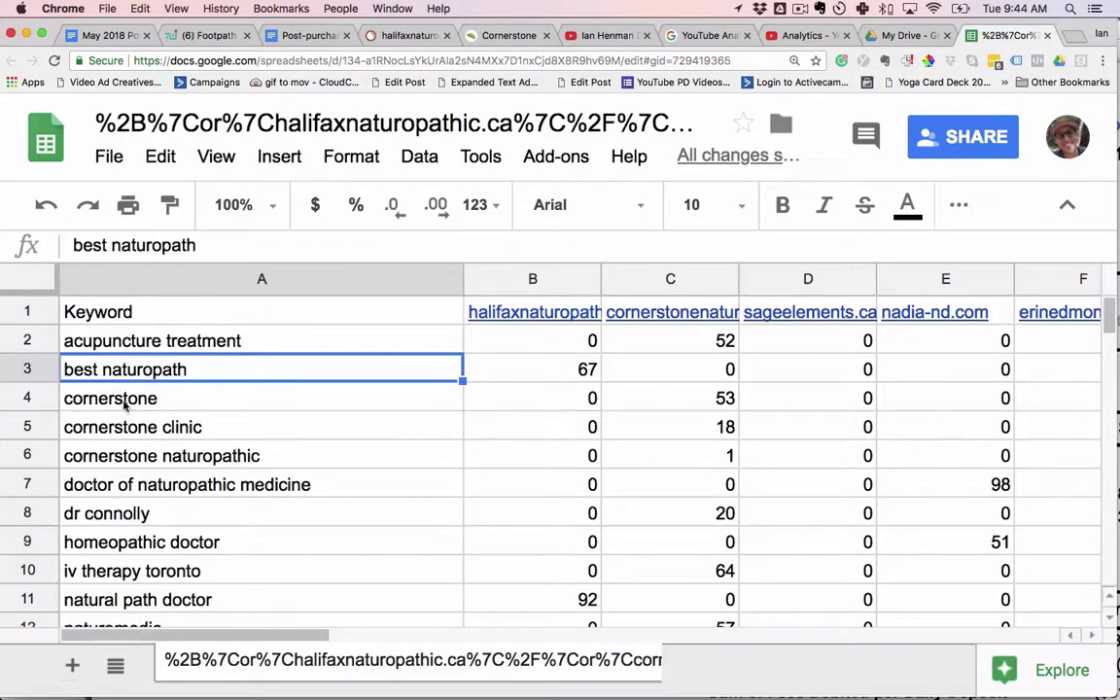
left_click(125, 397)
left_click(152, 434)
scroll(152, 434, "down", 1)
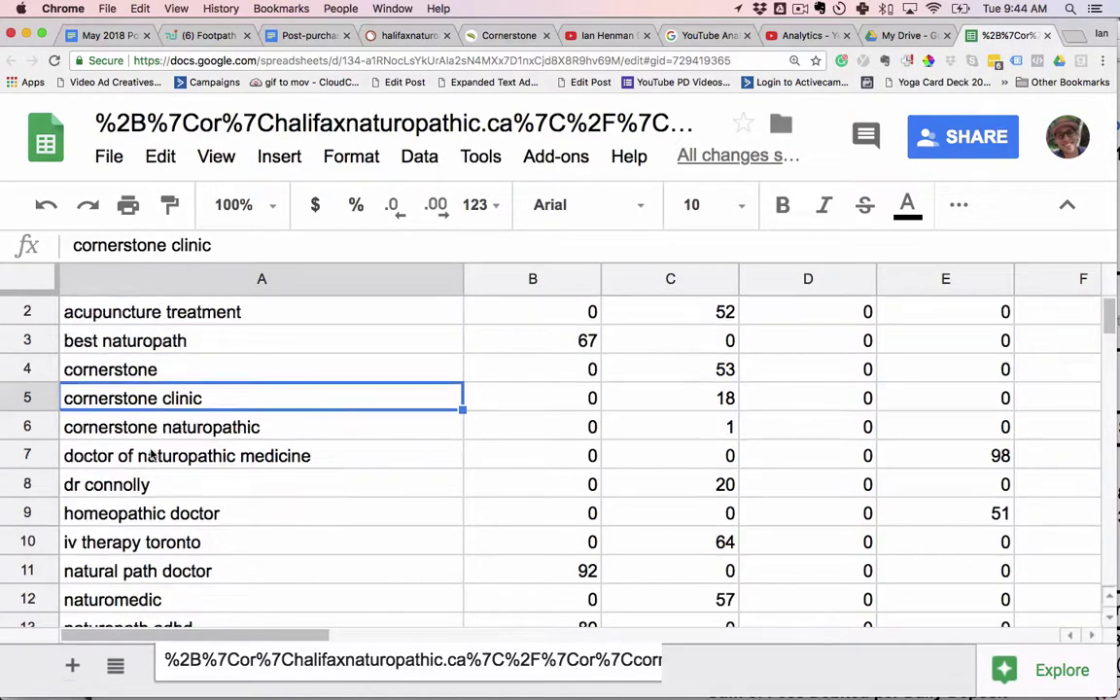
left_click(263, 486)
scroll(262, 475, "down", 1)
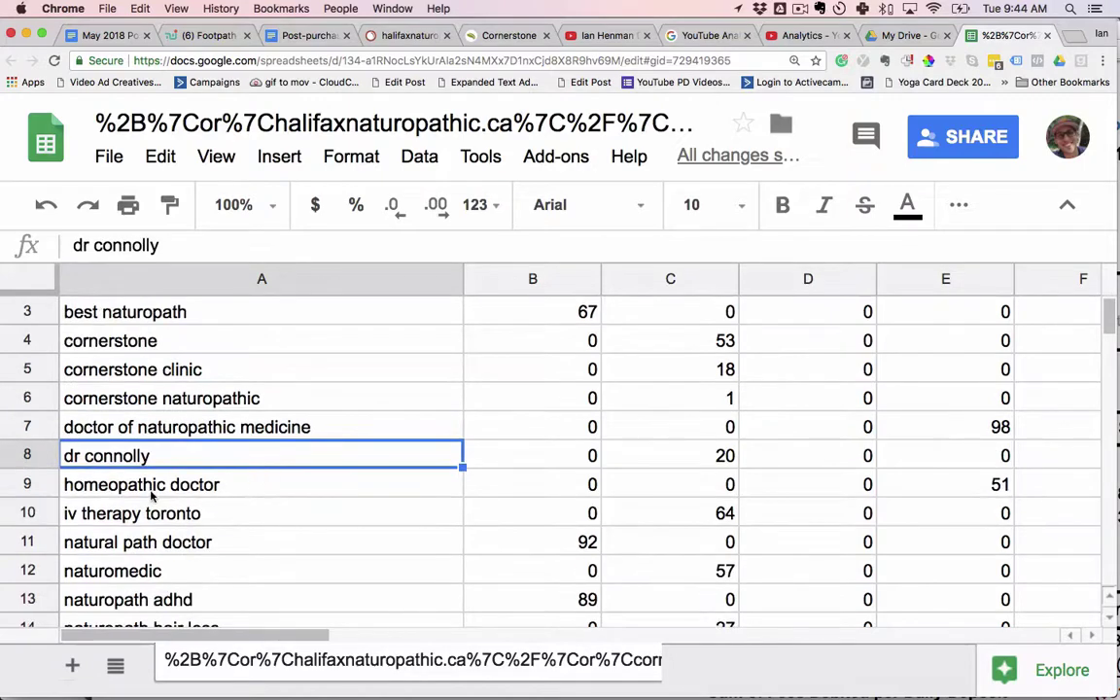
scroll(151, 496, "down", 2)
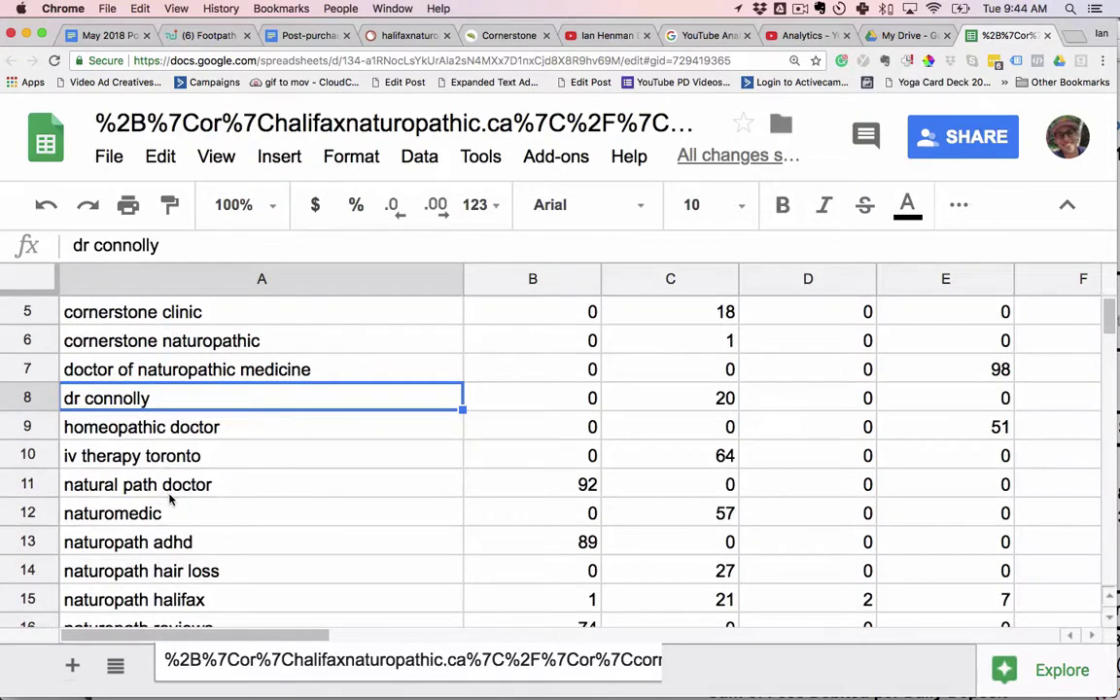
scroll(148, 468, "down", 1)
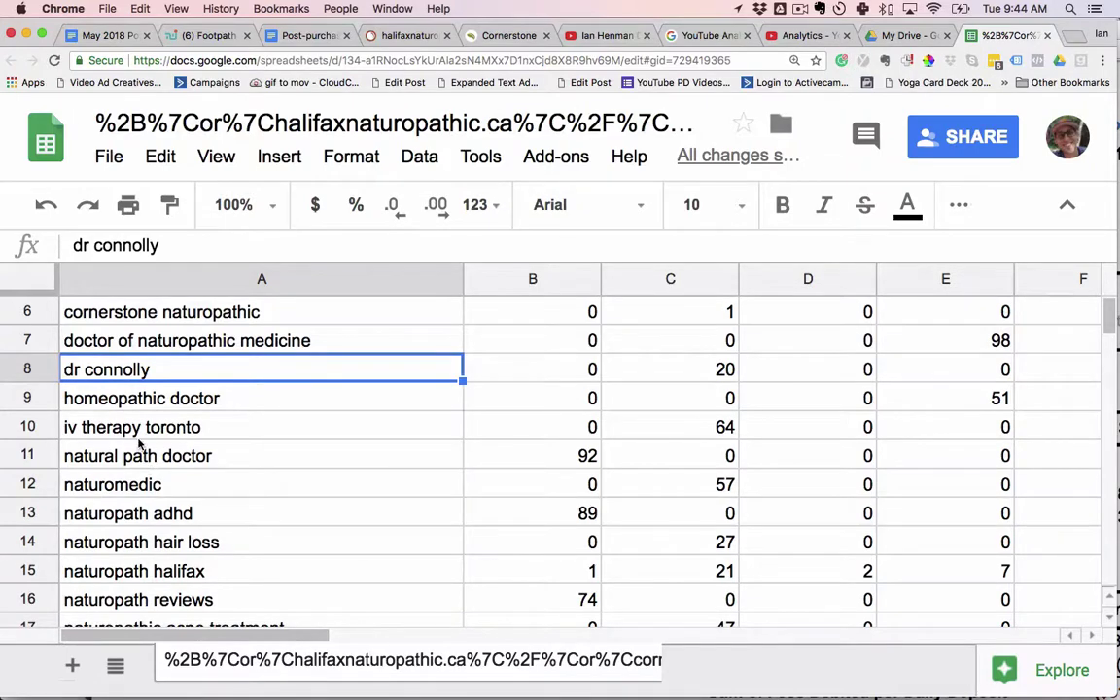
scroll(318, 474, "down", 1)
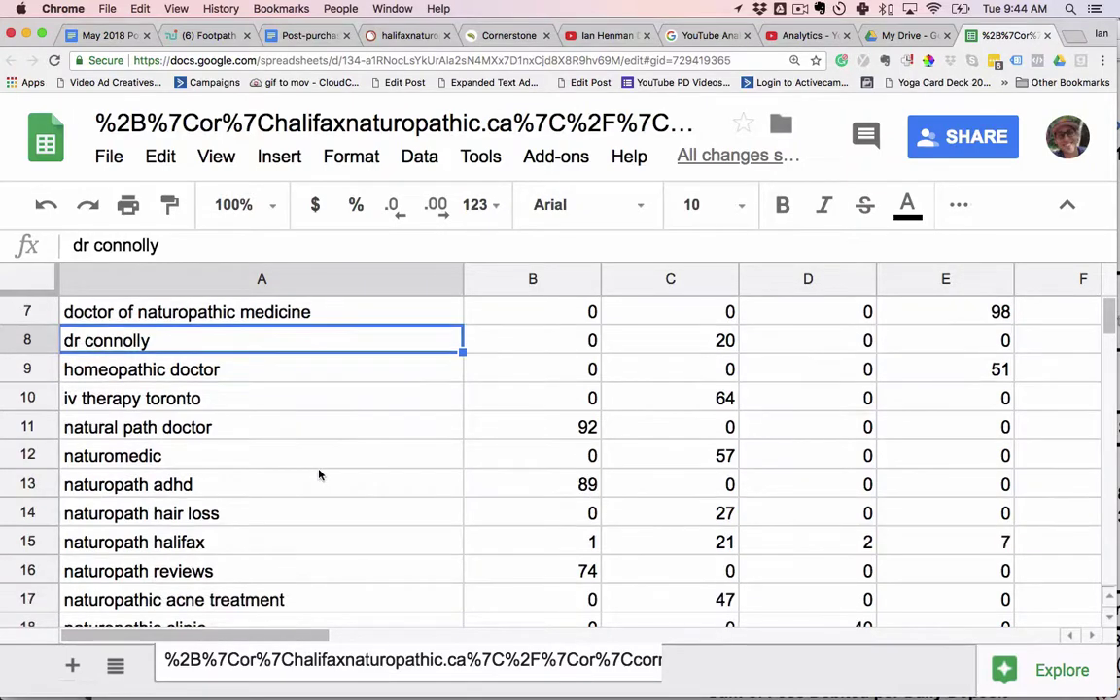
scroll(316, 474, "down", 2)
scroll(314, 474, "down", 1)
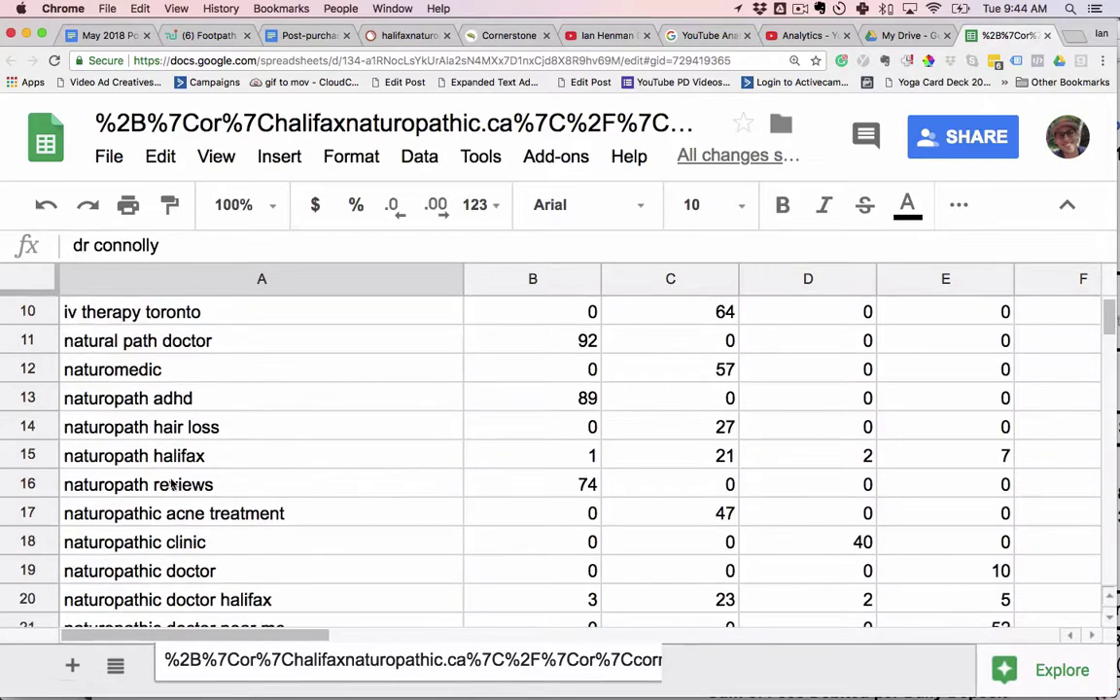
- Examine the naturopath and naturopathy keywords from naturopath hair loss in row 14 to naturopathy centre in row 28
left_click(86, 429)
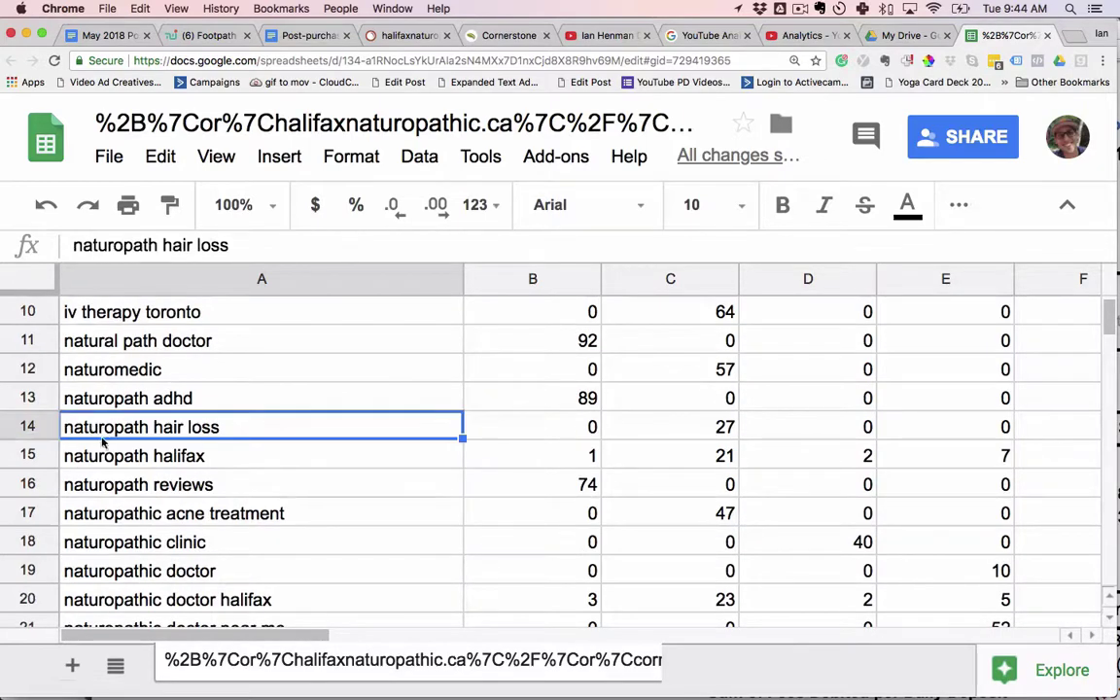
scroll(175, 450, "down", 8)
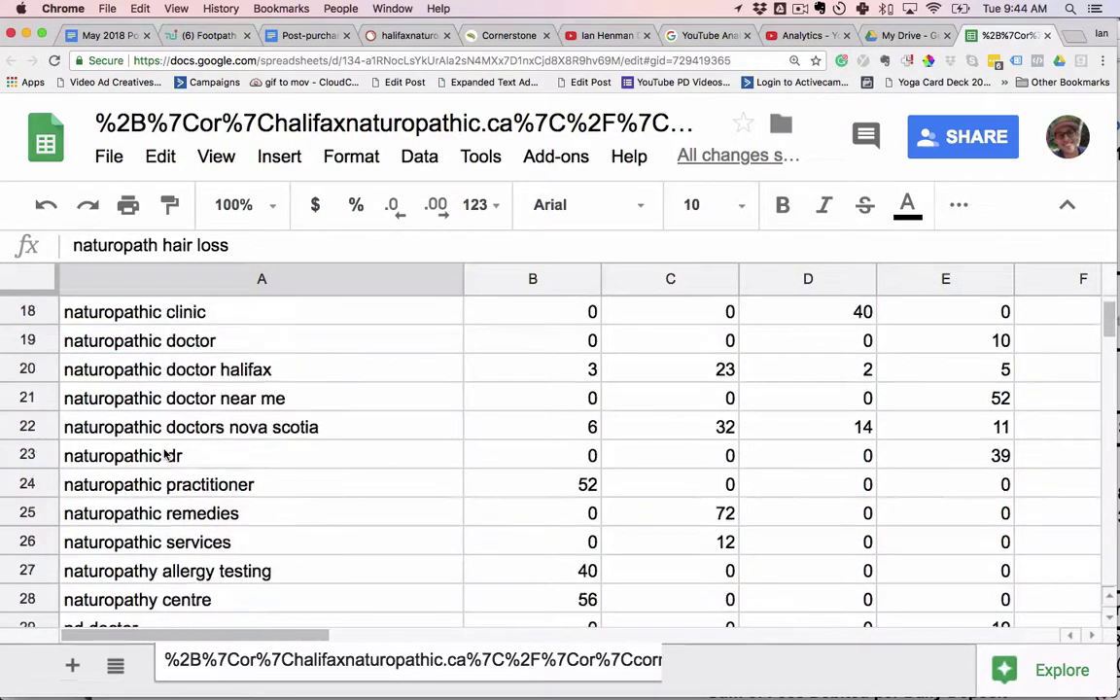
left_click(105, 486)
left_click(102, 515)
left_click(96, 544)
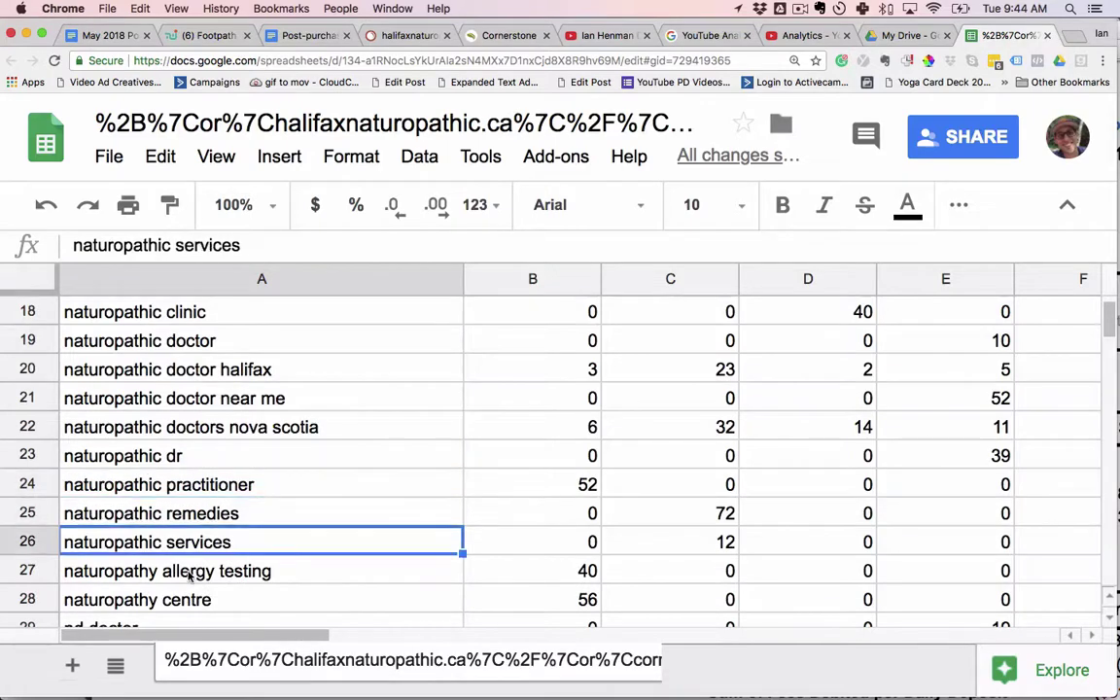
left_click(190, 574)
left_click(175, 600)
scroll(195, 584, "up", 6)
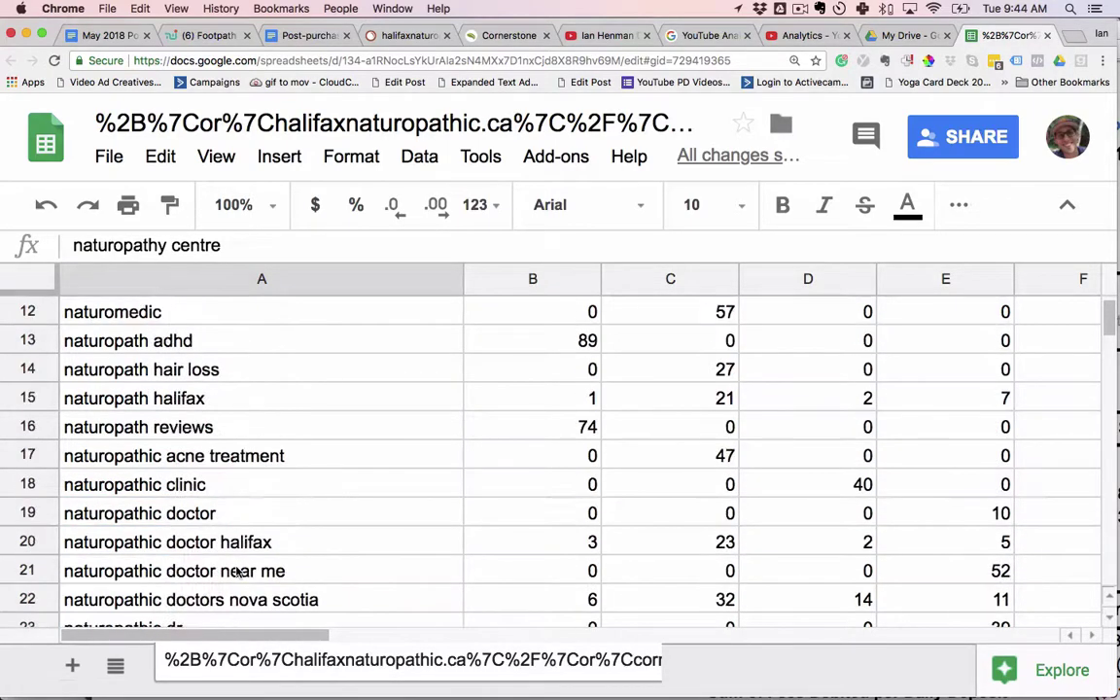
- Check the plasma and prp keywords and clear the keyword what is a naturopathic doctor in A48
scroll(223, 578, "down", 17)
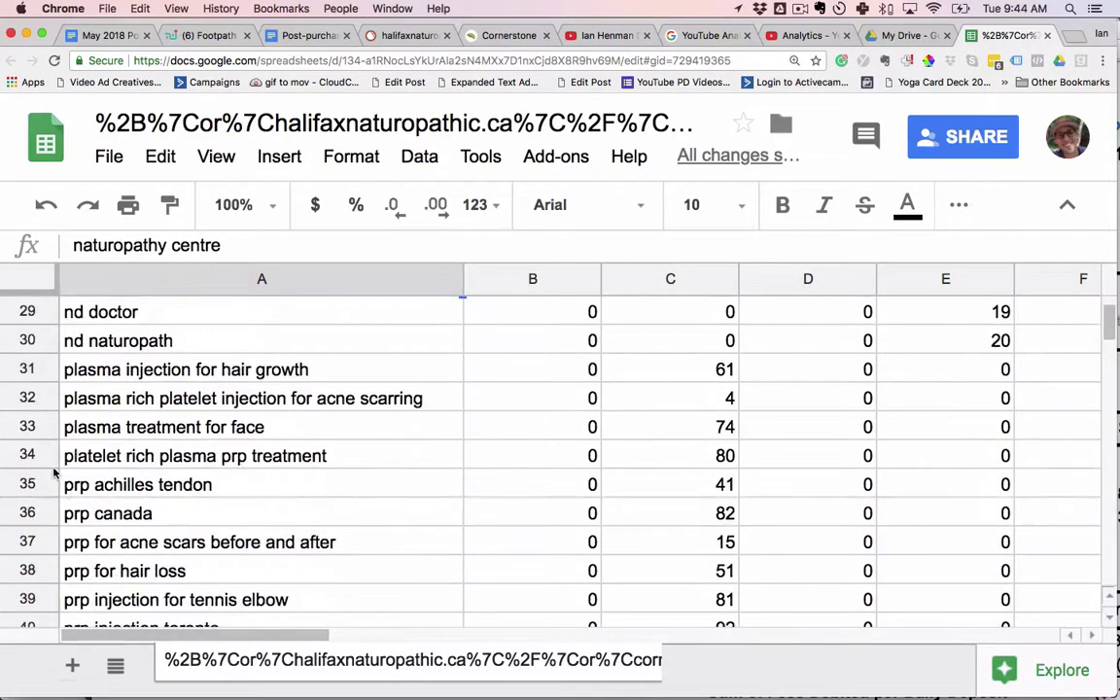
left_click(39, 482)
scroll(136, 438, "down", 2)
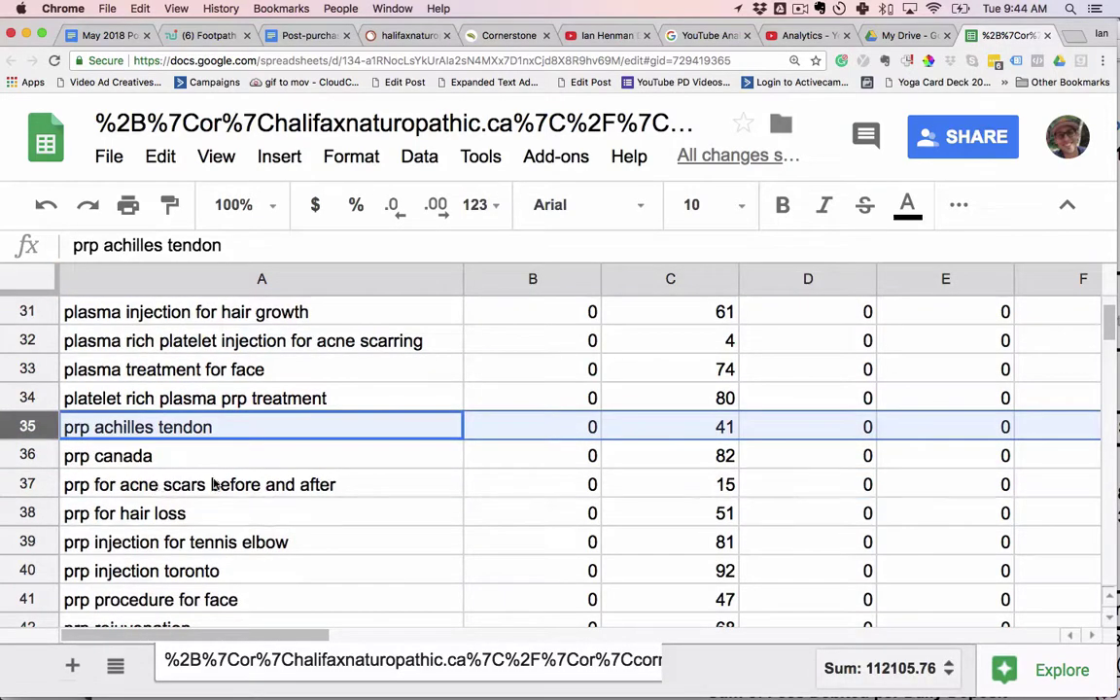
scroll(214, 484, "up", 1)
scroll(214, 484, "down", 5)
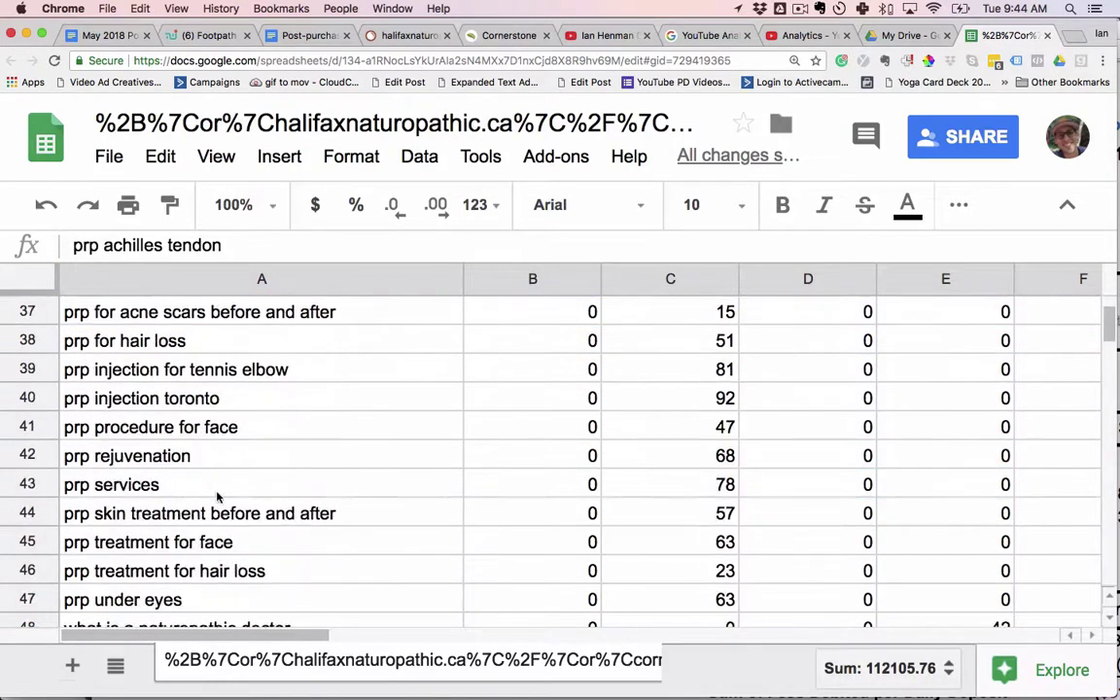
scroll(216, 495, "down", 4)
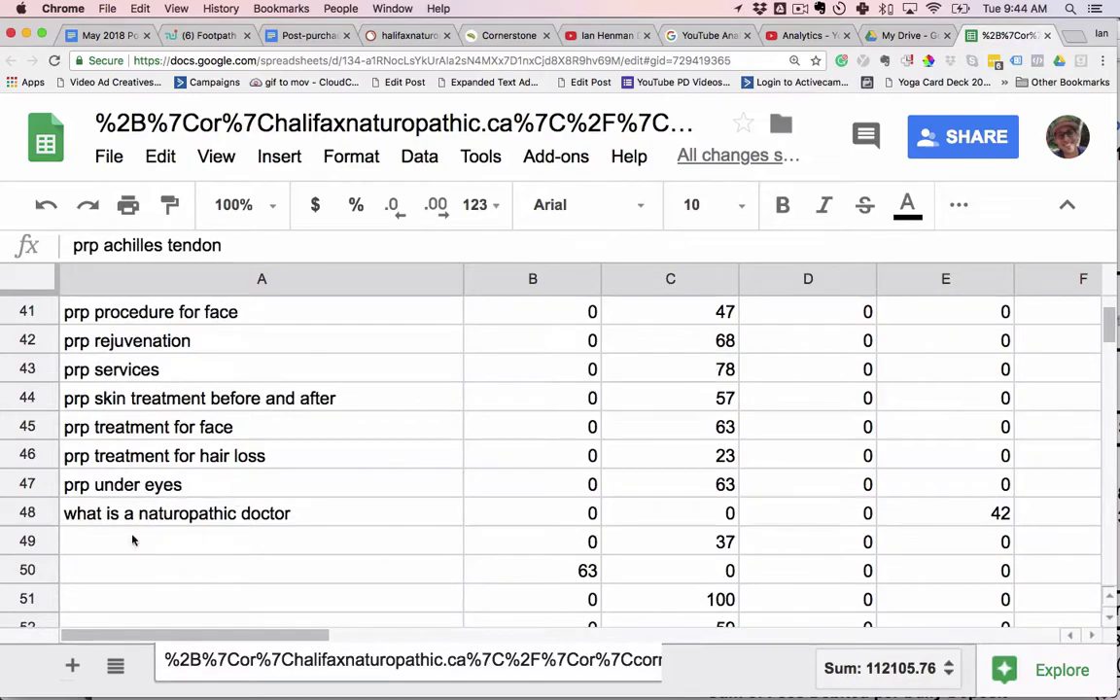
left_click(126, 516)
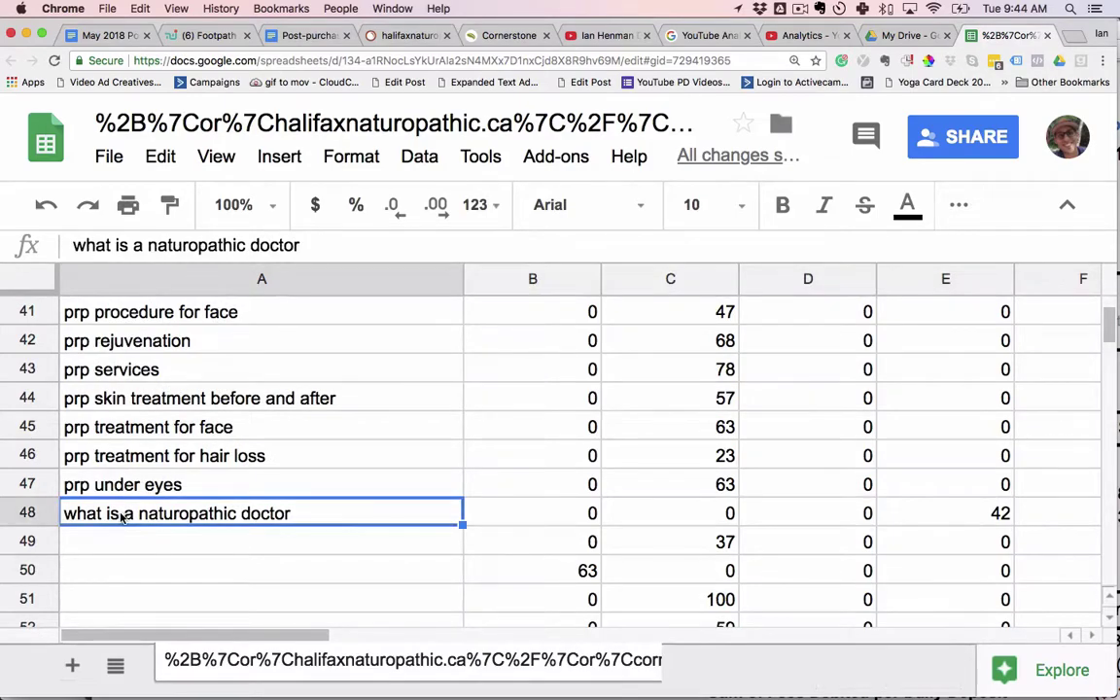
key("Delete")
- Review the Keyword column again from acupuncture treatment in row 2 to naturopath halifax in row 15
scroll(122, 518, "up", 15)
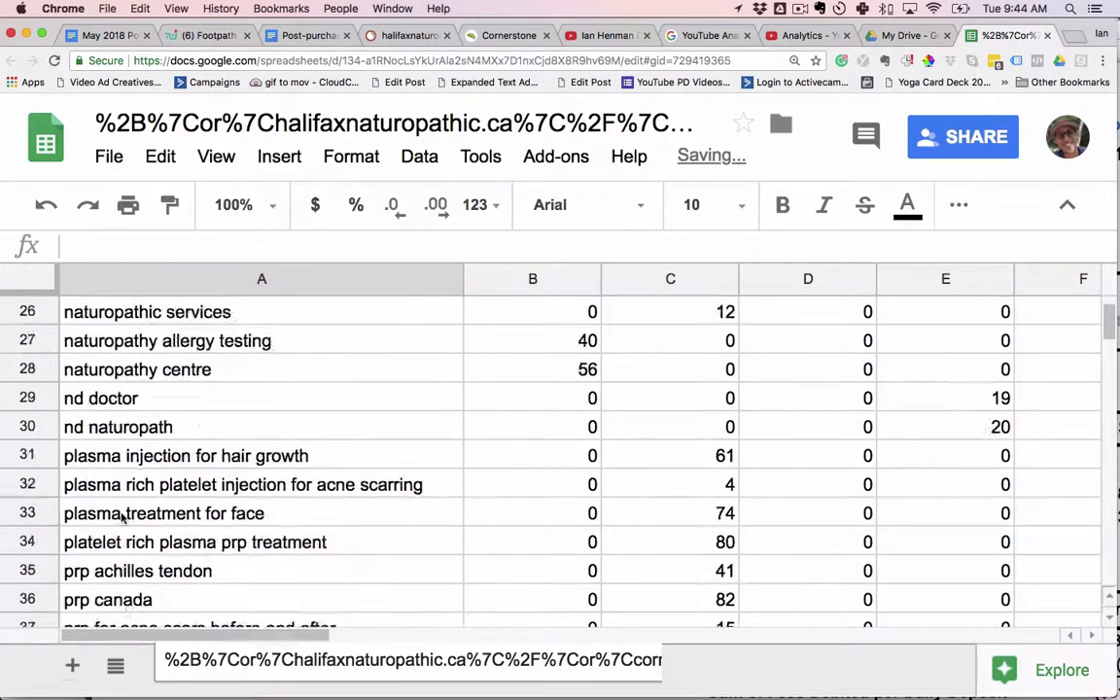
scroll(122, 519, "up", 3)
left_click(101, 341)
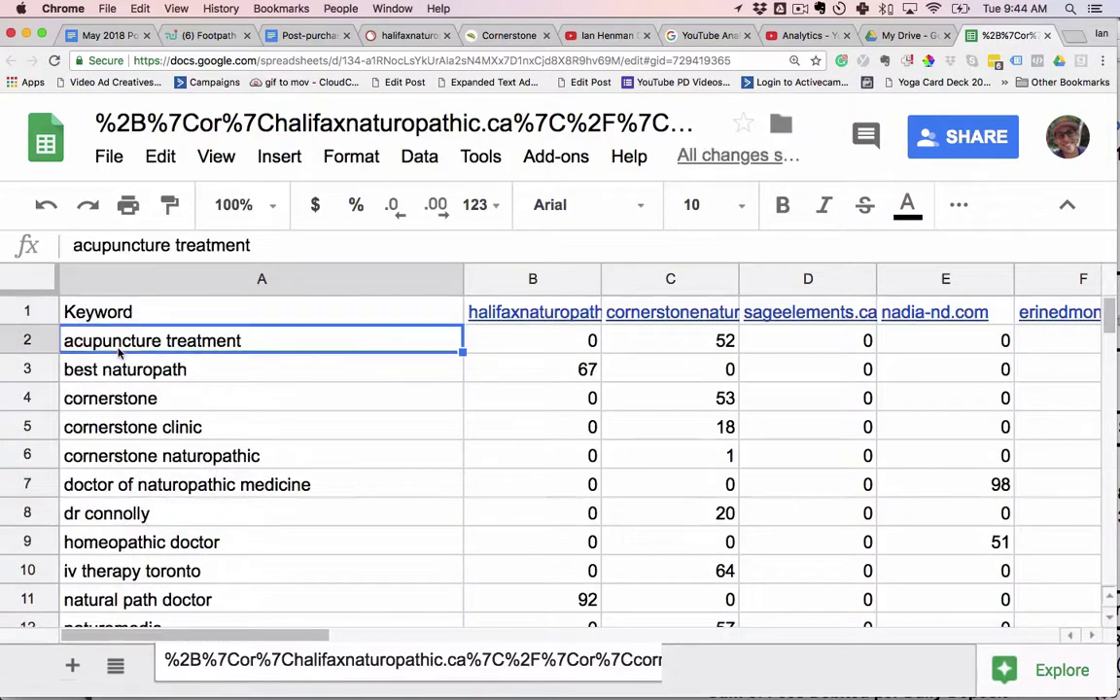
left_click(109, 370)
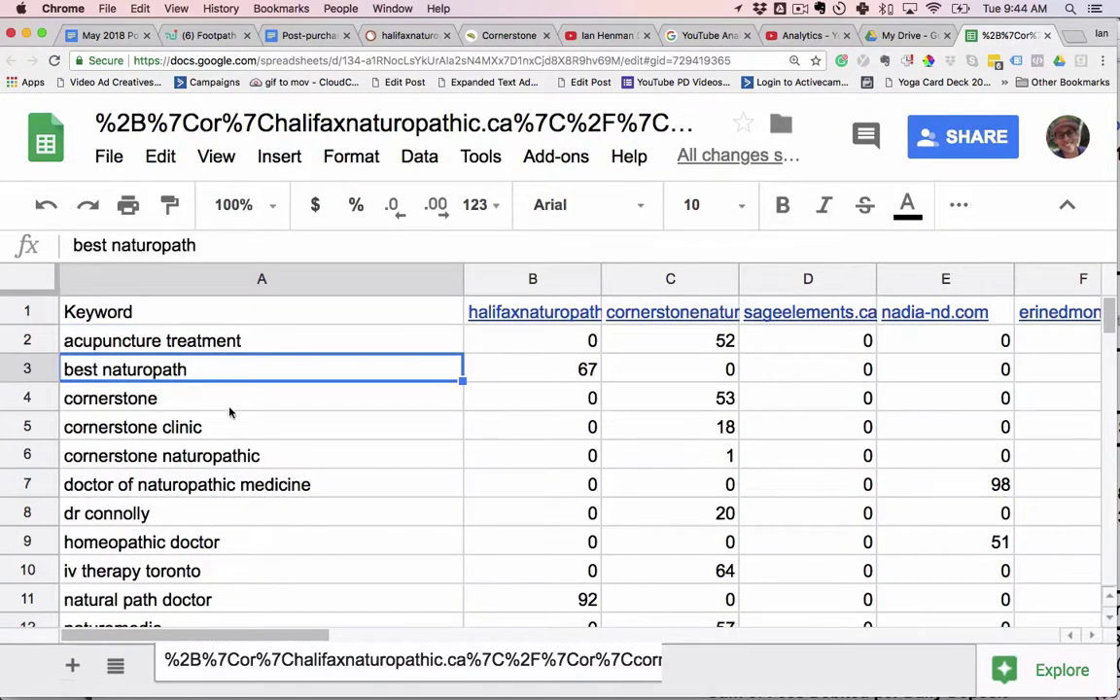
scroll(192, 421, "down", 2)
scroll(191, 421, "up", 2)
scroll(177, 461, "down", 5)
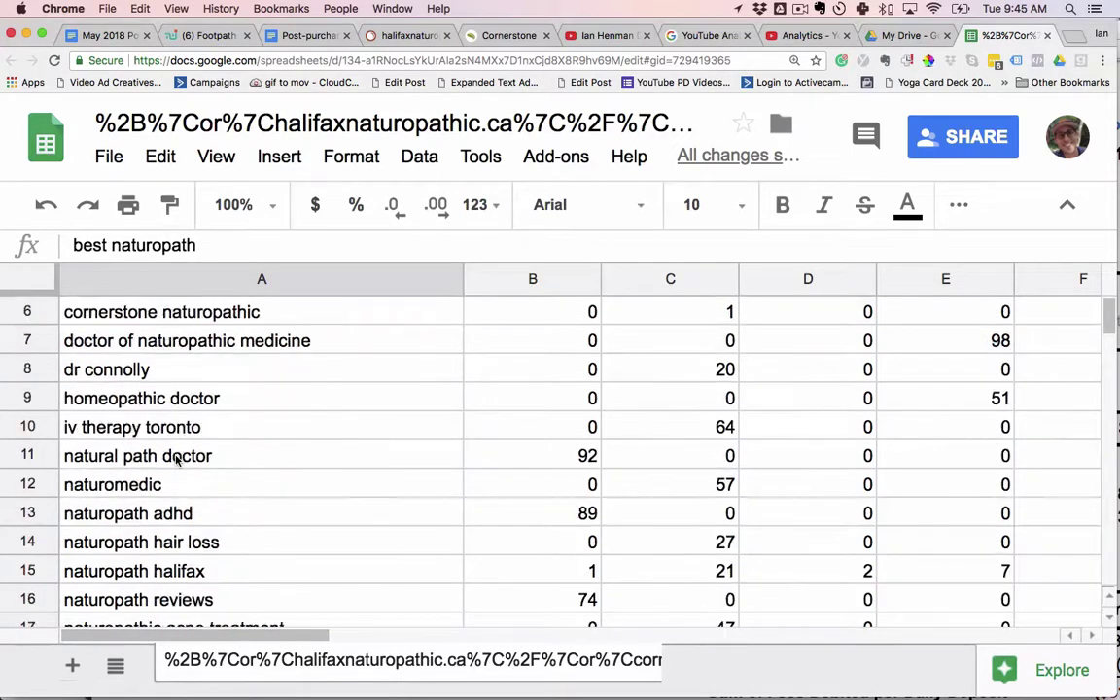
left_click(96, 519)
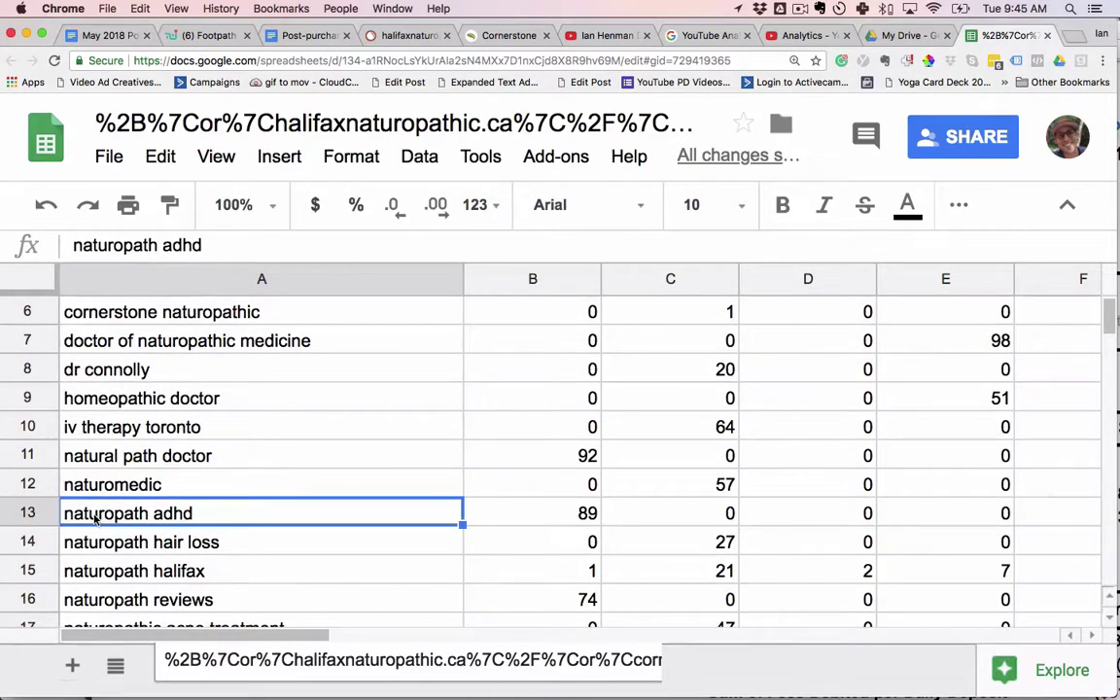
left_click(253, 549)
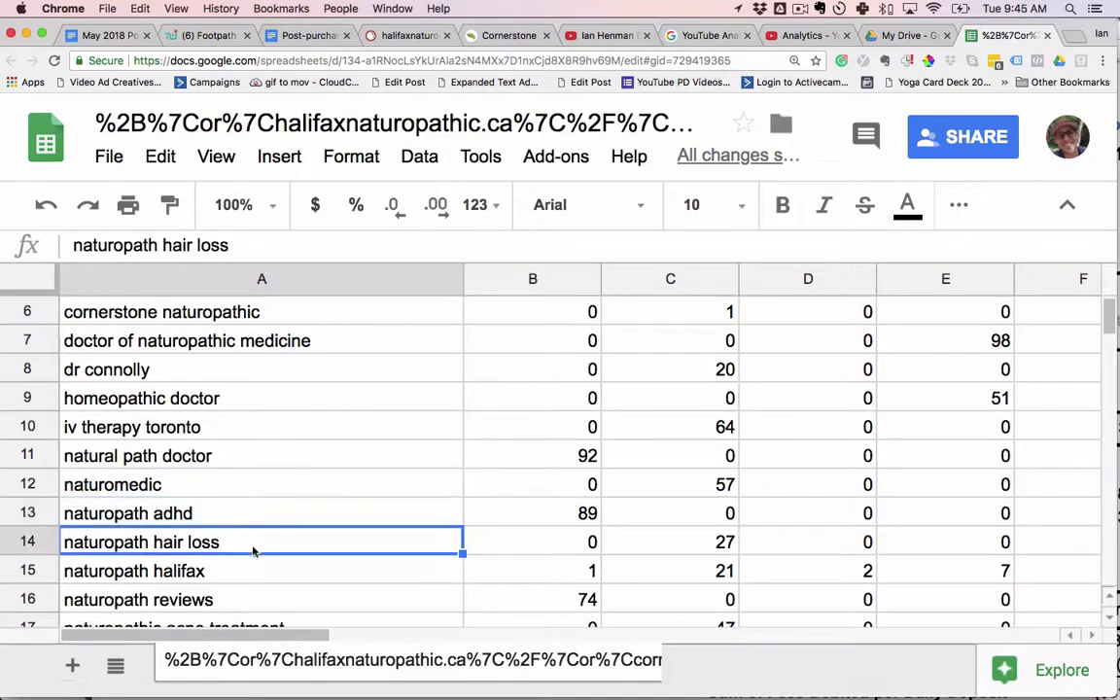
scroll(197, 584, "down", 1)
left_click(136, 545)
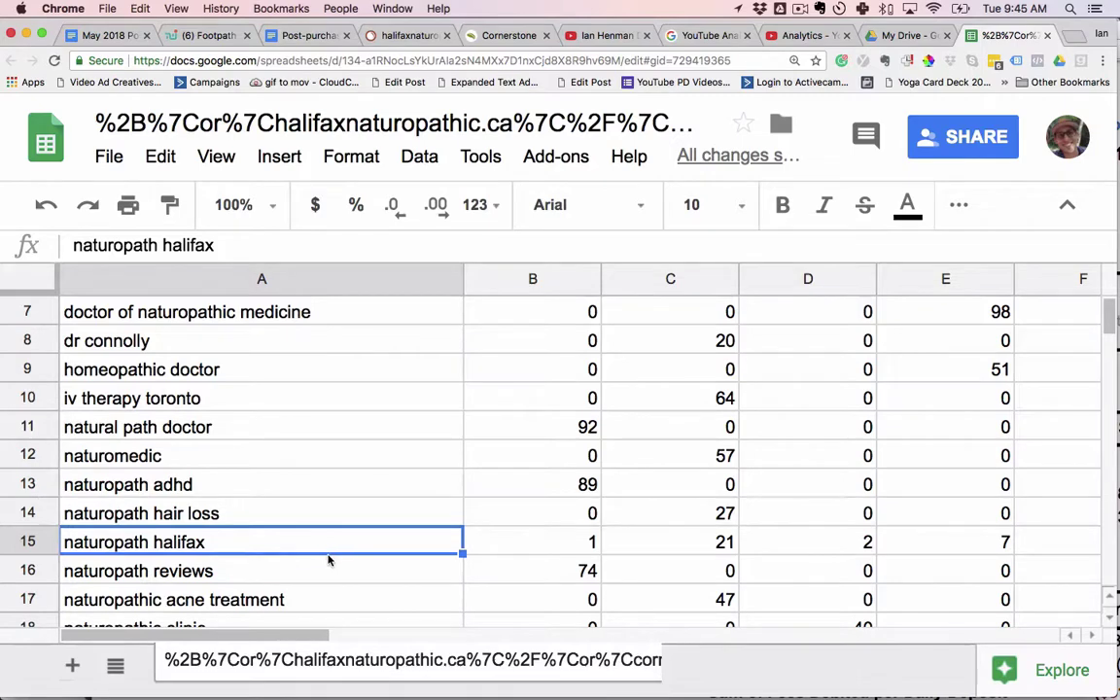
- Compare the competitors' values for the naturopathic clinic and doctor keywords in rows 18 to 22, finishing back at the header row
scroll(210, 530, "down", 5)
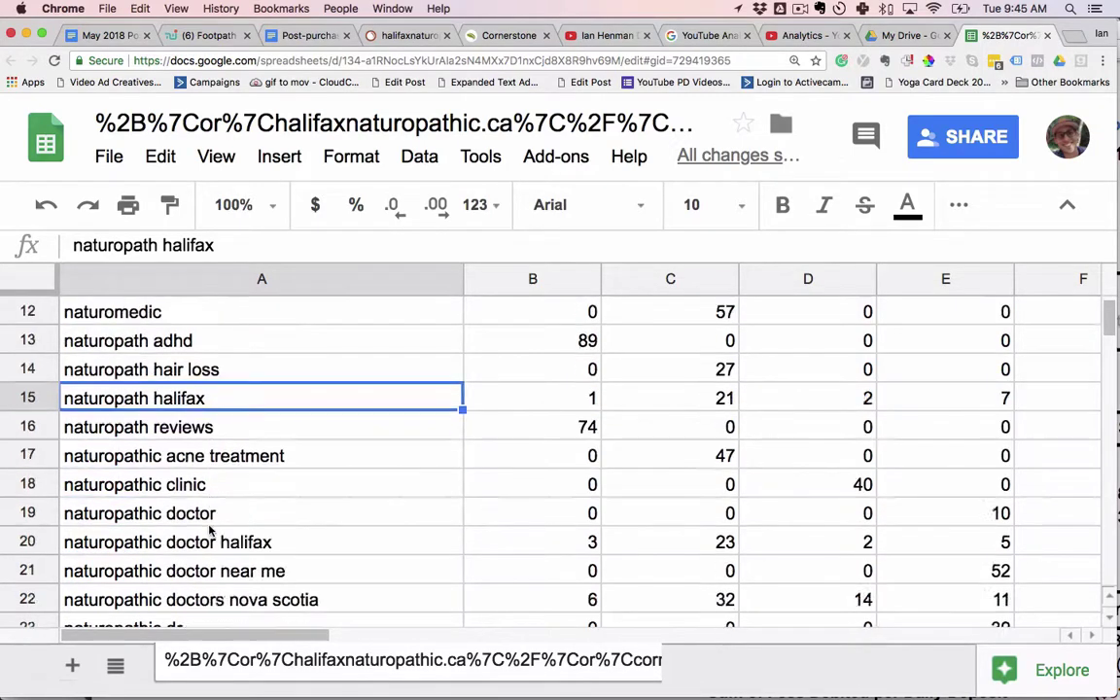
scroll(210, 530, "down", 2)
left_click(250, 547)
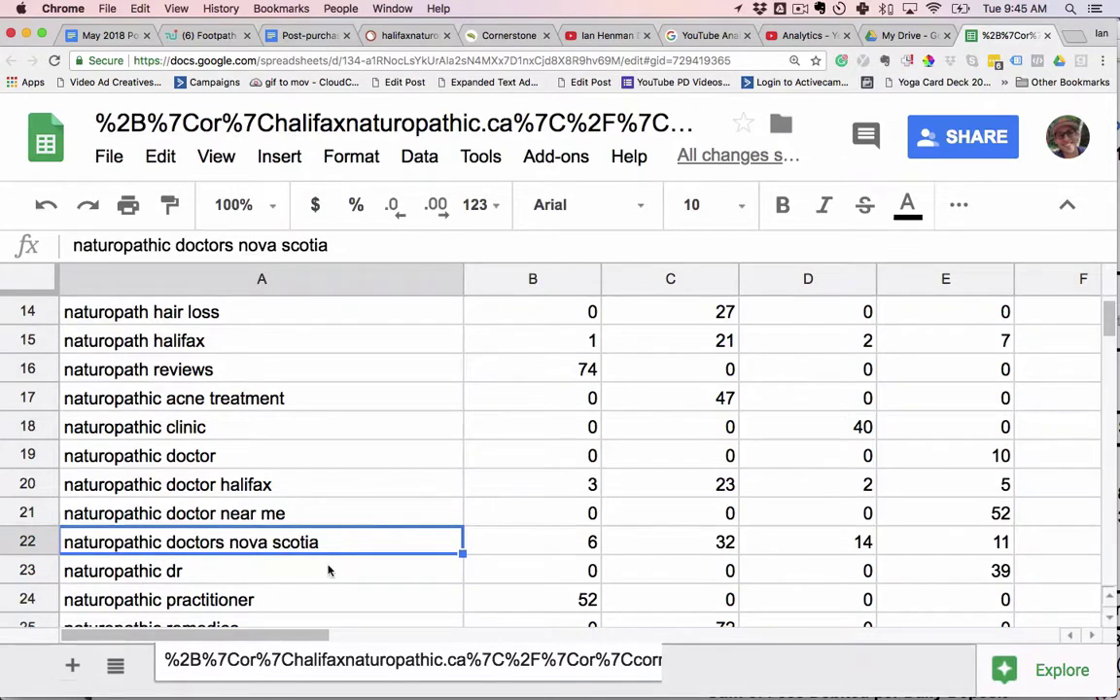
left_click(268, 522)
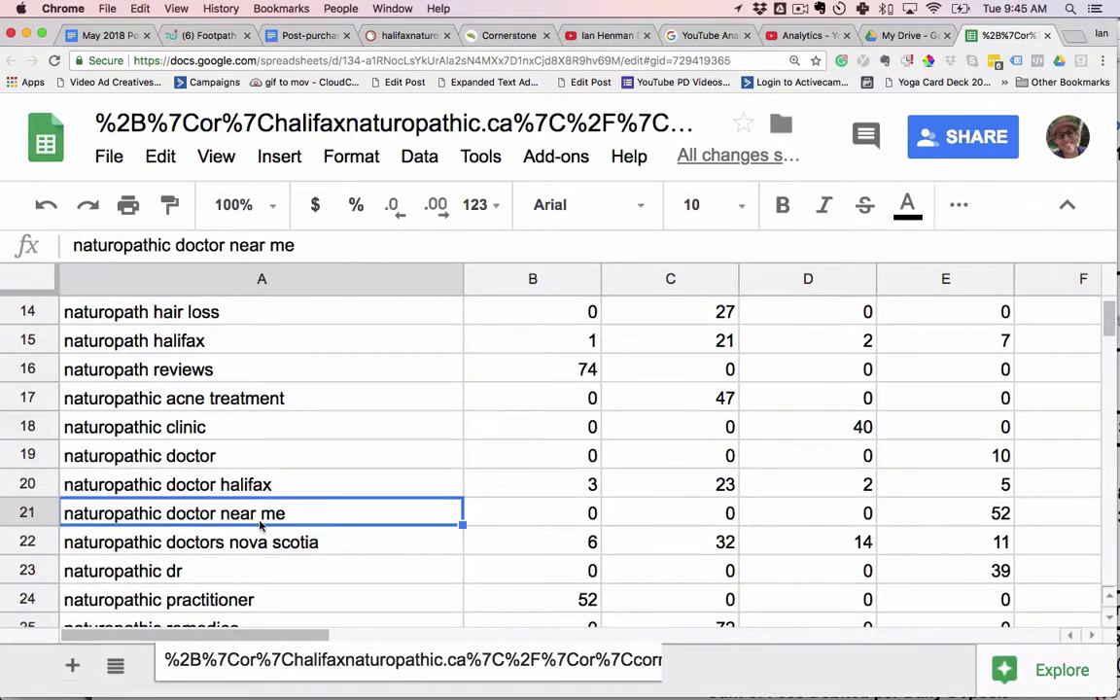
scroll(260, 525, "down", 1)
scroll(260, 526, "up", 1)
left_click(175, 434)
scroll(229, 470, "up", 5)
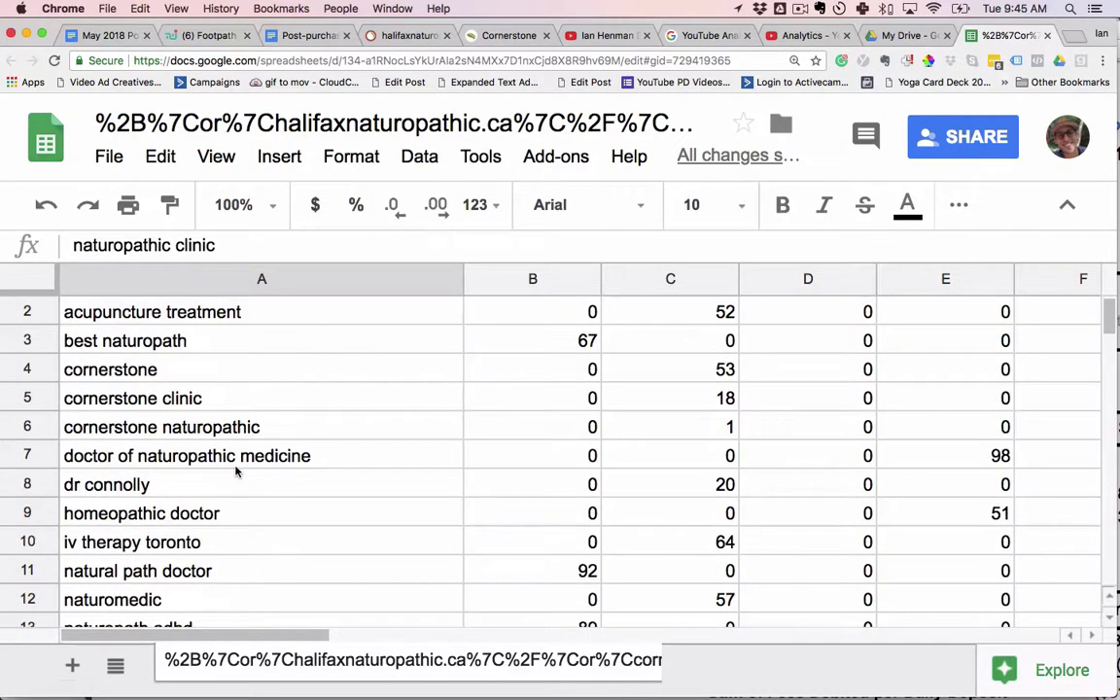
scroll(301, 445, "up", 1)
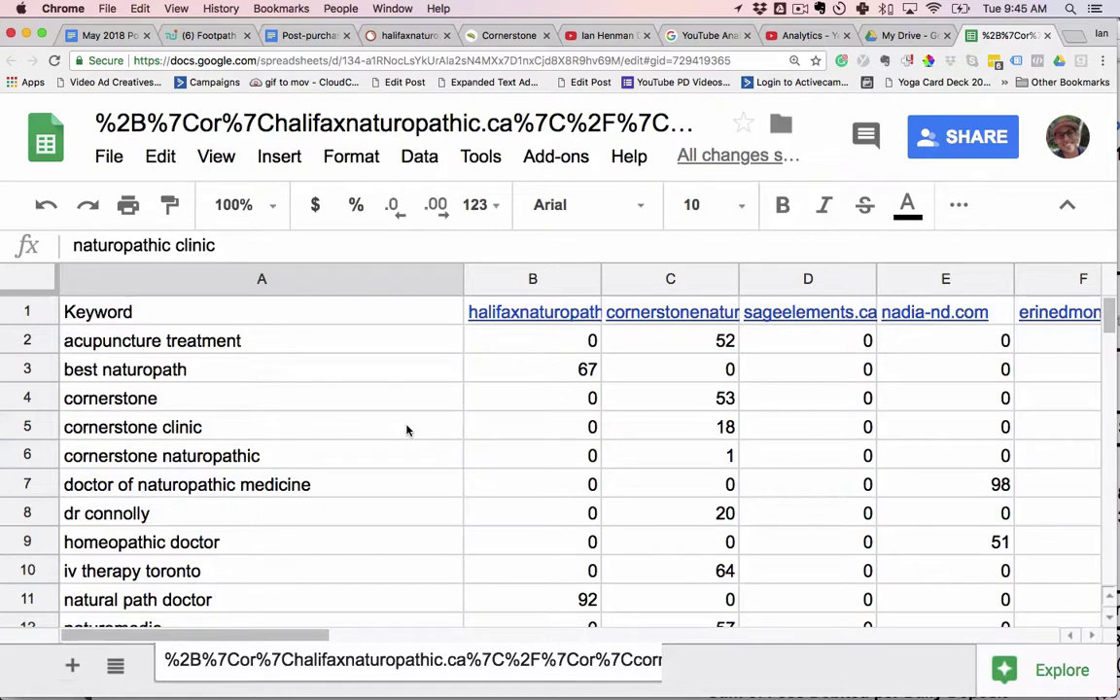
- Switch to the Cornerstone Naturopathic website and open its Infusion Services page to read the treatment descriptions
scroll(406, 429, "down", 2)
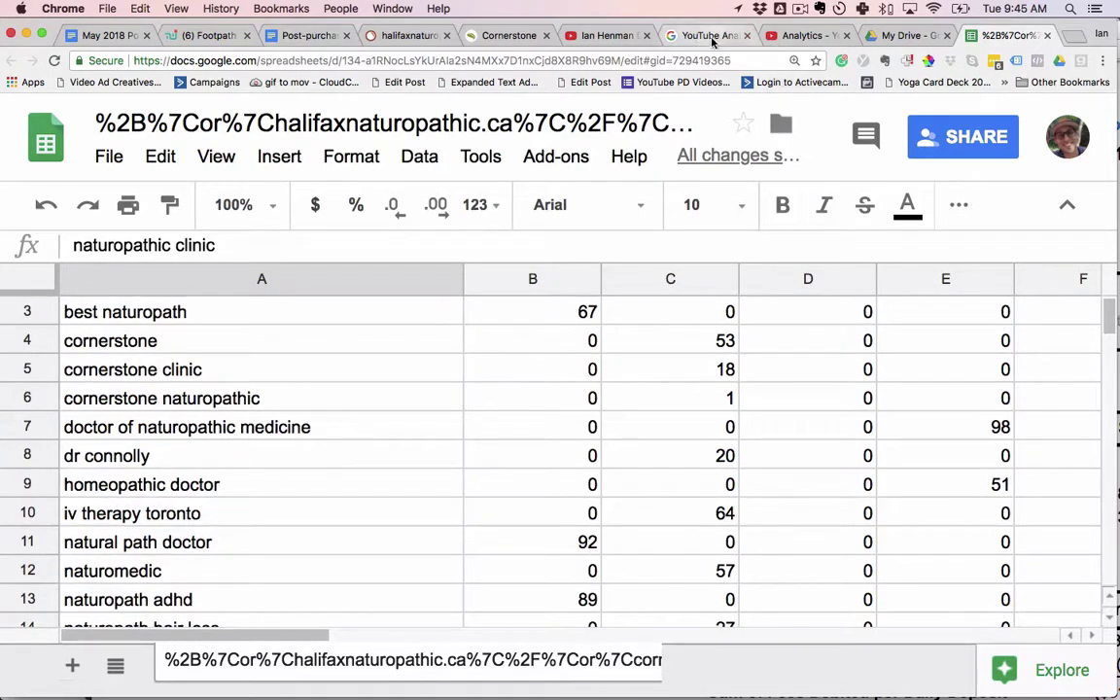
left_click(509, 35)
mouse_move(369, 249)
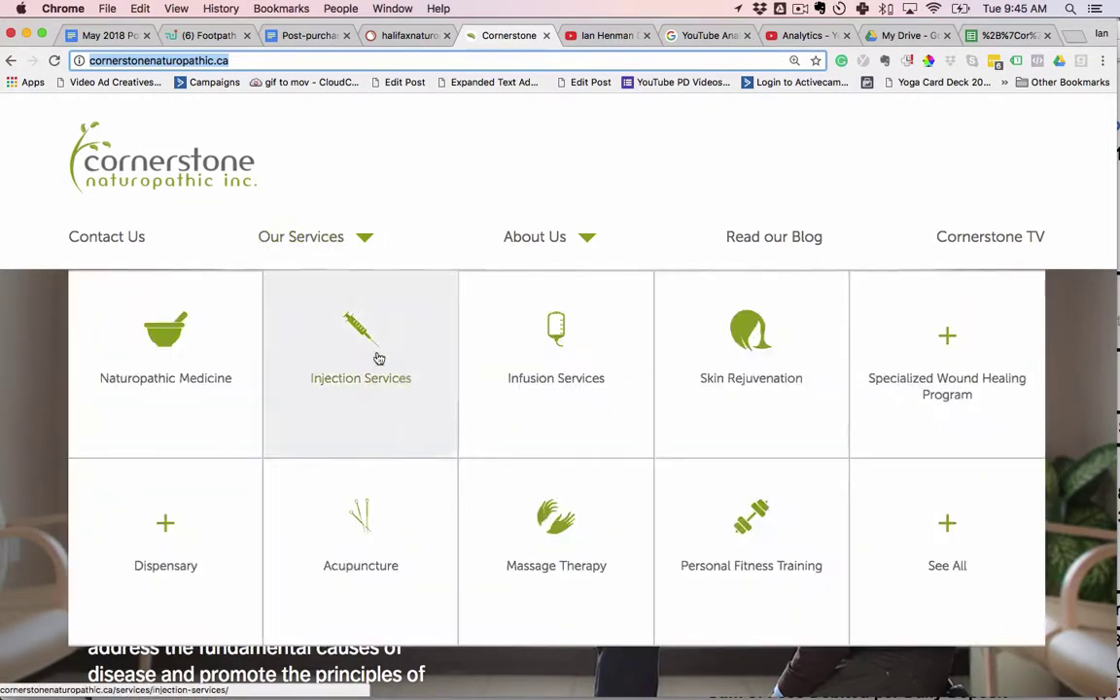
left_click(547, 381)
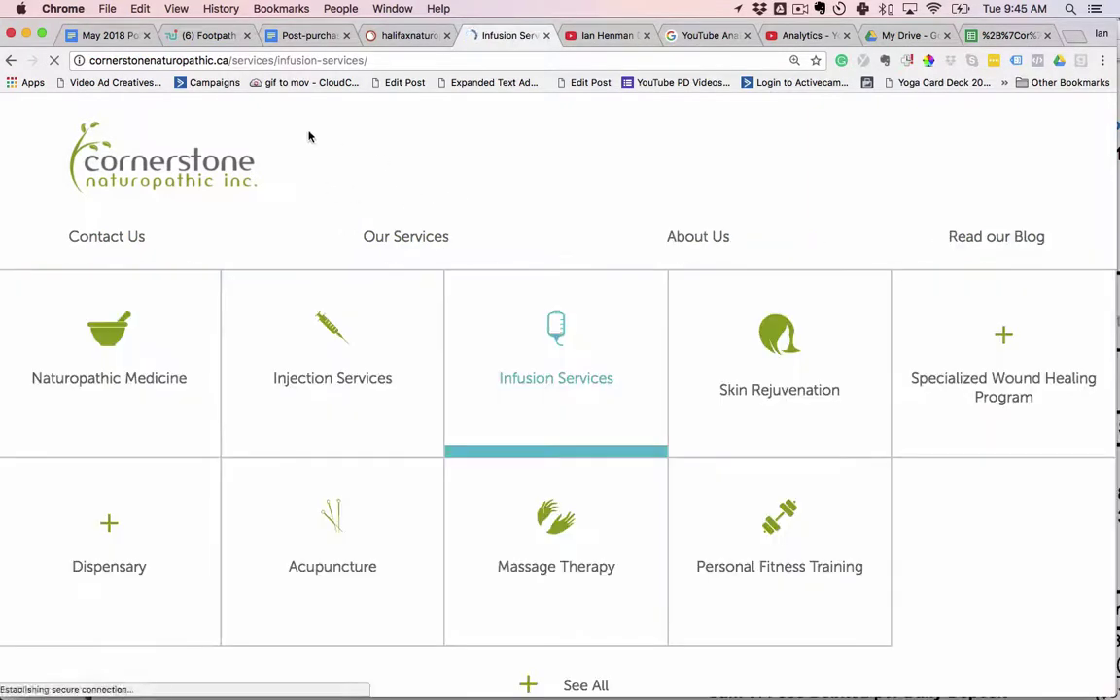
scroll(570, 298, "down", 2)
scroll(570, 298, "down", 10)
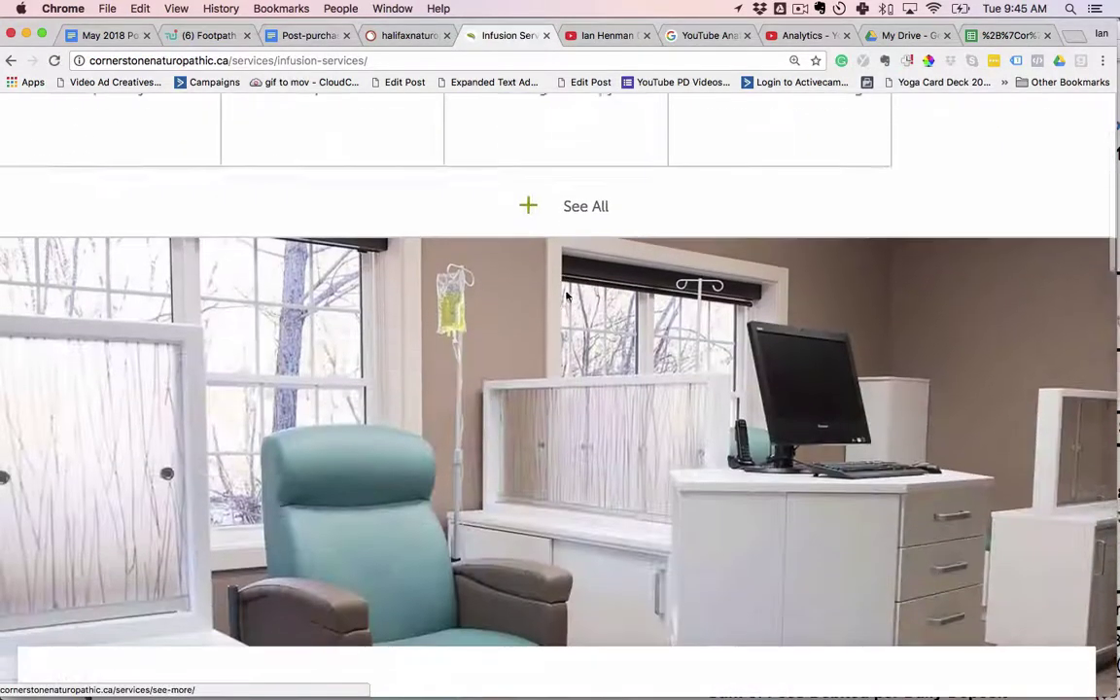
scroll(566, 296, "down", 3)
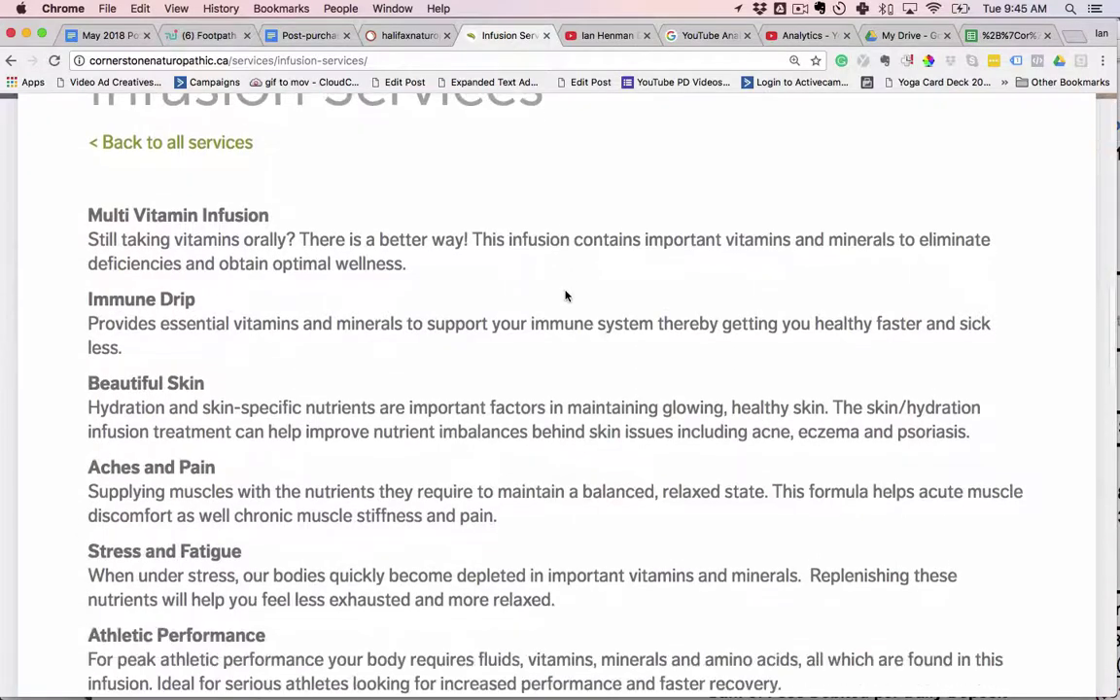
- Look up the URL of Cornerstone's Infusion Services page in SEMrush and review its search, backlink and advertising data
left_click(234, 66)
key("cmd+c")
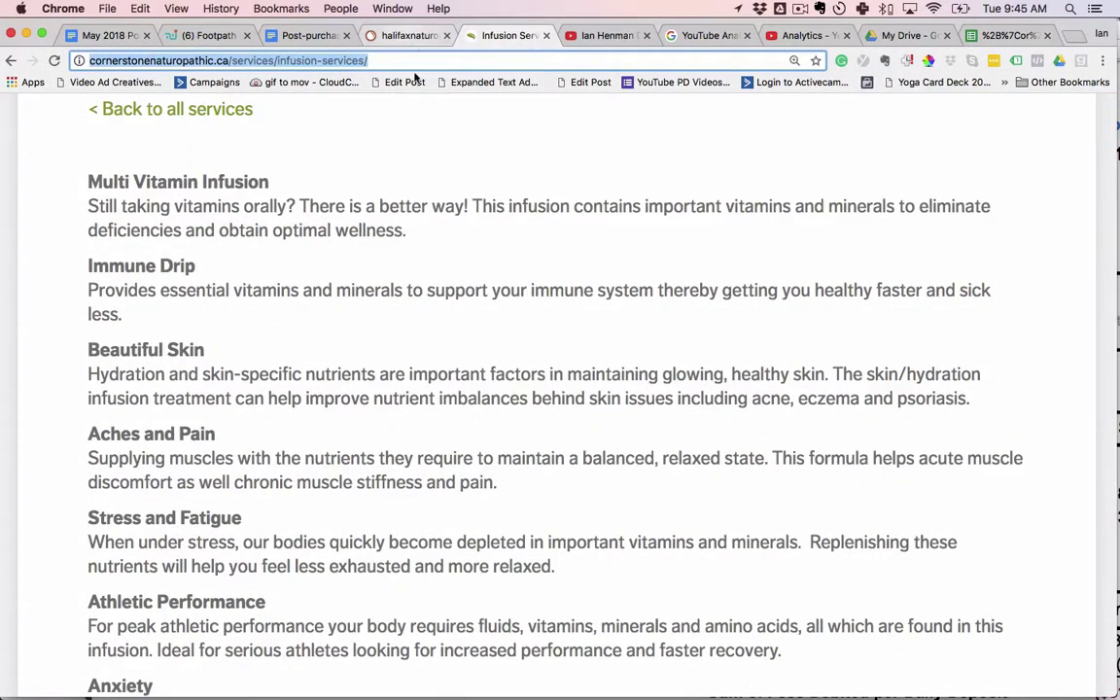
left_click(366, 37)
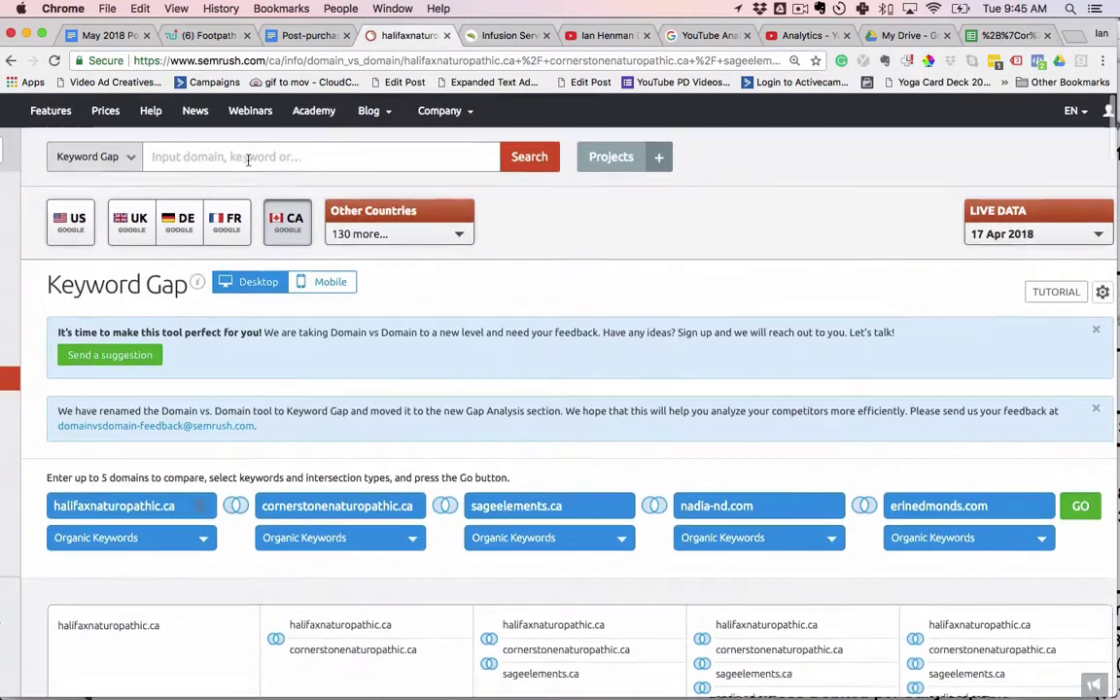
left_click(246, 156)
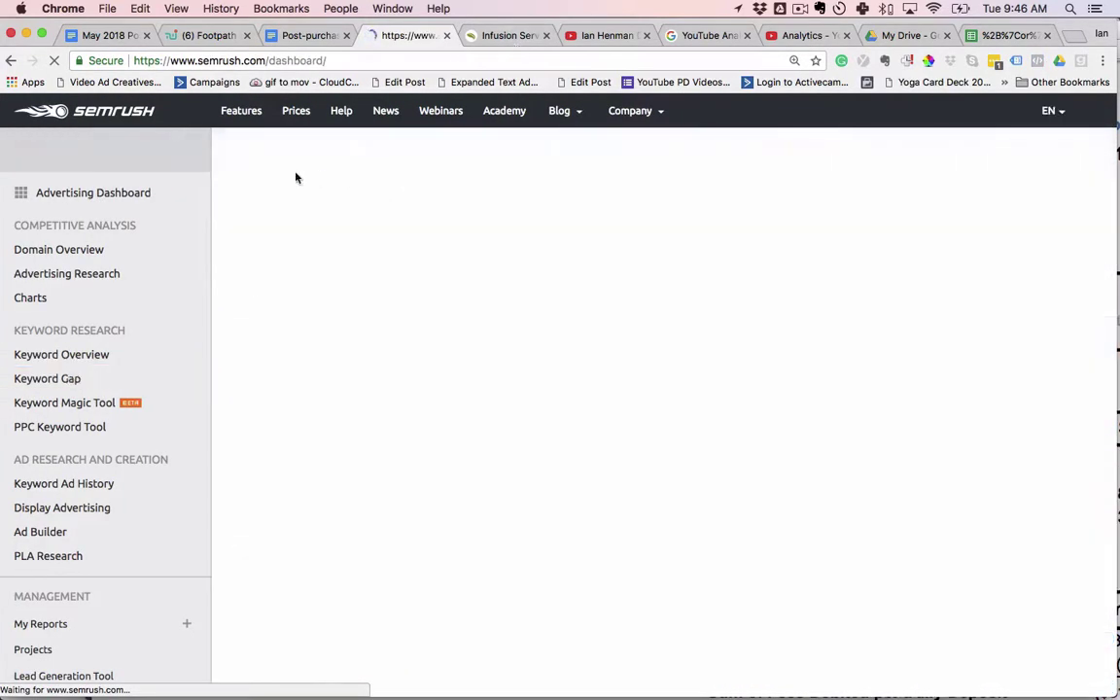
left_click(401, 158)
key("super+v")
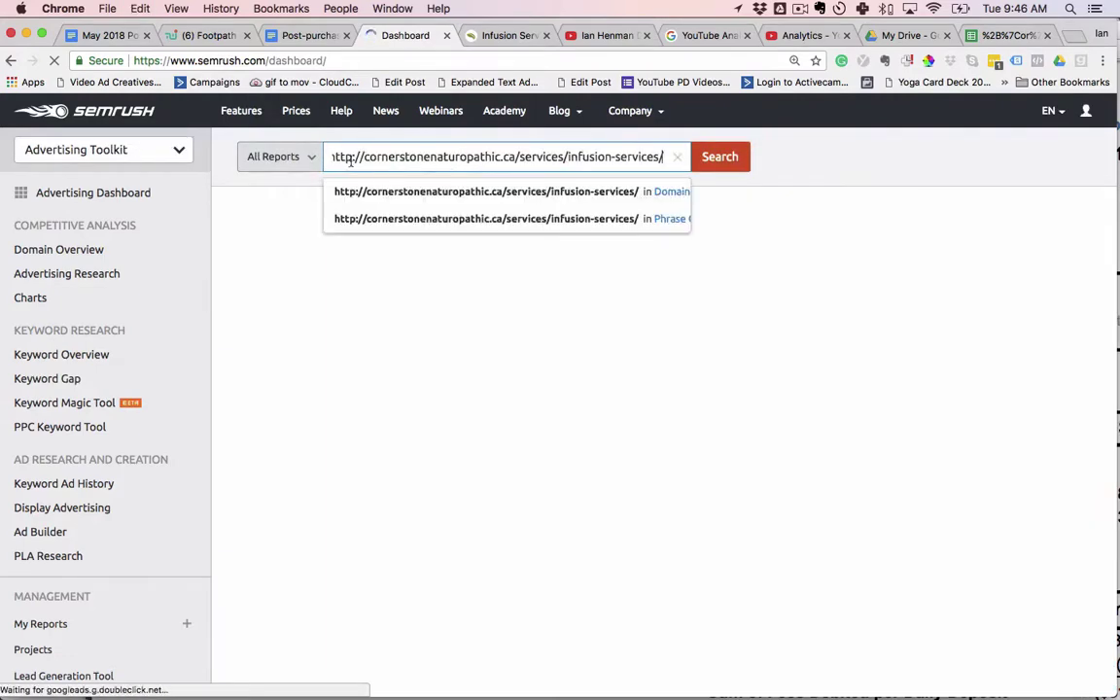
left_click(720, 156)
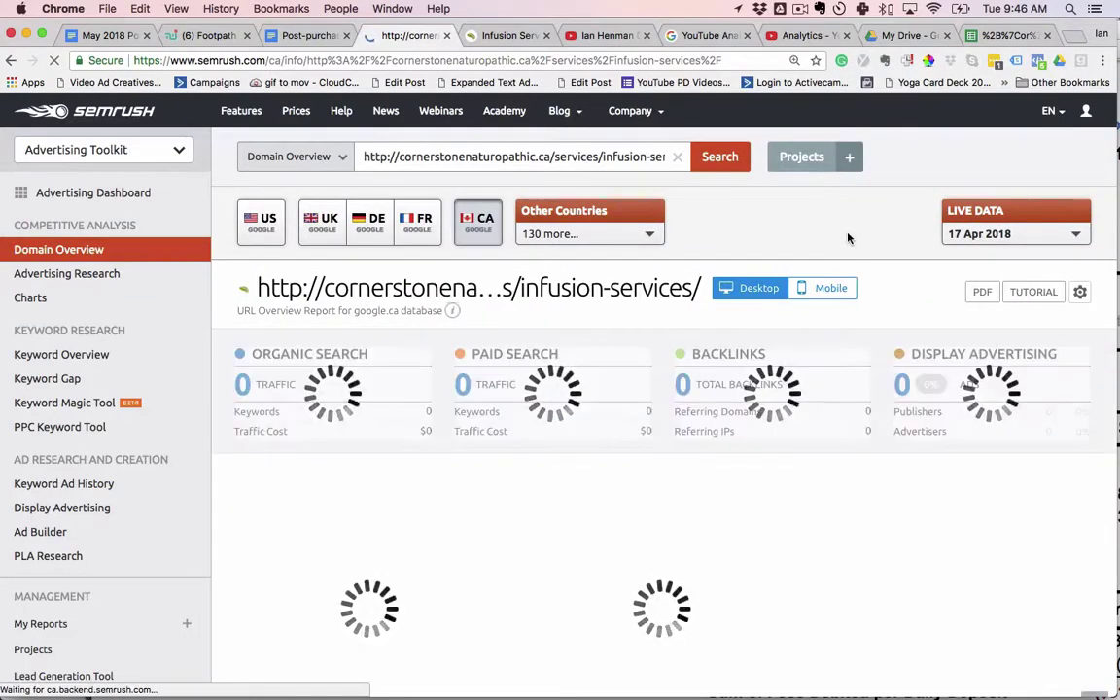
scroll(859, 249, "down", 5)
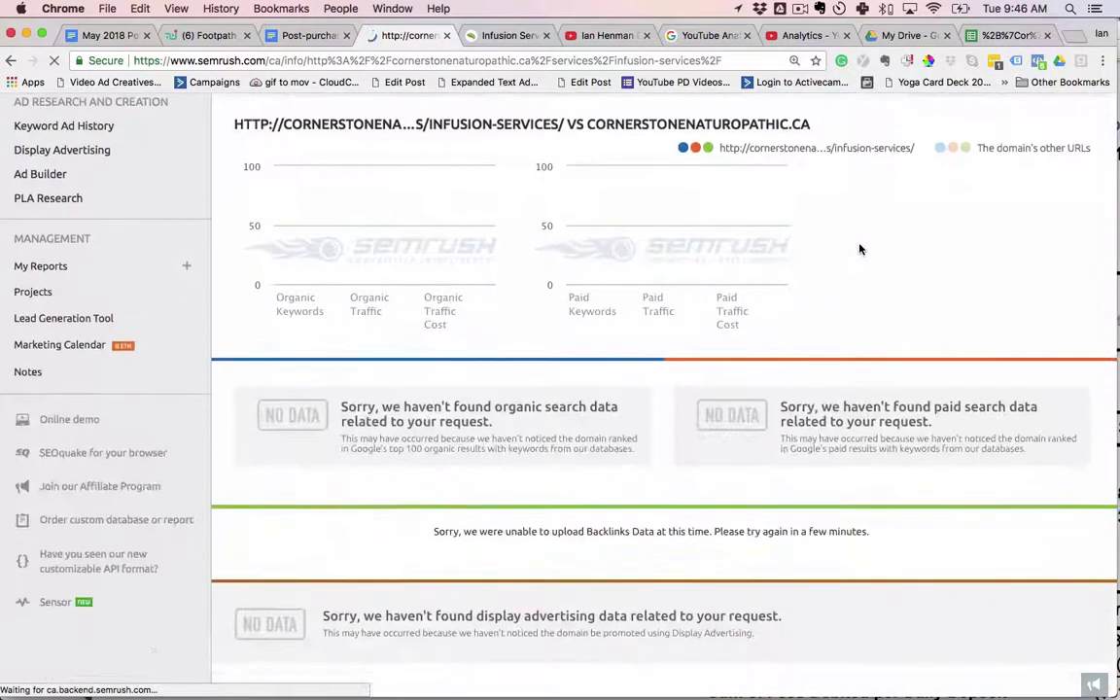
scroll(860, 249, "down", 5)
scroll(860, 249, "up", 9)
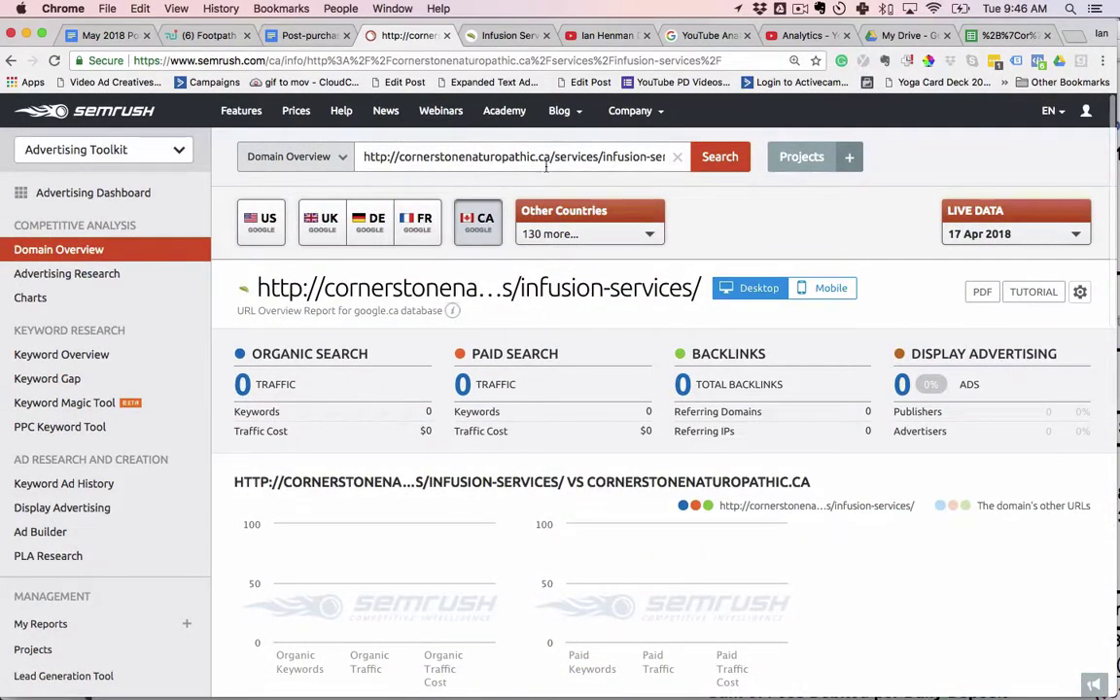
- Return to Cornerstone's Infusion Services page and recheck the treatment names and descriptions
left_click(508, 35)
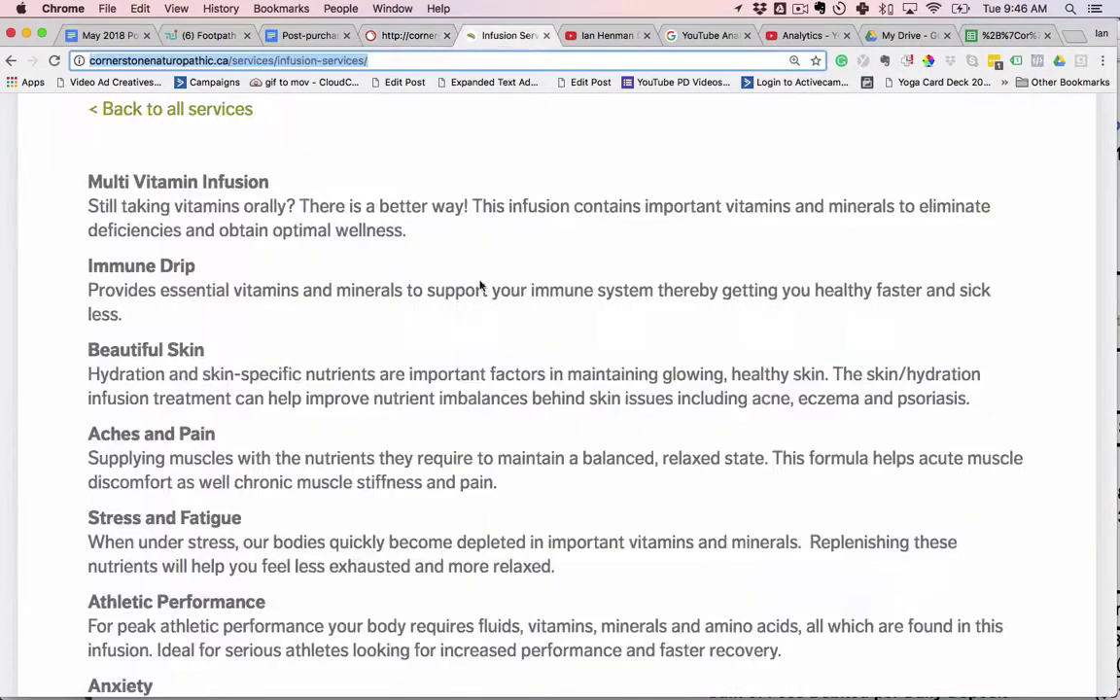
scroll(371, 335, "up", 5)
scroll(370, 330, "down", 3)
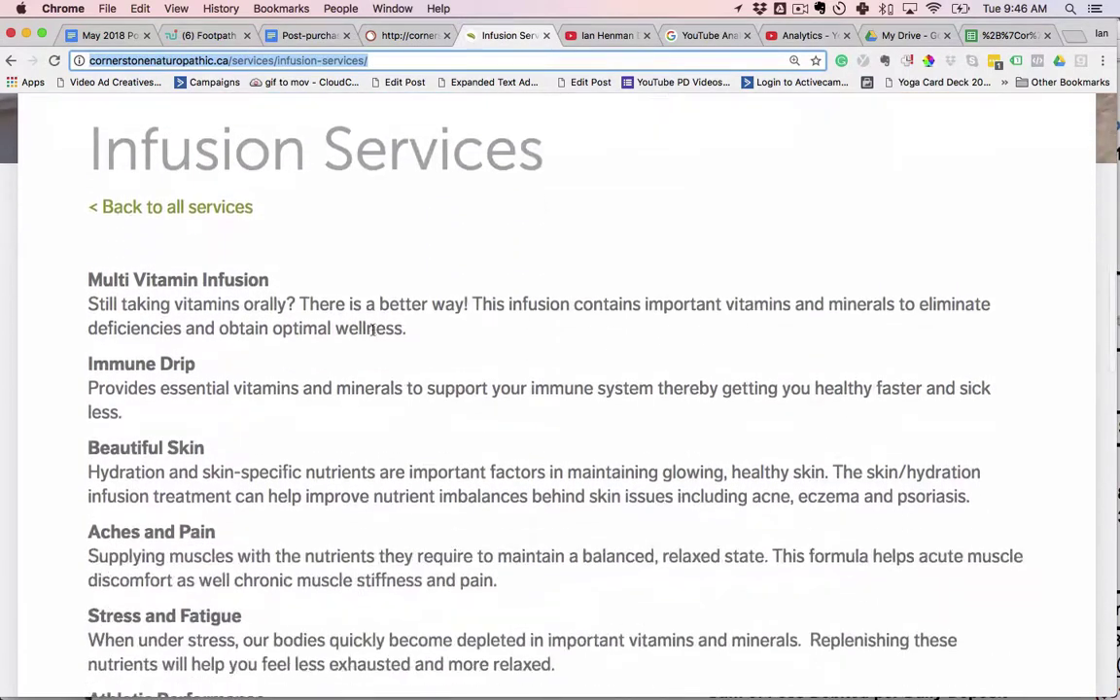
- Switch back to SEMrush and search for the keyword iv therapy in place of the page URL
left_click(398, 35)
left_click(403, 160)
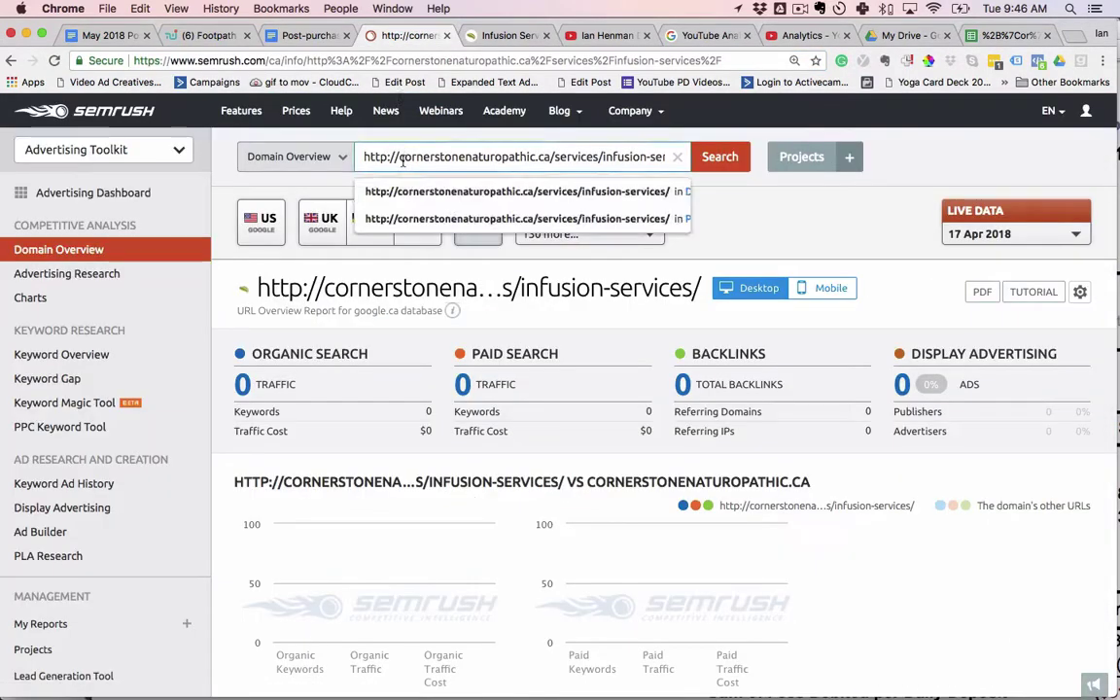
key("super+a")
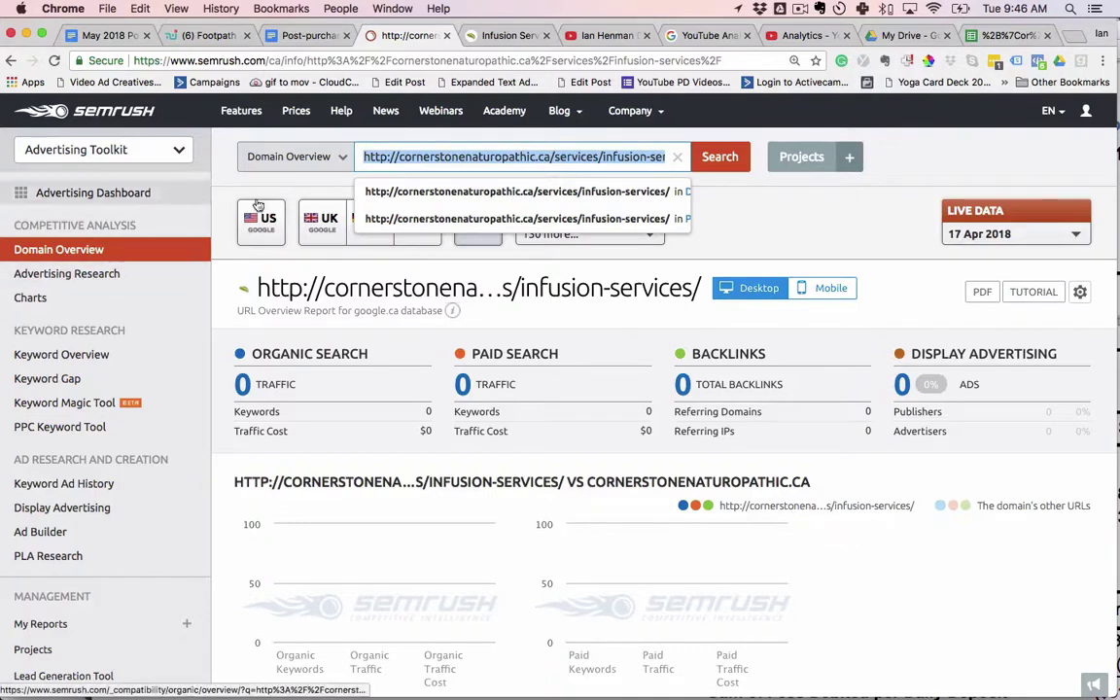
left_click(288, 157)
left_click(418, 156)
key("super+a")
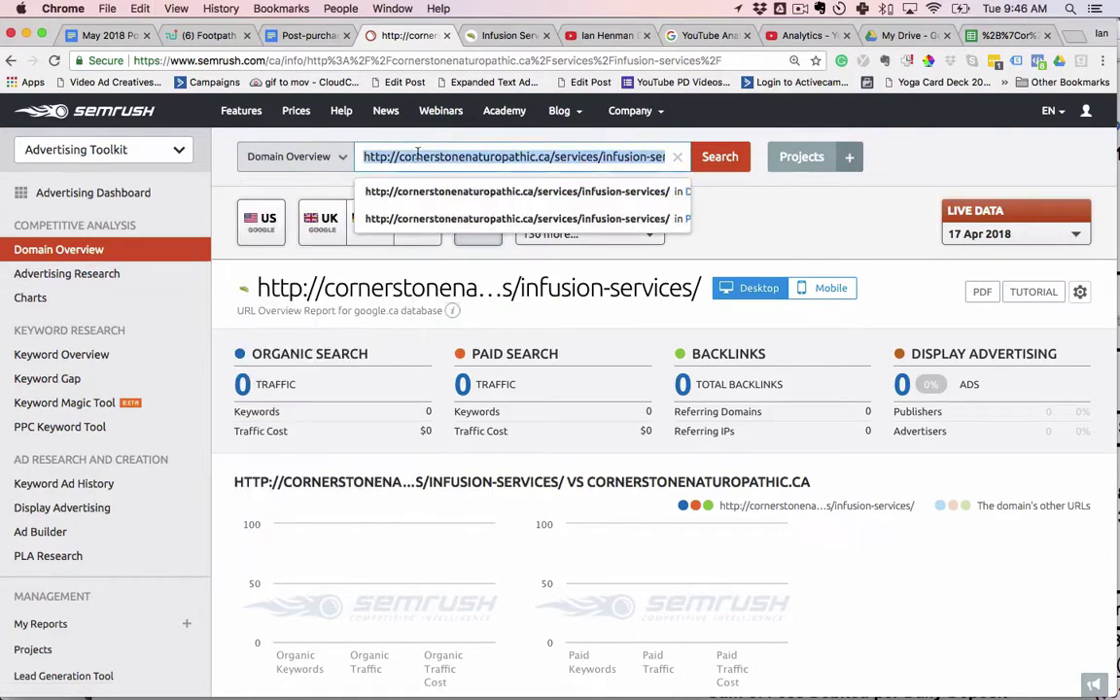
type("iv t")
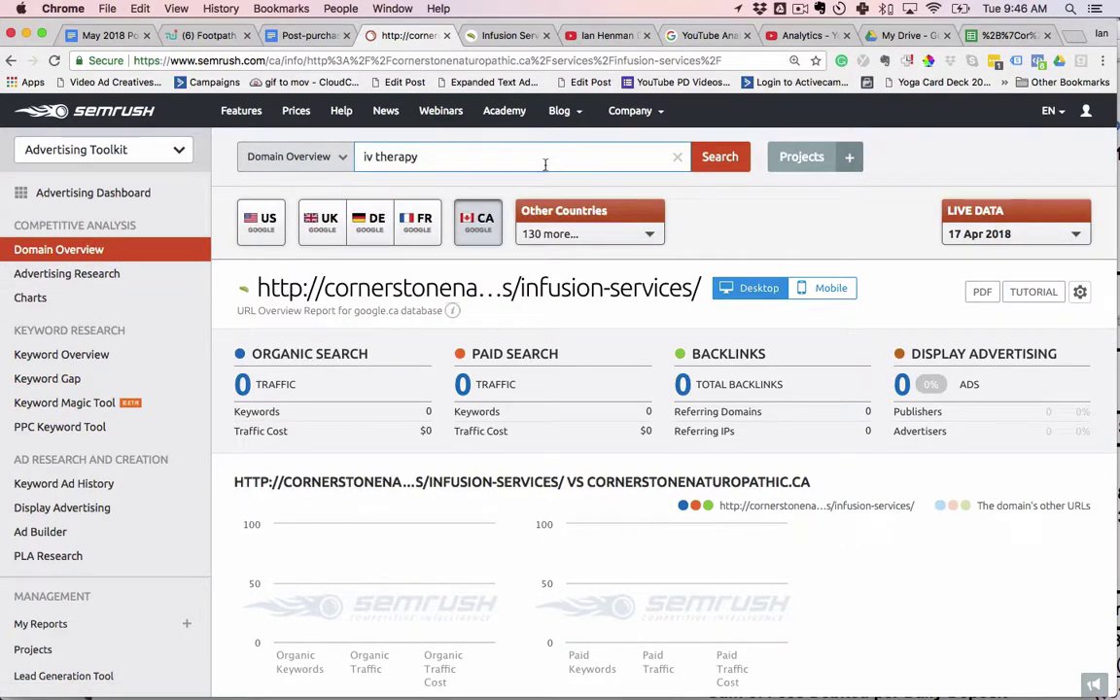
type("herapy")
left_click(727, 157)
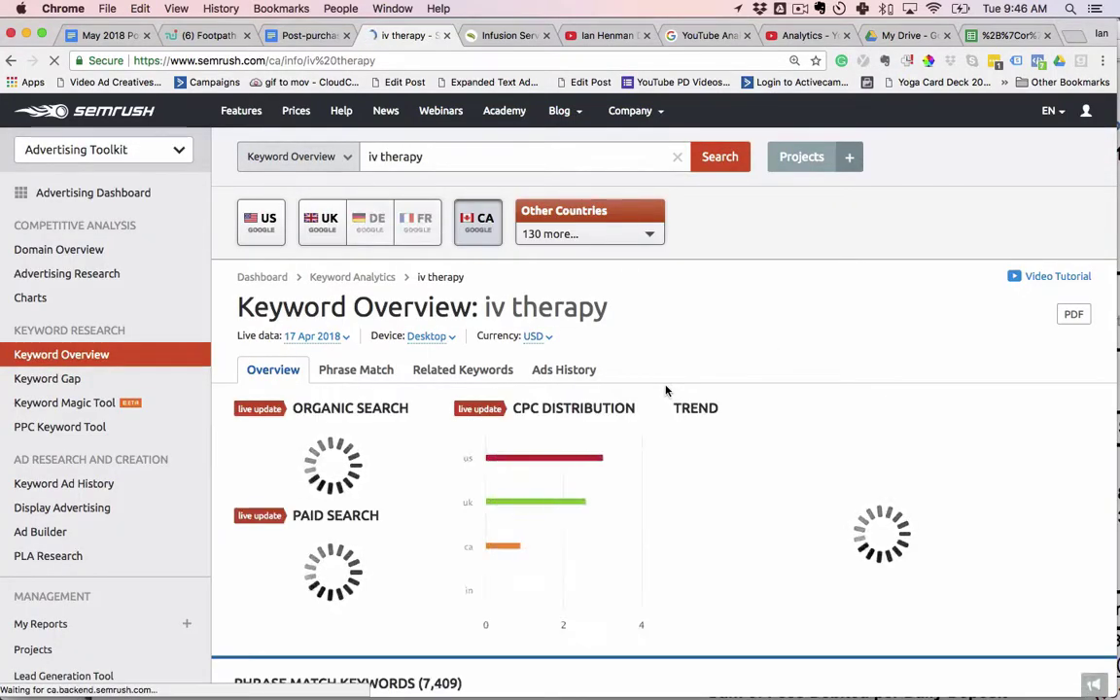
- Examine the iv therapy overview's search volume, CPC, phrase match keywords and related keywords
scroll(665, 389, "down", 5)
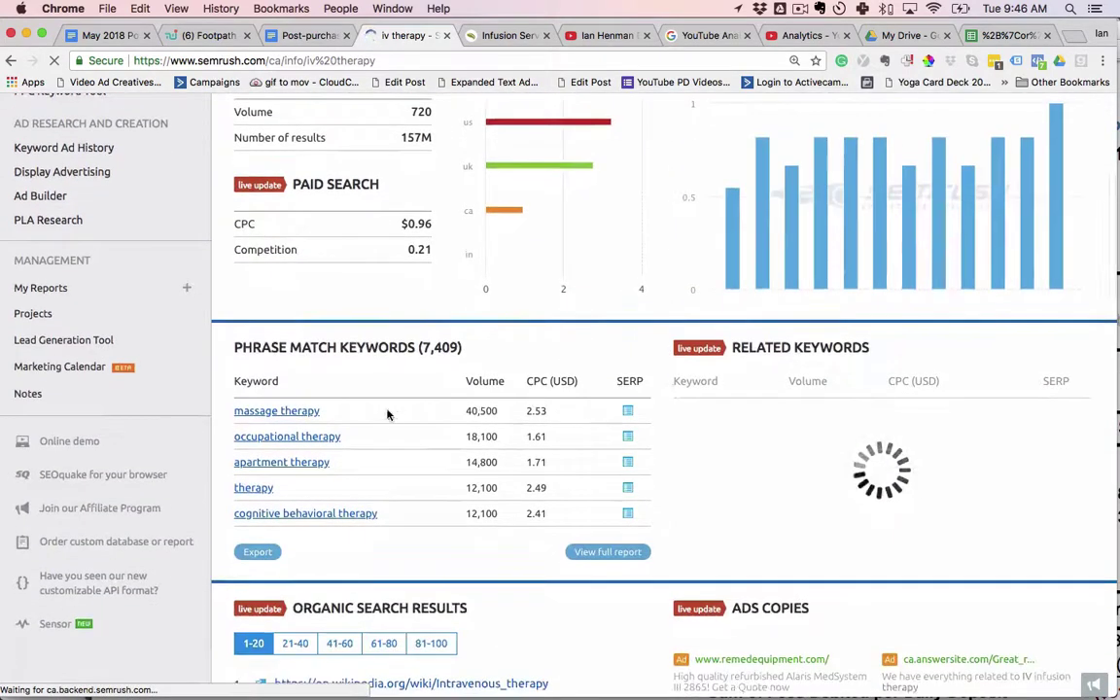
scroll(380, 376, "up", 3)
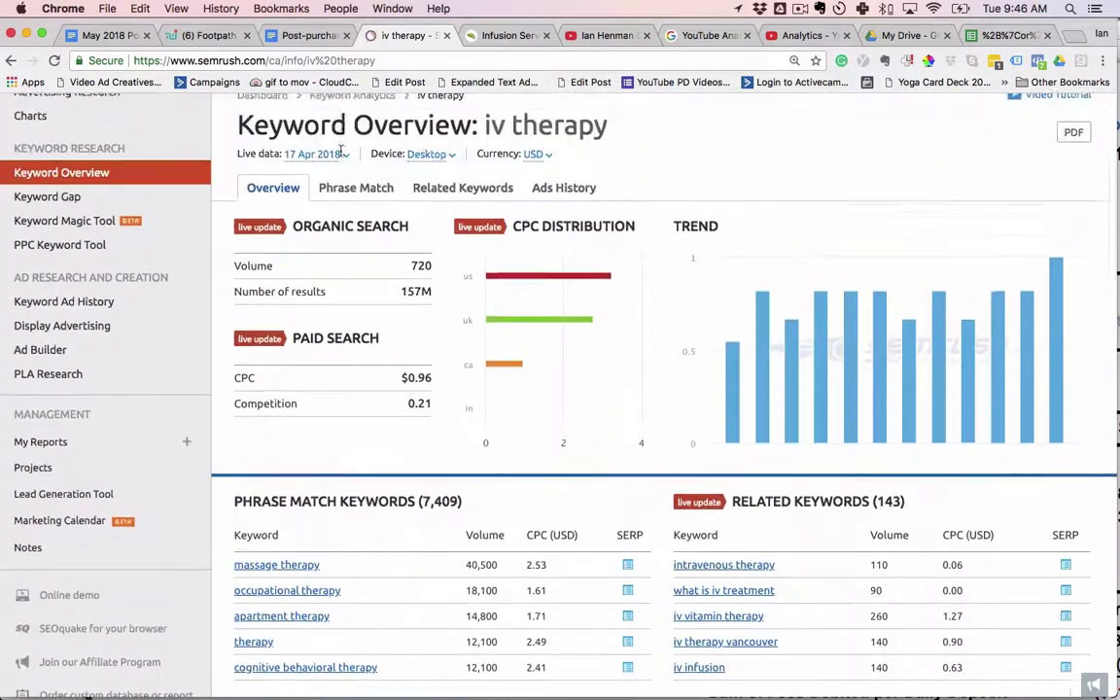
scroll(292, 143, "up", 1)
scroll(409, 351, "down", 2)
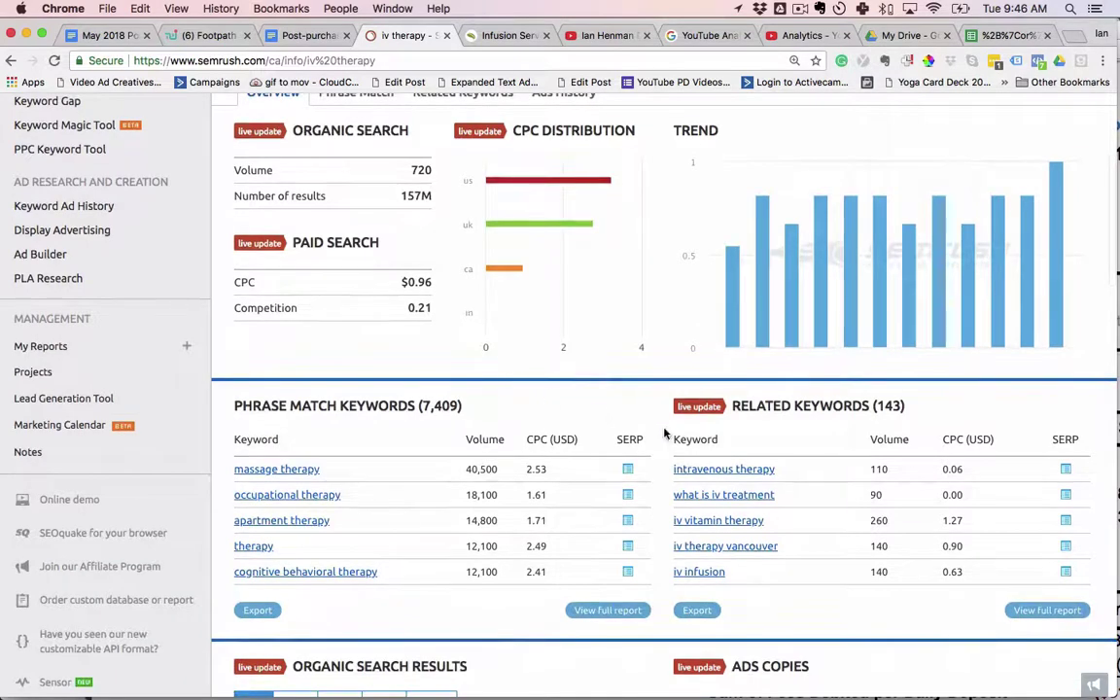
- Open the related keyword iv vitamin therapy and examine its phrase match keywords, related keywords and organic results
left_click(714, 522)
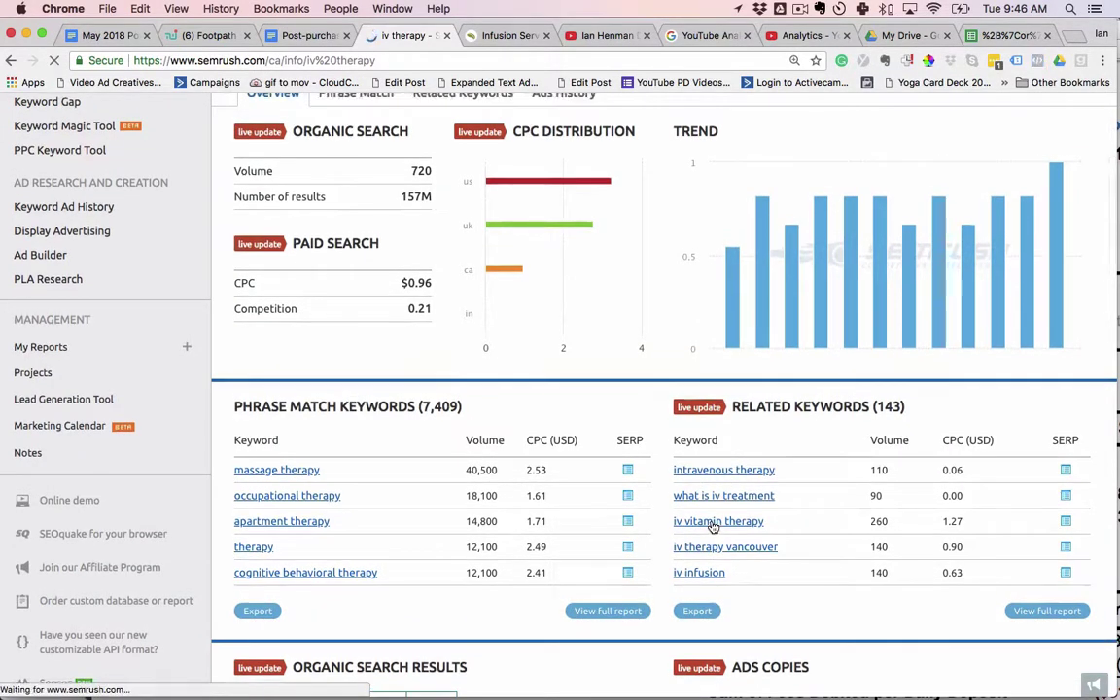
scroll(500, 547, "down", 4)
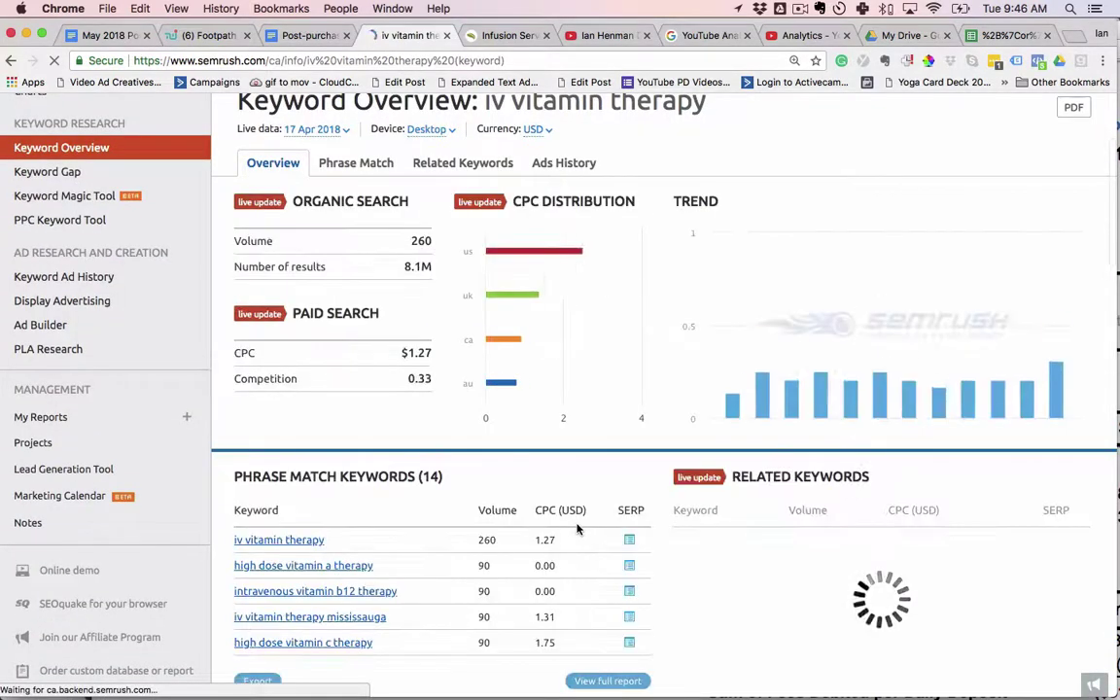
scroll(561, 533, "down", 2)
scroll(578, 528, "down", 1)
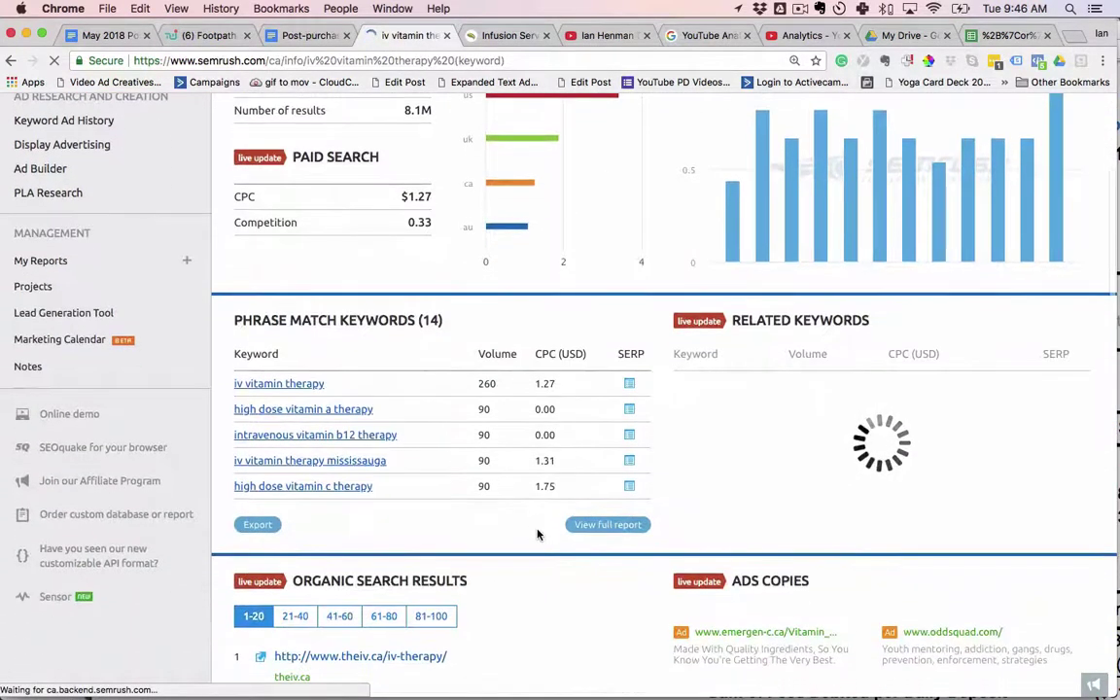
scroll(536, 535, "down", 3)
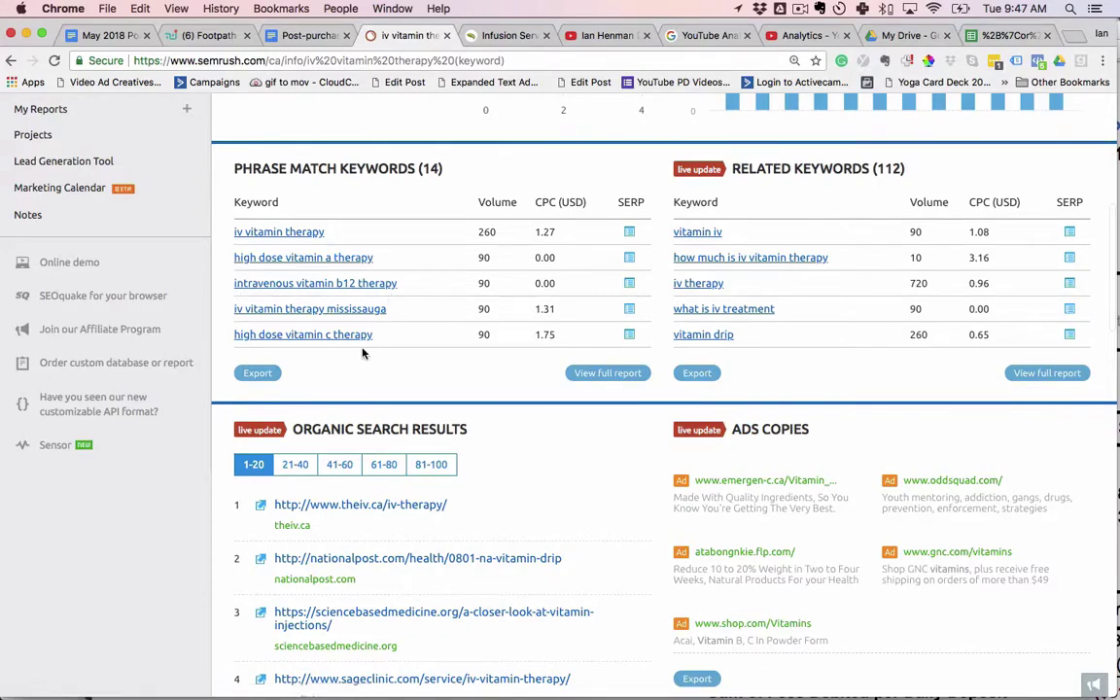
scroll(331, 321, "down", 1)
- Switch to the Cornerstone Naturopathic page and look over its grid of offered services
left_click(496, 37)
scroll(425, 311, "up", 10)
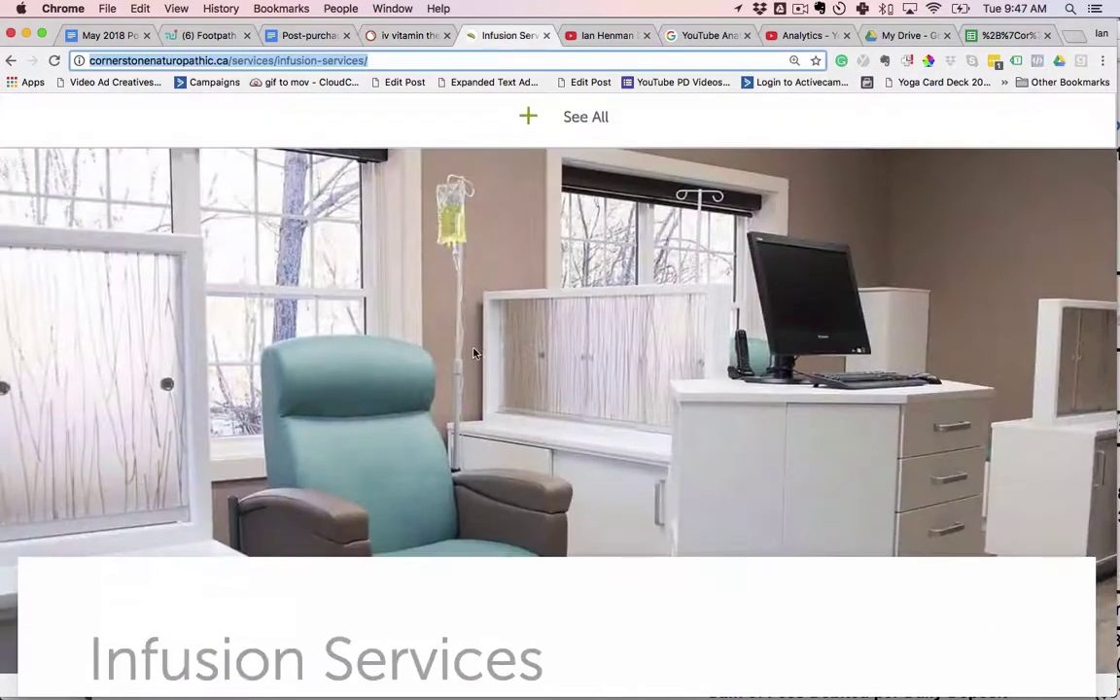
scroll(424, 304, "up", 3)
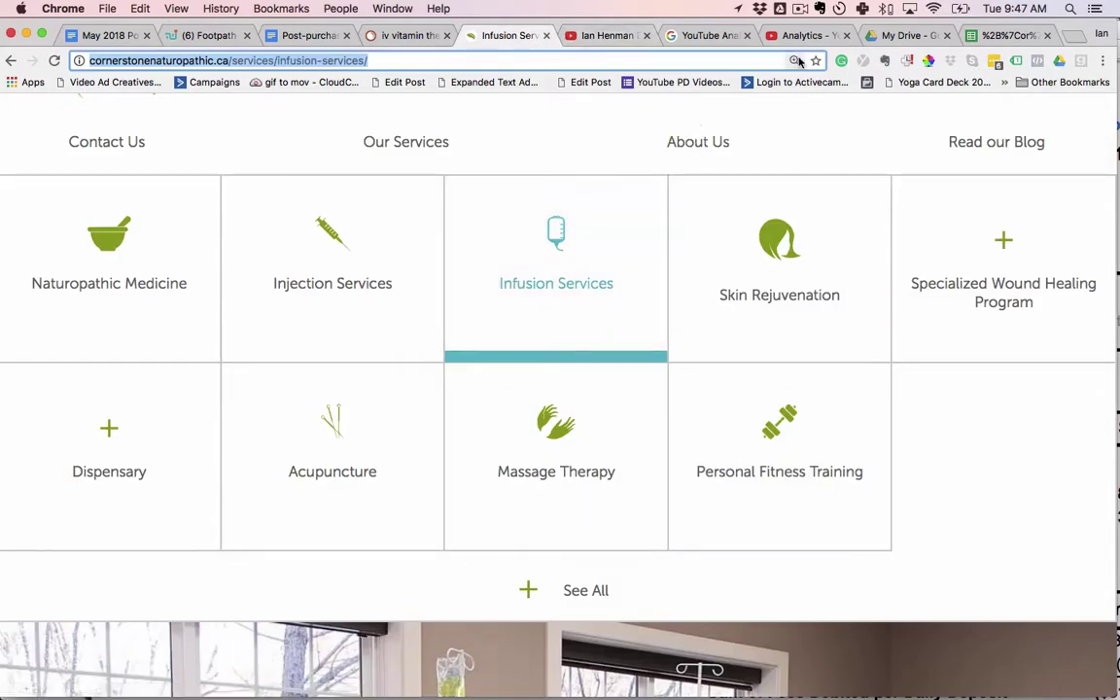
- Return to the iv vitamin therapy overview in SEMrush and review its keyword lists, volume, CPC and trend
left_click(394, 35)
scroll(518, 470, "up", 3)
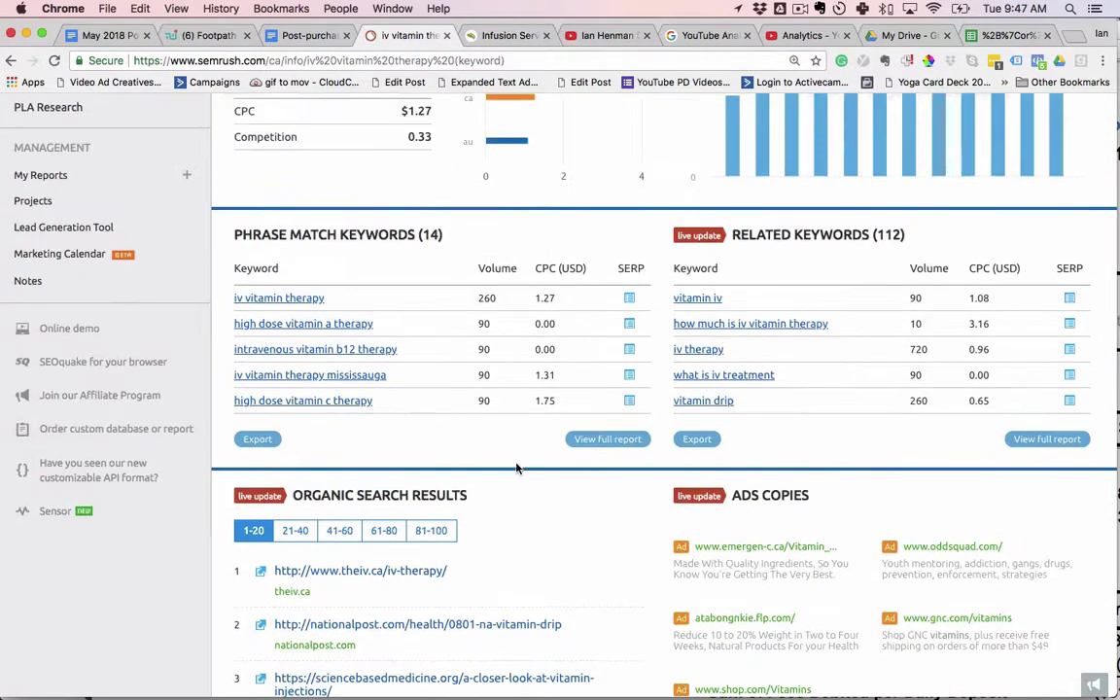
scroll(523, 468, "up", 8)
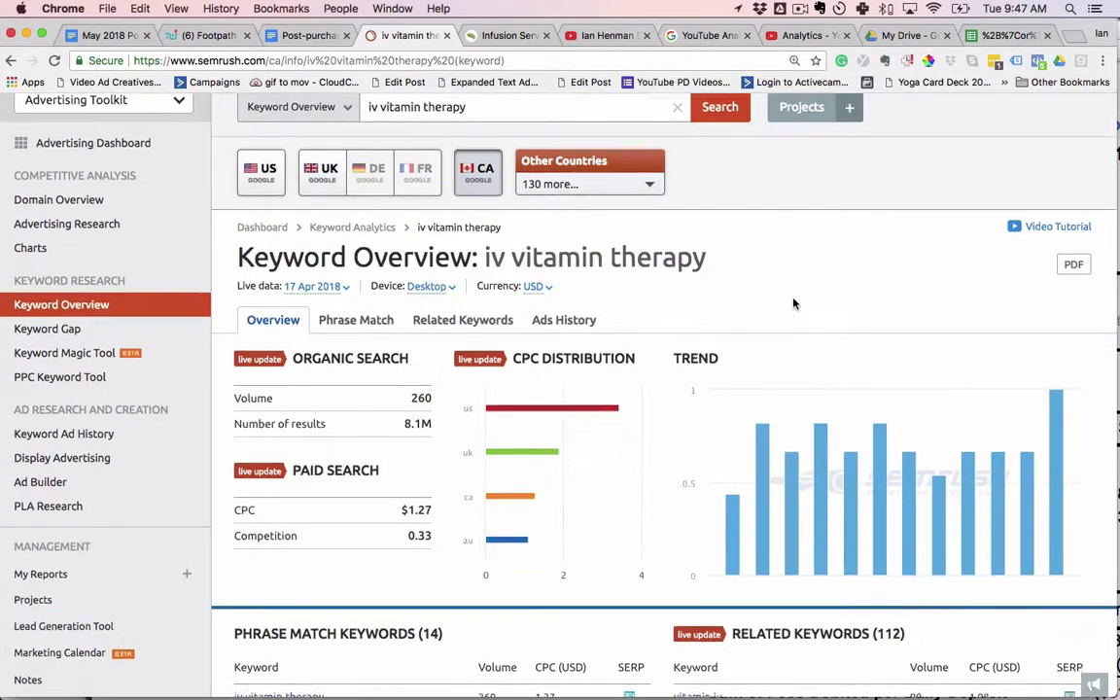
scroll(790, 305, "up", 1)
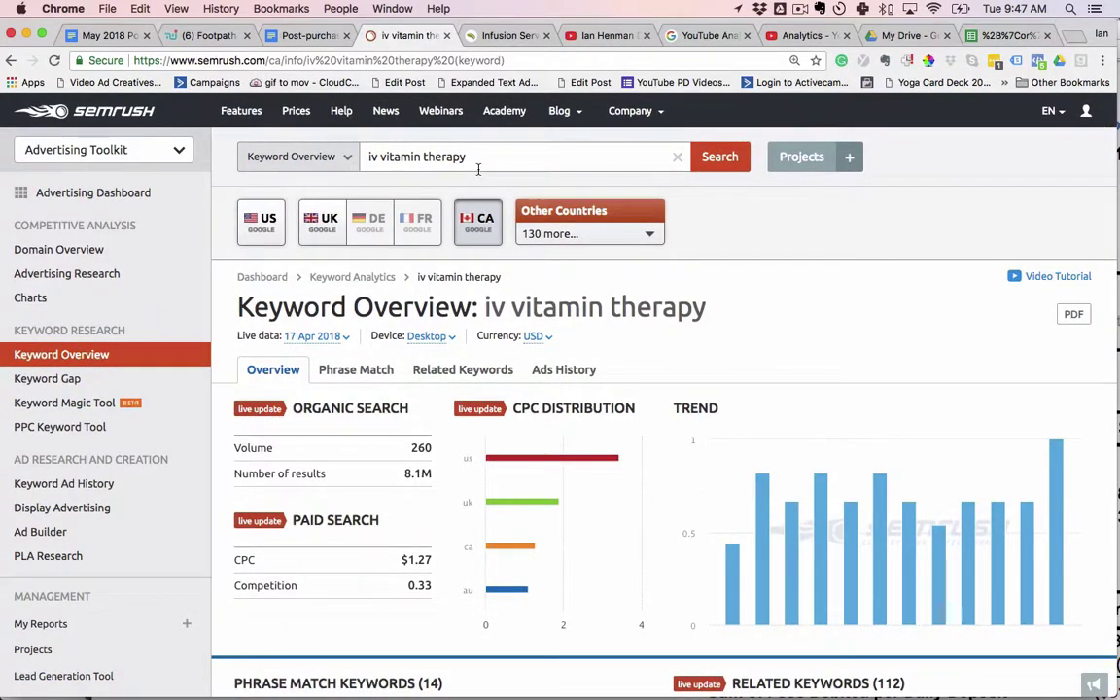
- Switch to the competitor keyword spreadsheet and scan the Keyword column down to nd doctor in row 29
left_click(1003, 35)
left_click(243, 341)
scroll(238, 360, "down", 5)
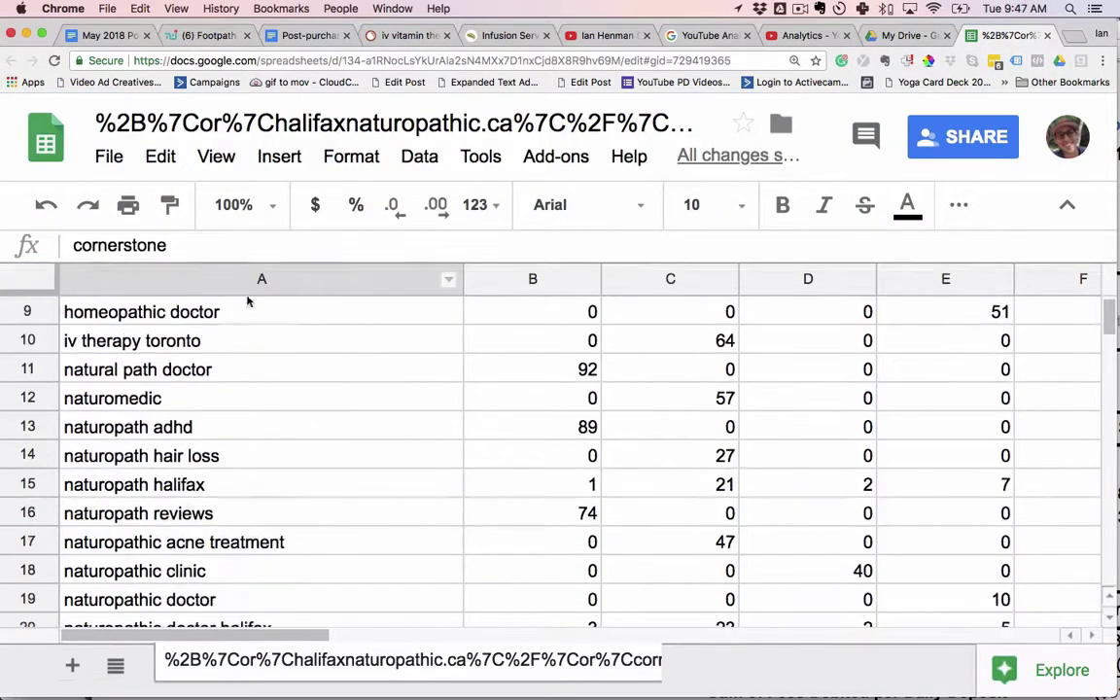
scroll(226, 428, "down", 4)
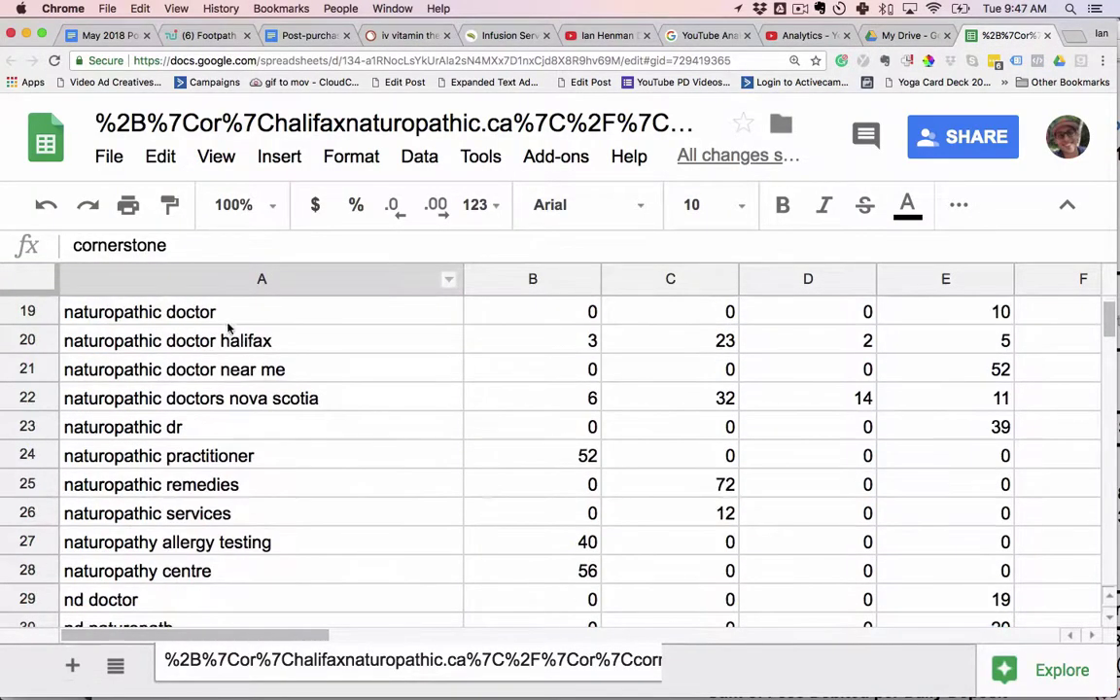
scroll(313, 497, "up", 9)
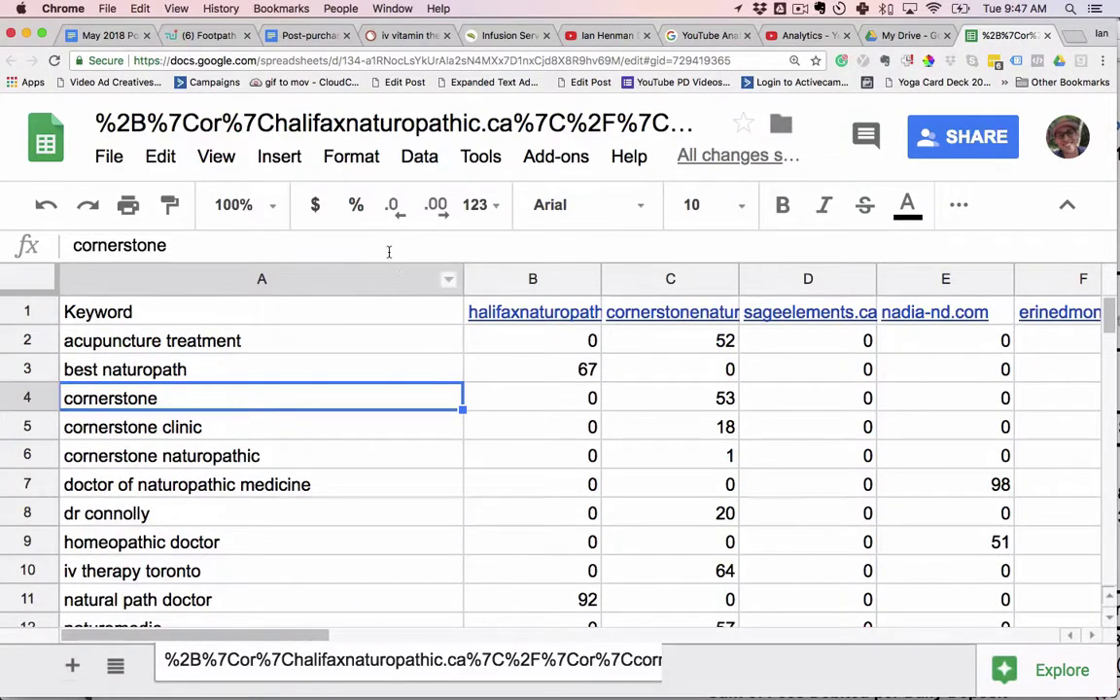
- Open the keyword.io research tool in a new browser tab
key("super+t")
type("keyword")
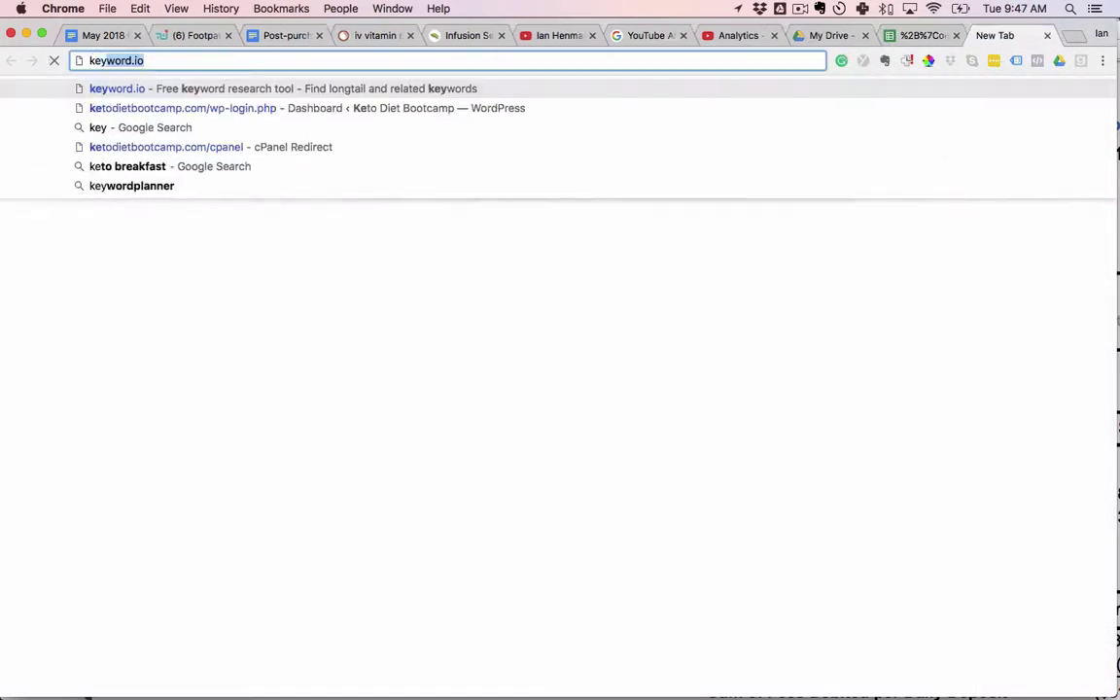
type(".io")
key("Return")
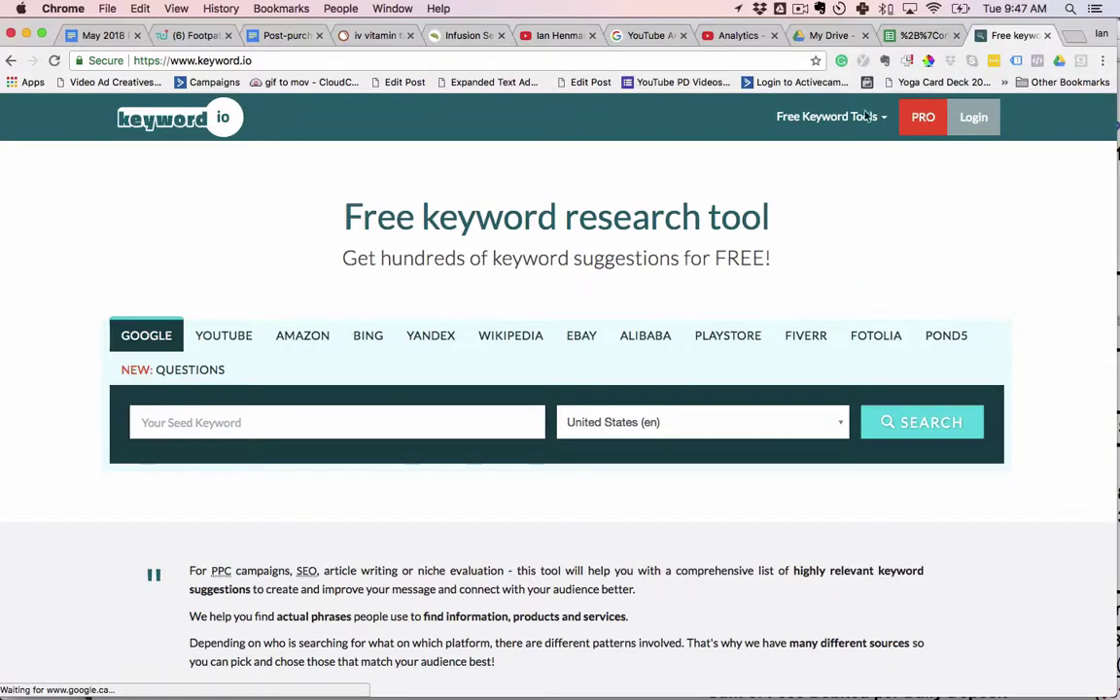
- Return to the keyword spreadsheet and compare the Search Volume values in column G with their keywords, starting with cornerstone
left_click(919, 35)
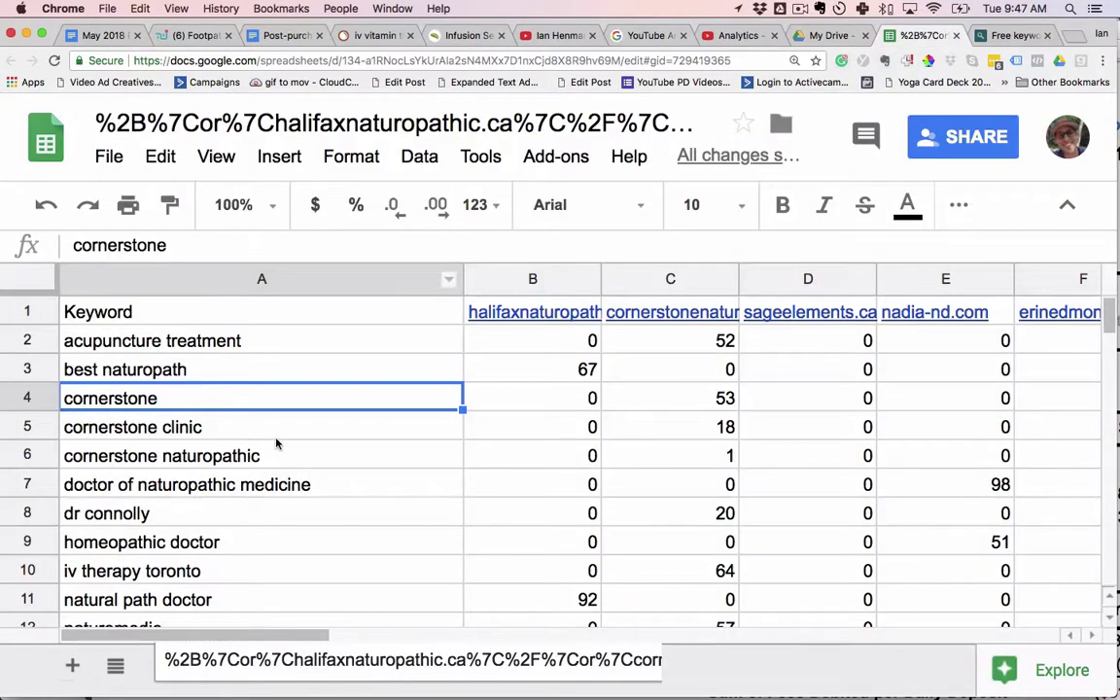
scroll(276, 444, "down", 2)
scroll(146, 466, "up", 2)
scroll(729, 475, "right", 5)
left_click(721, 399)
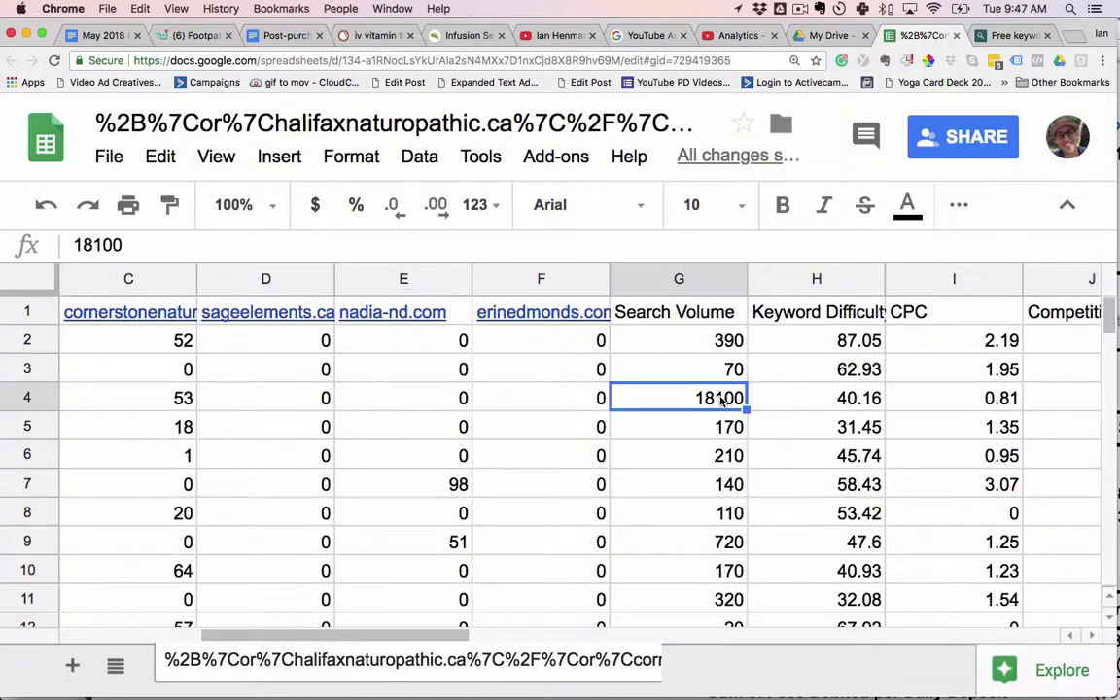
scroll(723, 400, "left", 5)
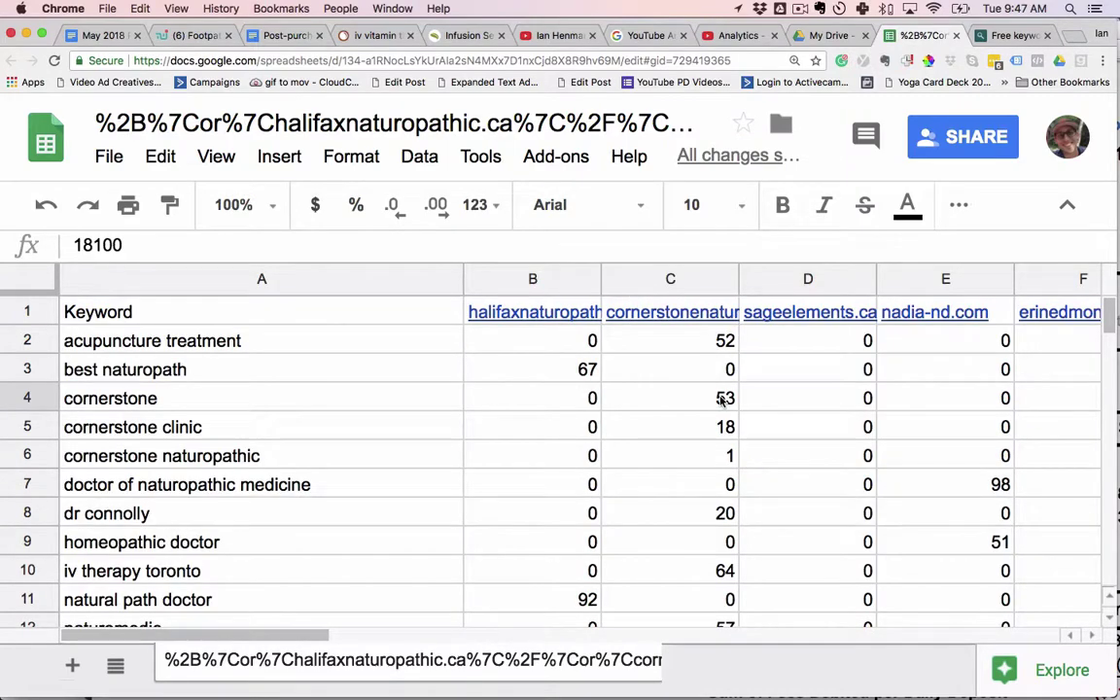
scroll(282, 460, "down", 2)
scroll(694, 466, "right", 5)
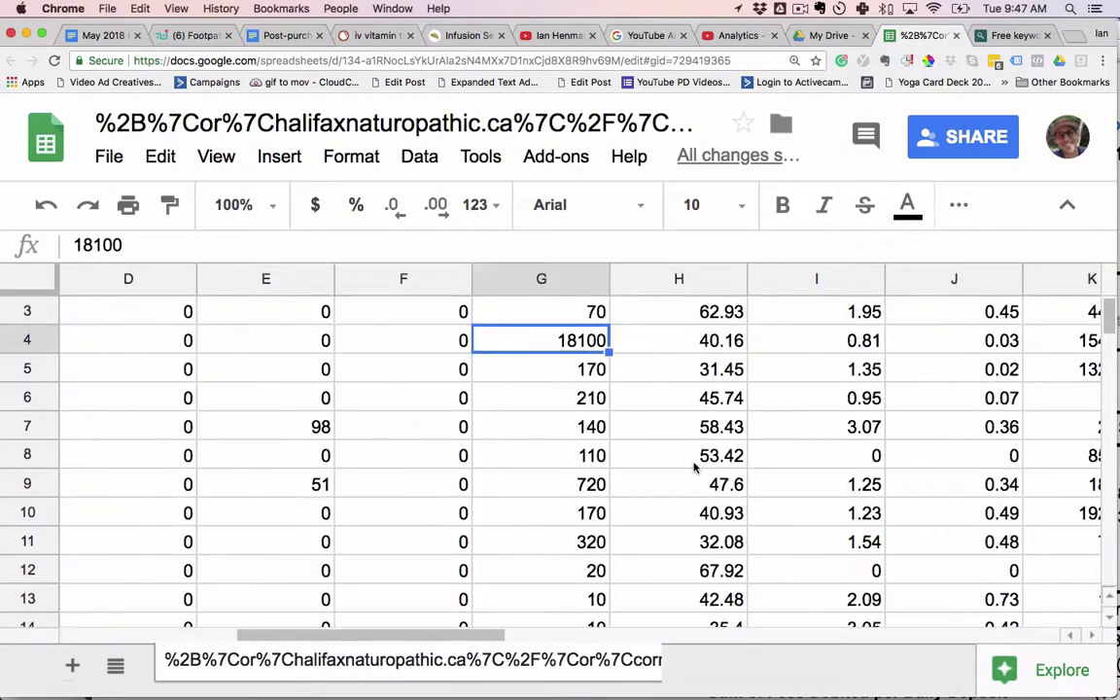
- Find the keyword naturopath halifax in row 15 of the spreadsheet and copy it
scroll(694, 468, "down", 5)
left_click(541, 512)
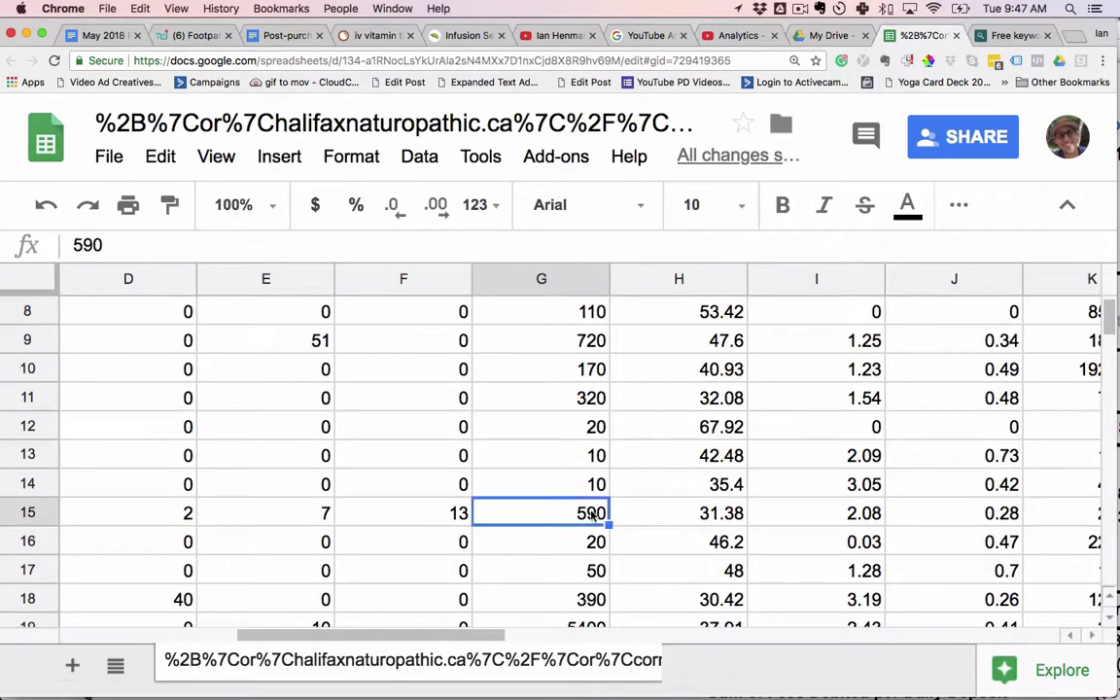
key("Left")
key("Left")
key("Left")
key("Left")
key("Left")
key("Left")
key("ctrl+c")
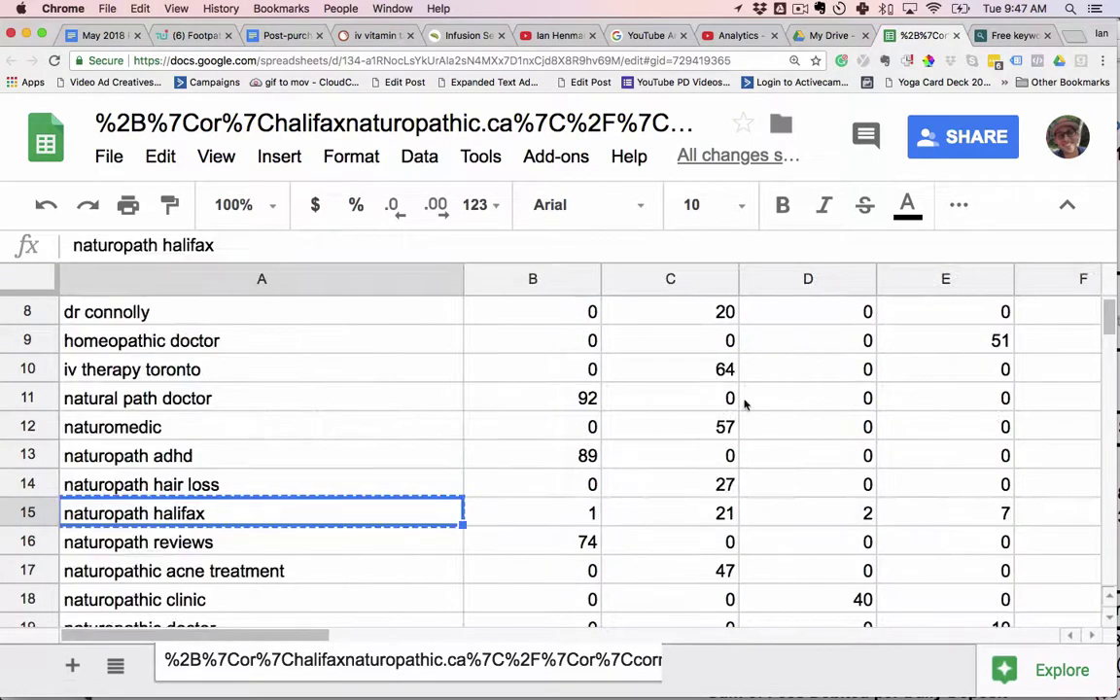
- Switch to keyword.io and search for Google keyword suggestions for naturopath with the audience set to Canada (en)
left_click(1017, 39)
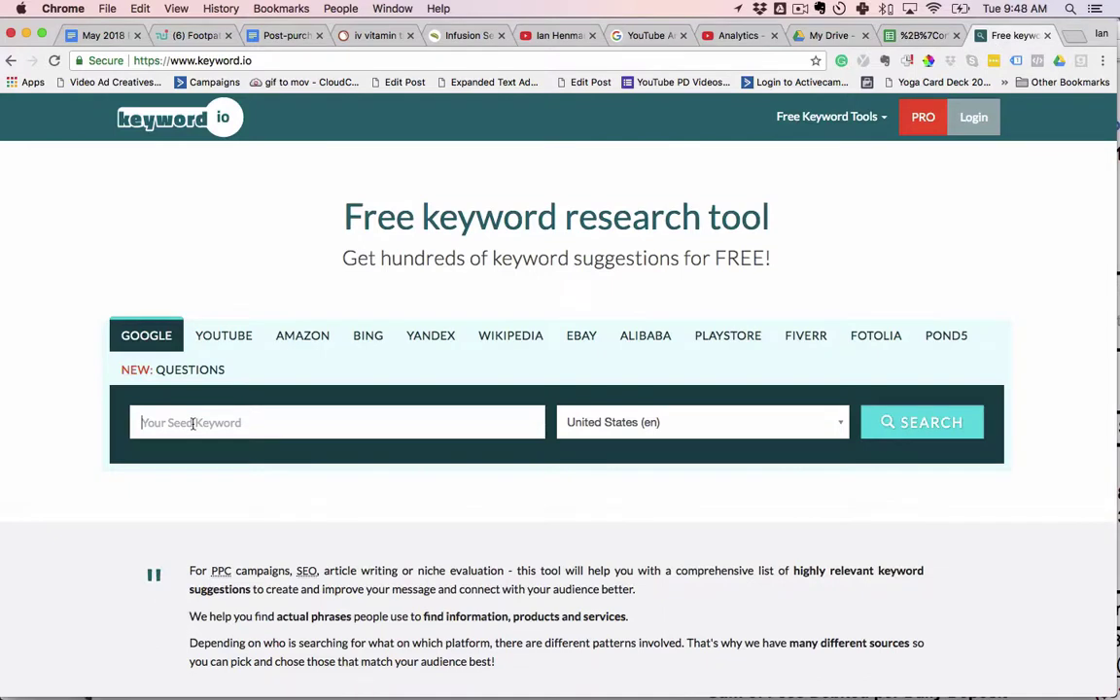
left_click(569, 430)
left_click(588, 522)
left_click(895, 436)
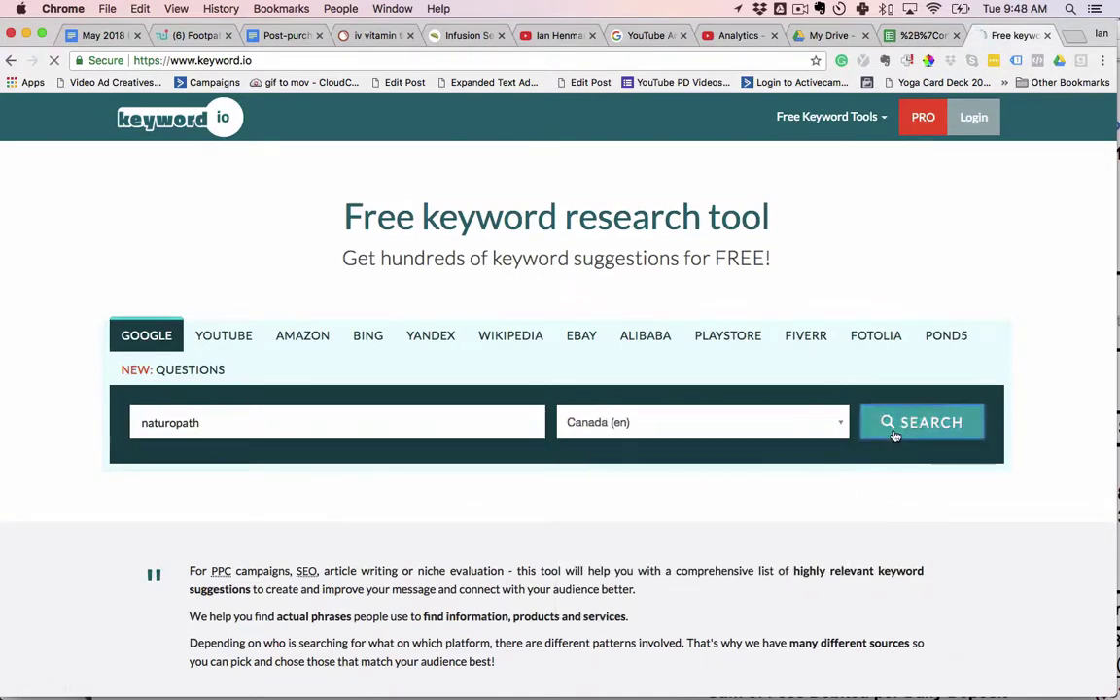
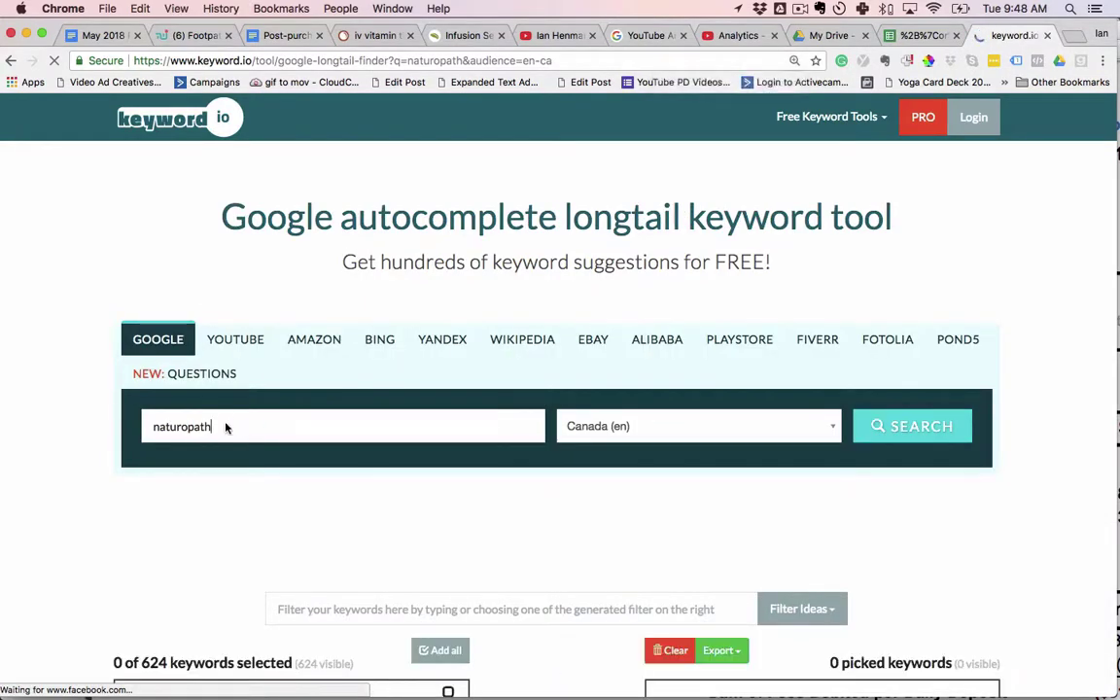
key("super+plus")
key("super+plus")
key("super+a")
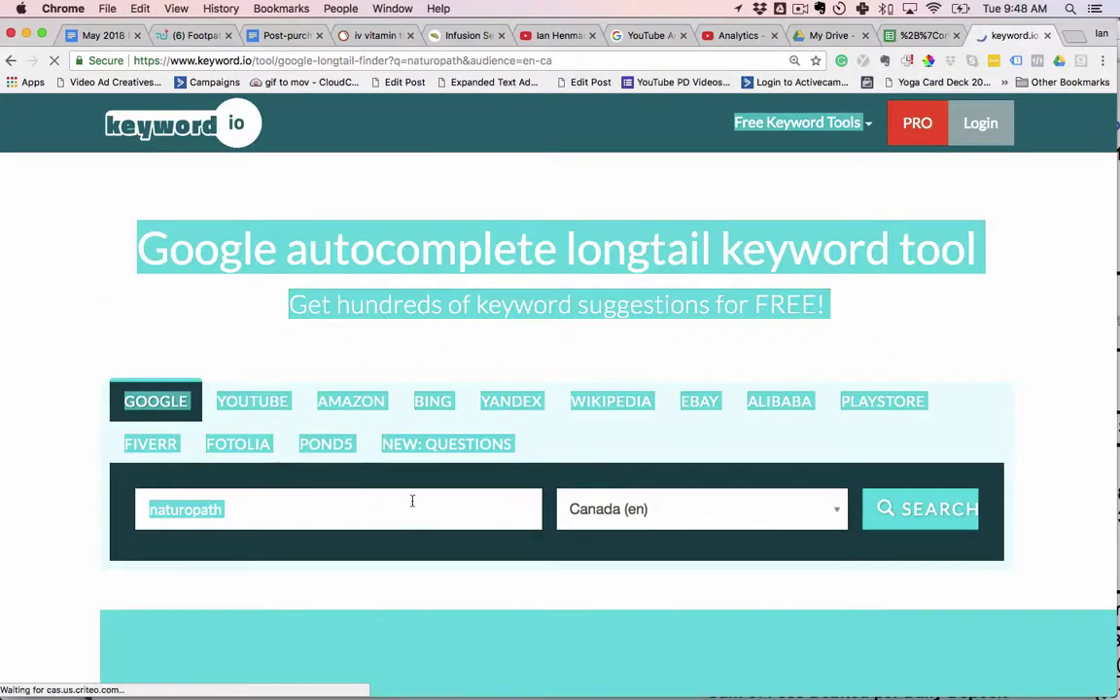
left_click(413, 501)
- Search Google for naturopath in a new browser tab and review the related searches at the end of the results
key("super+t")
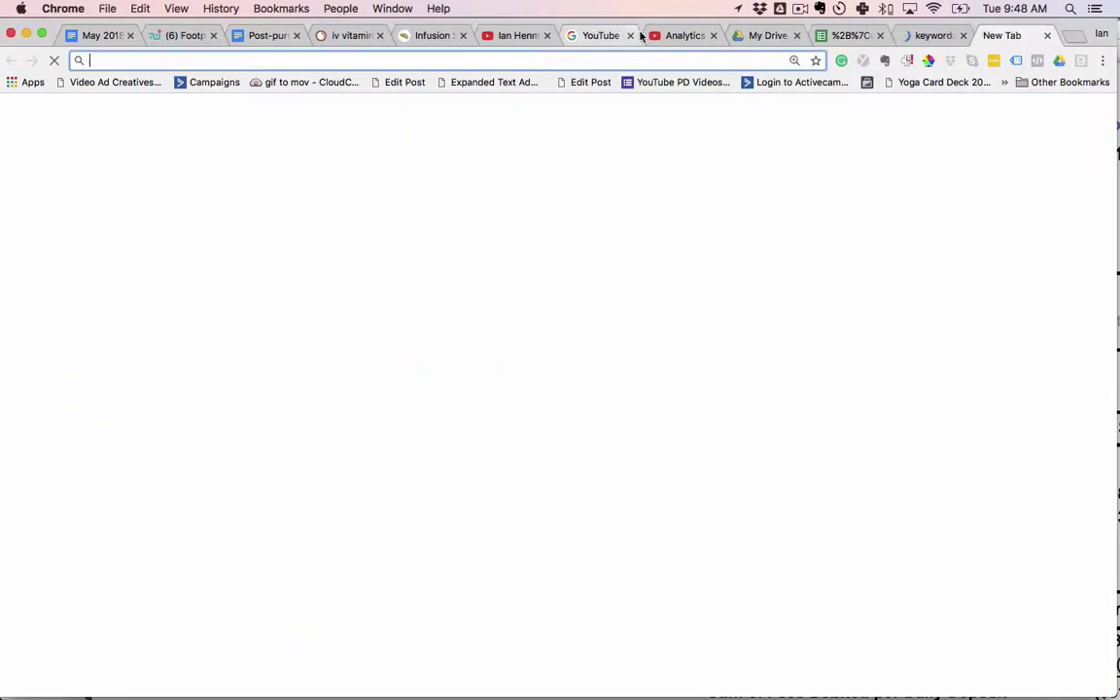
type("google.com.")
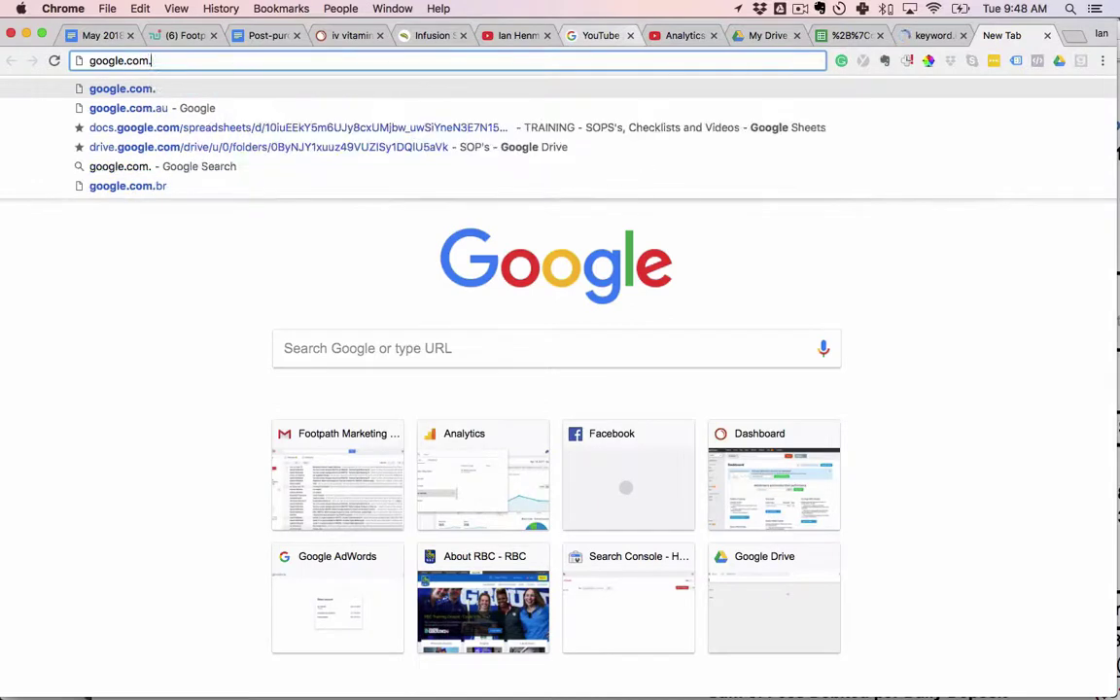
key("Return")
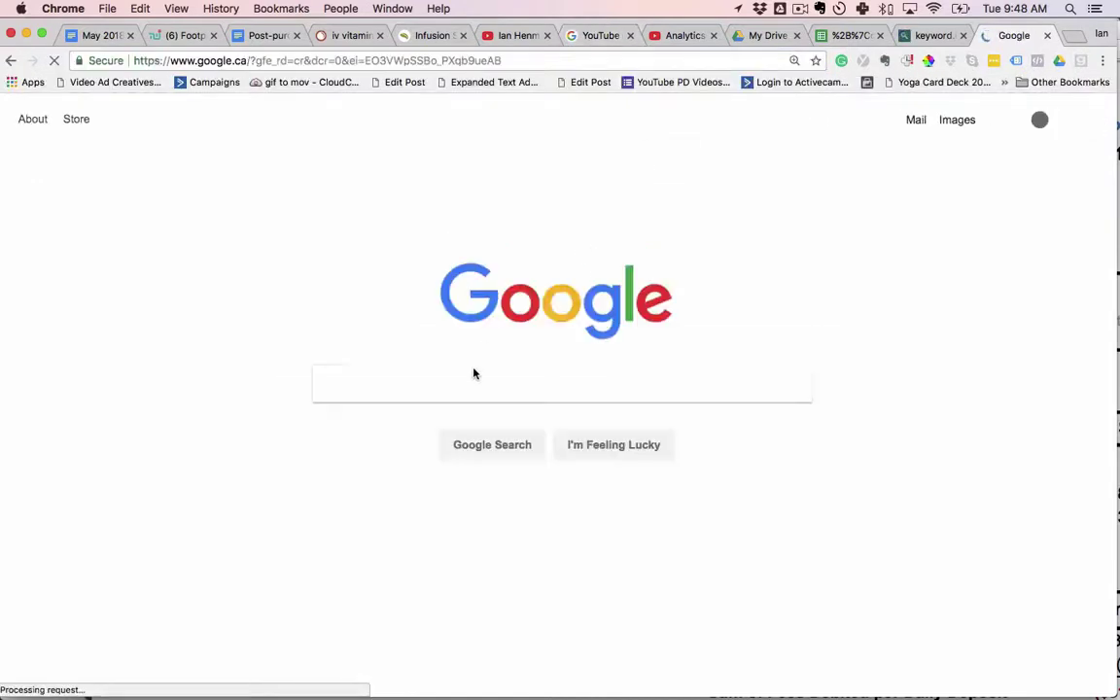
type("naturopath")
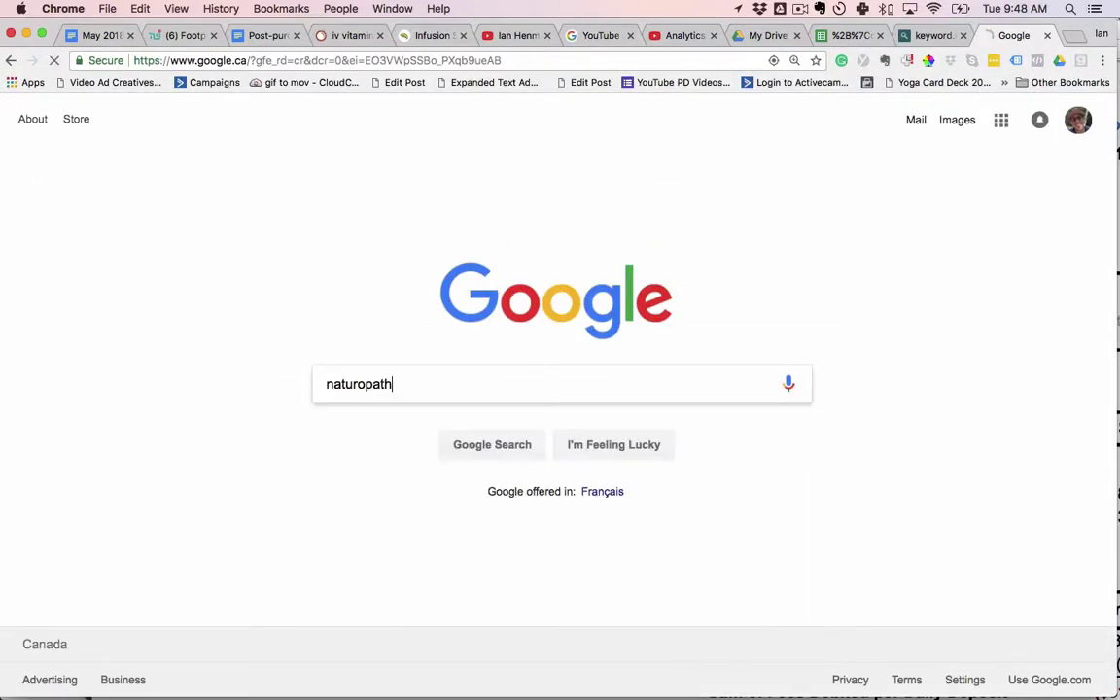
key("Return")
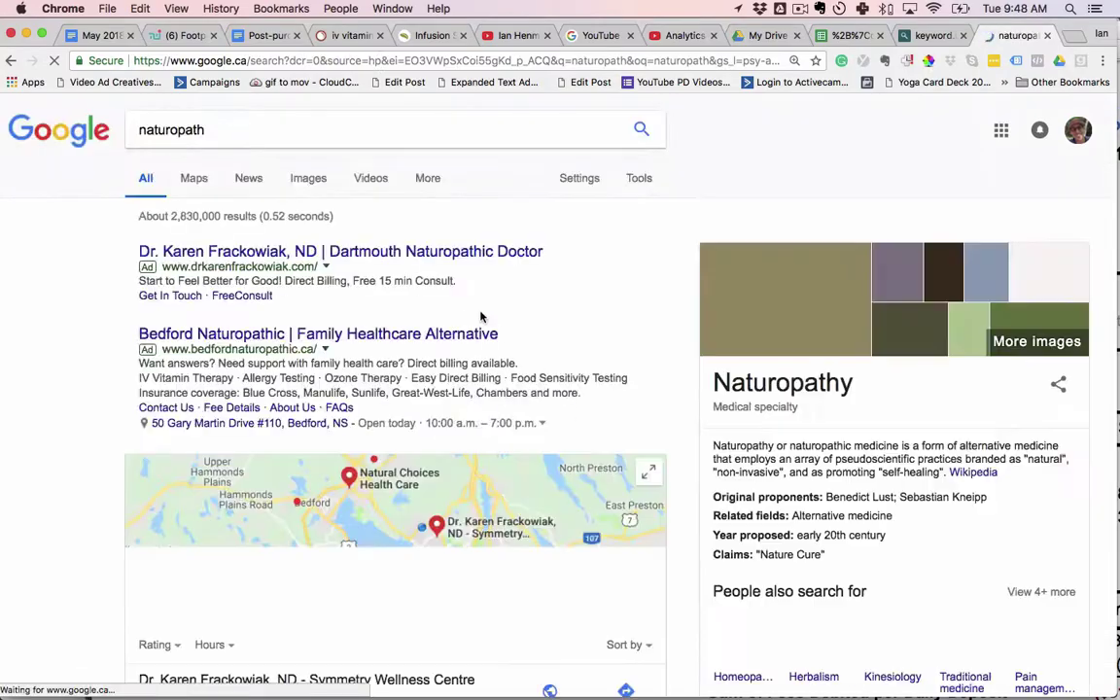
scroll(479, 316, "down", 15)
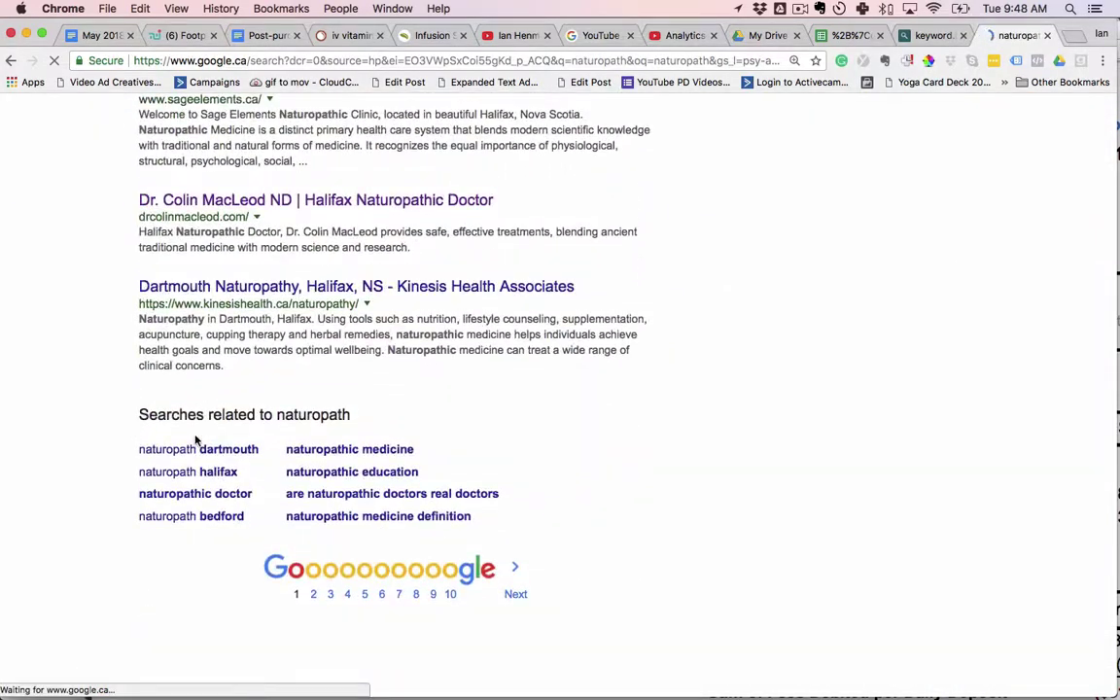
- Return to the keyword.io naturopath results and continue without signing in
left_click(929, 35)
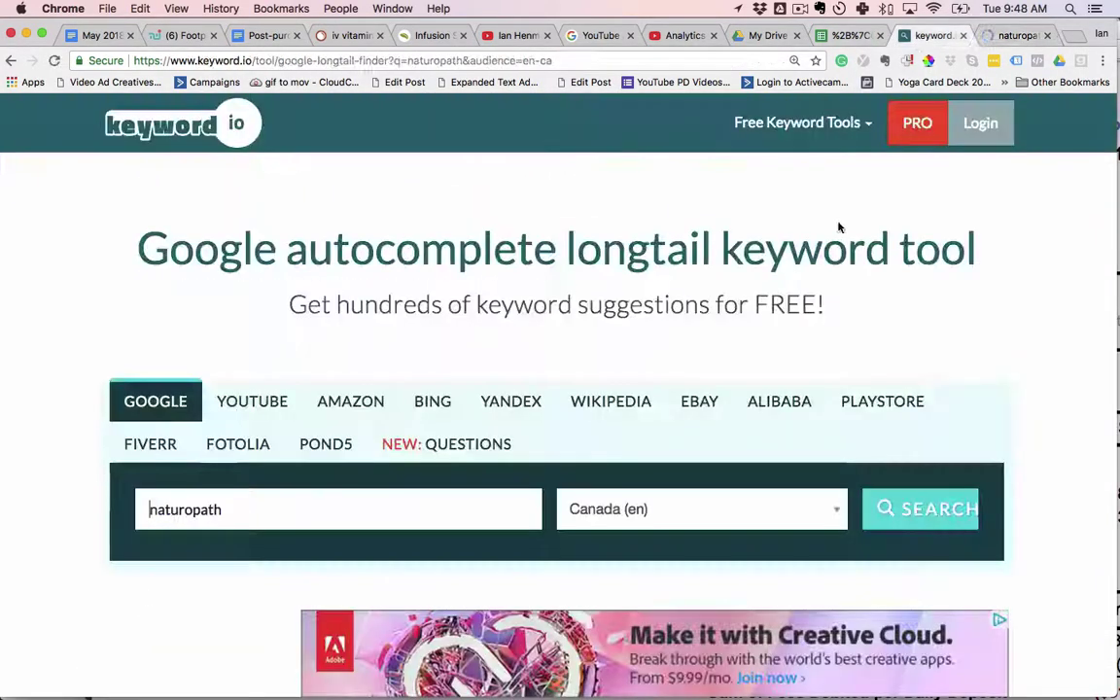
scroll(592, 283, "down", 6)
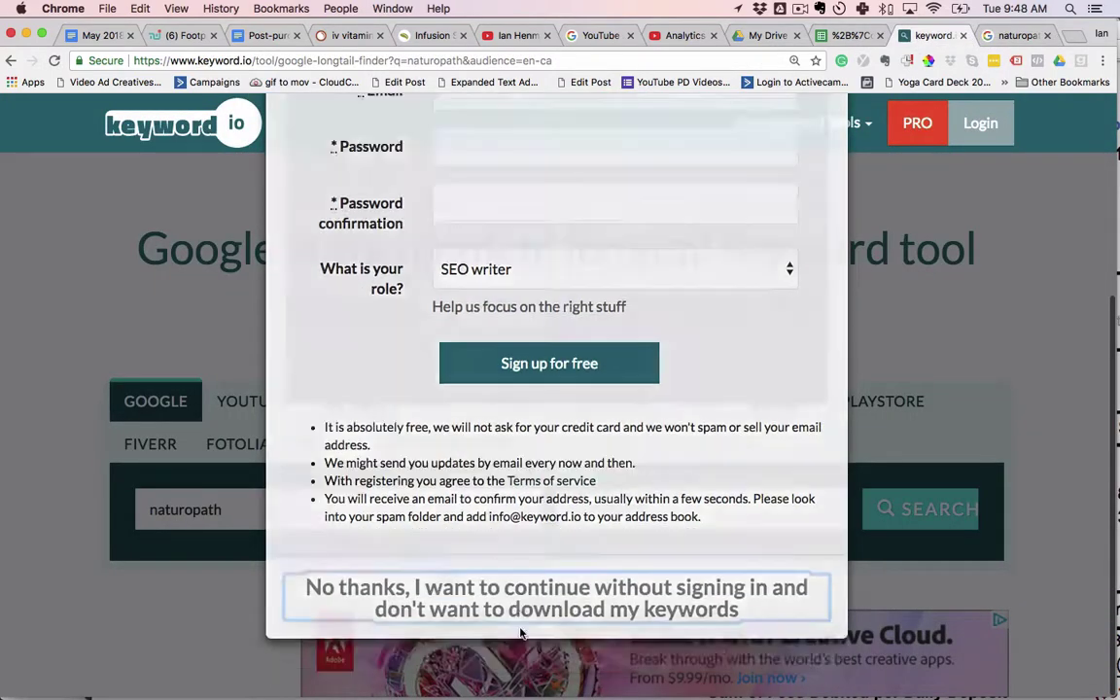
left_click(521, 610)
- Examine the naturopath suggestions for local terms, conditions, and questions about treatments and insurance coverage, down to the keywords starting with e
scroll(156, 535, "down", 5)
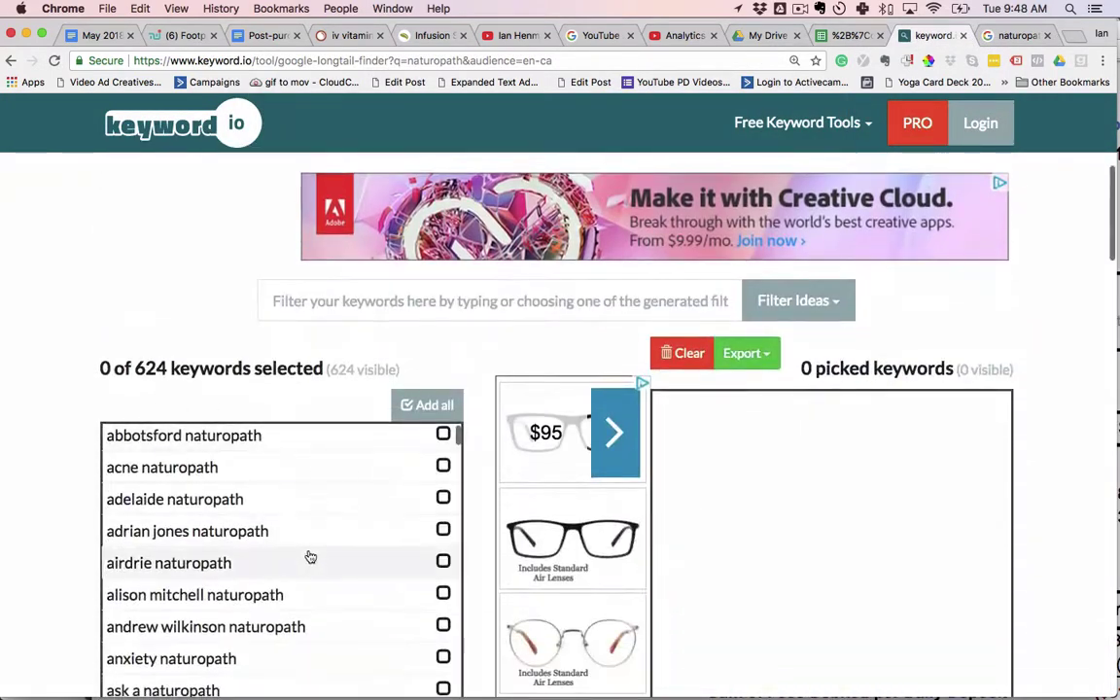
scroll(60, 400, "down", 3)
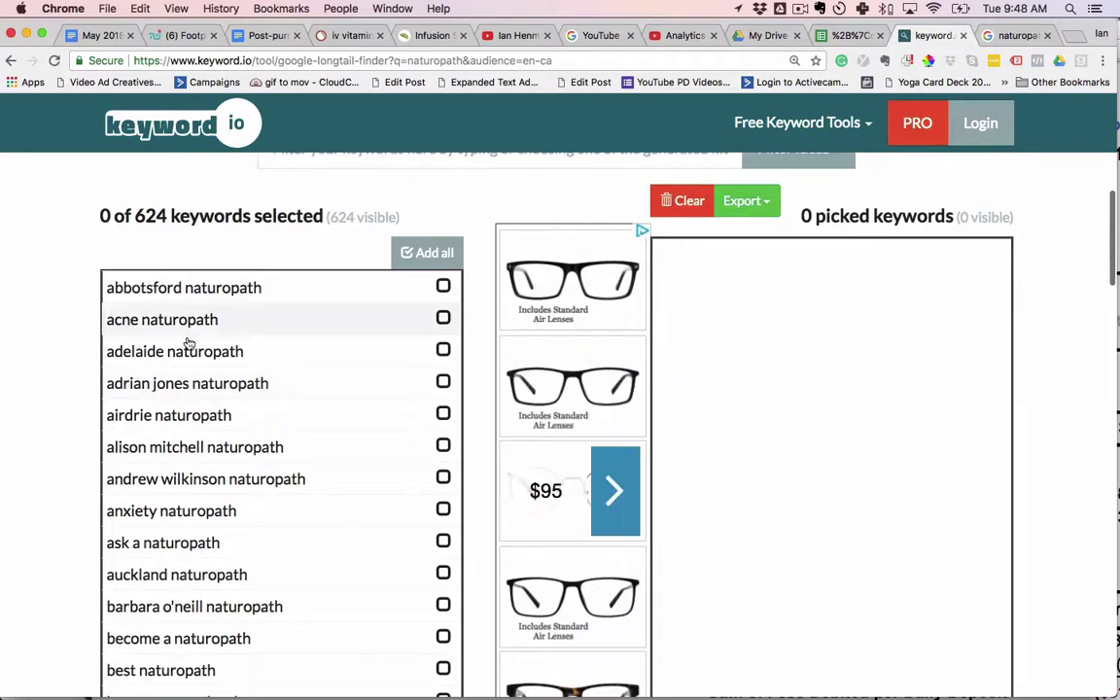
scroll(247, 468, "down", 1)
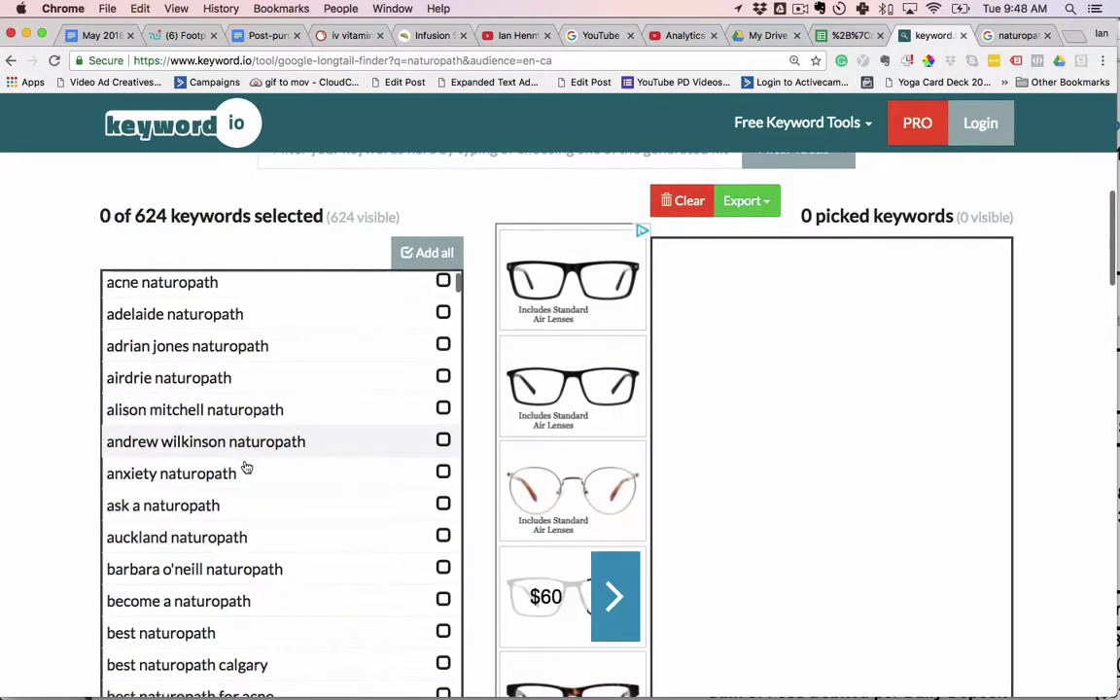
scroll(247, 468, "down", 3)
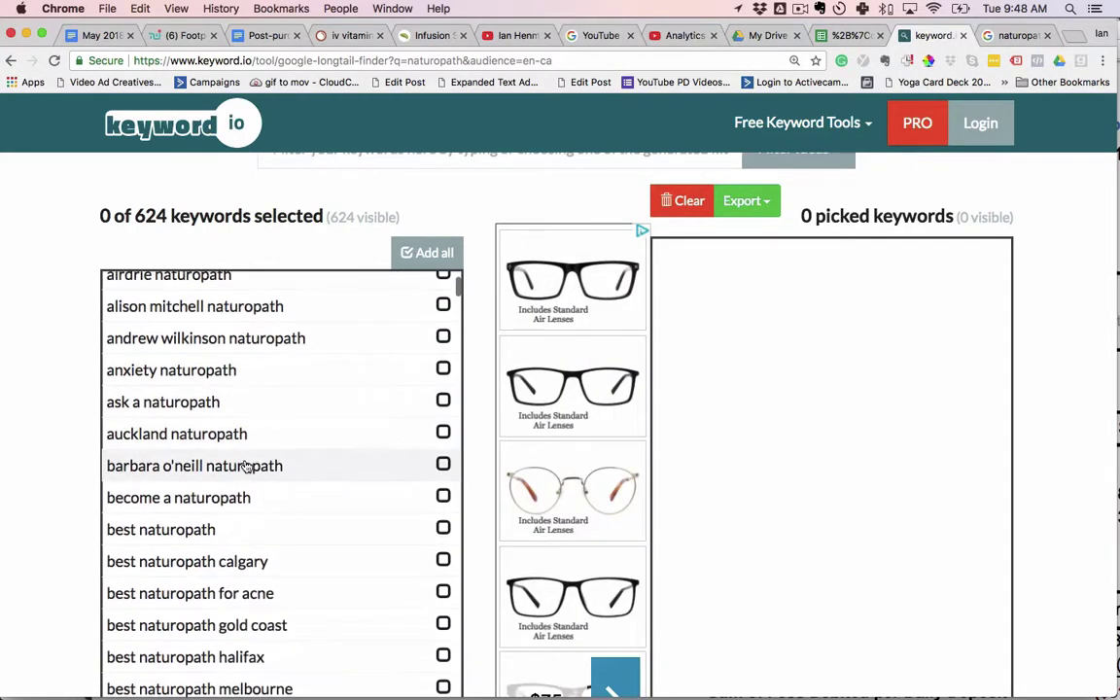
scroll(247, 468, "down", 1)
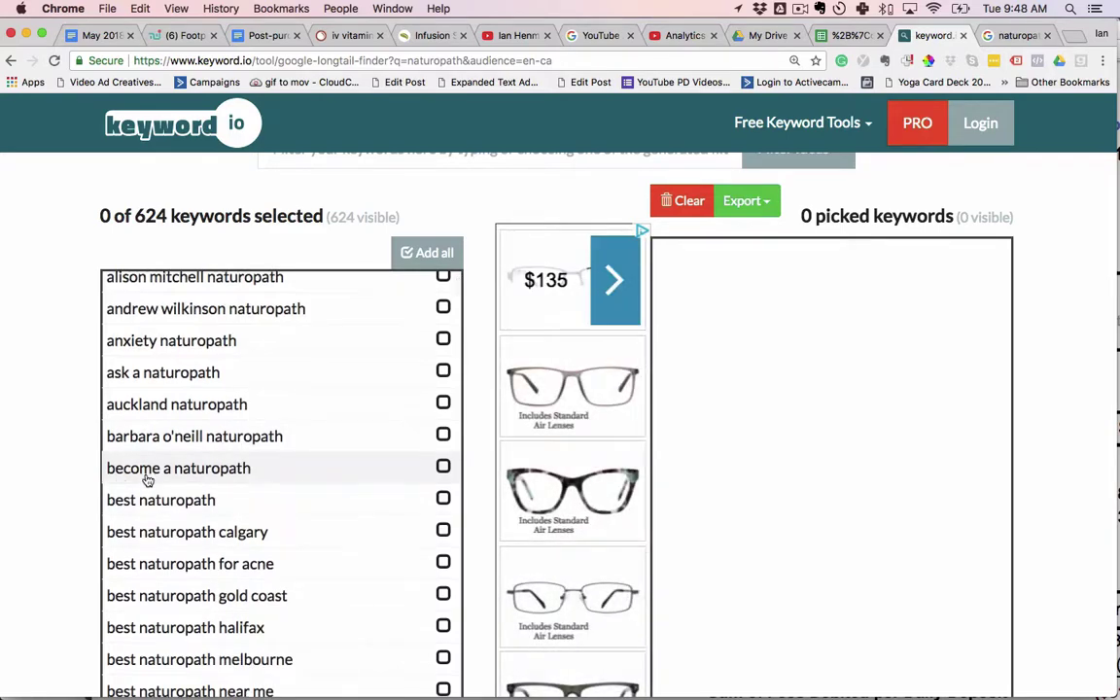
scroll(147, 479, "down", 4)
scroll(147, 480, "down", 1)
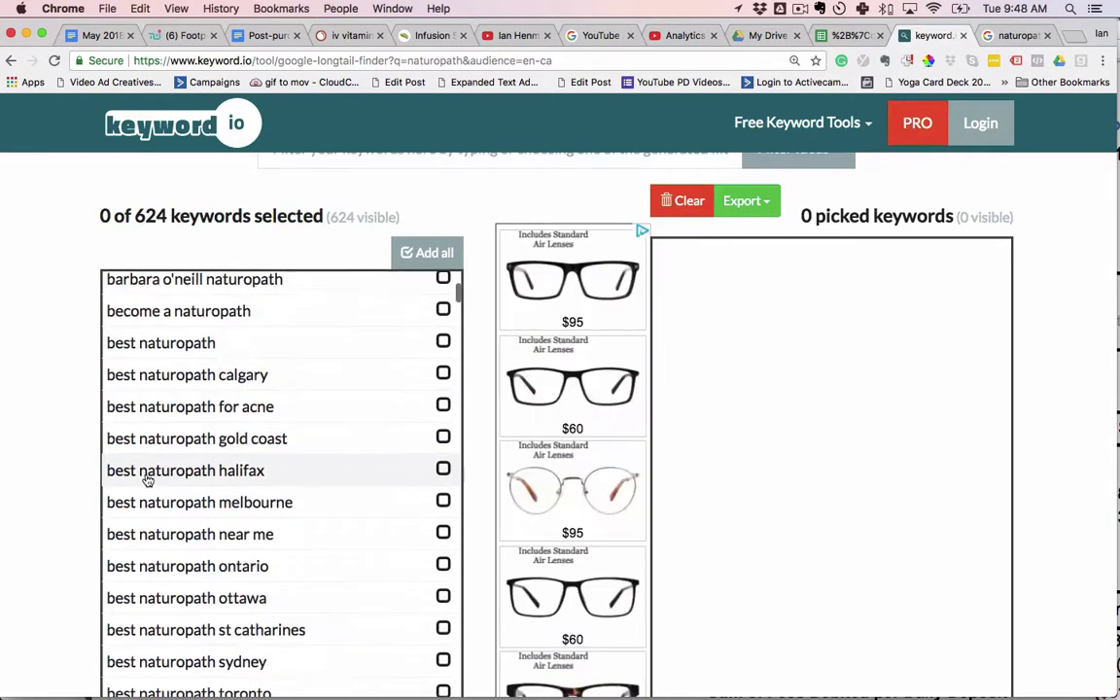
scroll(146, 479, "down", 7)
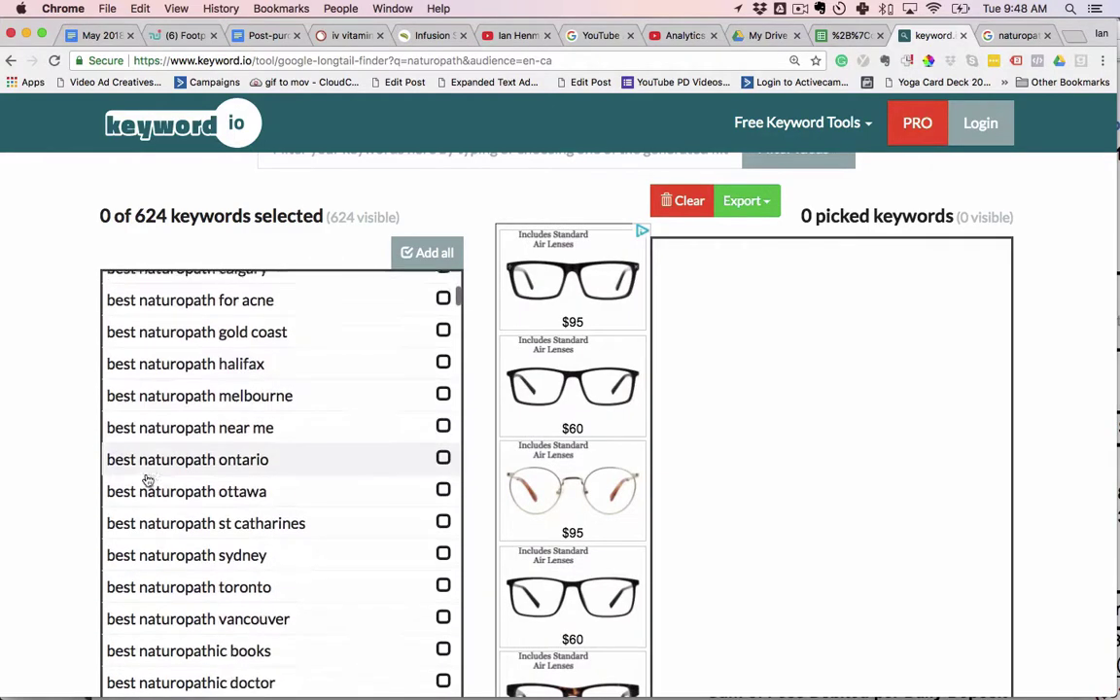
scroll(146, 480, "down", 5)
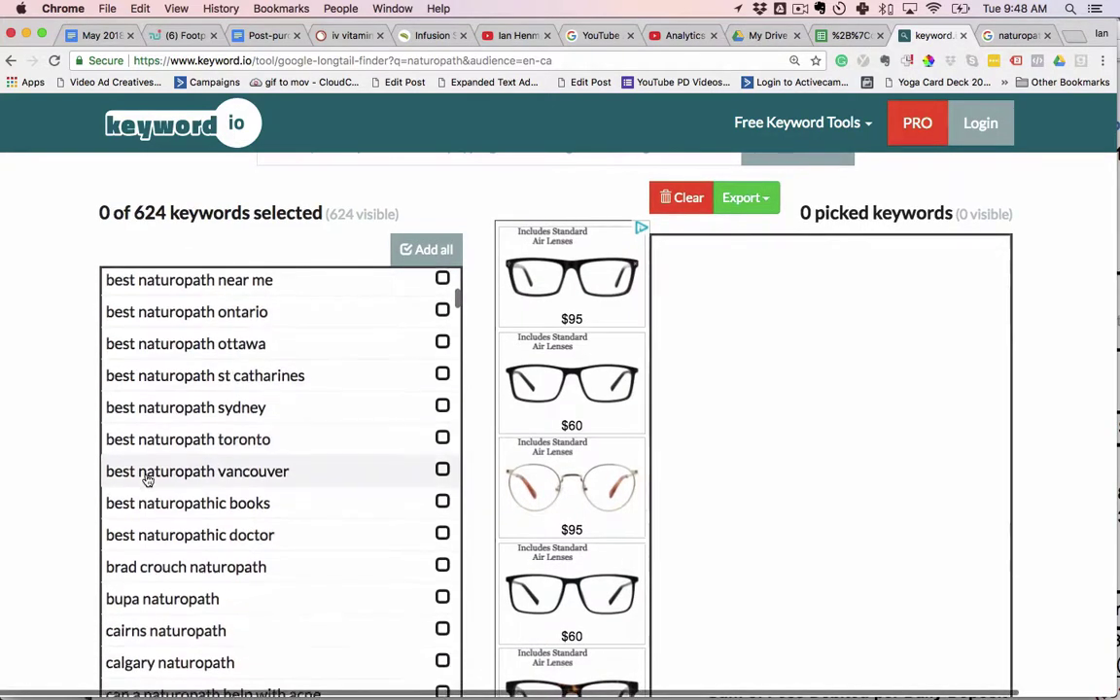
scroll(222, 507, "down", 3)
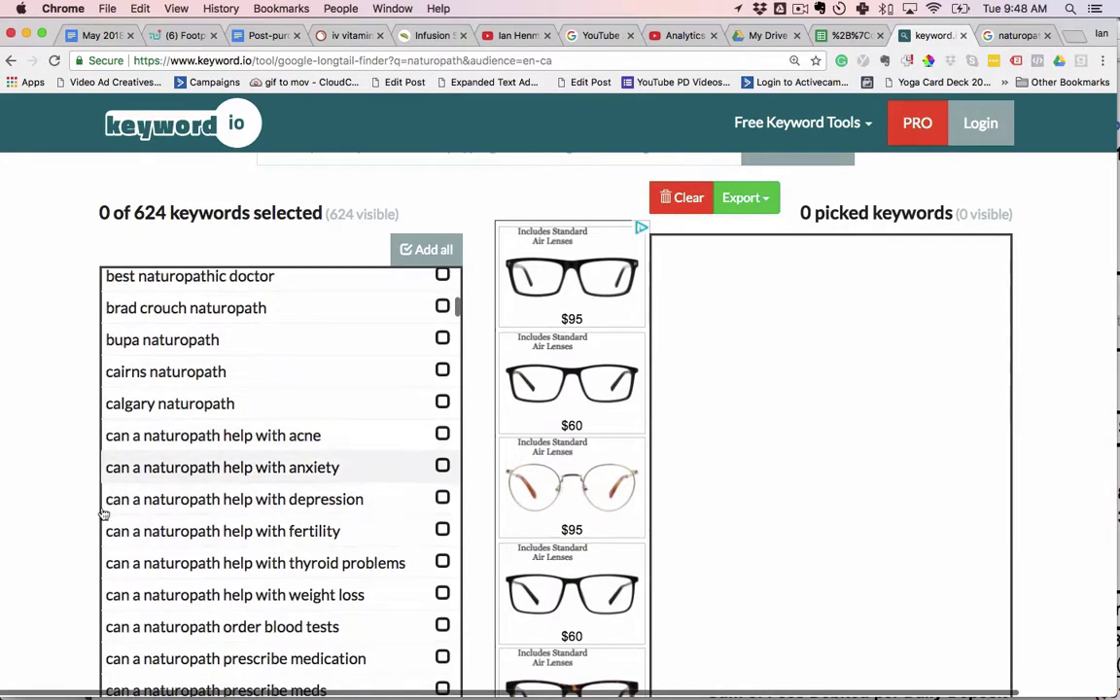
scroll(205, 573, "down", 5)
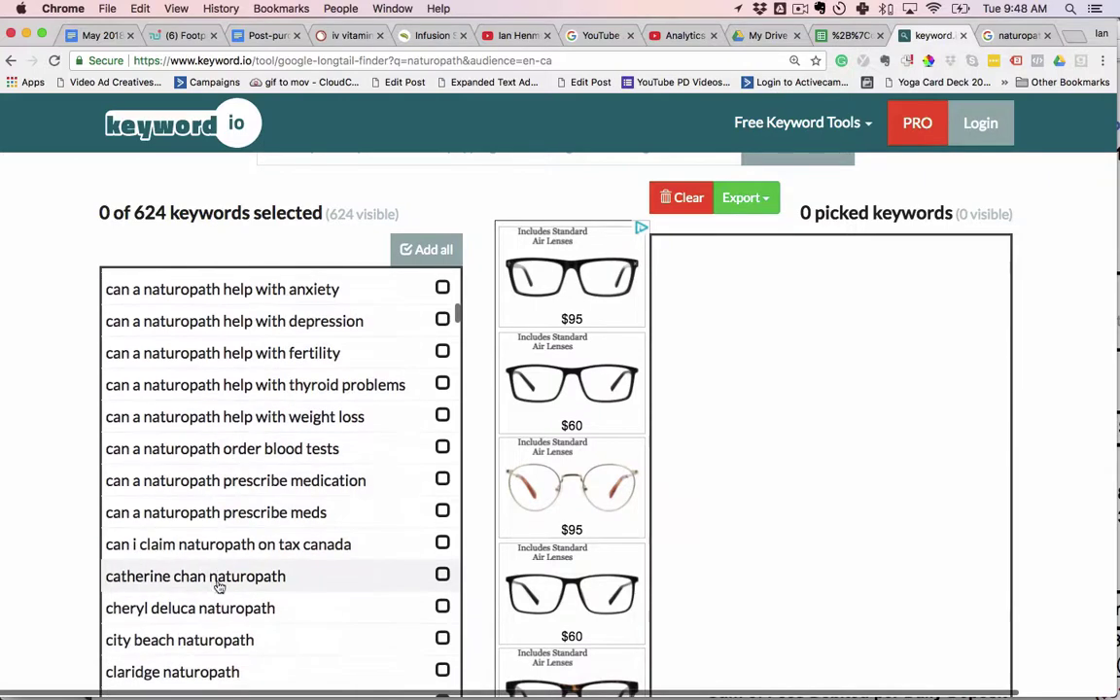
scroll(273, 591, "down", 4)
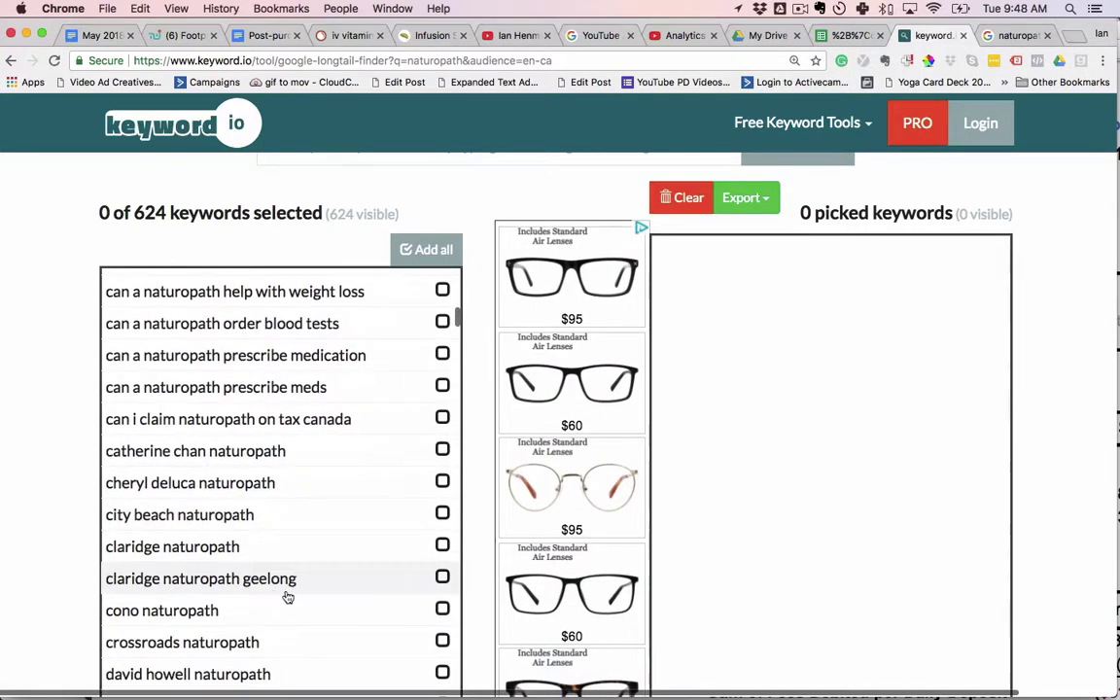
scroll(290, 598, "down", 3)
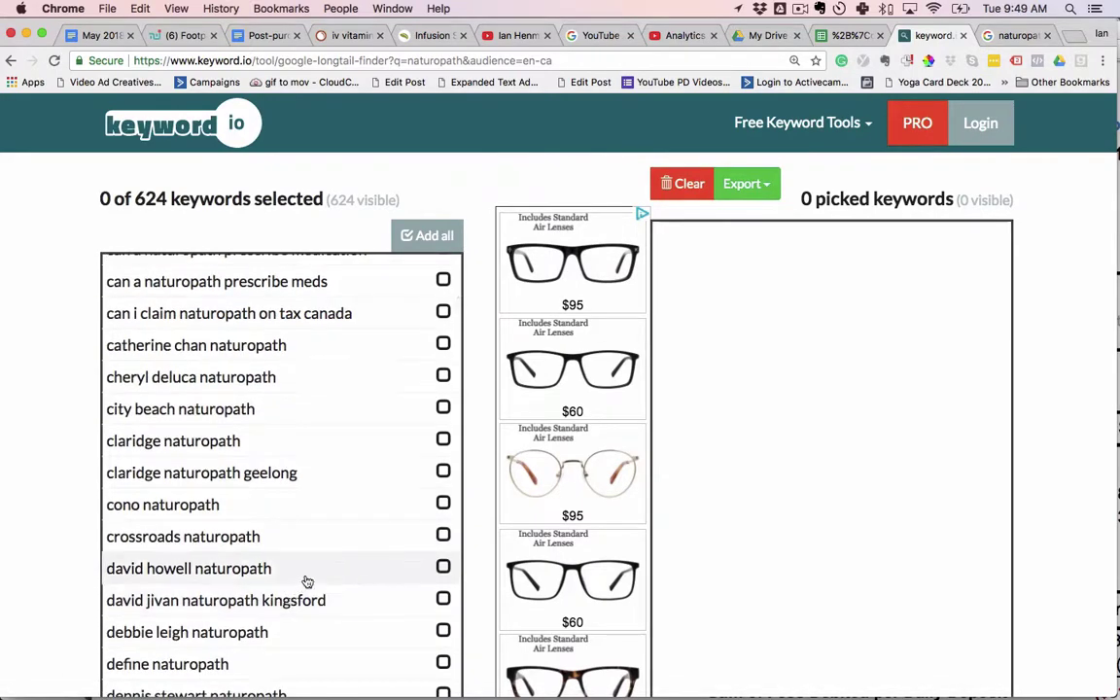
scroll(307, 581, "down", 6)
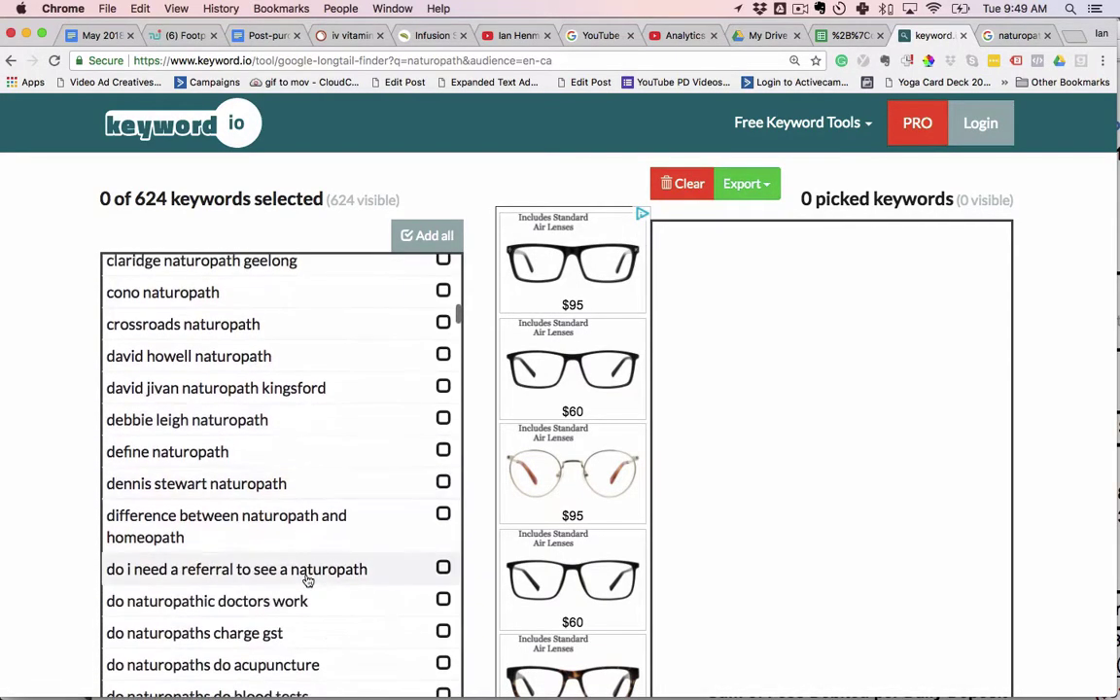
scroll(307, 582, "down", 1)
scroll(243, 580, "down", 1)
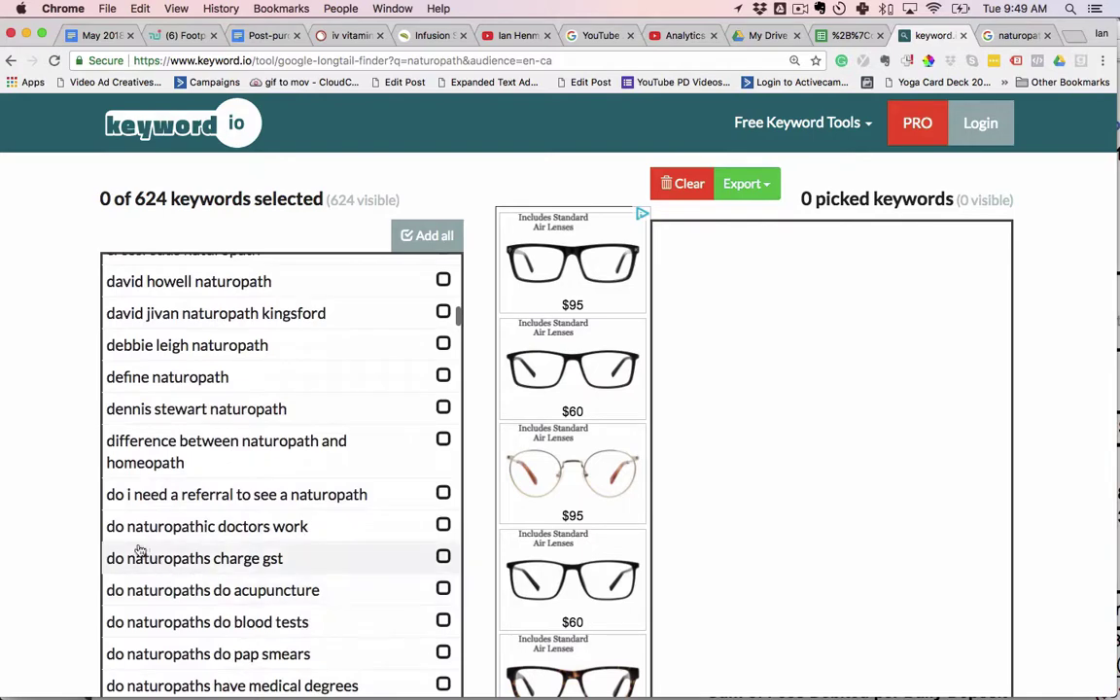
scroll(102, 542, "down", 5)
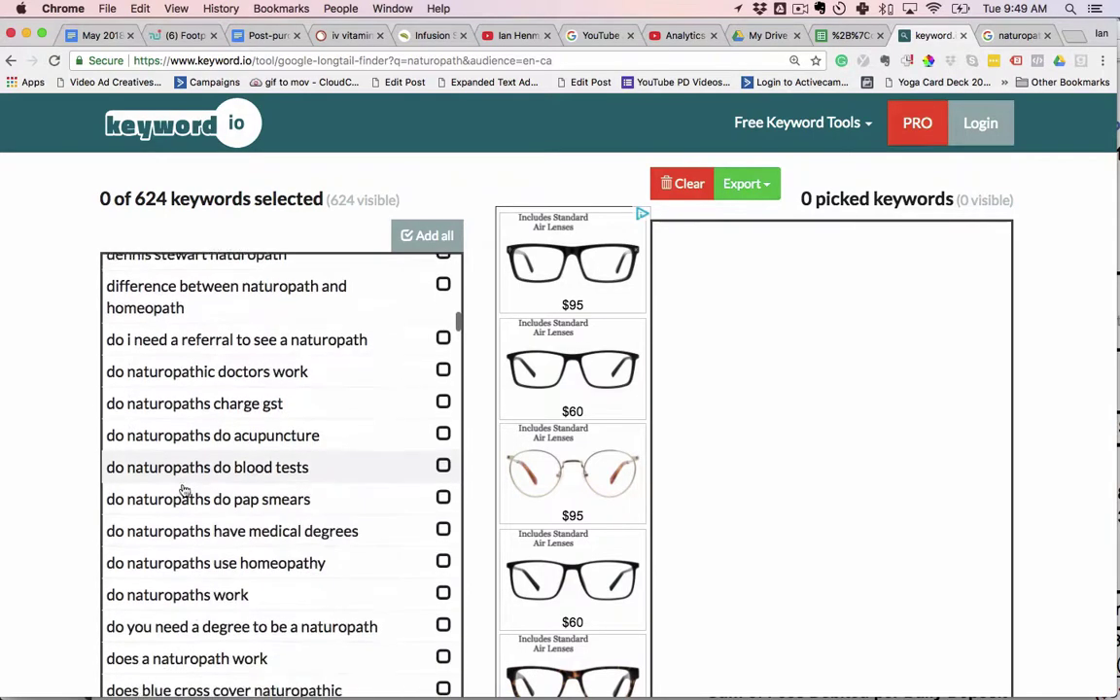
scroll(170, 508, "down", 6)
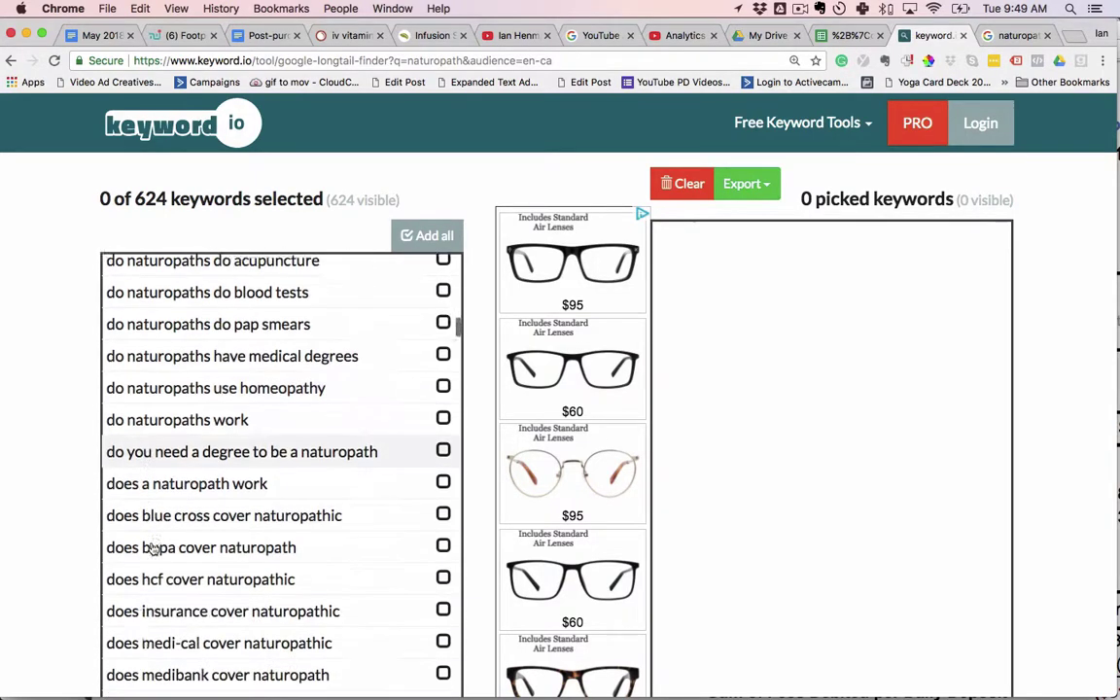
scroll(124, 523, "down", 10)
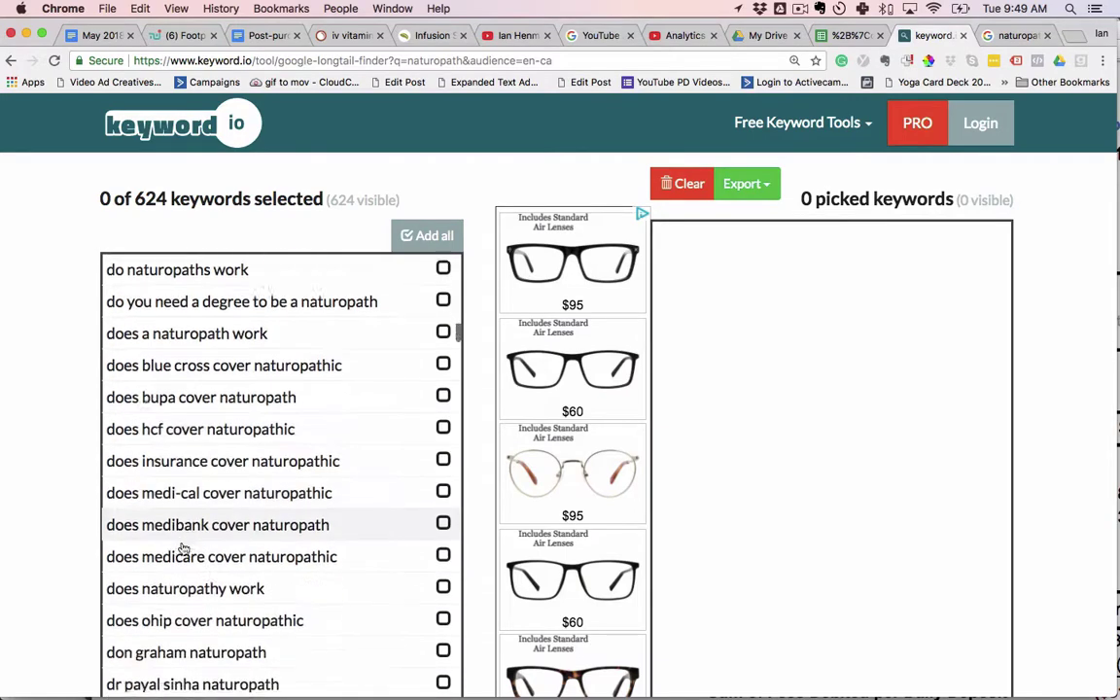
scroll(183, 549, "down", 7)
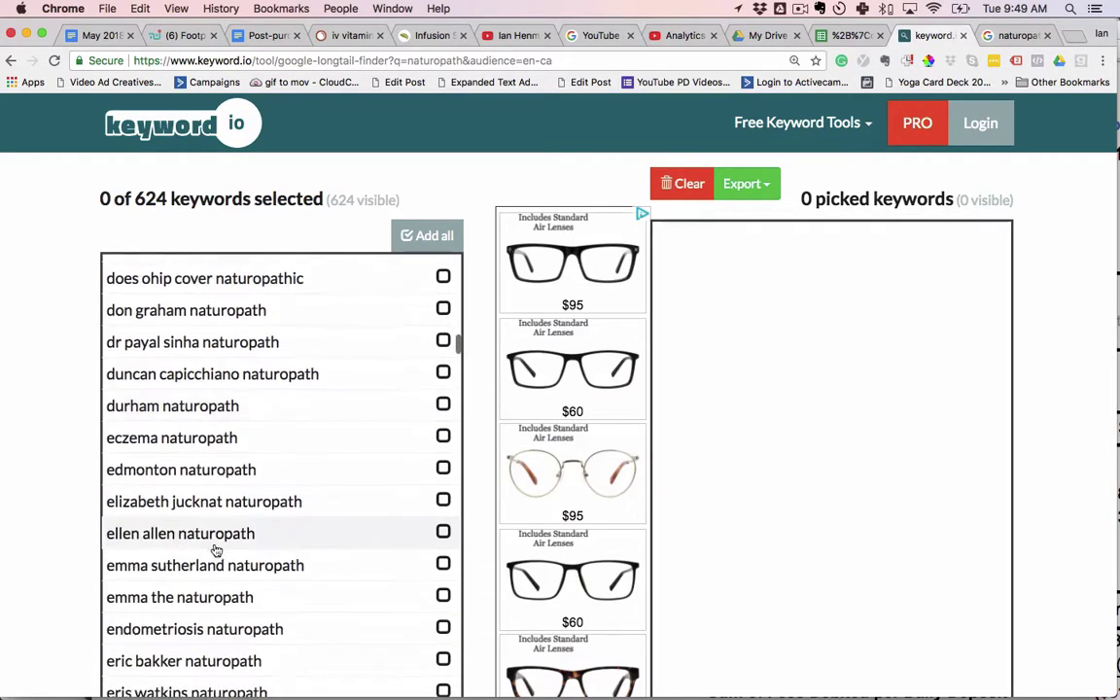
- Go back up the suggestion list to the best naturopath keywords, including best naturopath halifax
scroll(213, 550, "up", 20)
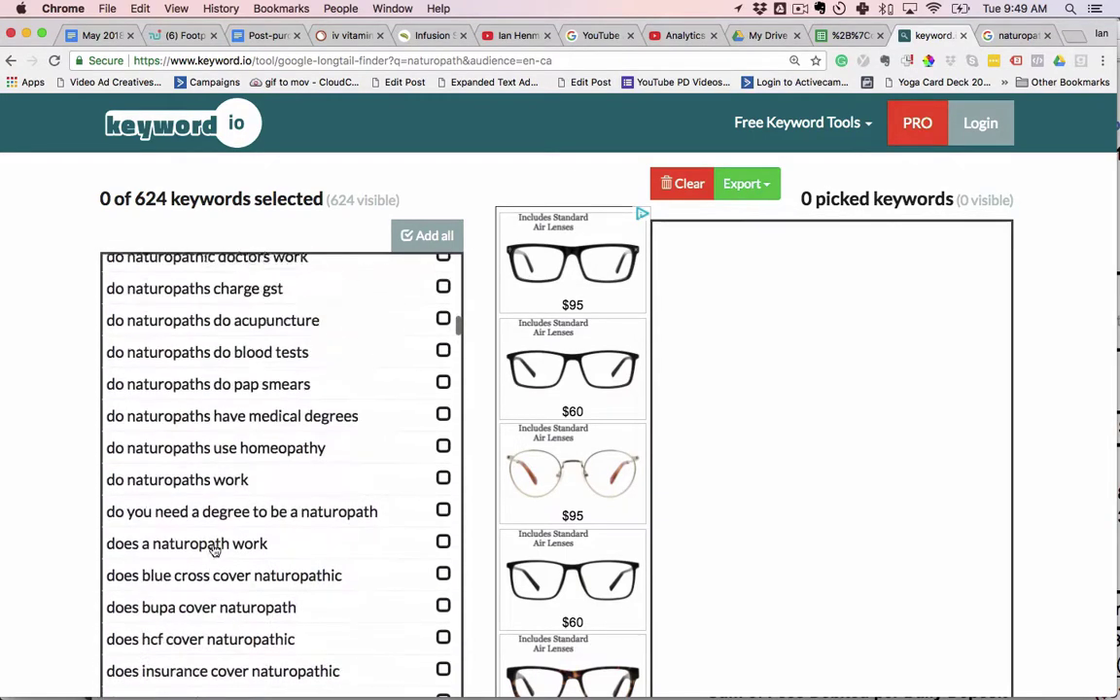
scroll(214, 551, "up", 15)
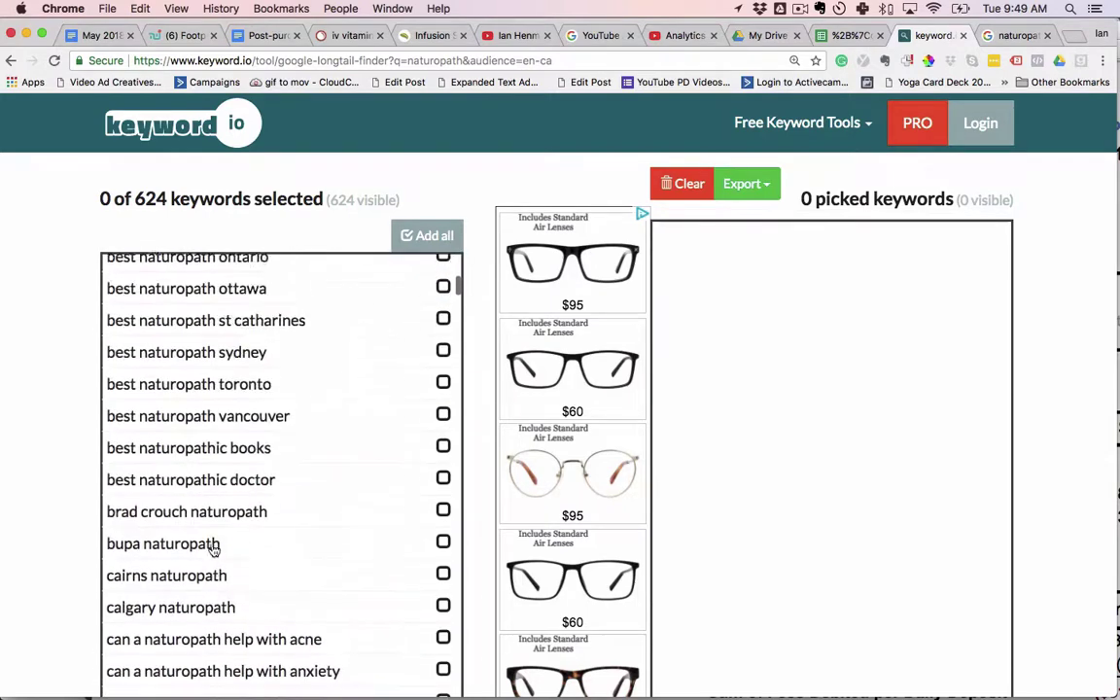
scroll(213, 550, "up", 7)
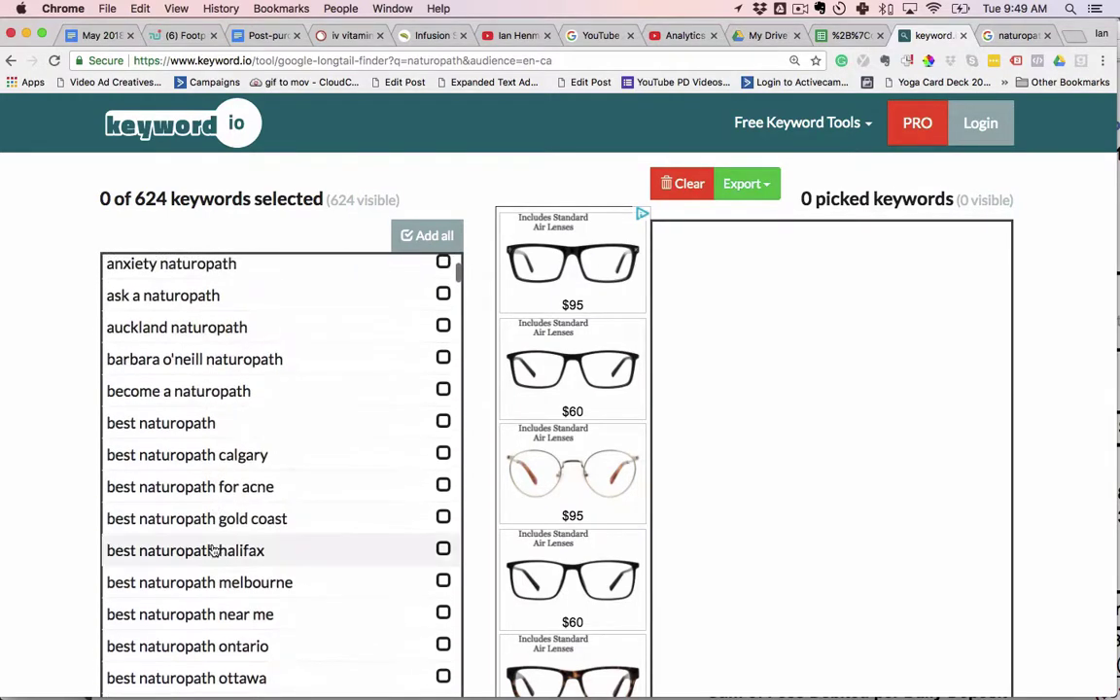
- Examine the naturopath suggestions further, down to the how-much and how-to-become-a-naturopath questions
scroll(213, 551, "up", 3)
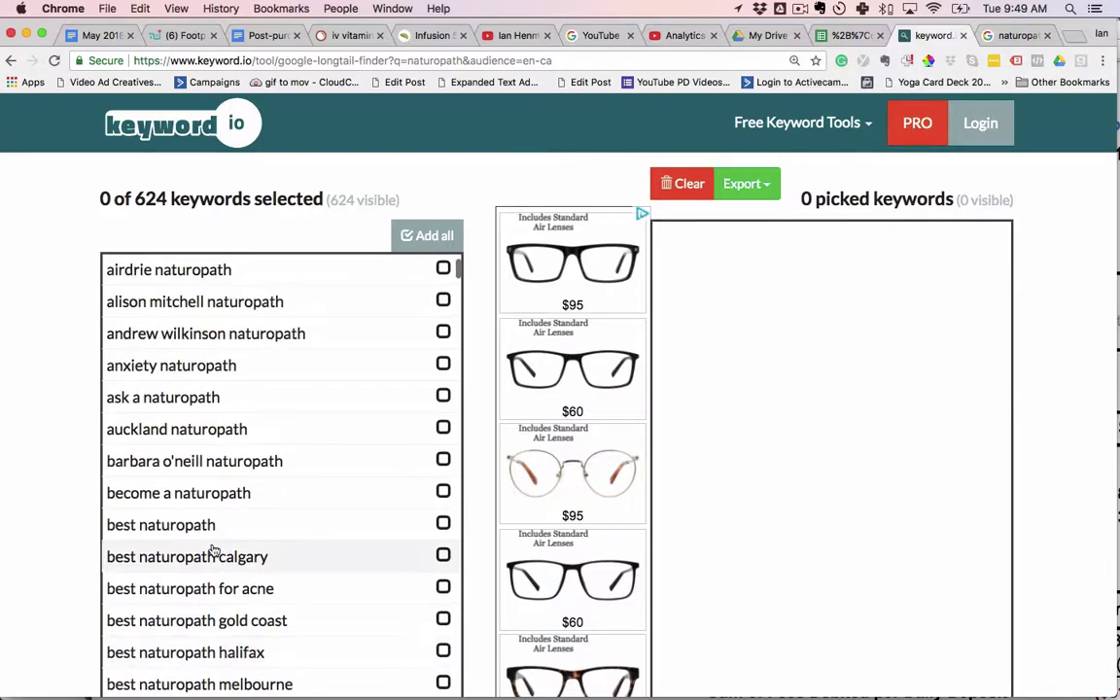
scroll(213, 550, "down", 20)
scroll(213, 551, "down", 20)
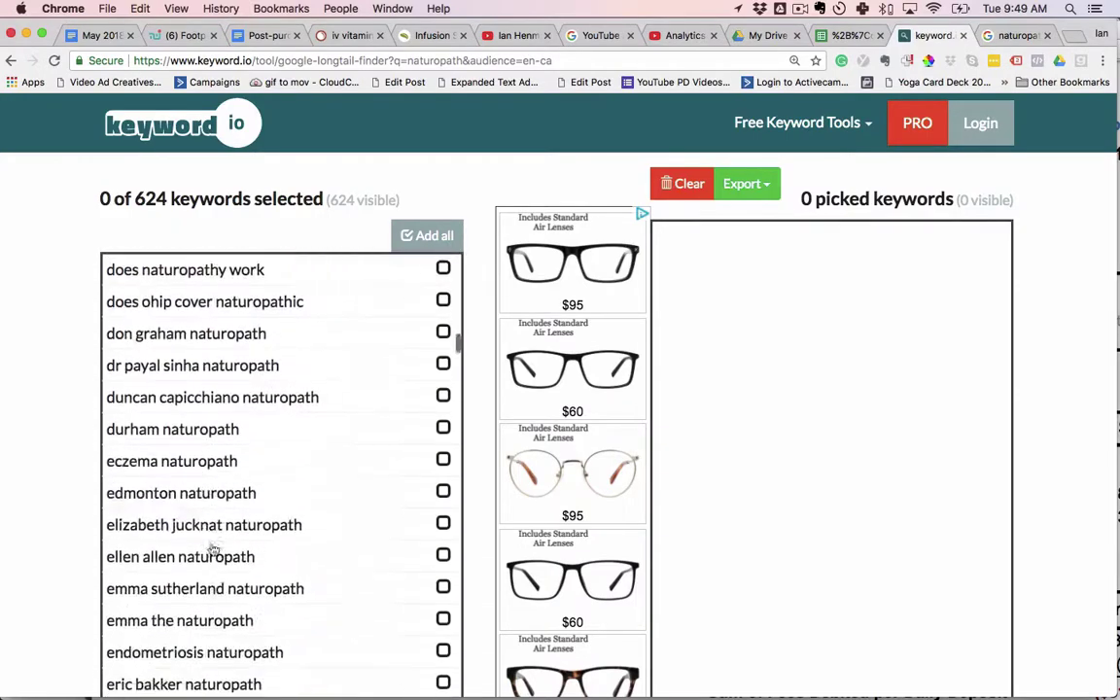
scroll(213, 551, "down", 20)
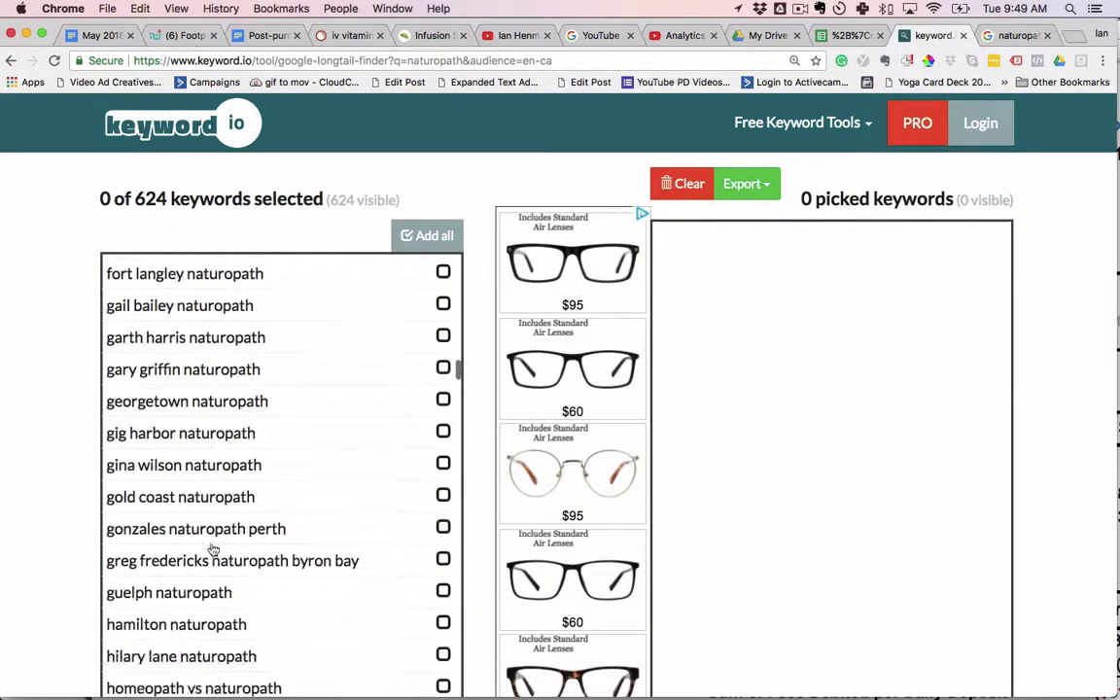
scroll(213, 551, "down", 1)
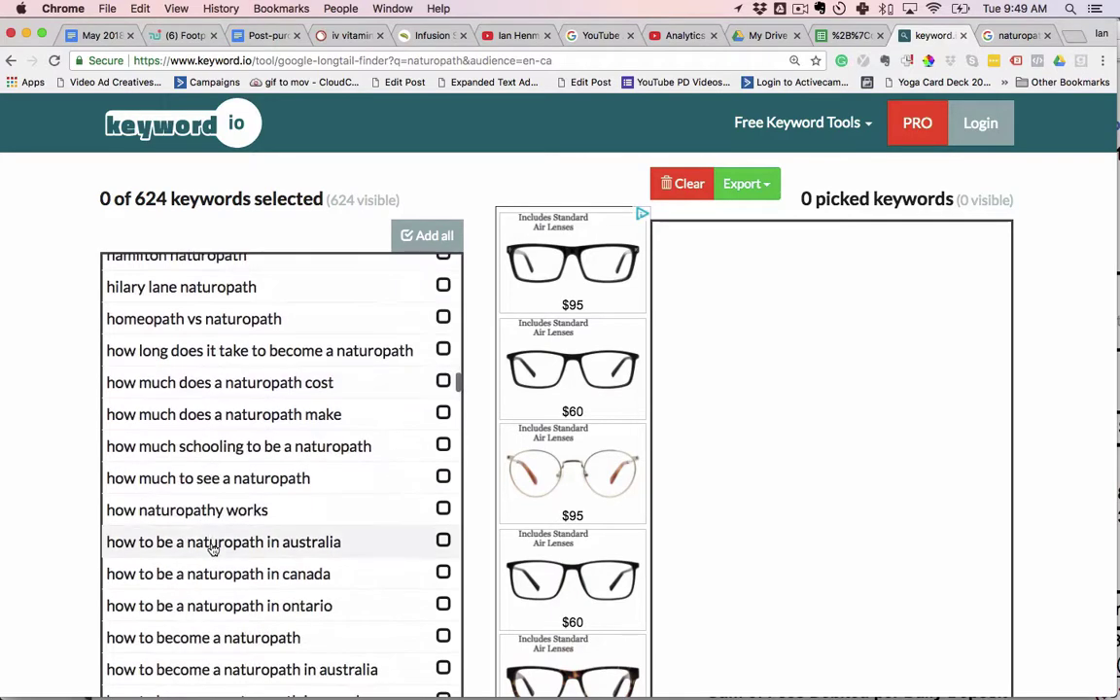
- Switch to the TextEdit notes, set all the text to size 24, and place the cursor below the last link
key("super+Tab")
left_click(359, 319)
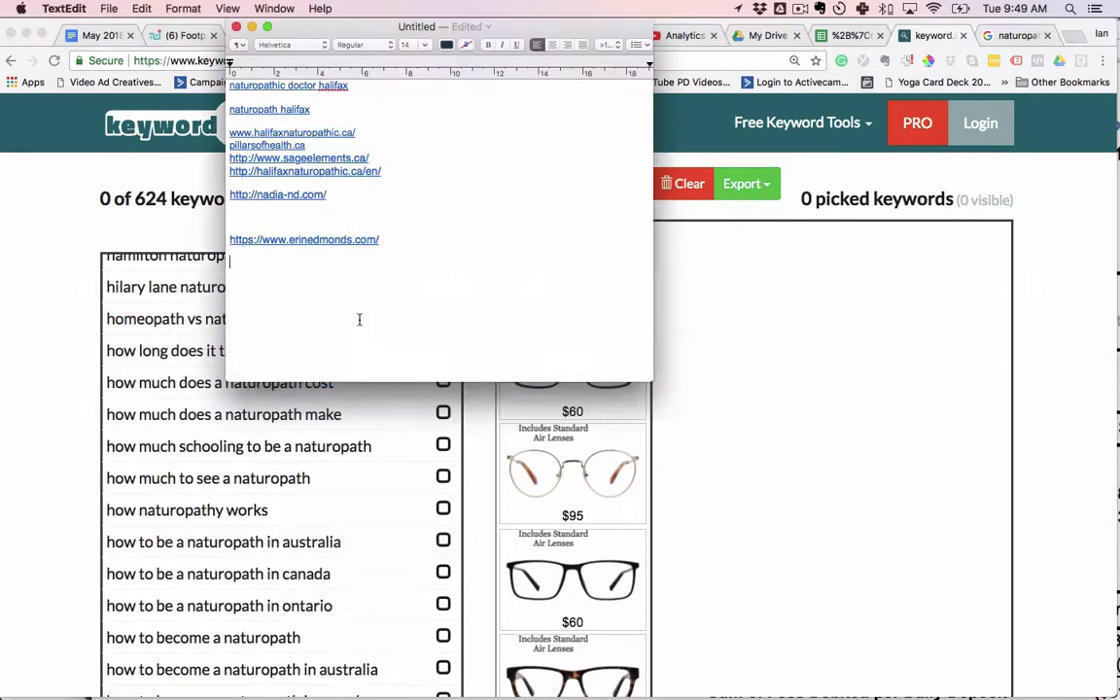
key("super+a")
left_click(423, 44)
left_click(402, 143)
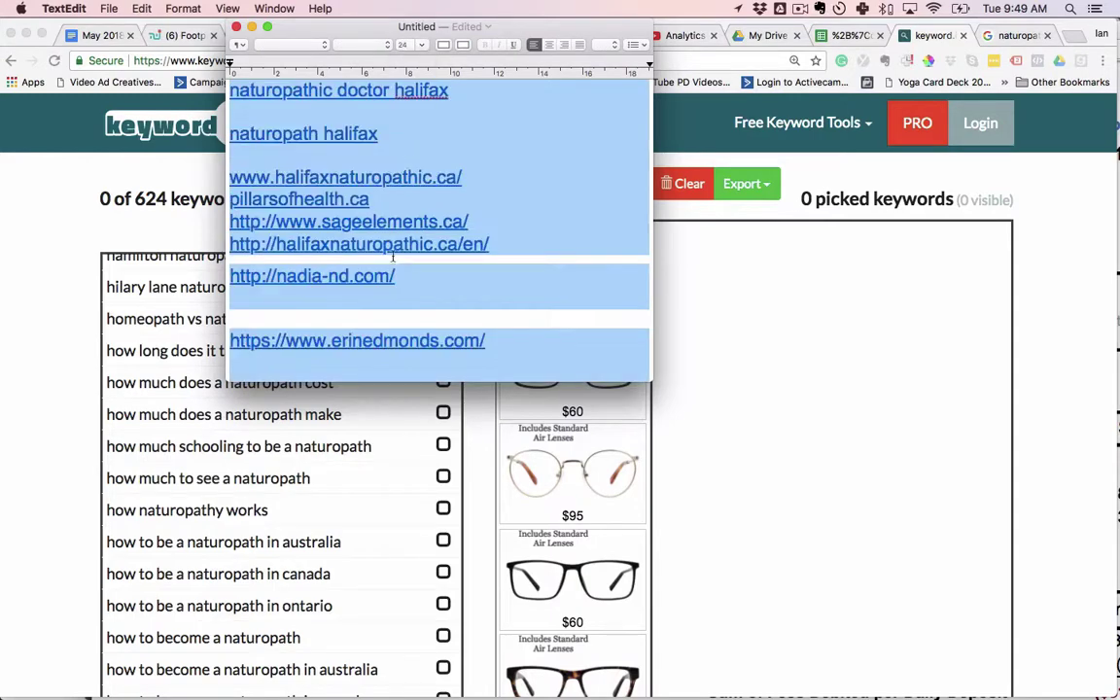
left_click(433, 275)
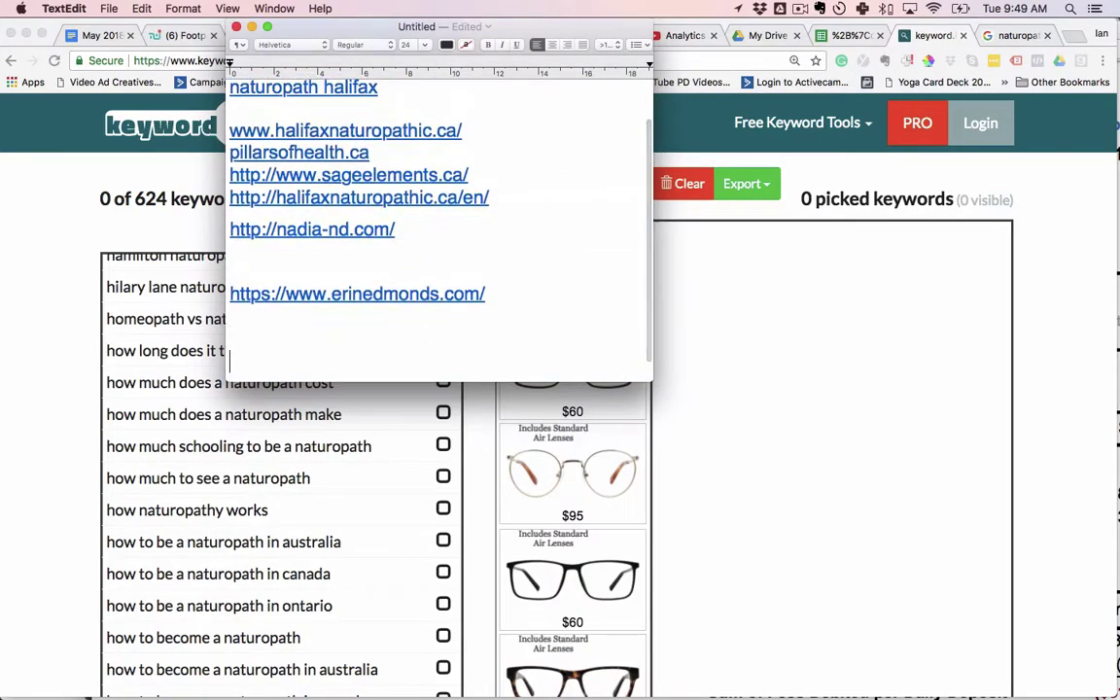
- Add the lines Does and "Does a" below the website links in the notes
type("Does")
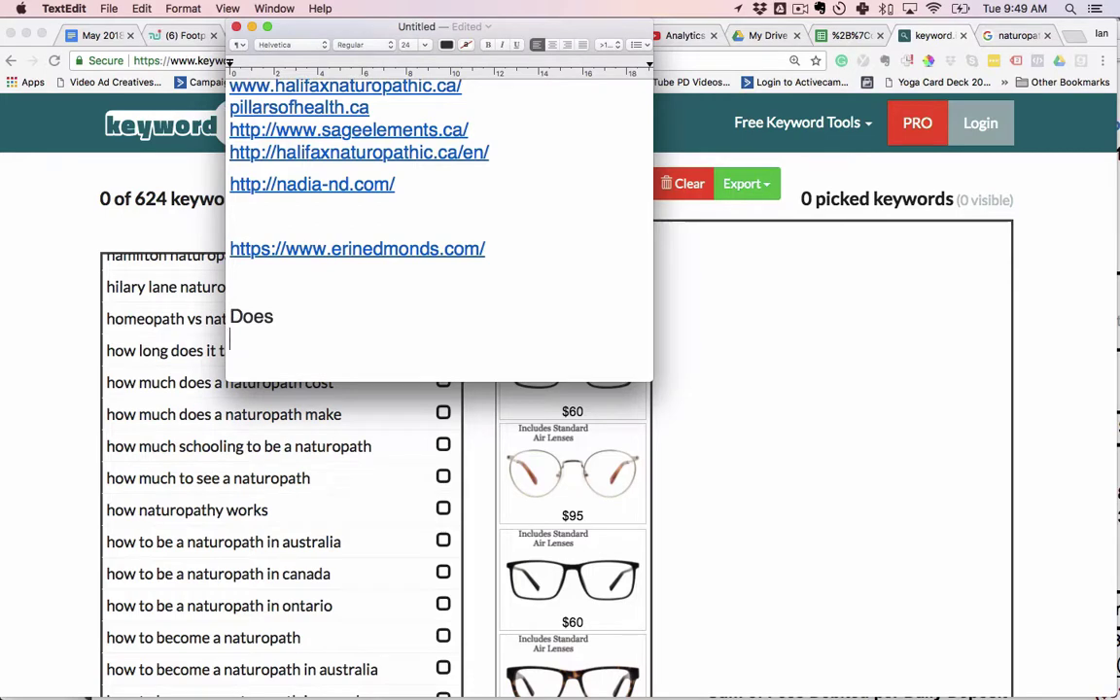
key("Return")
type("\"Does a”")
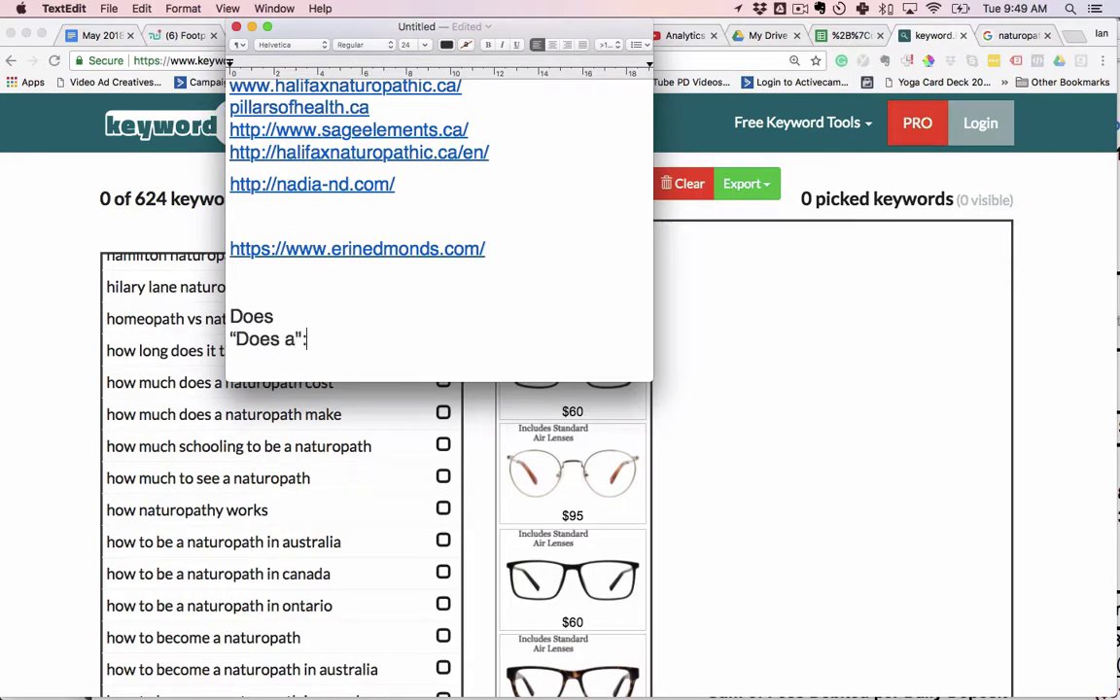
triple_click(238, 338)
left_click(312, 353)
- Enter [does a] in square brackets under the quoted "Does a" line and delete it again
type("[does a")
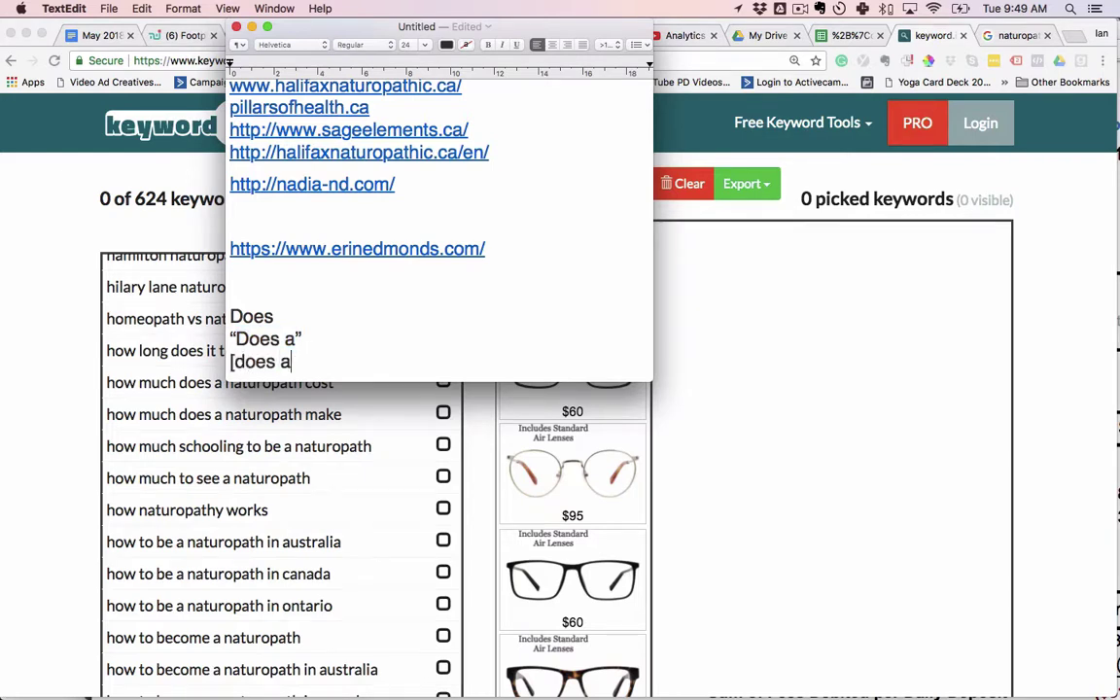
left_click_drag(315, 362, 221, 364)
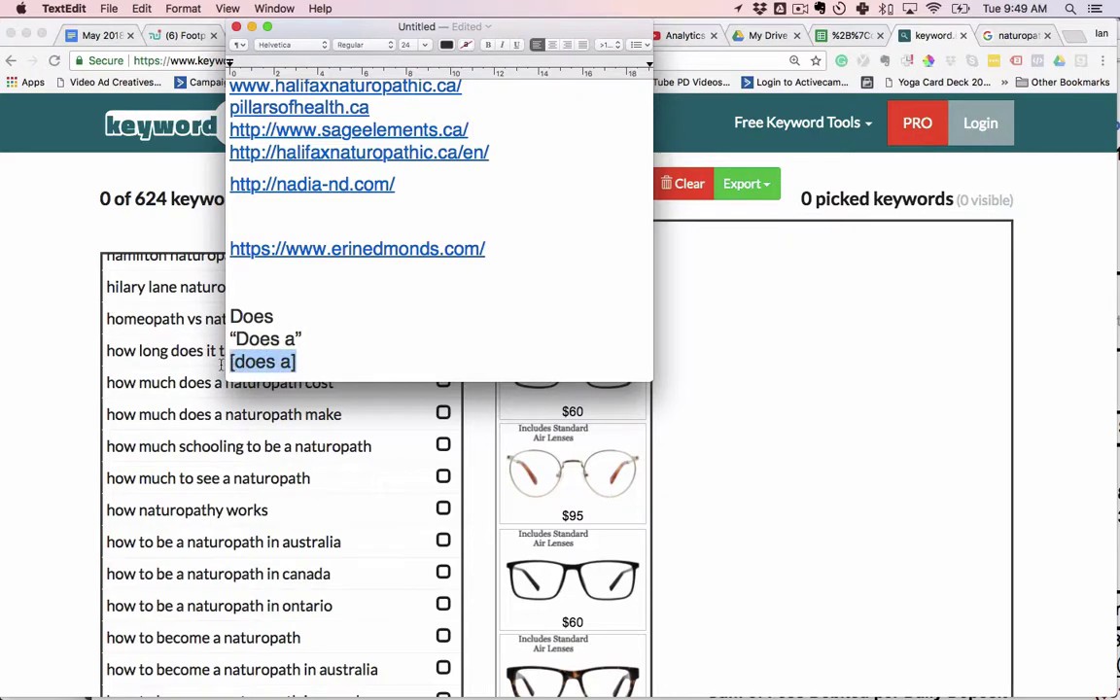
left_click(315, 355)
scroll(315, 355, "up", 1)
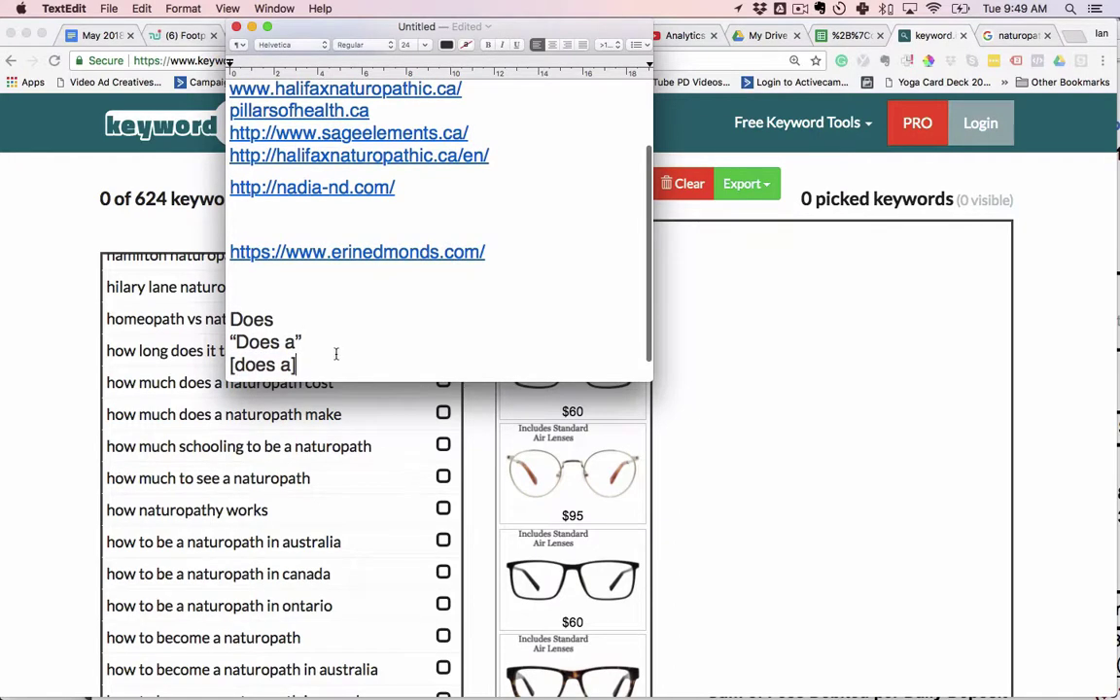
left_click_drag(304, 365, 230, 365)
key("BackSpace")
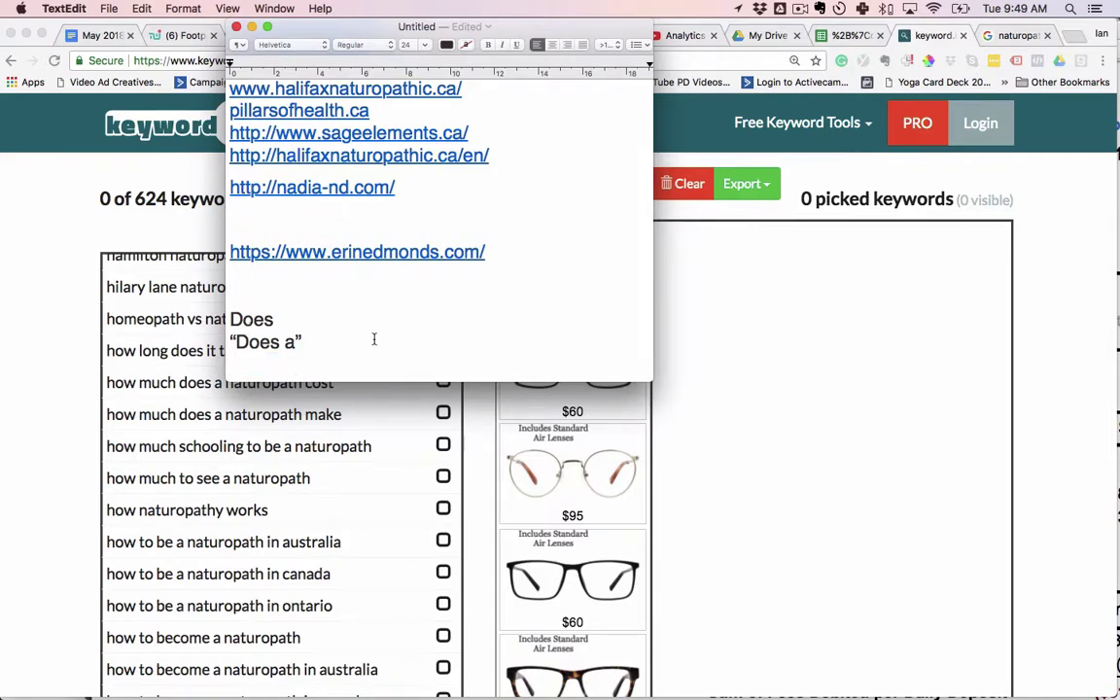
- Find the suggestions starting with "is naturopathy" in keyword.io and add Evidence, Effective and Regulated as separate lines in the notes
scroll(417, 280, "down", 1)
left_click(300, 500)
scroll(300, 500, "down", 6)
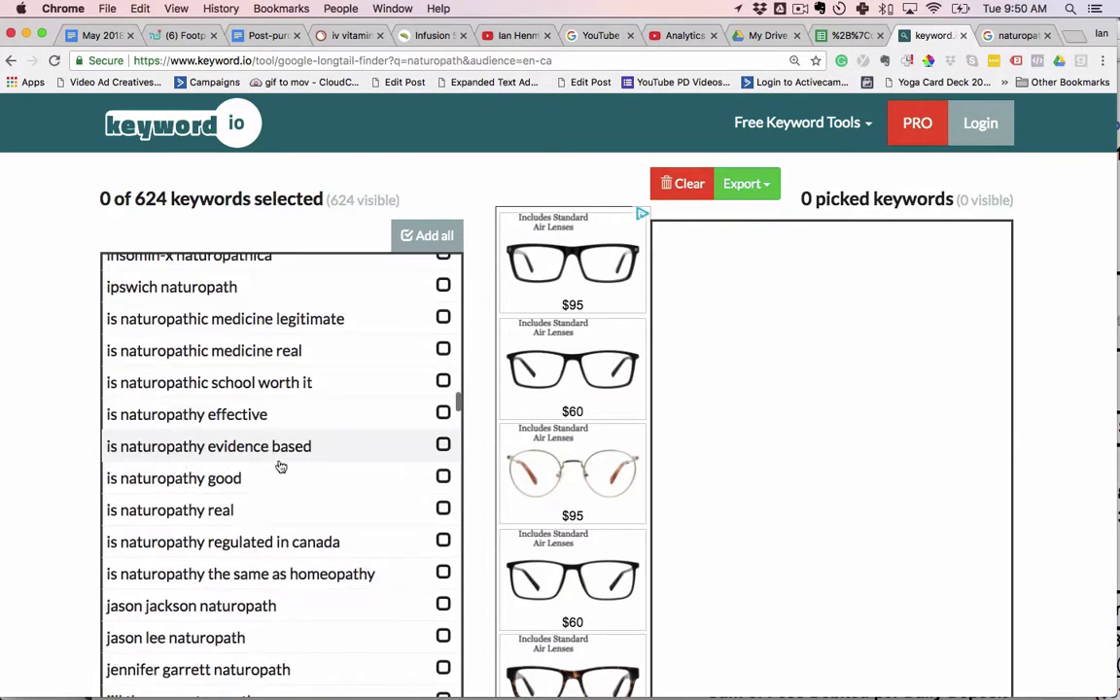
key("super+Tab")
type("e")
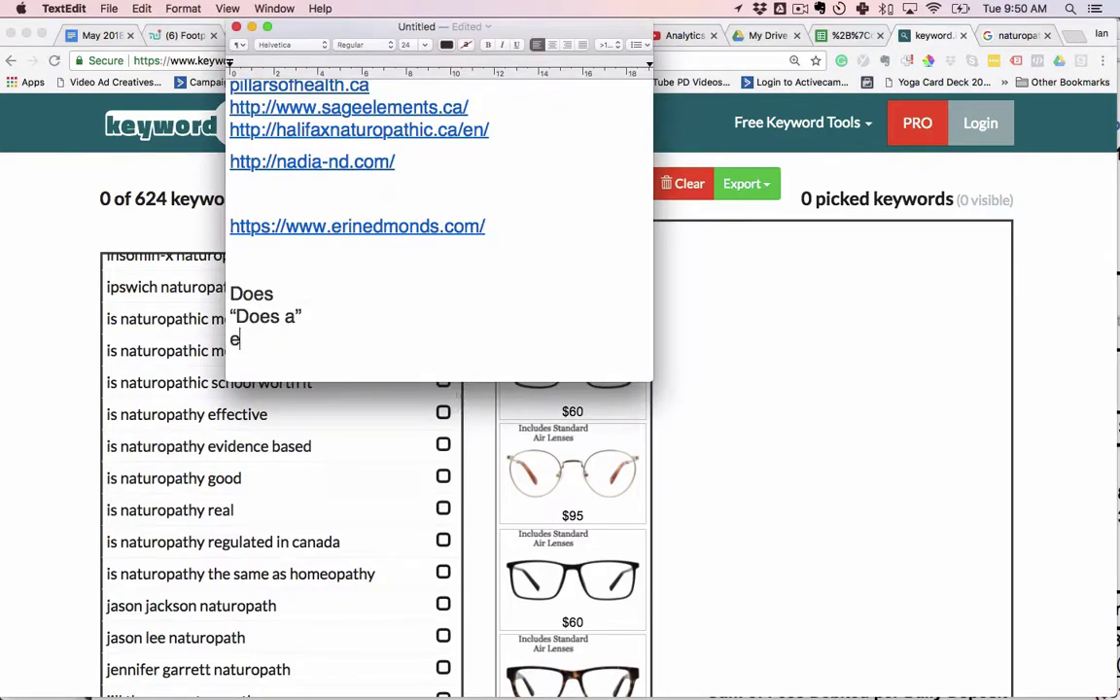
type("vidence")
key("Return")
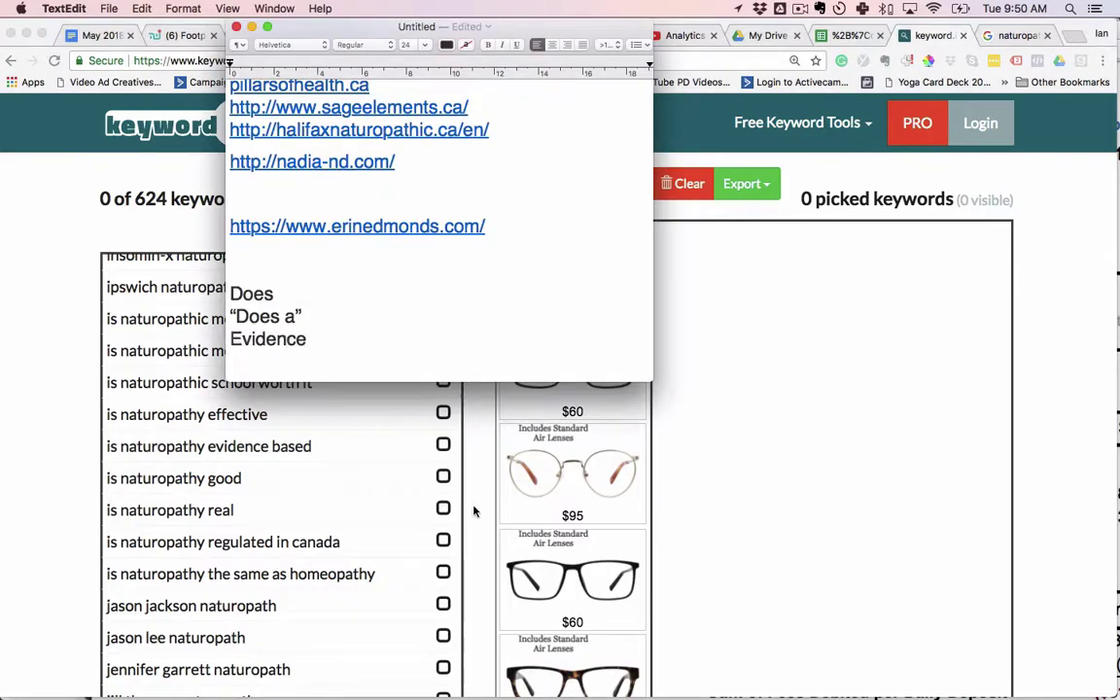
type("effective")
key("Return")
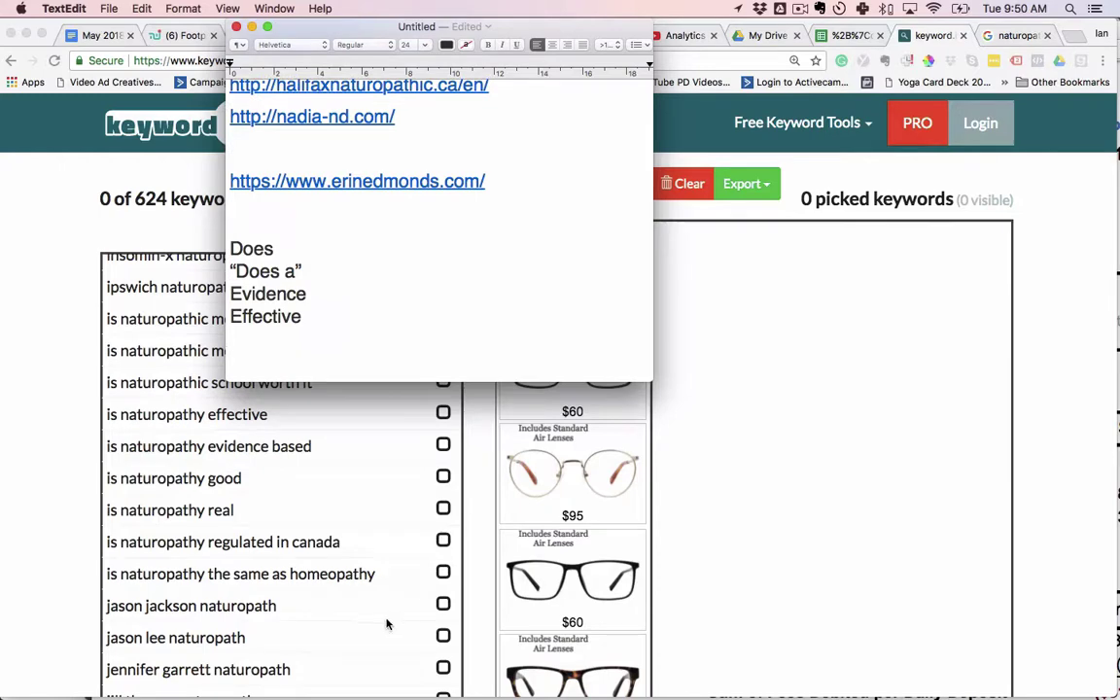
scroll(342, 485, "down", 3)
type("regula")
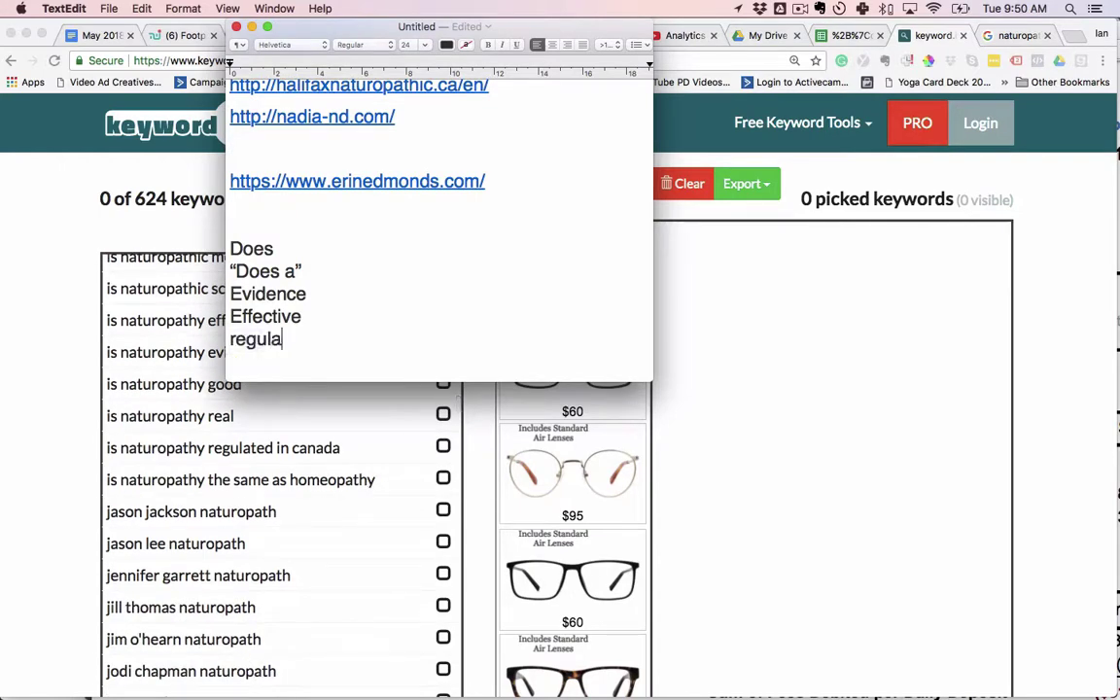
type("ted")
- Return to keyword.io and examine the naturopath suggestions starting with j through m
scroll(311, 555, "down", 2)
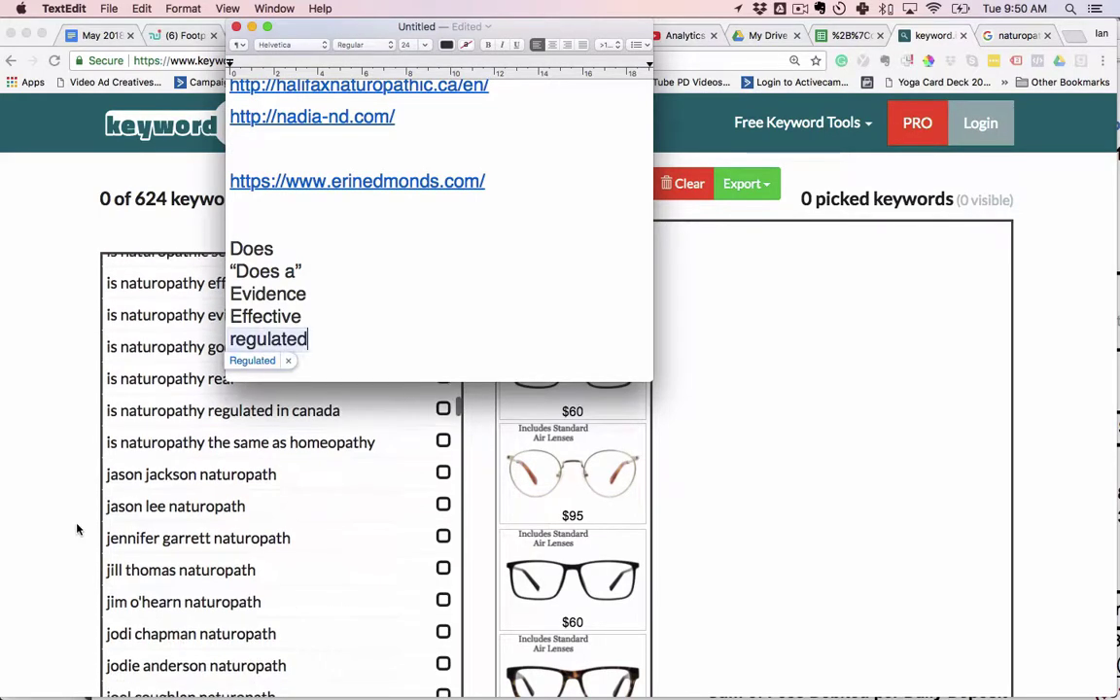
left_click(11, 511)
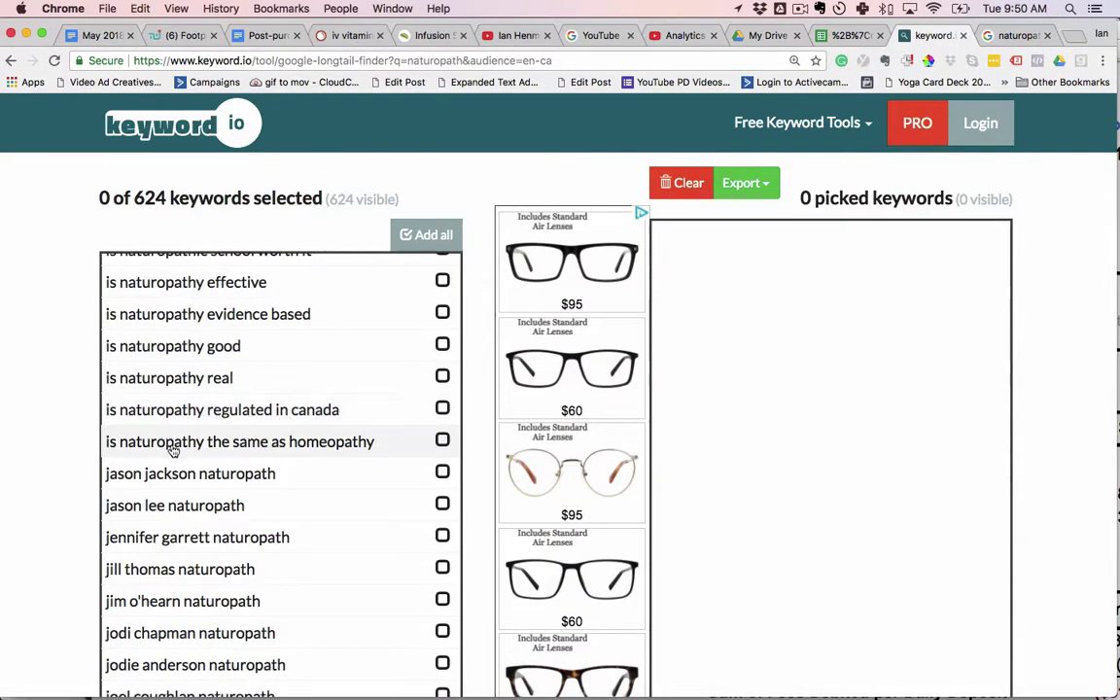
scroll(171, 449, "down", 5)
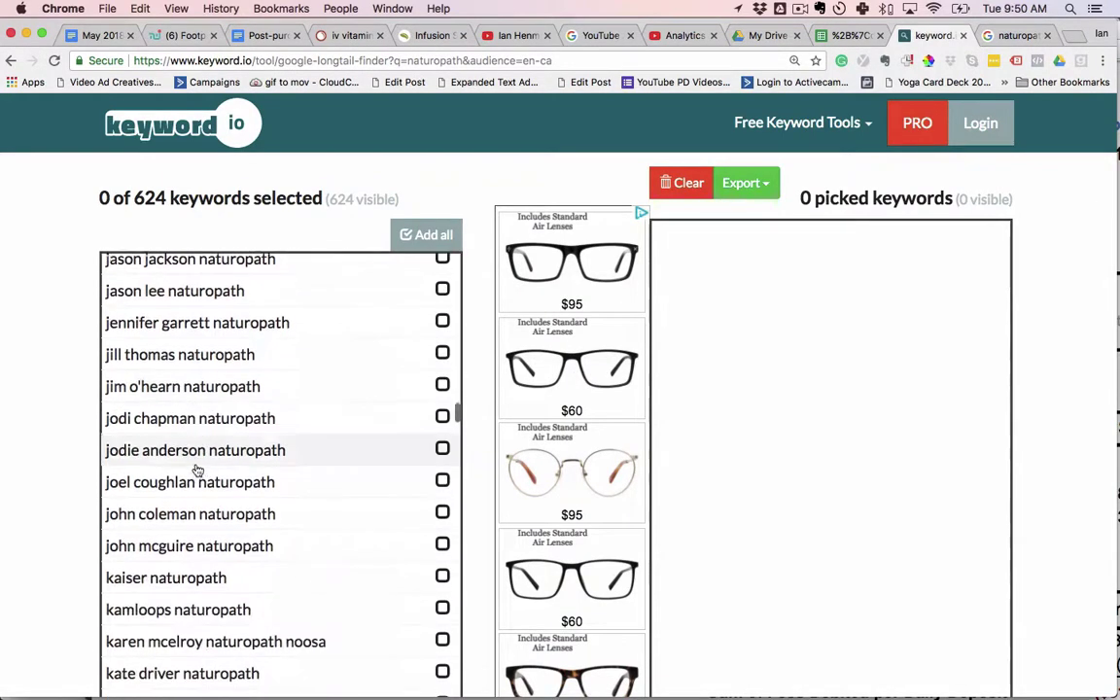
scroll(198, 470, "down", 8)
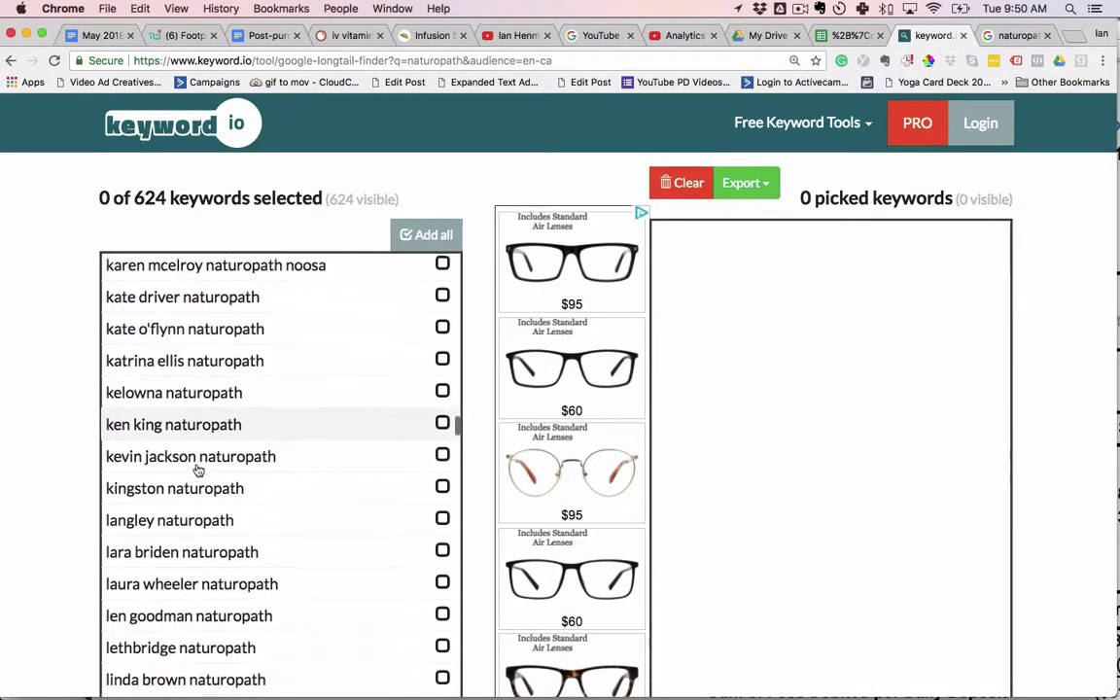
scroll(197, 471, "down", 10)
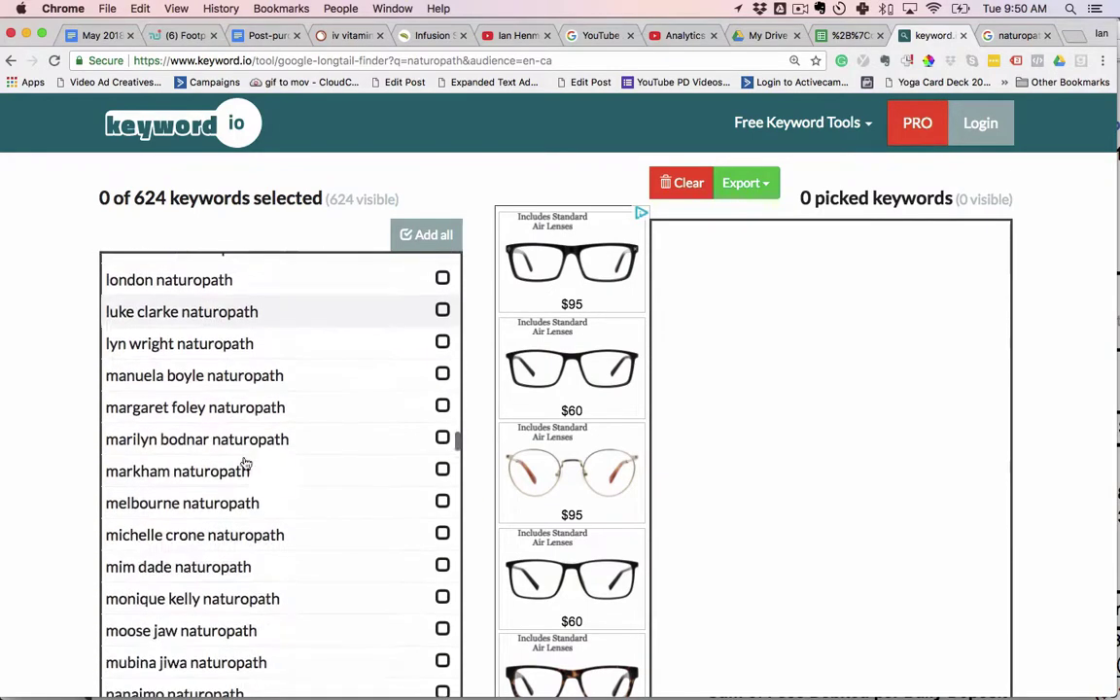
scroll(251, 462, "up", 3)
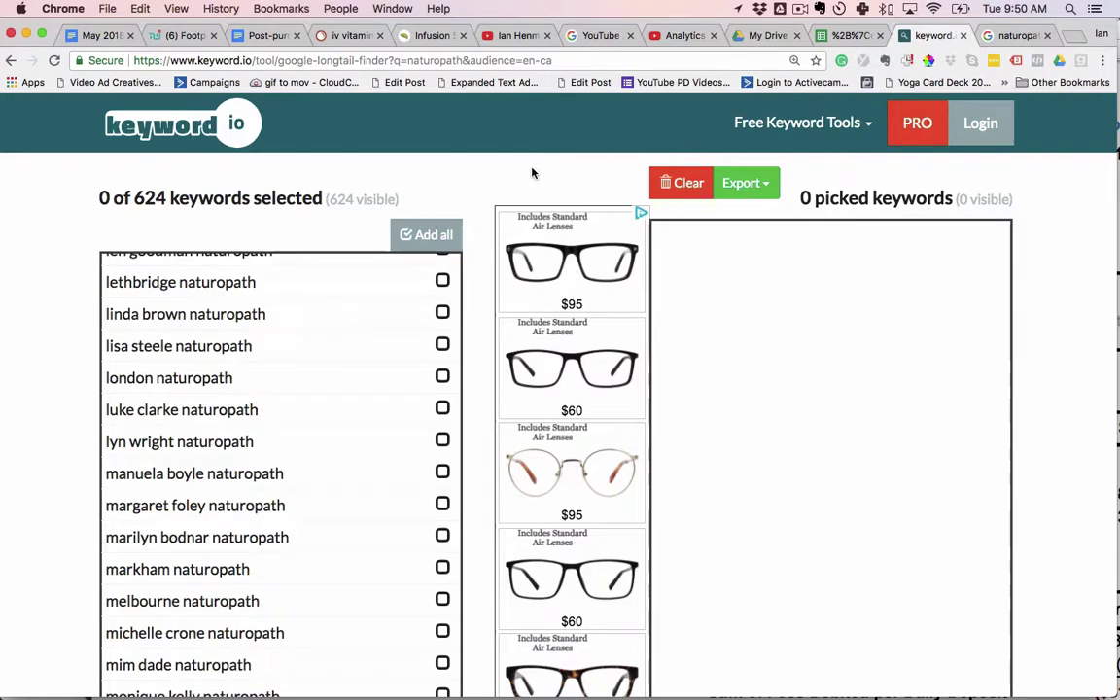
- Open the competitor keyword spreadsheet and copy the keyword text naturopath halifax from cell A15
key("super+Tab")
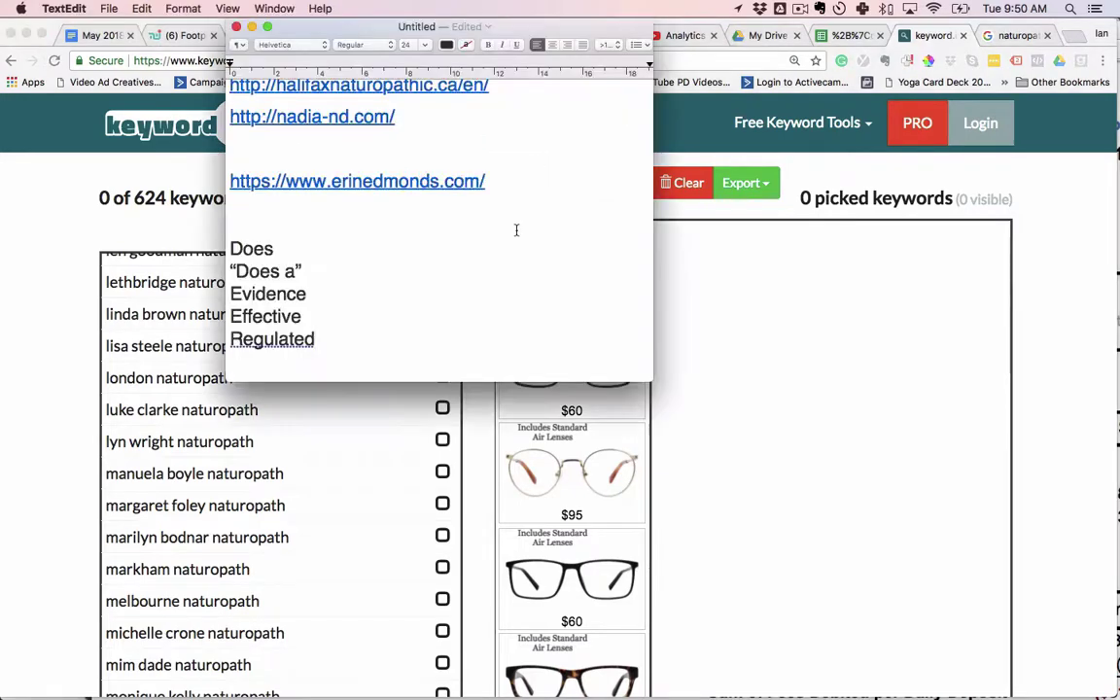
scroll(520, 233, "up", 5)
key("super+Tab")
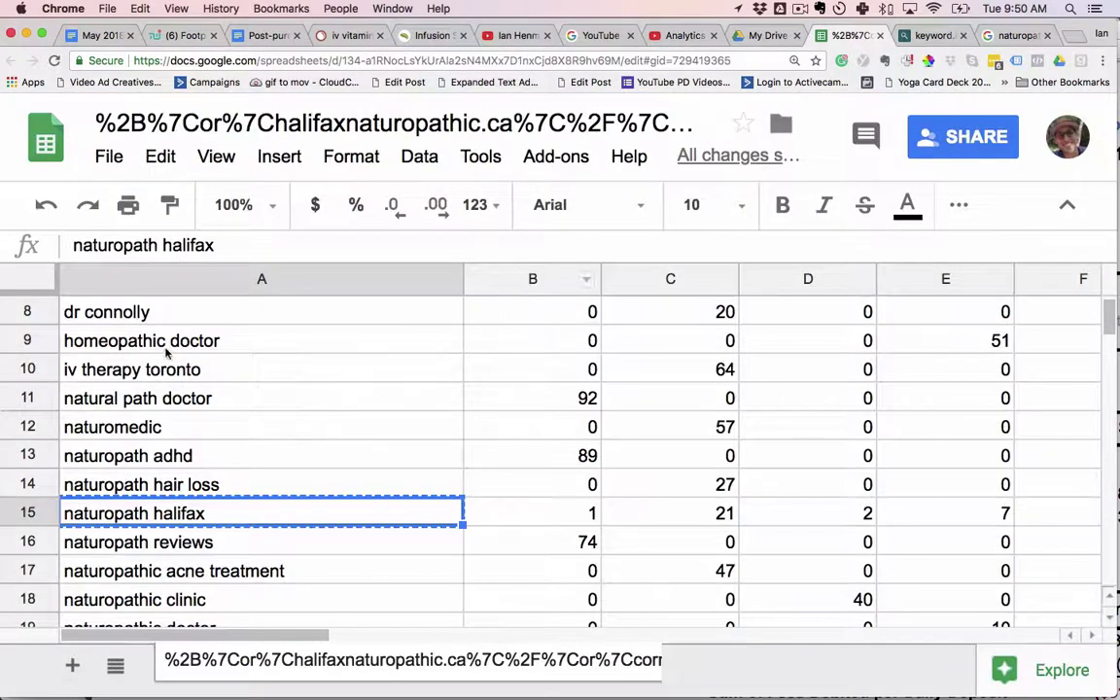
left_click(165, 341)
scroll(185, 438, "up", 5)
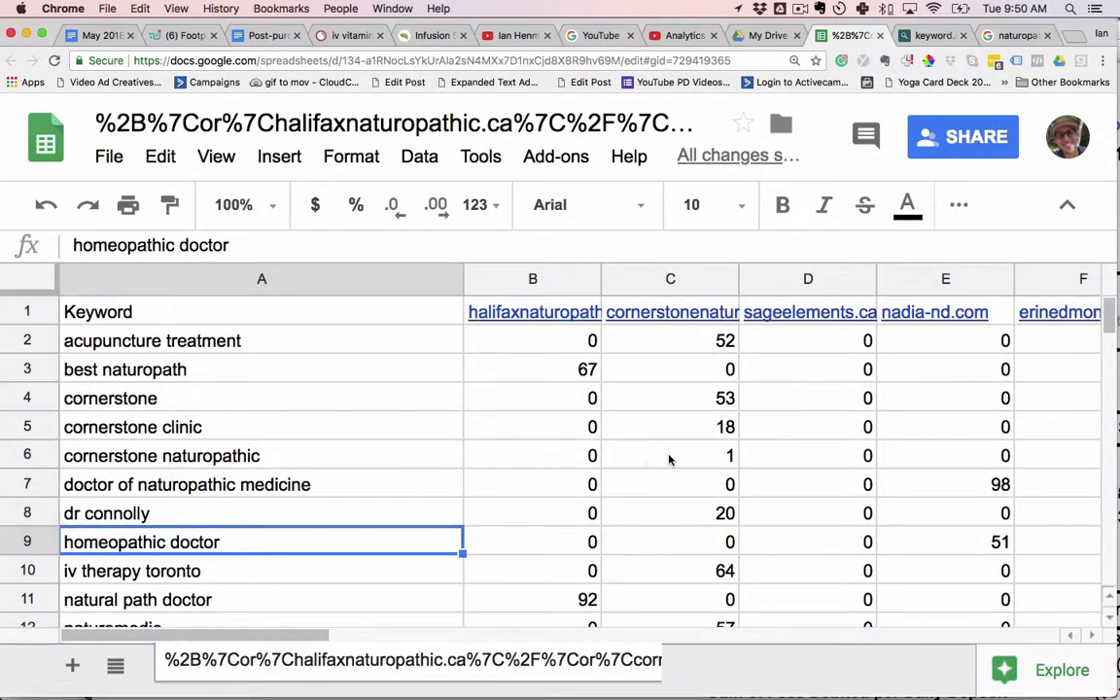
scroll(334, 484, "down", 2)
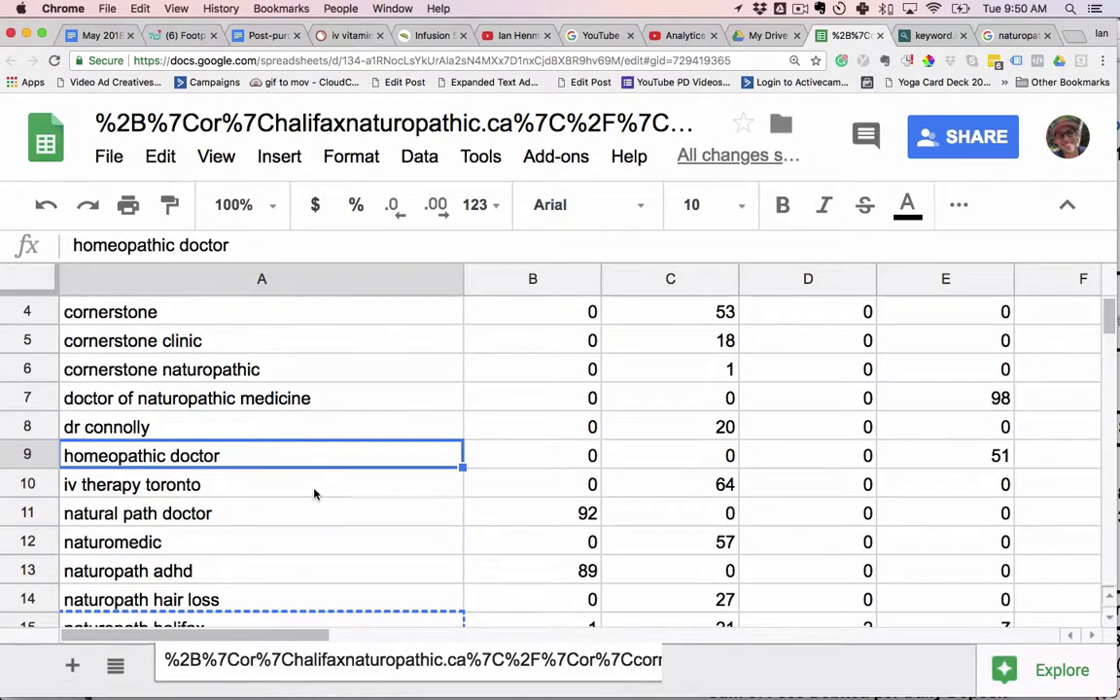
scroll(314, 495, "down", 2)
double_click(207, 540)
left_click_drag(220, 538, 85, 538)
key("super+c")
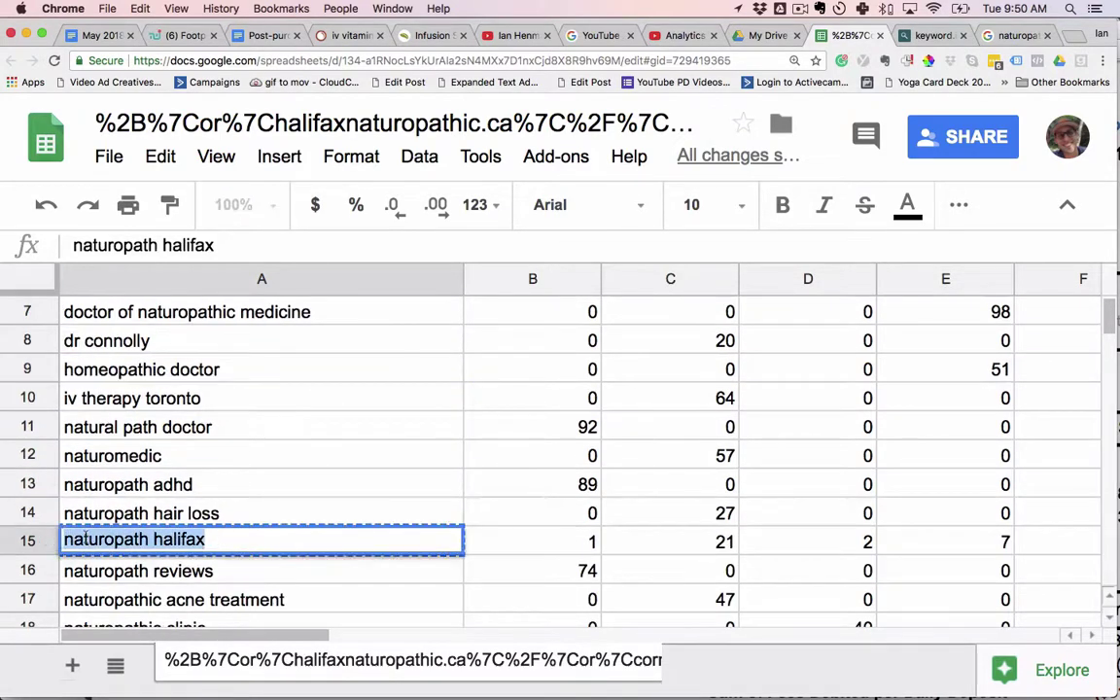
- Paste the copied keyword below Regulated in the notes as [naturopath halifax] and set that line to size 24
key("super+Tab")
type("Does \"Does a\" Evidence Effective Regulated")
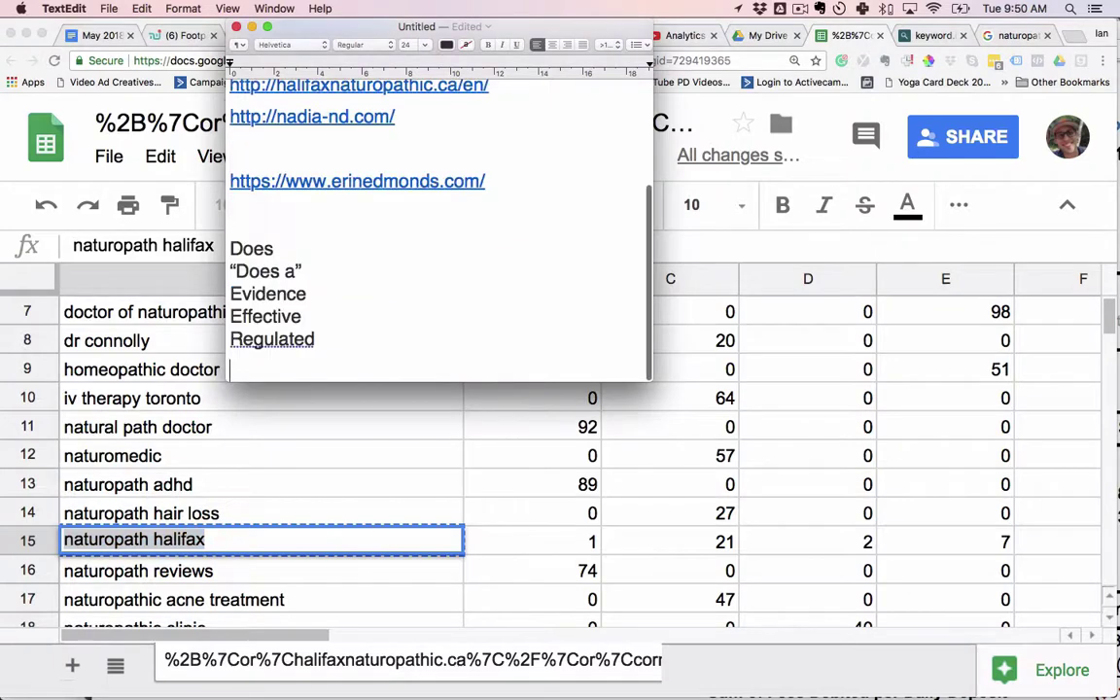
key("super+v")
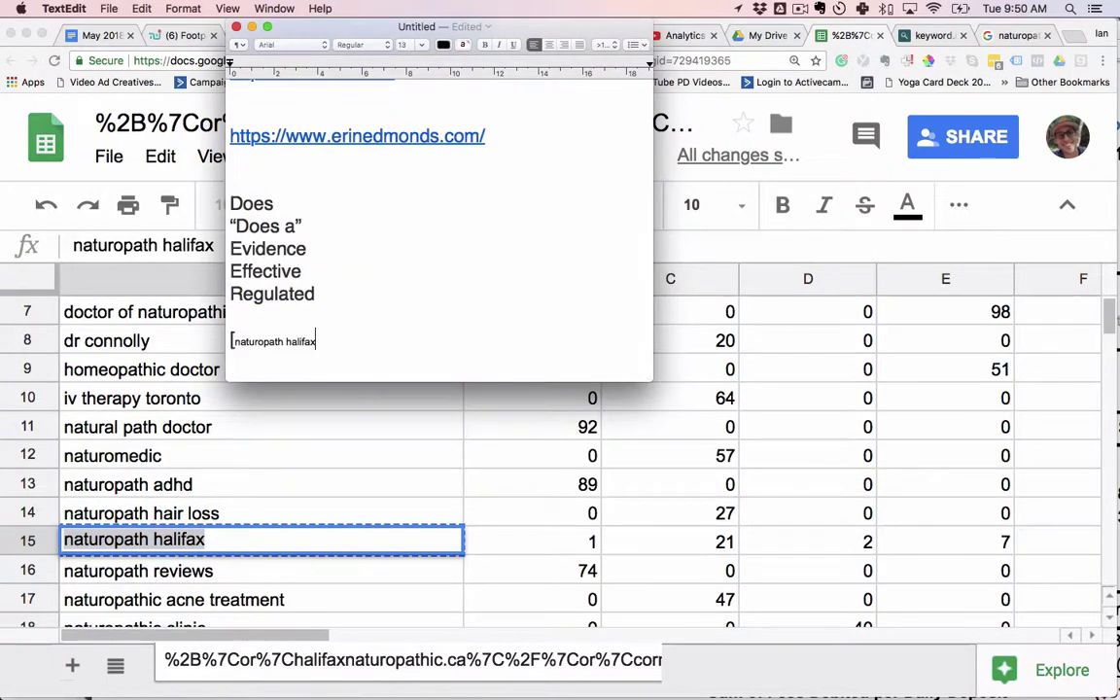
key("BackSpace")
type("]")
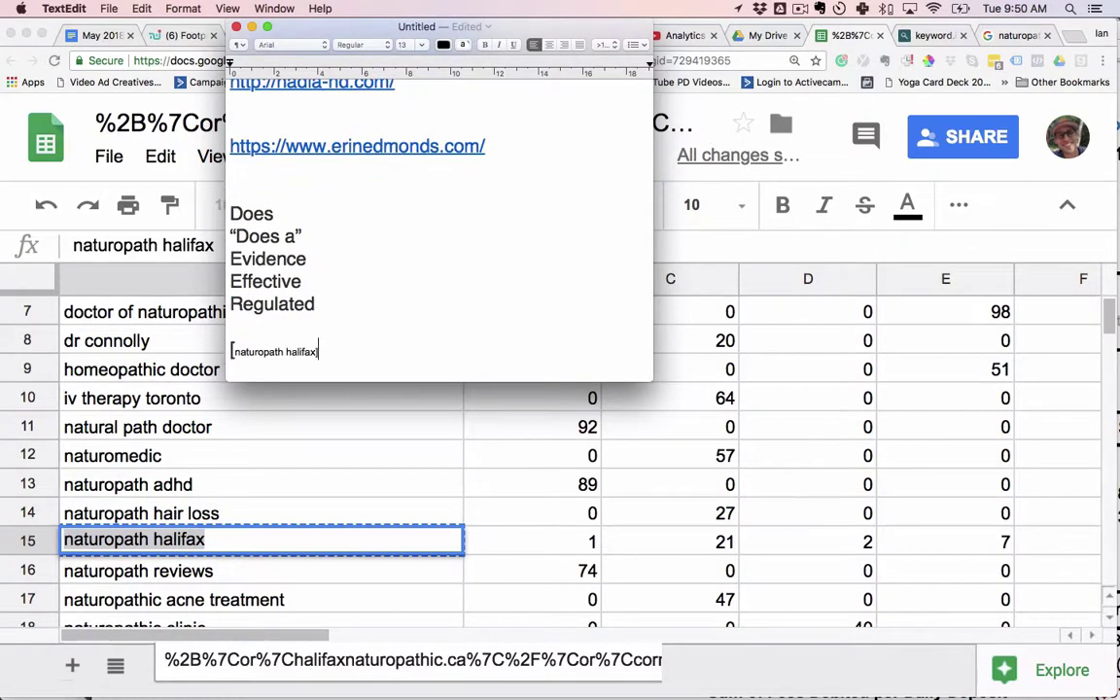
key("super+shift+Left")
left_click(410, 44)
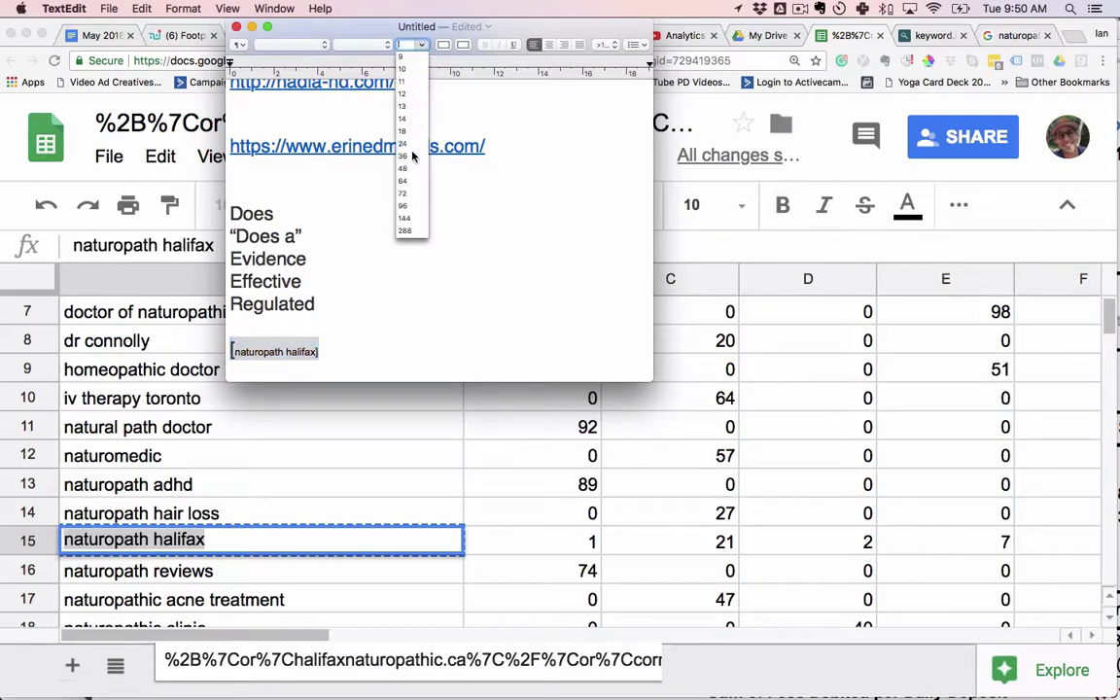
left_click(418, 143)
left_click(417, 345)
- Duplicate the [naturopath halifax] line directly below it and remove the square brackets from the copy
key("super+shift+Left")
key("super+c")
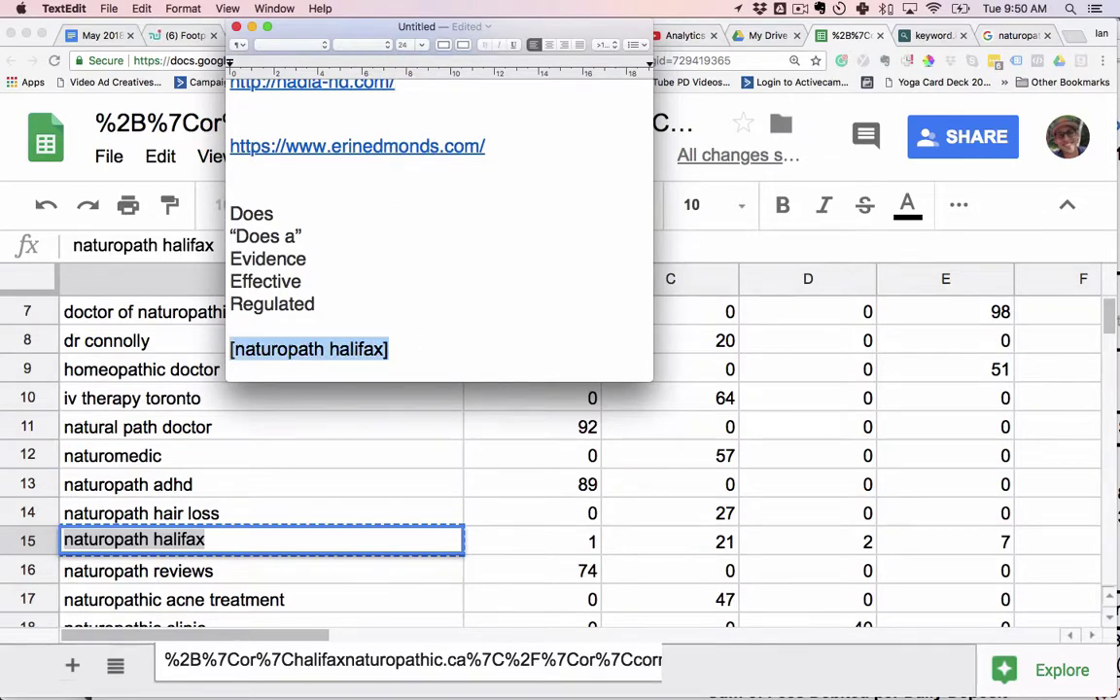
key("Right")
key("Return")
key("super+v")
key("super+Left")
key("Delete")
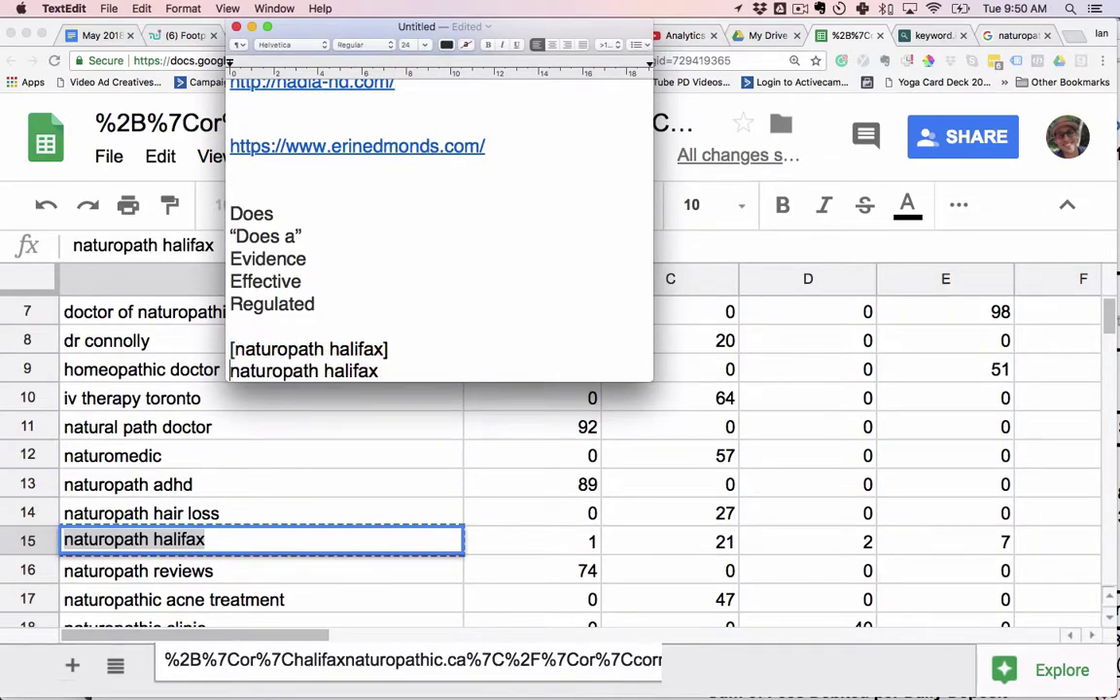
- Turn the unbracketed copy into +naturopath +halifax and add two new lines below it
type("+")
left_click(334, 371)
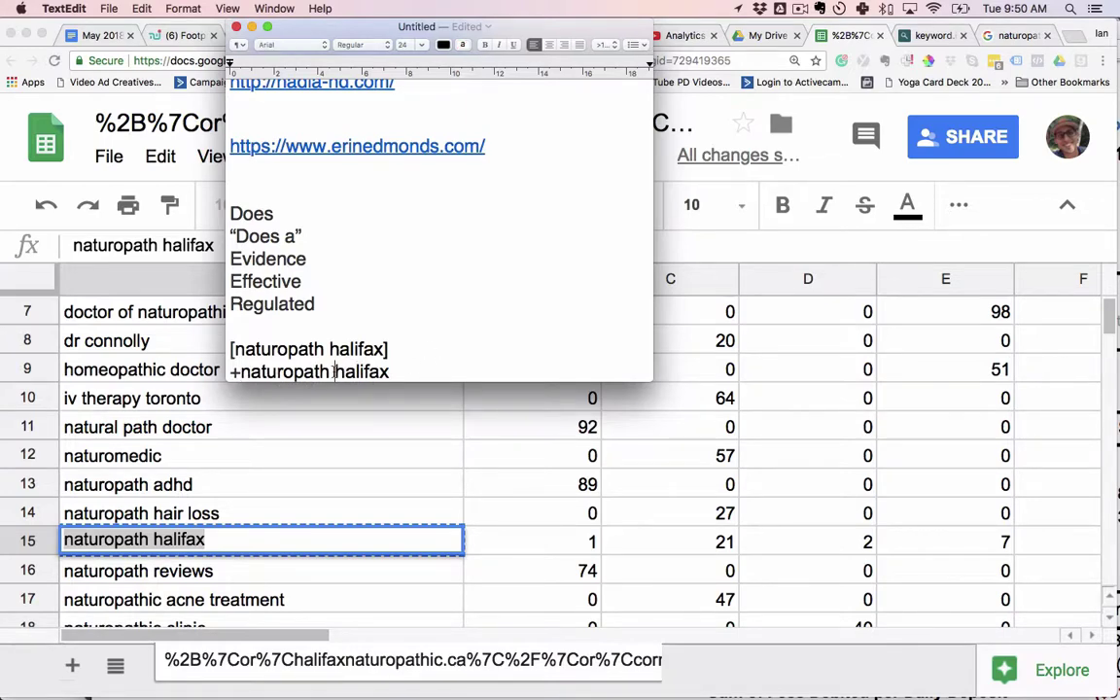
type("+")
key("super+Right")
key("Return")
key("Return")
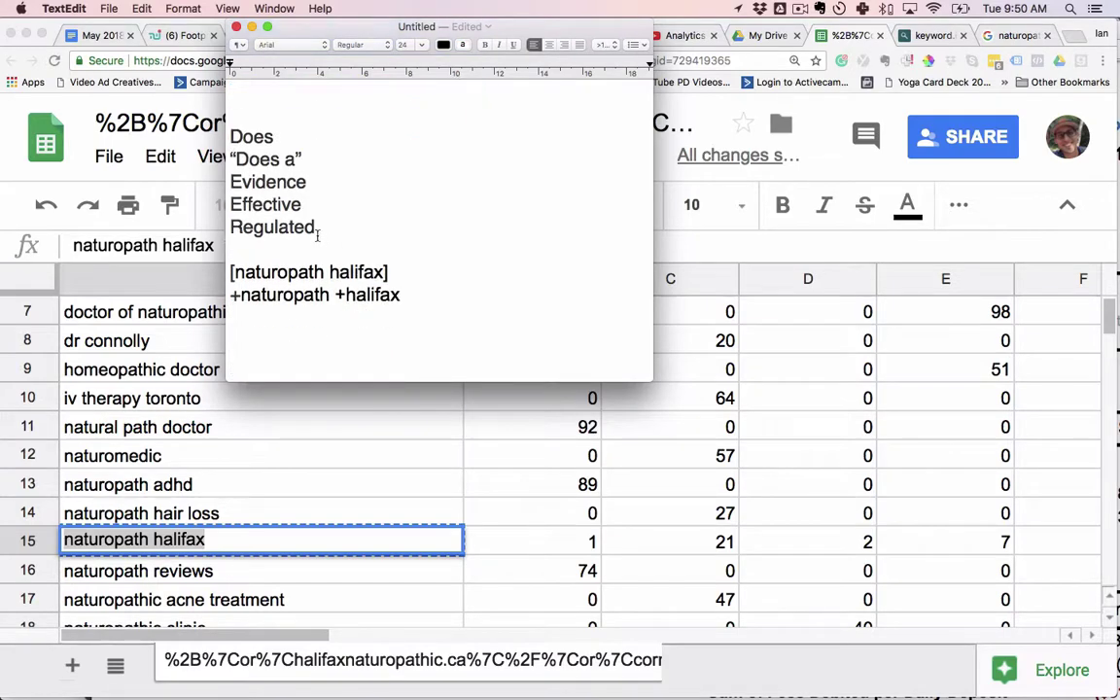
- Review the negative terms in the notes, then compare the [naturopath halifax] and +naturopath +halifax lines by highlighting them
left_click_drag(317, 236, 230, 136)
left_click_drag(401, 295, 253, 280)
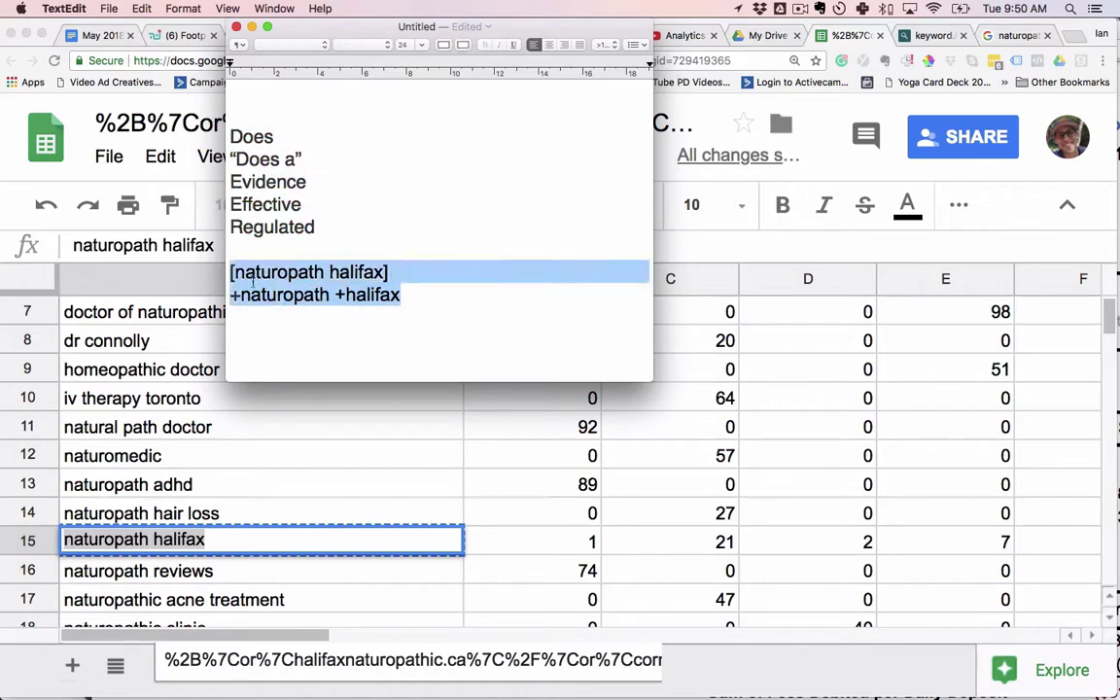
left_click(302, 309)
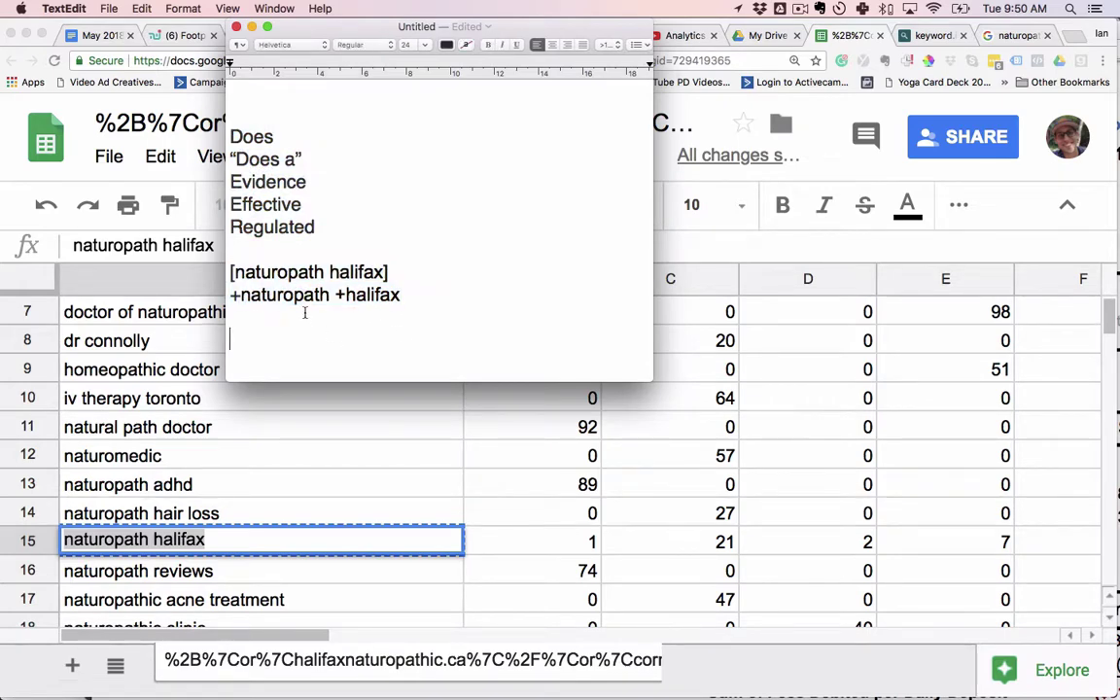
left_click_drag(230, 272, 400, 274)
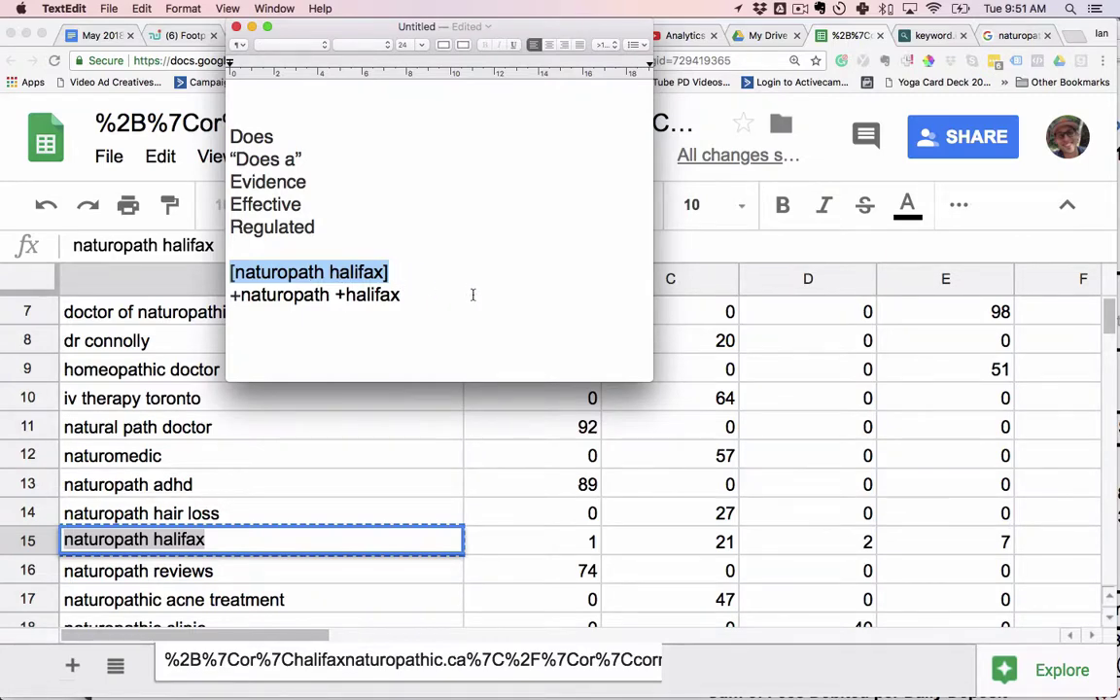
left_click(430, 292)
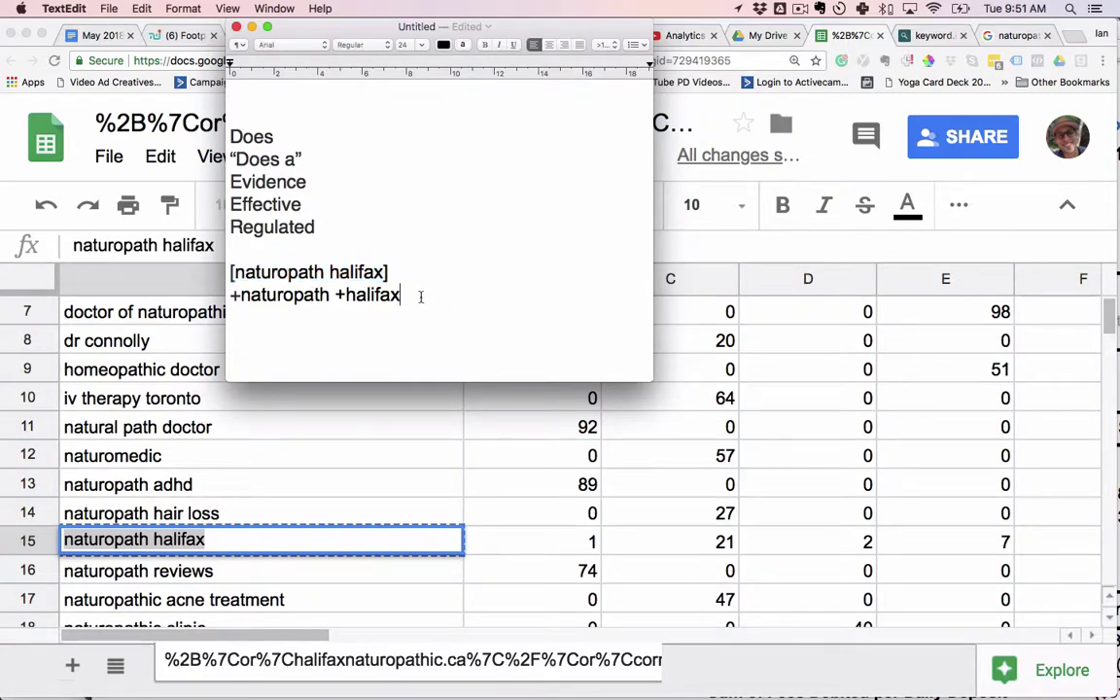
left_click_drag(420, 297, 227, 296)
left_click(276, 314)
type("Best natura")
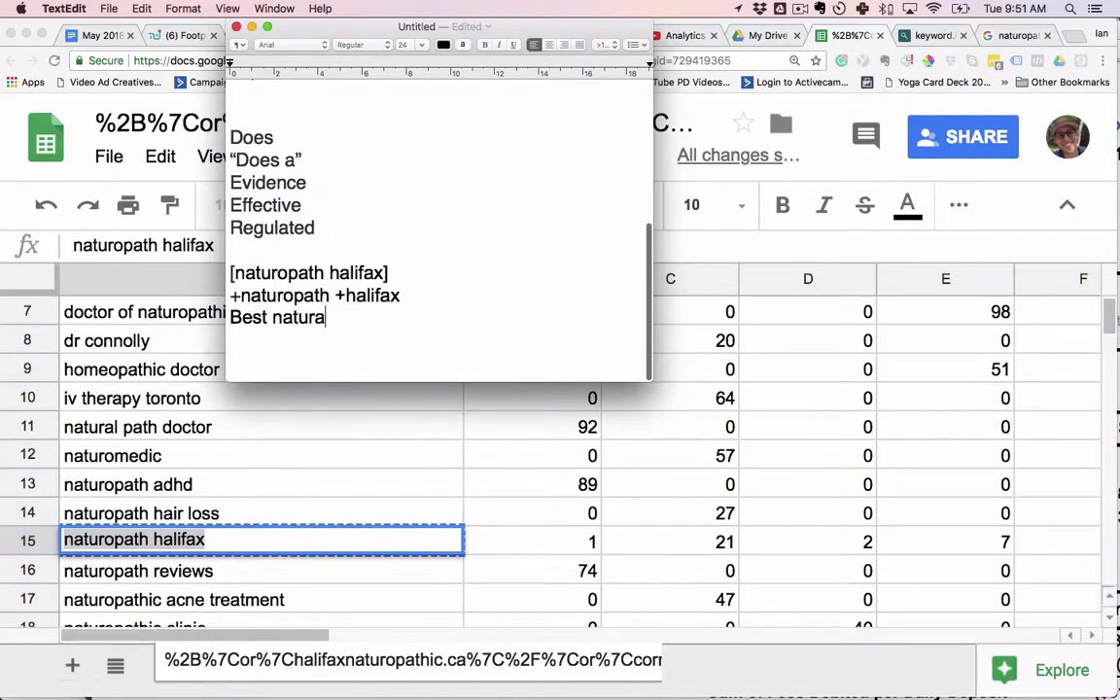
key("BackSpace")
key("BackSpace")
key("BackSpace")
key("BackSpace")
key("BackSpace")
key("BackSpace")
key("BackSpace")
key("BackSpace")
key("BackSpace")
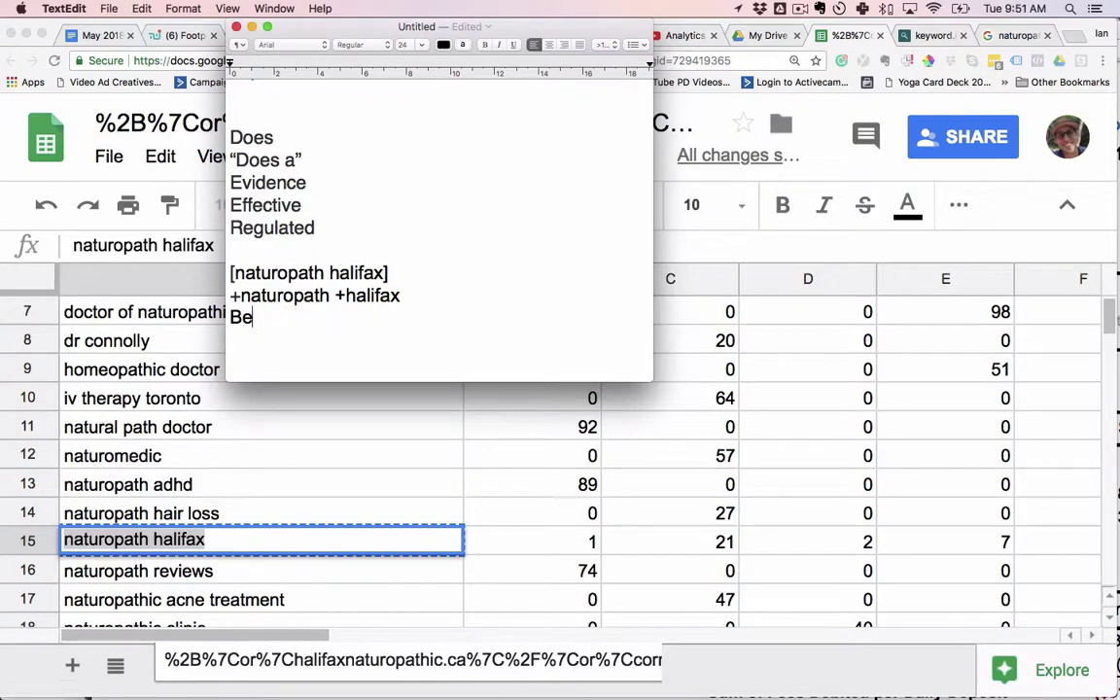
- Highlight the +naturopath +halifax line and the [naturopath halifax] line in turn to contrast the two match formats
left_click_drag(402, 292, 230, 295)
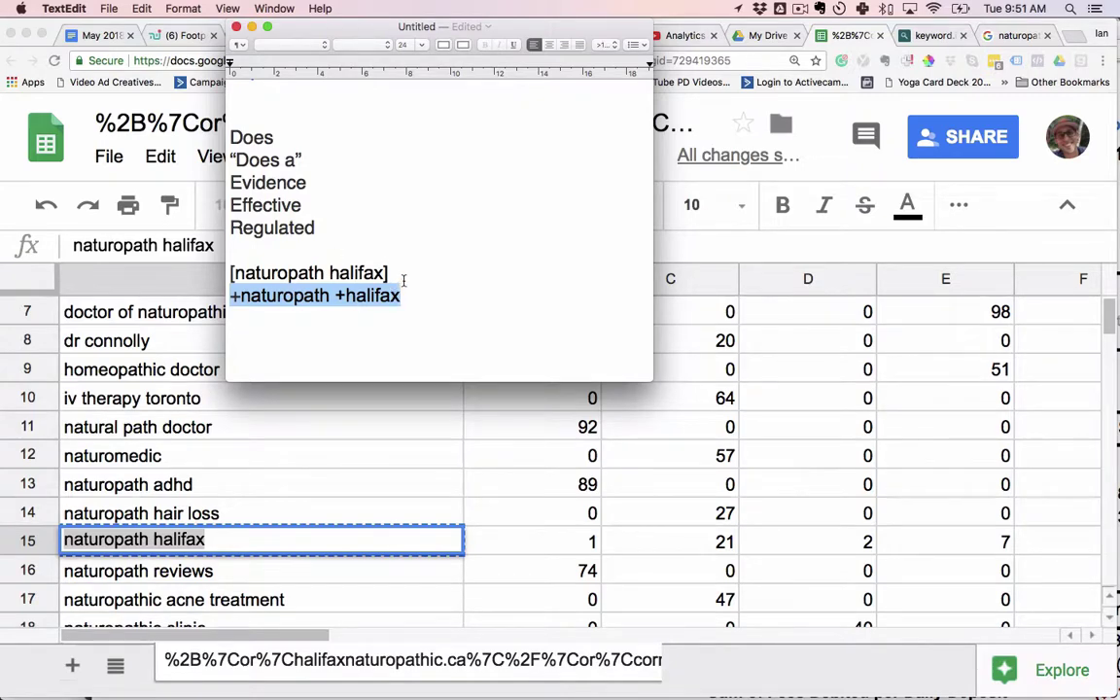
left_click_drag(400, 277, 218, 269)
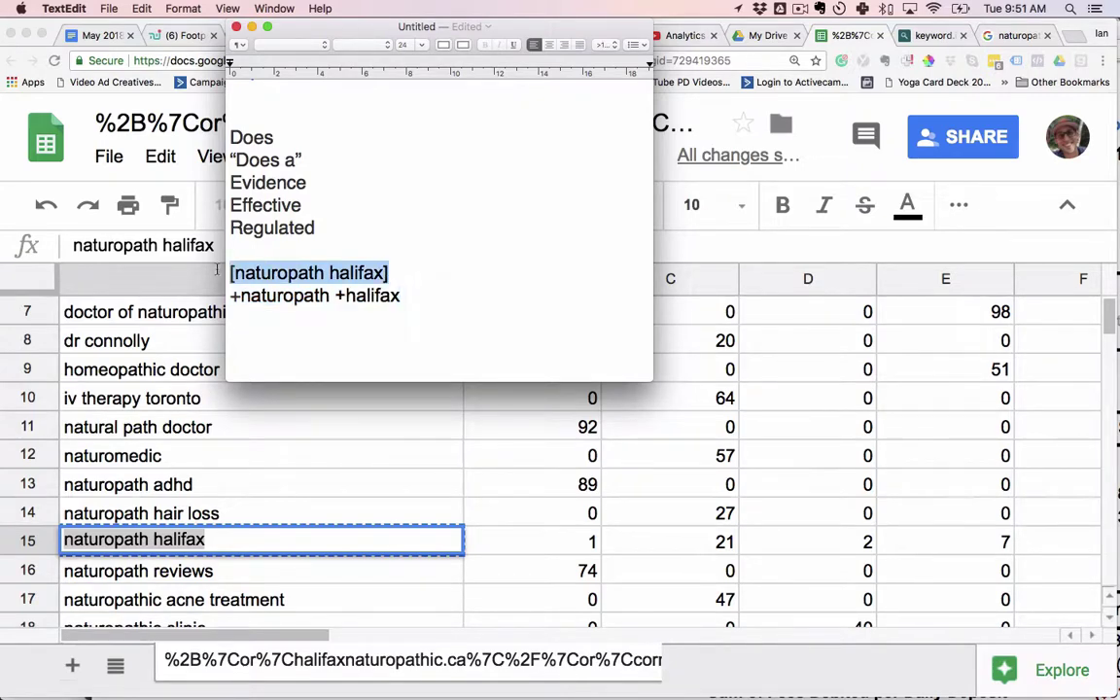
left_click(425, 298)
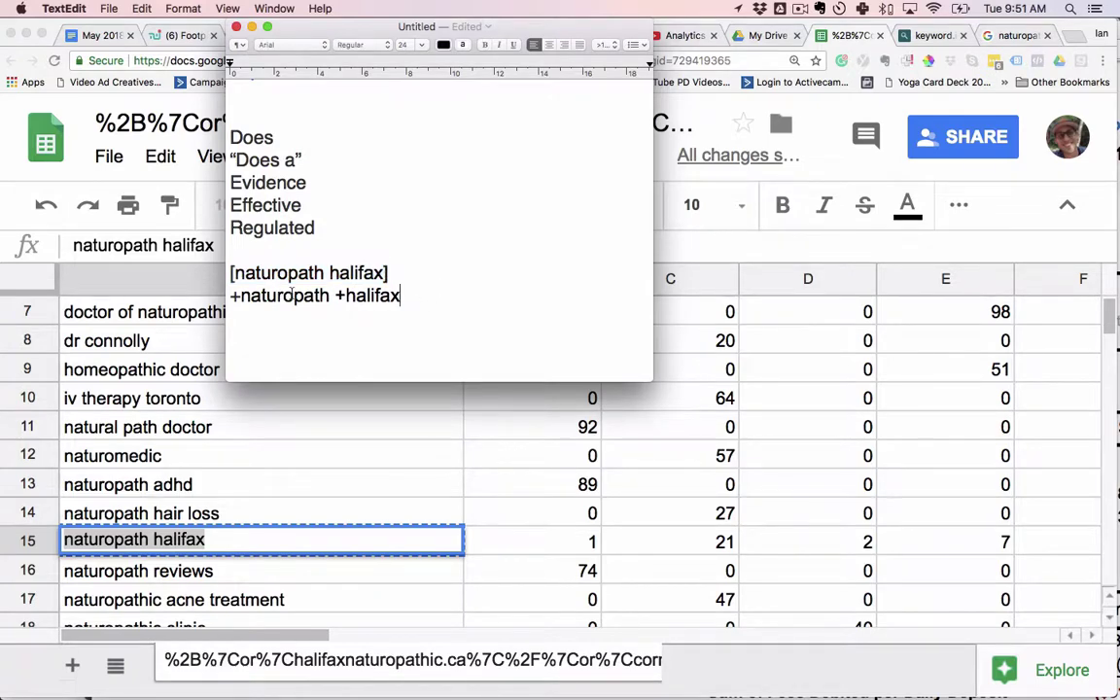
- Check the start of the competitor spreadsheet's keyword list against both match-format lines in the TextEdit notes, ending back in the spreadsheet
key("super+Tab")
scroll(287, 408, "up", 3)
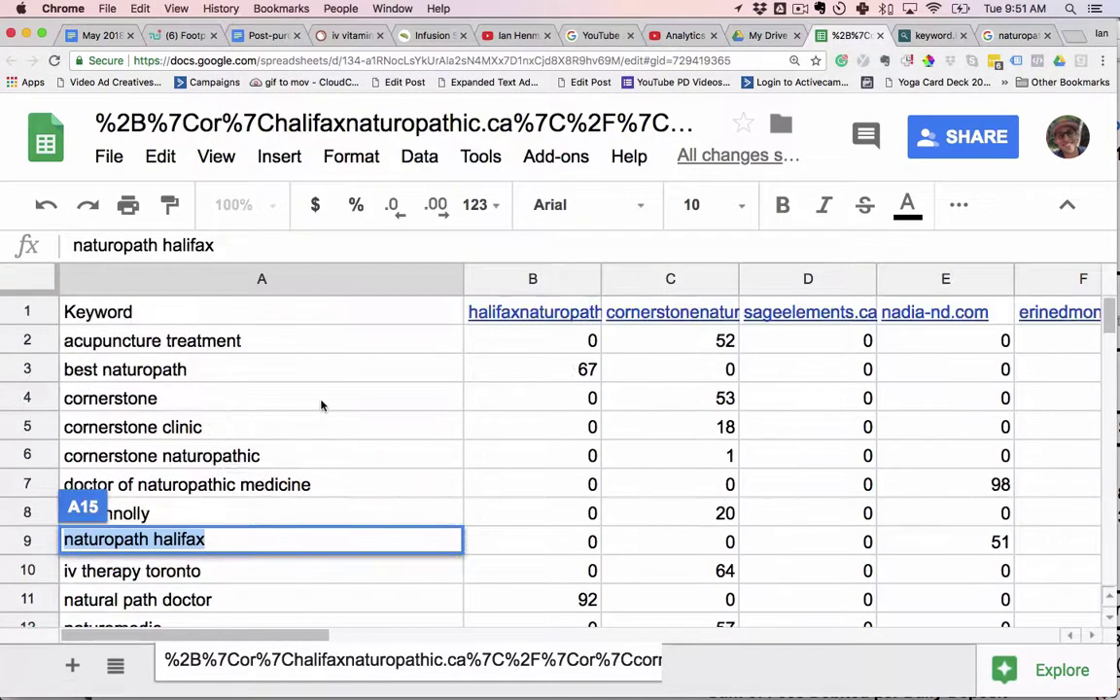
key("super+Tab")
left_click_drag(483, 294, 230, 272)
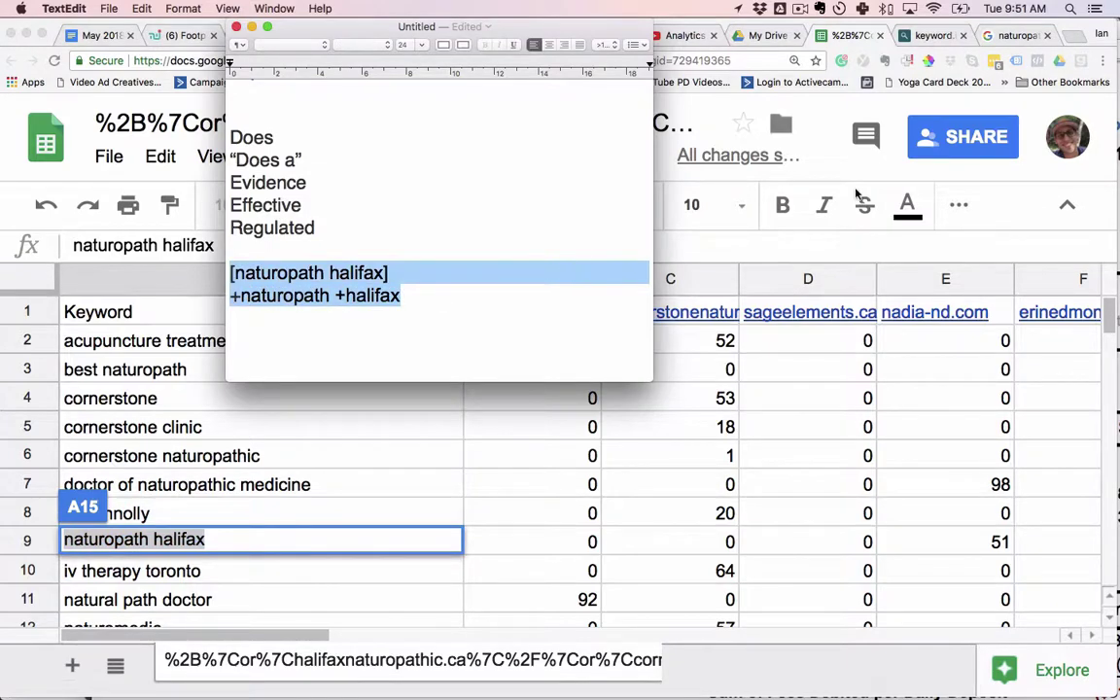
left_click(915, 181)
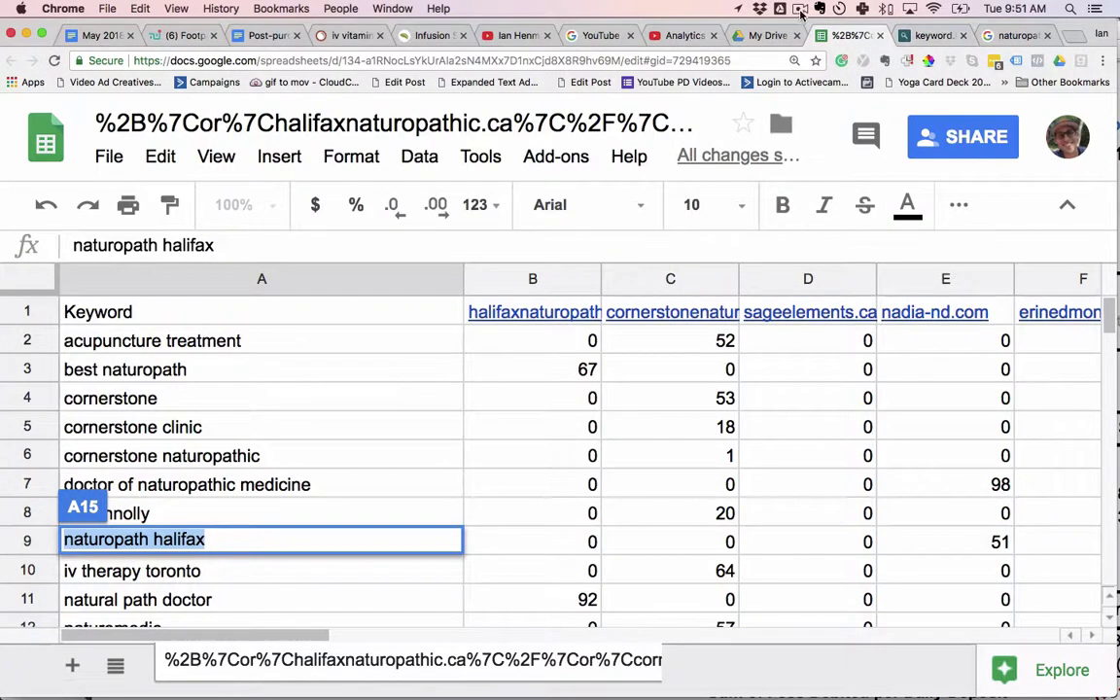